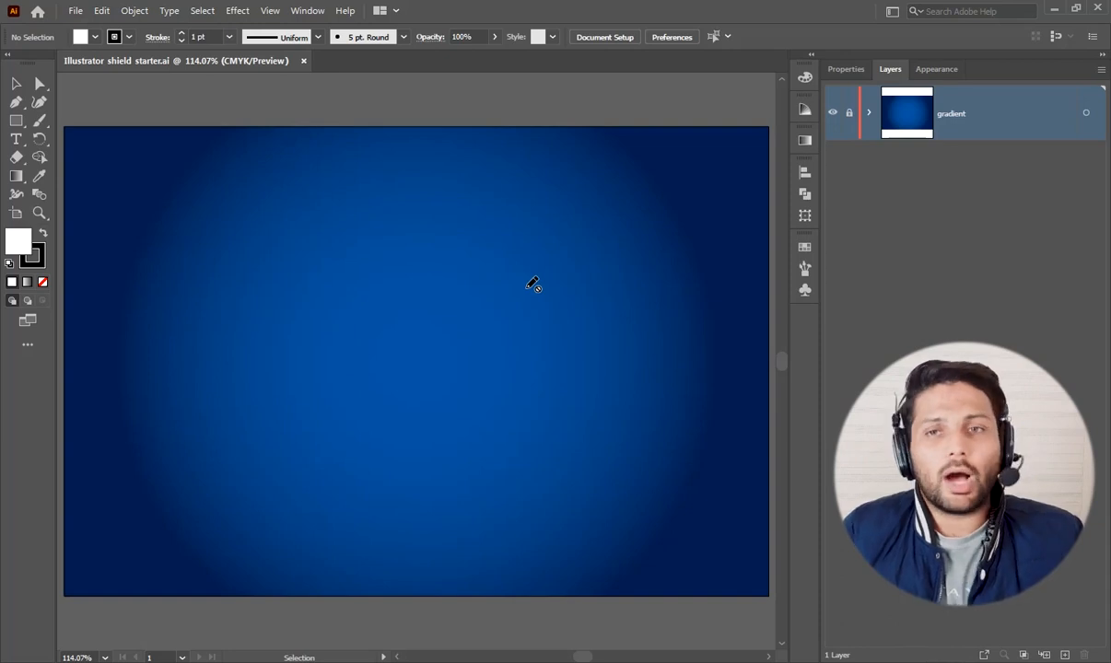
Step: Turn on Smart Guides and activate the Star tool
{"action": "left_click", "coordinate": [270, 10]}
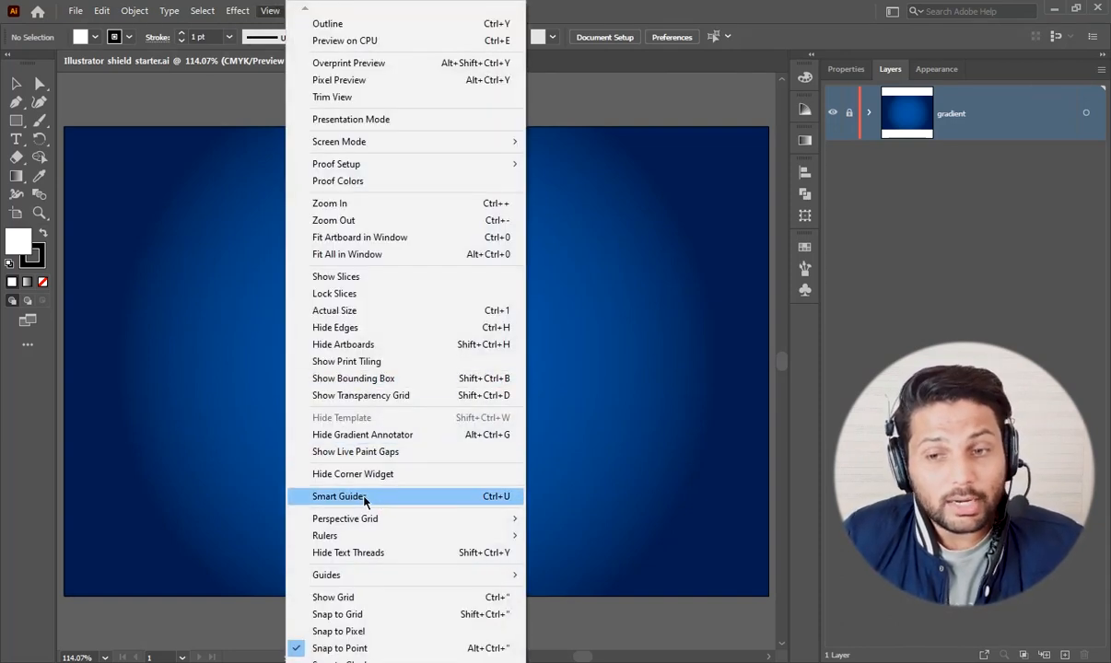
{"action": "left_click", "coordinate": [494, 498]}
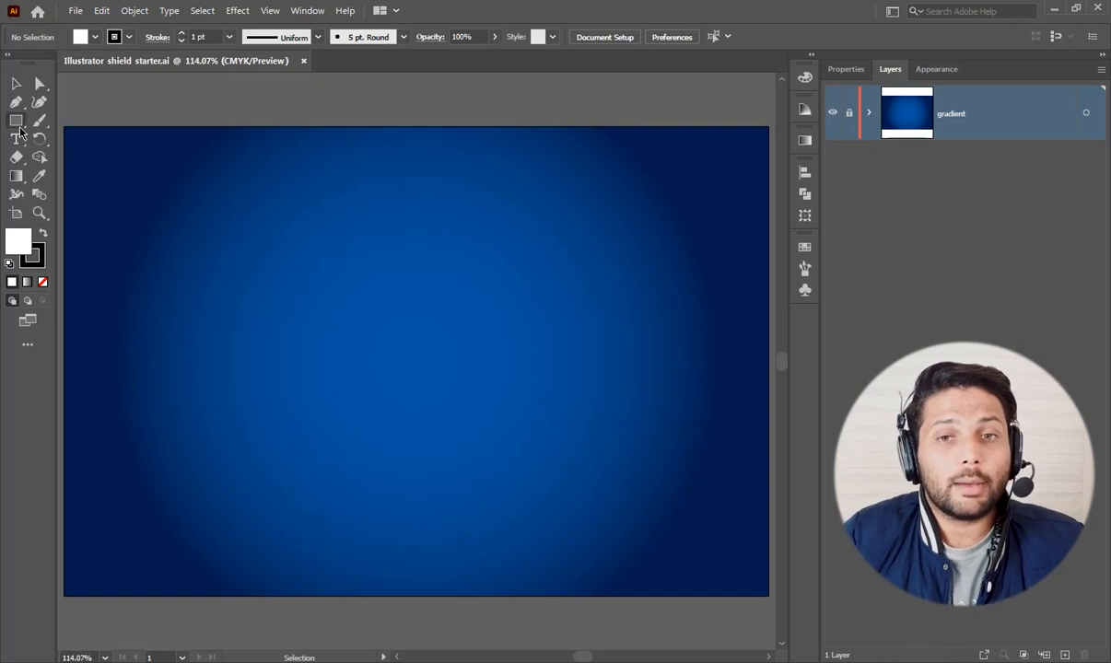
{"action": "left_click_drag", "start_coordinate": [17, 121], "coordinate": [96, 178]}
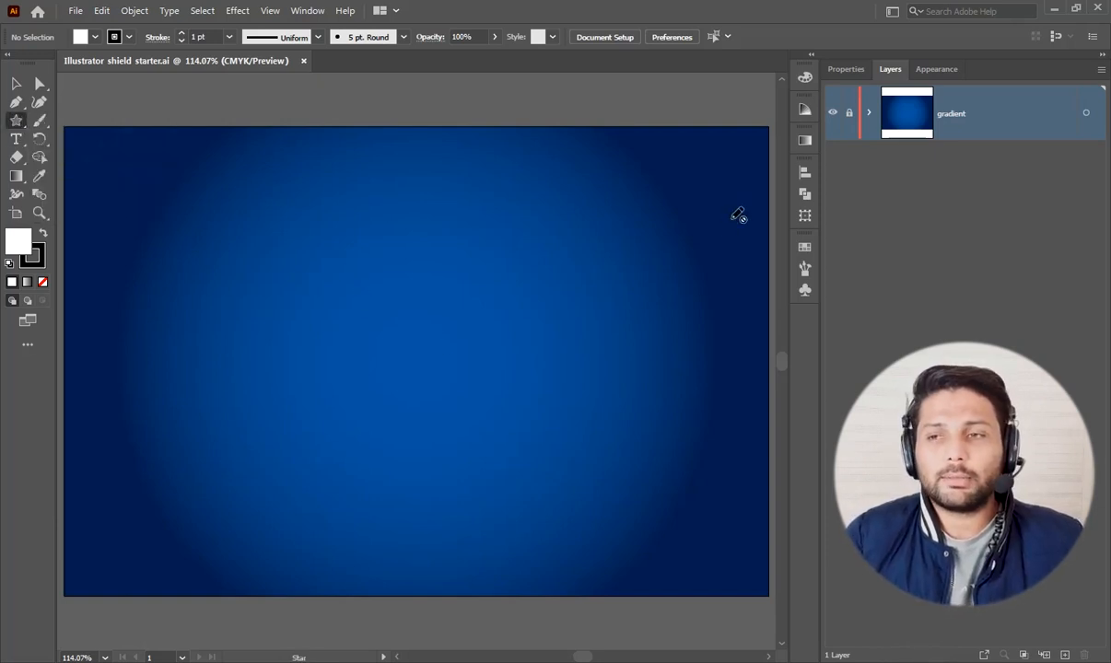
Step: Create a new layer above the gradient layer and name it shield
{"action": "left_click", "coordinate": [1065, 654]}
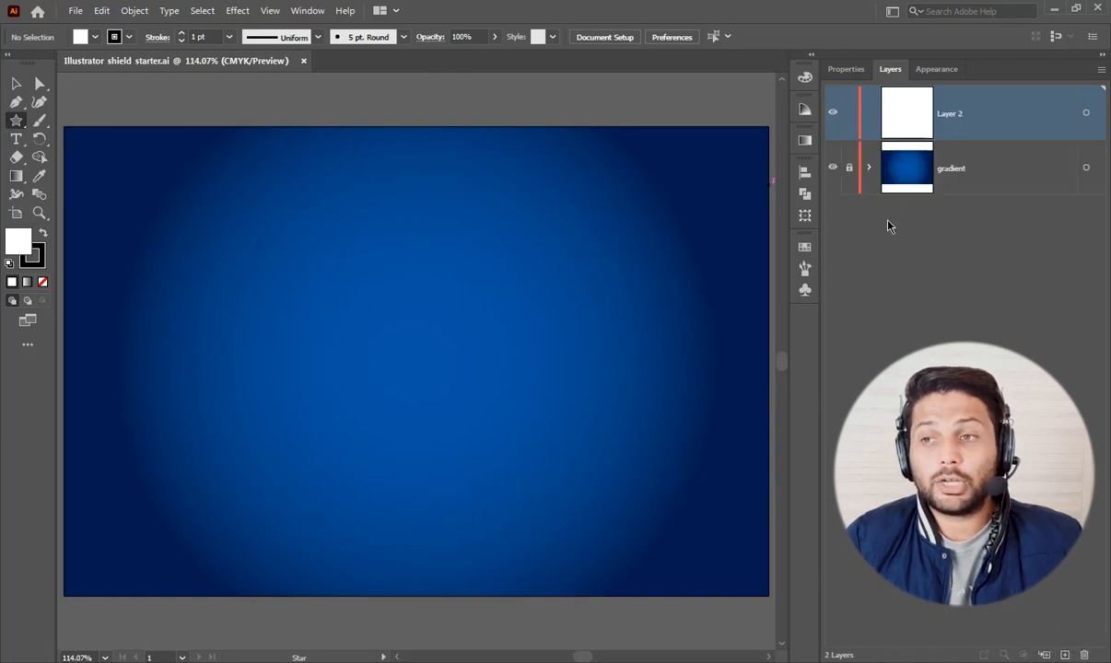
{"action": "double_click", "coordinate": [946, 112]}
{"action": "type", "text": "s"}
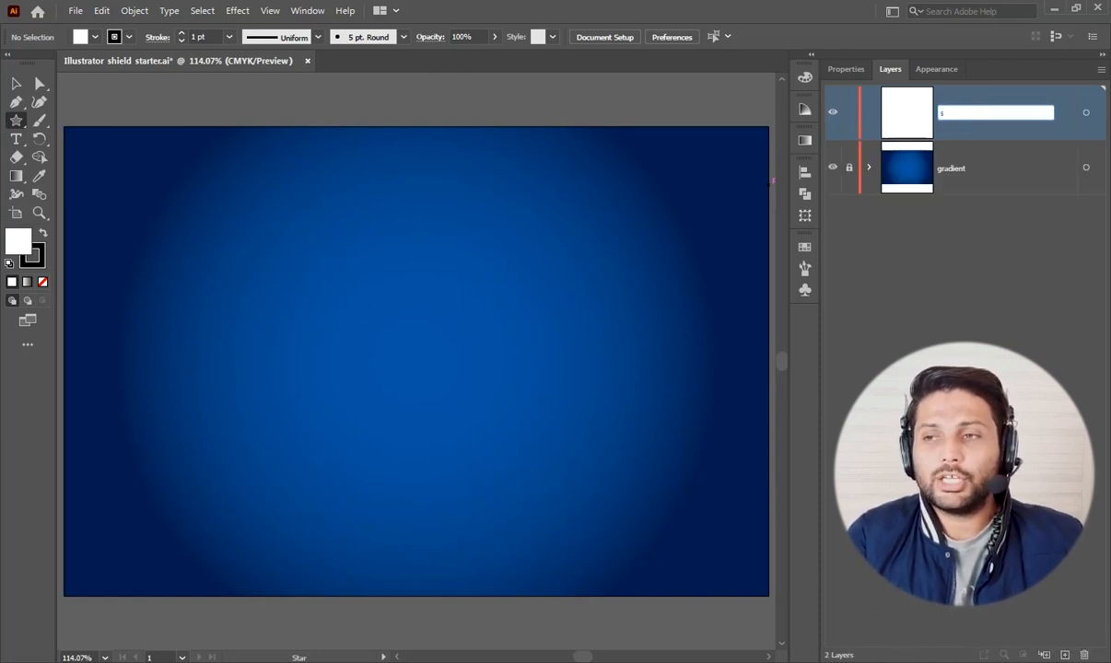
{"action": "type", "text": "hield"}
{"action": "key", "text": "Return"}
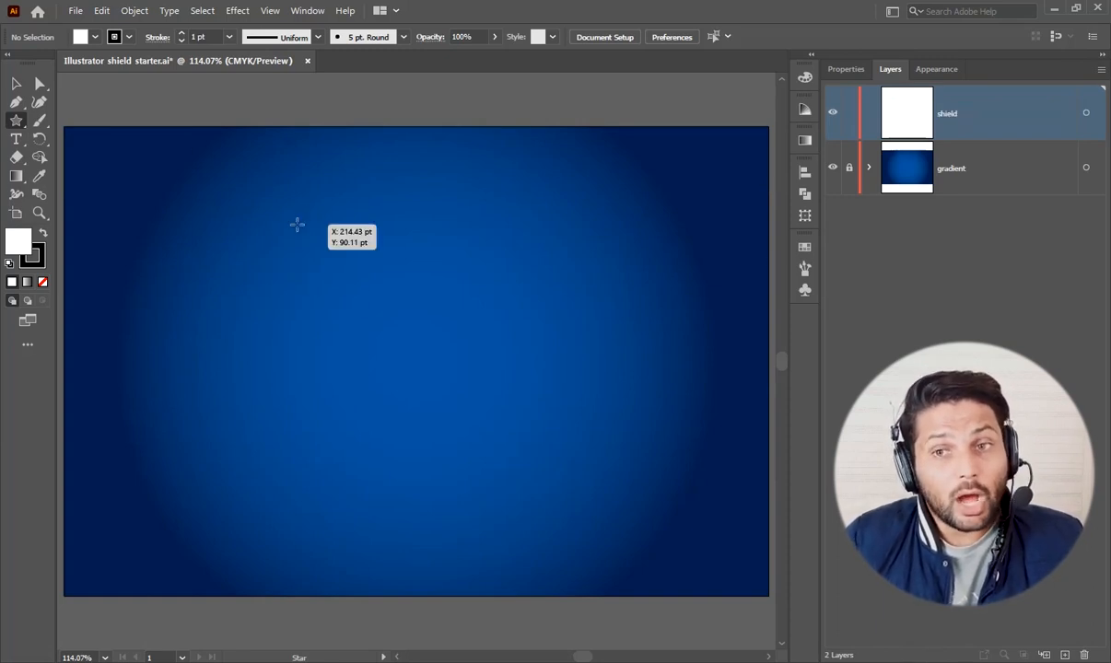
Step: Draw a white five-pointed star on the shield layer and move it to the middle of the artboard
{"action": "mouse_move", "coordinate": [307, 230]}
{"action": "left_mouse_down"}
{"action": "mouse_move", "coordinate": [394, 307]}
{"action": "mouse_move", "coordinate": [383, 304]}
{"action": "left_mouse_up"}
{"action": "left_click", "coordinate": [18, 83]}
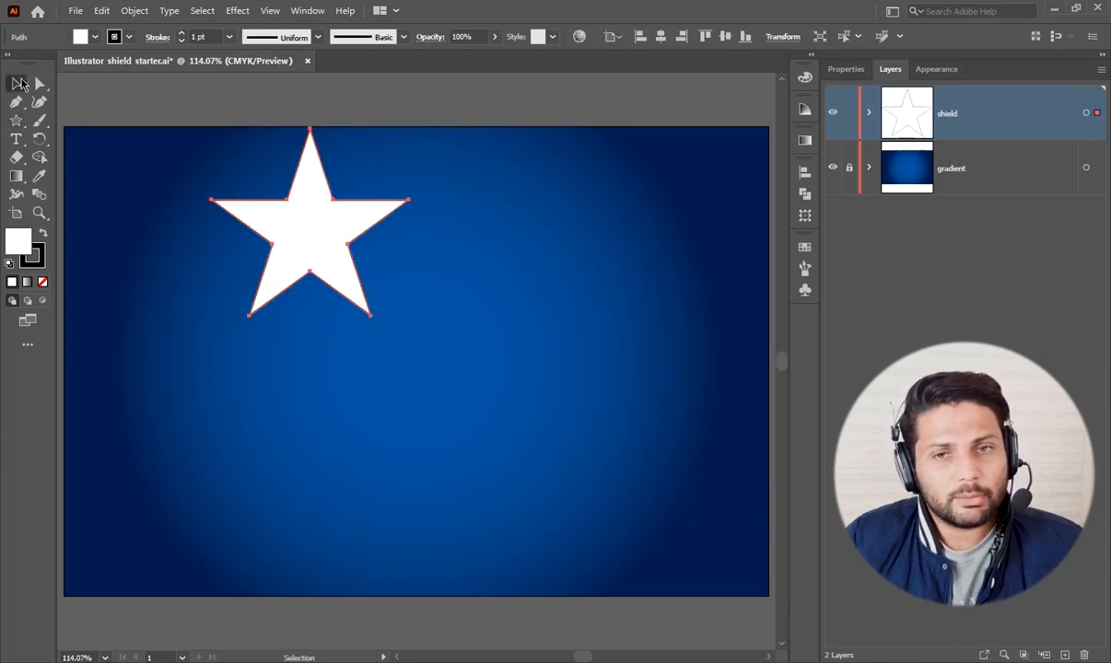
{"action": "mouse_move", "coordinate": [310, 218]}
{"action": "left_mouse_down"}
{"action": "mouse_move", "coordinate": [439, 359]}
{"action": "mouse_move", "coordinate": [420, 342]}
{"action": "left_mouse_up"}
Step: Remove the stroke from the star and deselect it
{"action": "left_click", "coordinate": [117, 35]}
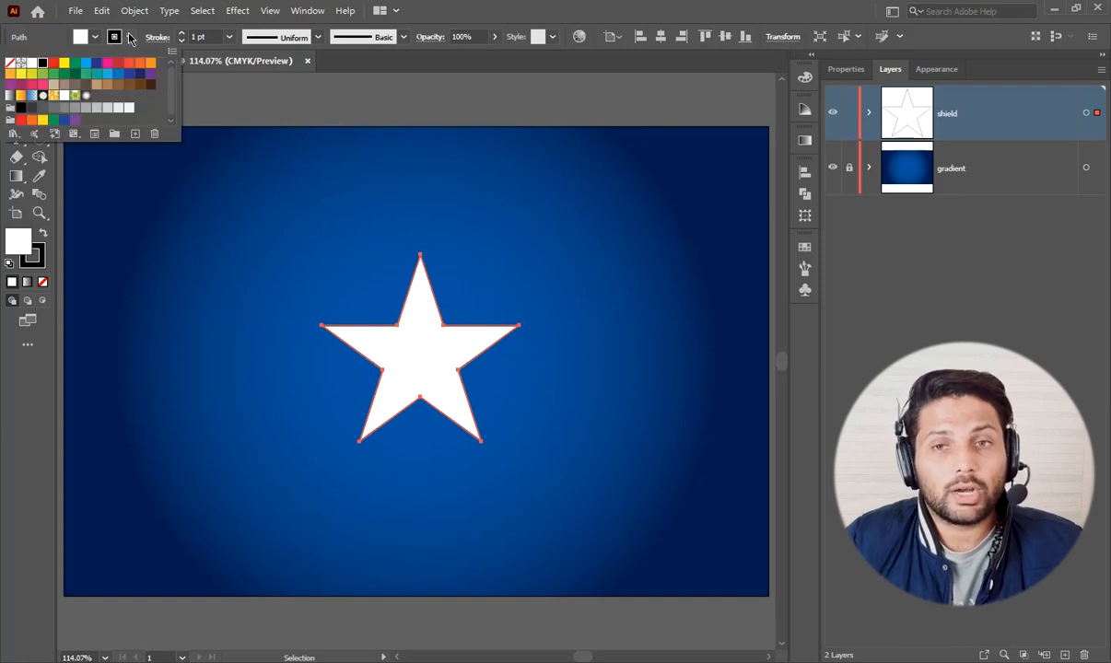
{"action": "left_click", "coordinate": [11, 66]}
{"action": "left_click", "coordinate": [437, 4]}
{"action": "left_click", "coordinate": [571, 346]}
{"action": "left_click", "coordinate": [443, 343]}
{"action": "left_click", "coordinate": [497, 264]}
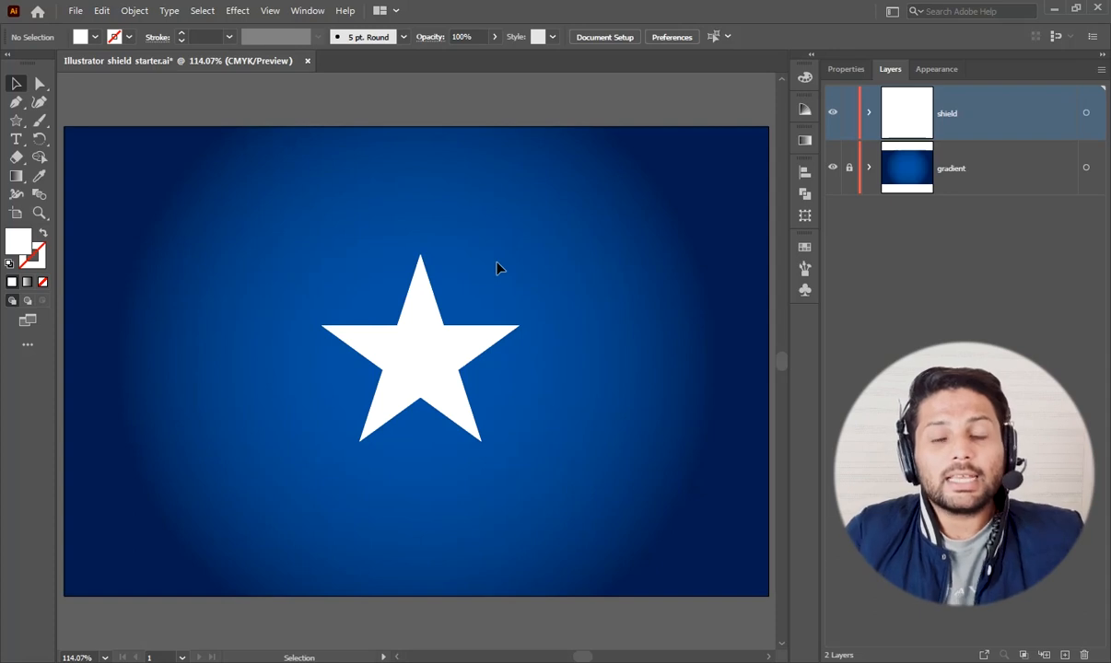
Step: Show the selected star's bounding box and display its centre point through the object attributes
{"action": "left_click", "coordinate": [437, 355]}
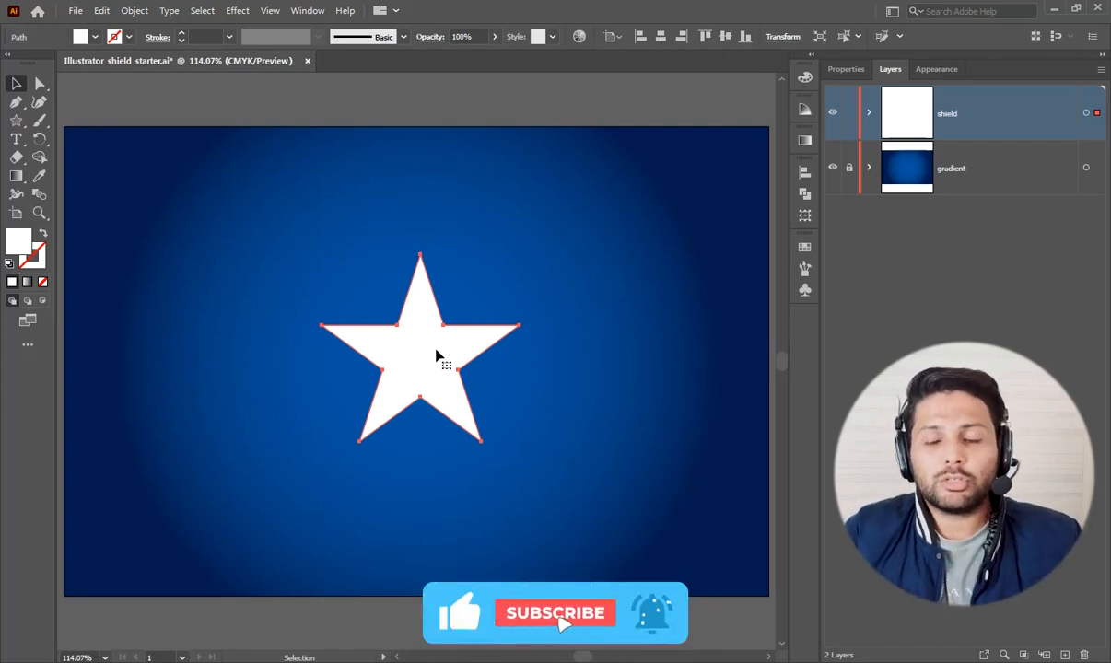
{"action": "left_click", "coordinate": [270, 11]}
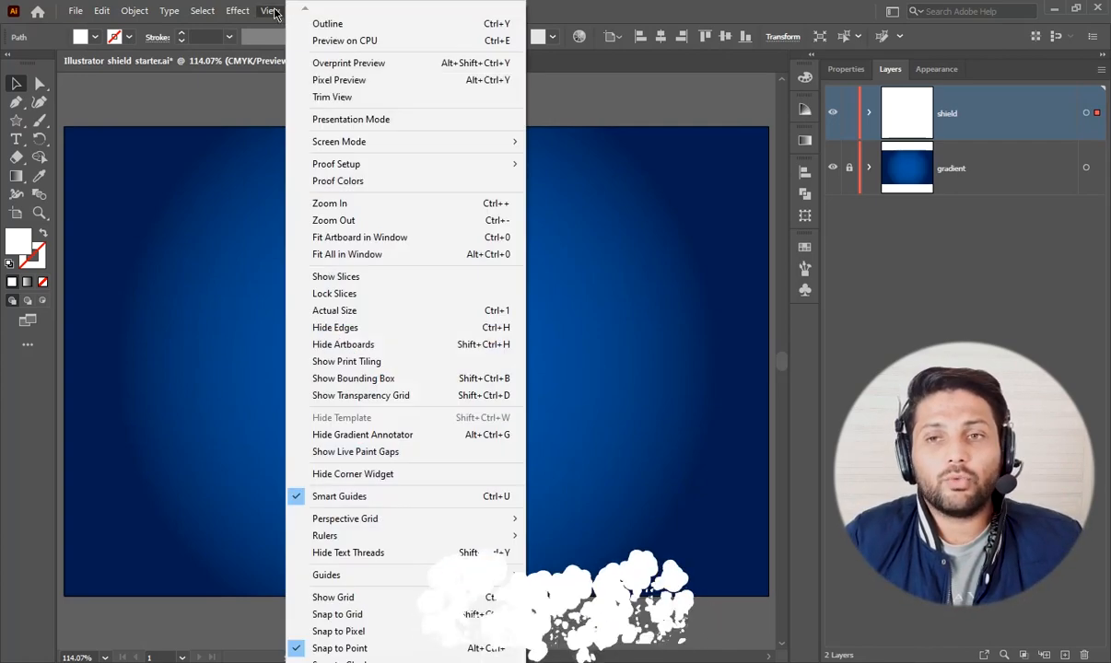
{"action": "left_click", "coordinate": [385, 377]}
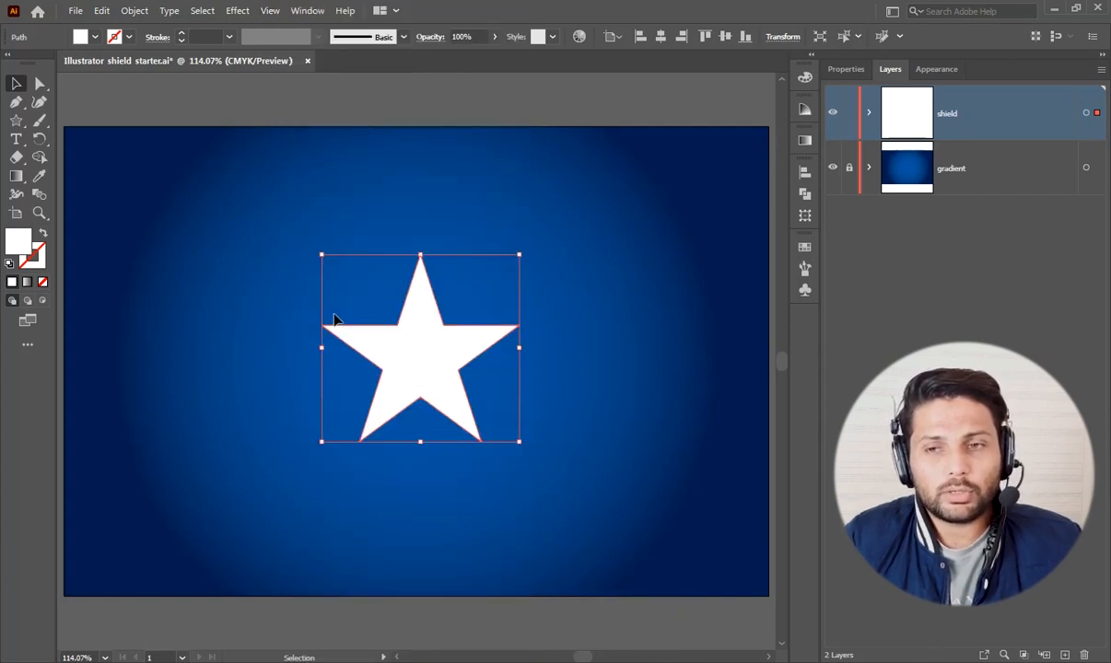
{"action": "left_click", "coordinate": [308, 11]}
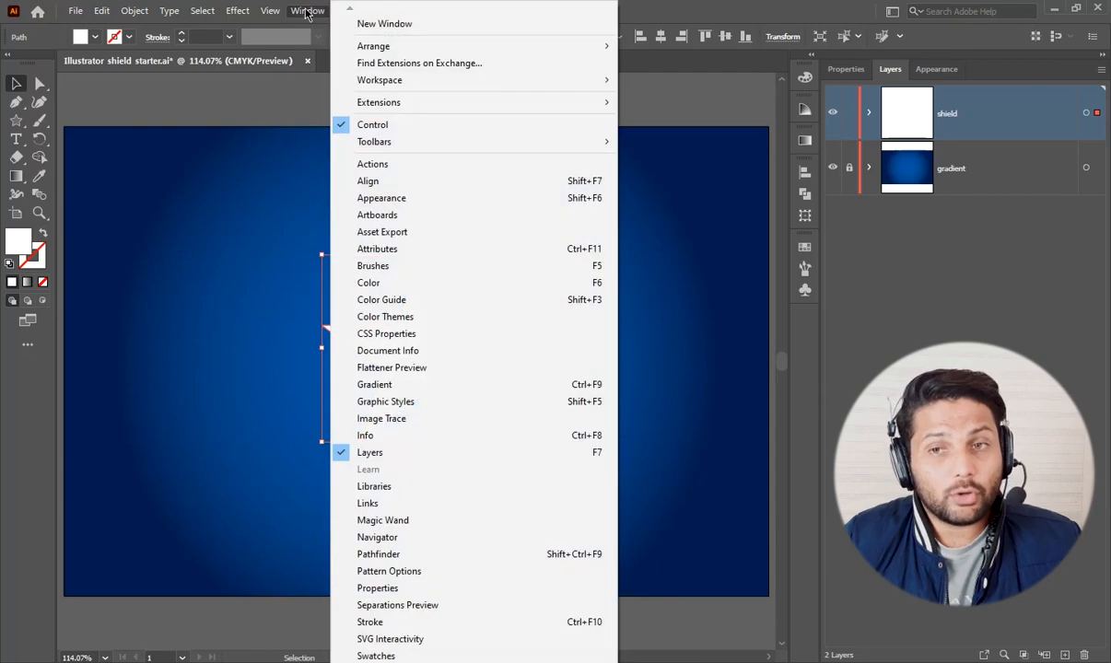
{"action": "left_click", "coordinate": [498, 249]}
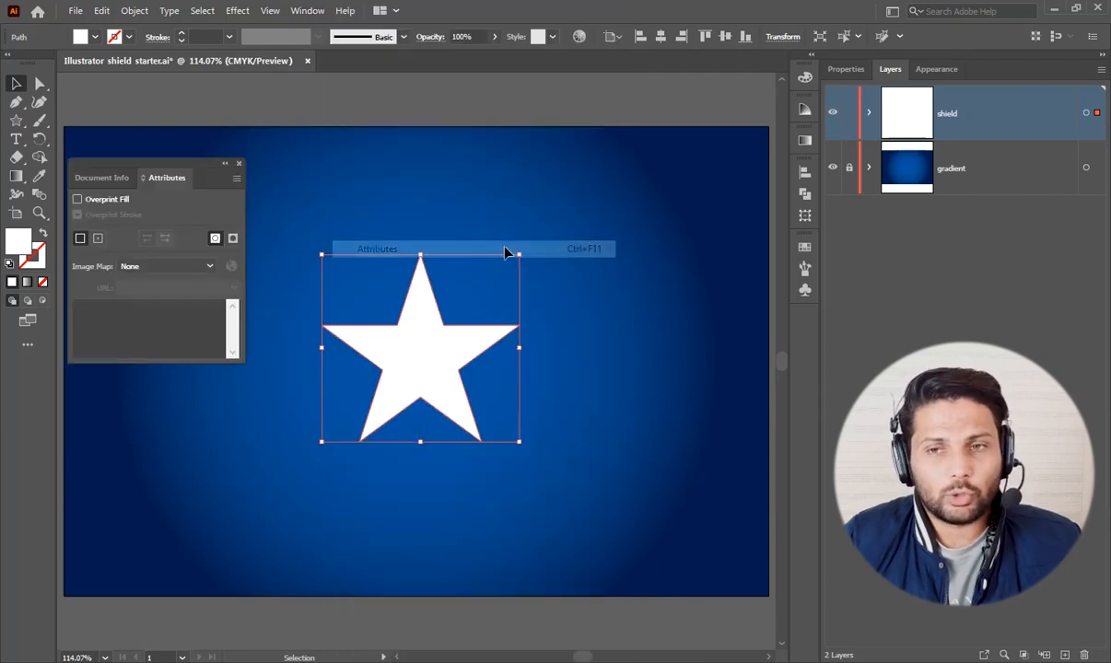
{"action": "left_click", "coordinate": [98, 238]}
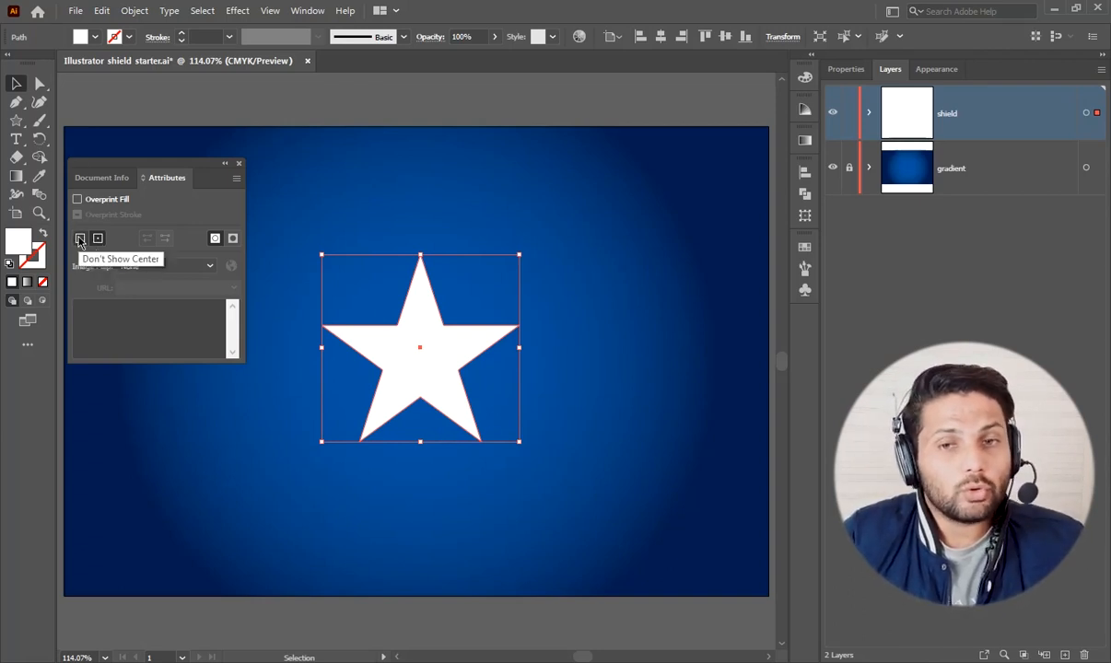
{"action": "left_click", "coordinate": [238, 163]}
Step: Hide the star's bounding box
{"action": "left_click", "coordinate": [270, 11]}
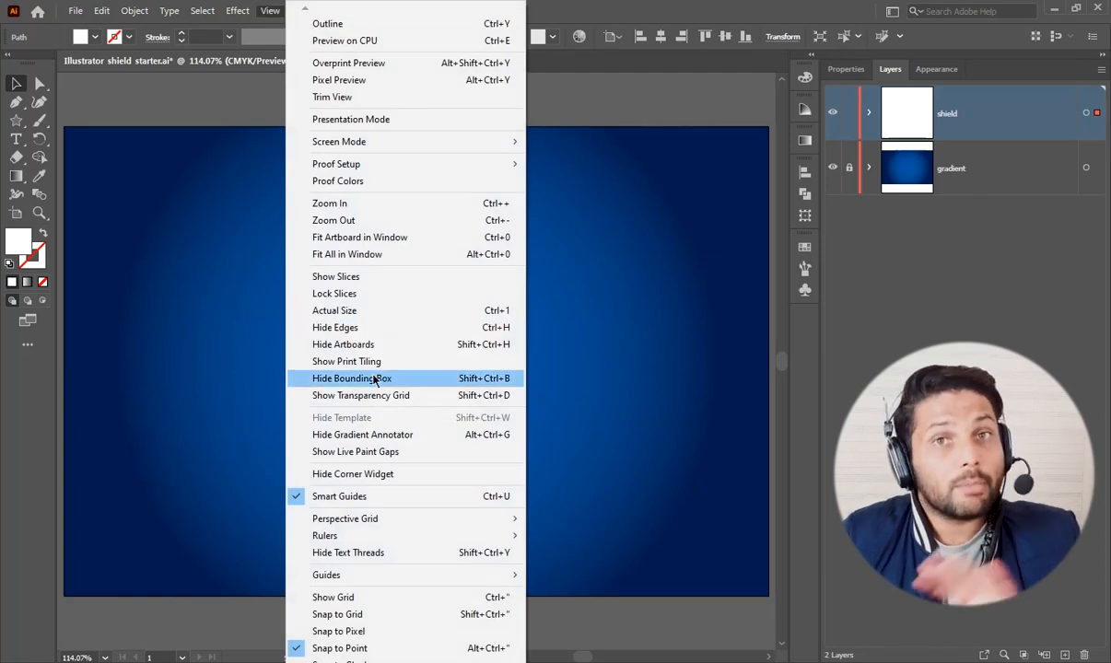
{"action": "left_click", "coordinate": [375, 378]}
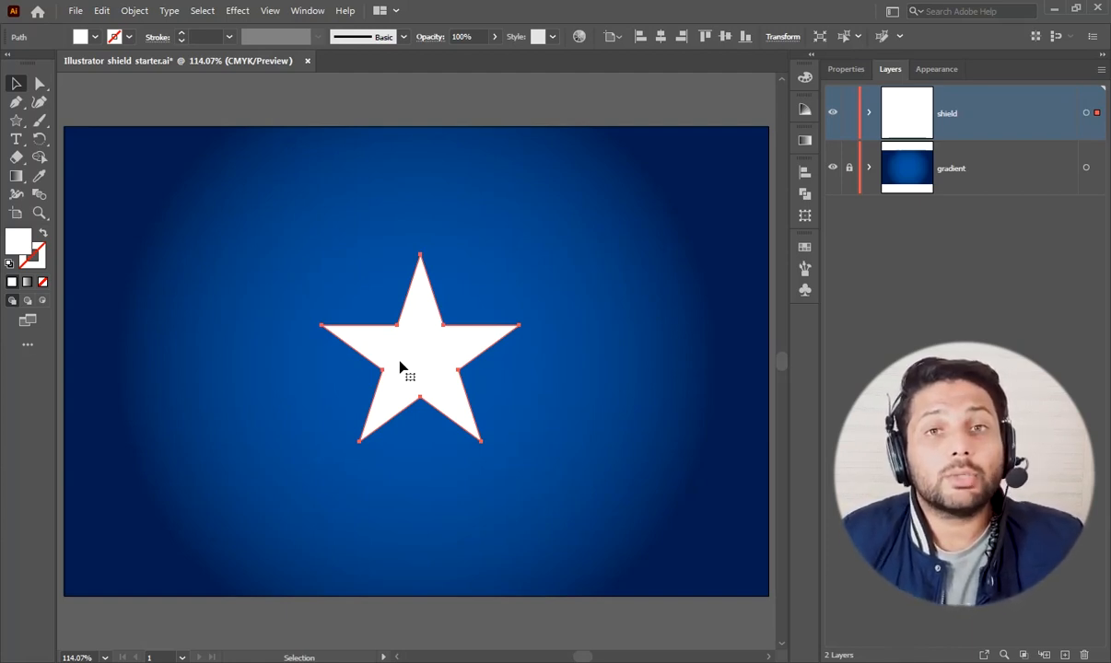
Step: Directly select the star's five outer tip anchors and delete them, keeping only the five inner anchor points
{"action": "key", "text": "a"}
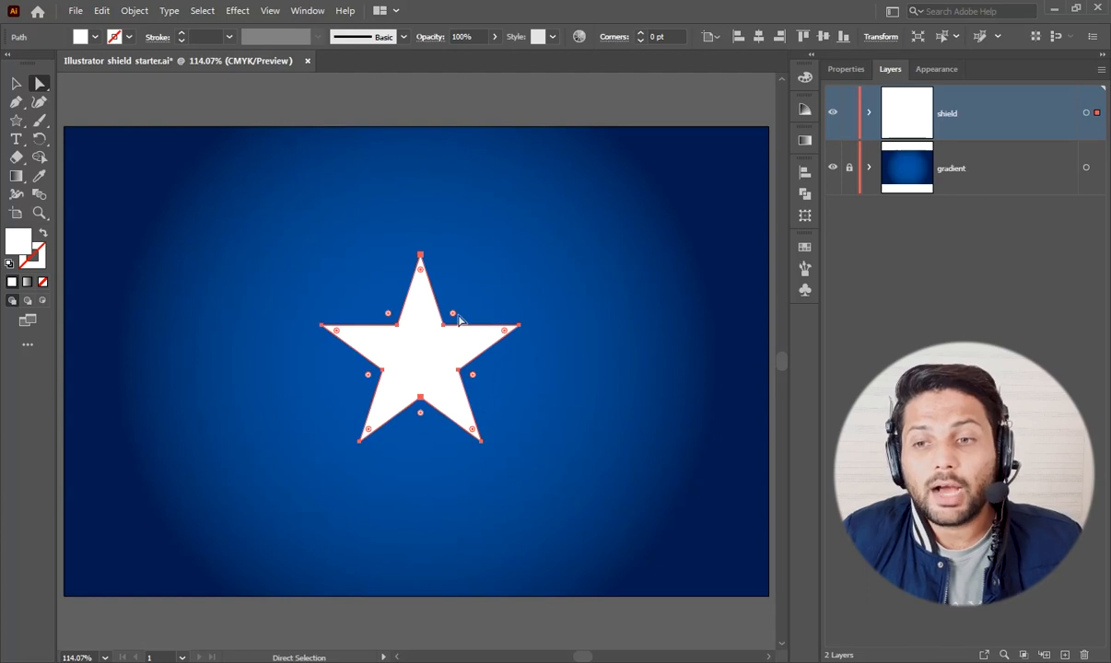
{"action": "left_click_drag", "start_coordinate": [362, 295], "coordinate": [488, 417]}
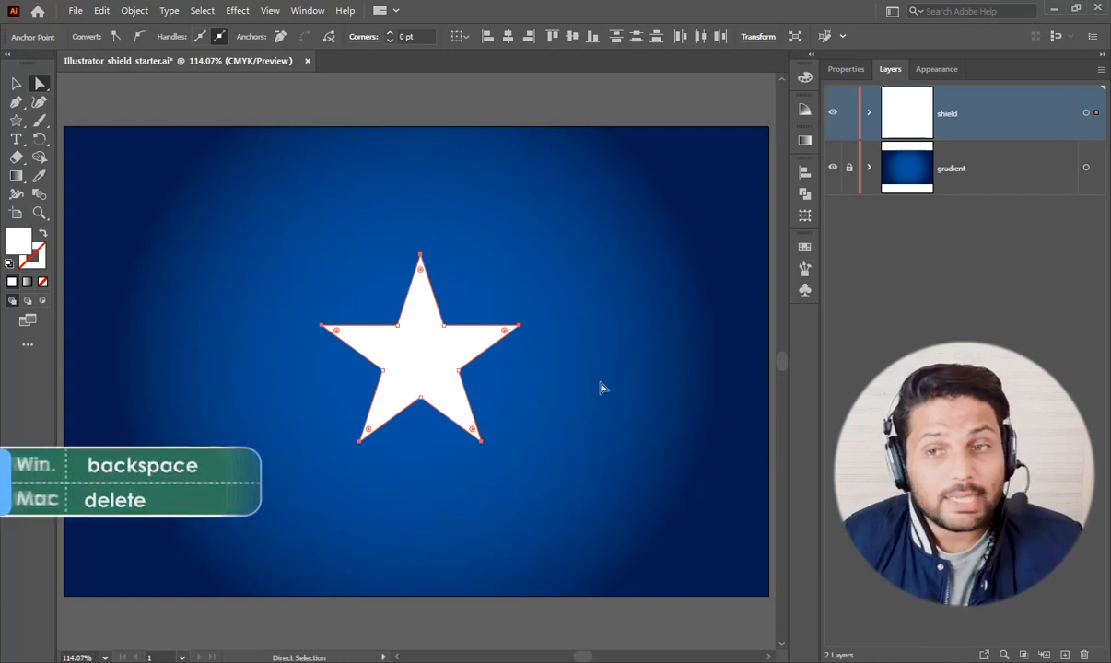
{"action": "key", "text": "BackSpace"}
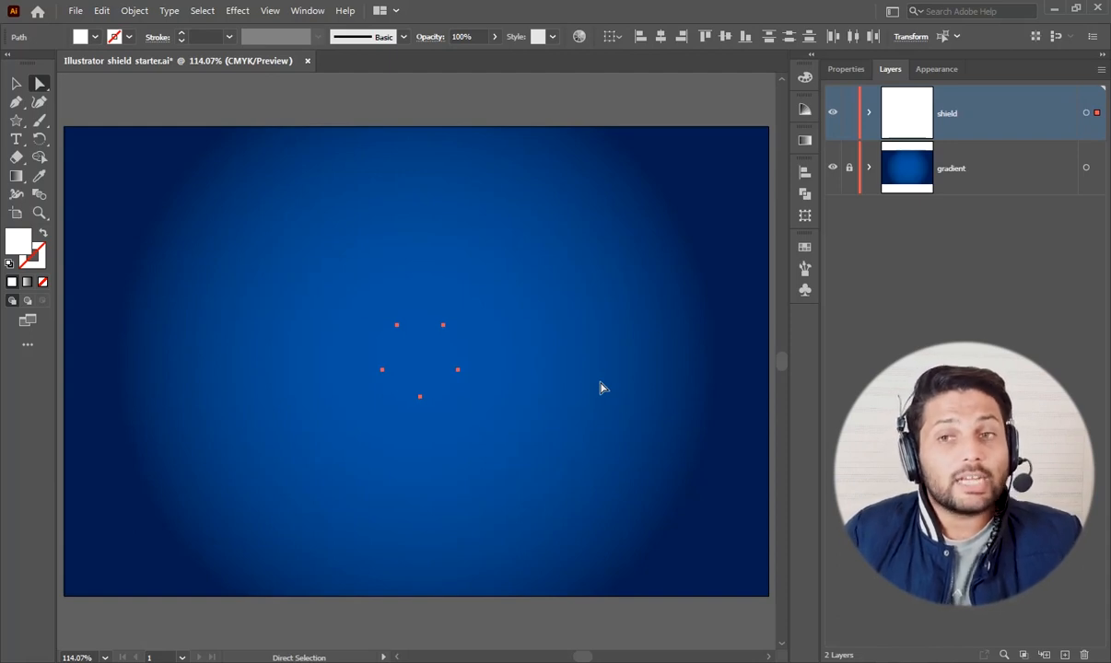
Step: Align the five remaining anchor points to the selection, centred both horizontally and vertically, so they share one spot
{"action": "left_click", "coordinate": [304, 17]}
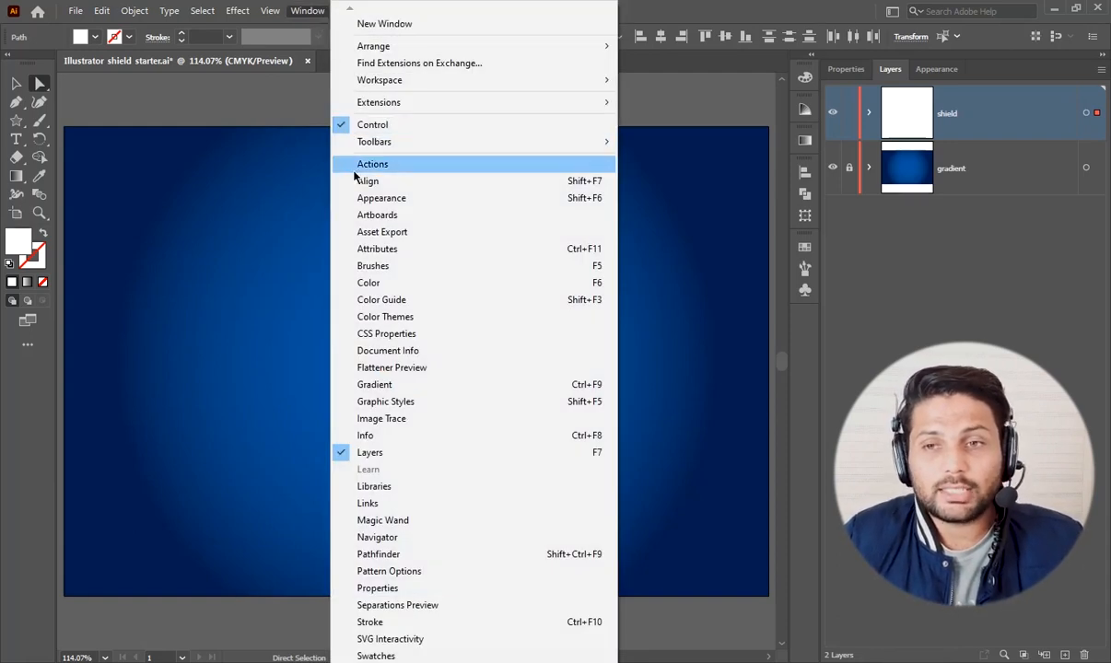
{"action": "left_click", "coordinate": [589, 181]}
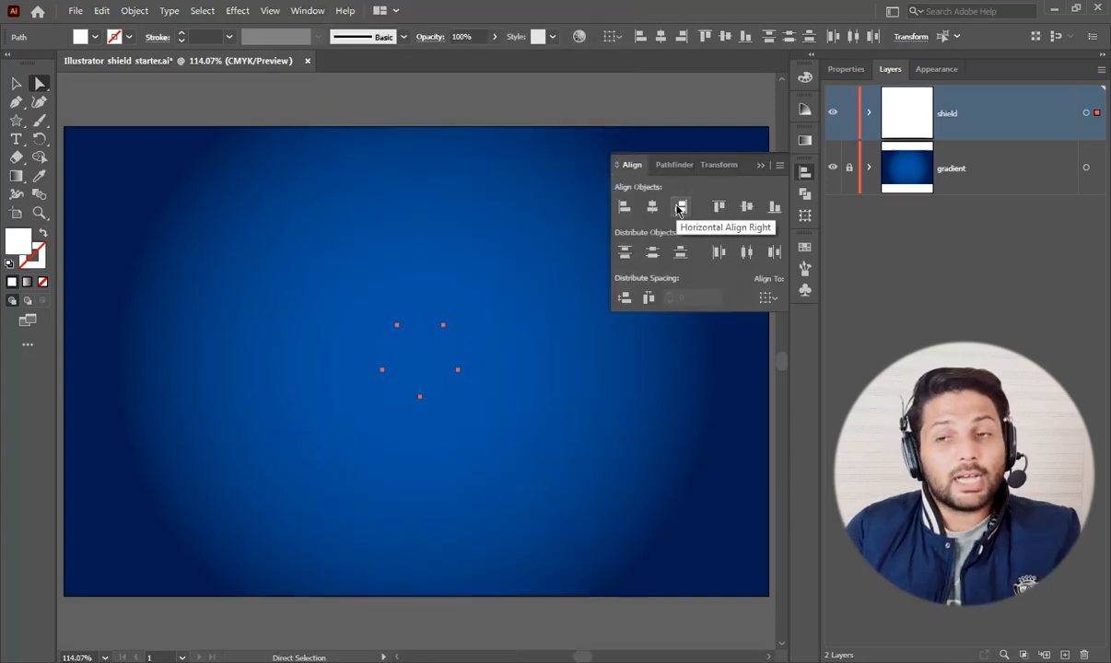
{"action": "left_click", "coordinate": [776, 297]}
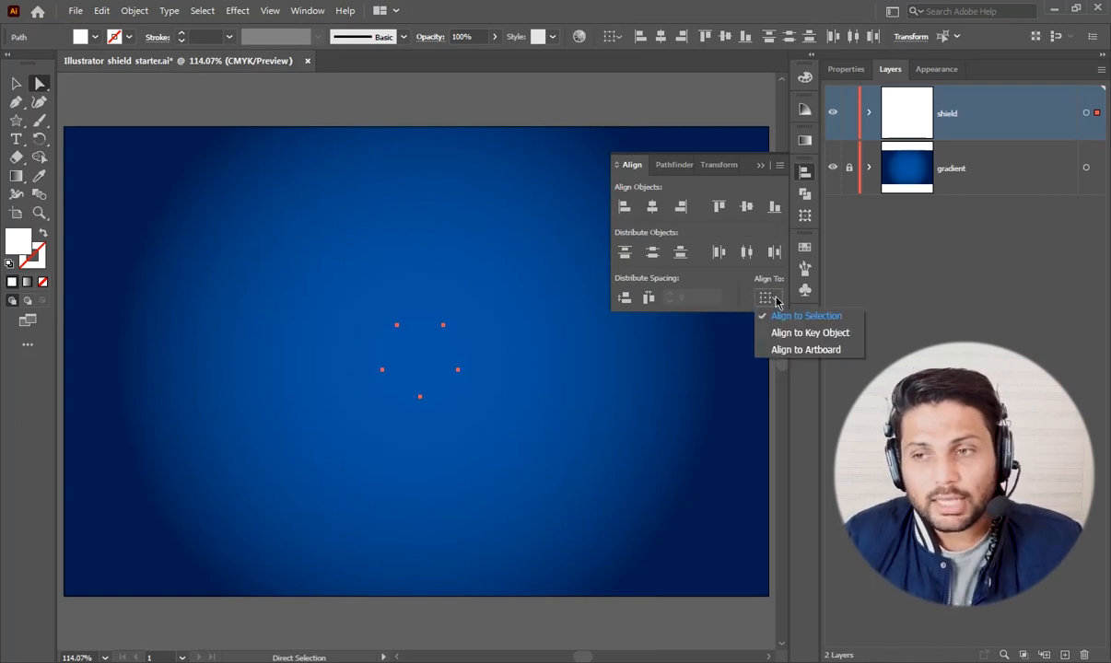
{"action": "left_click", "coordinate": [819, 318]}
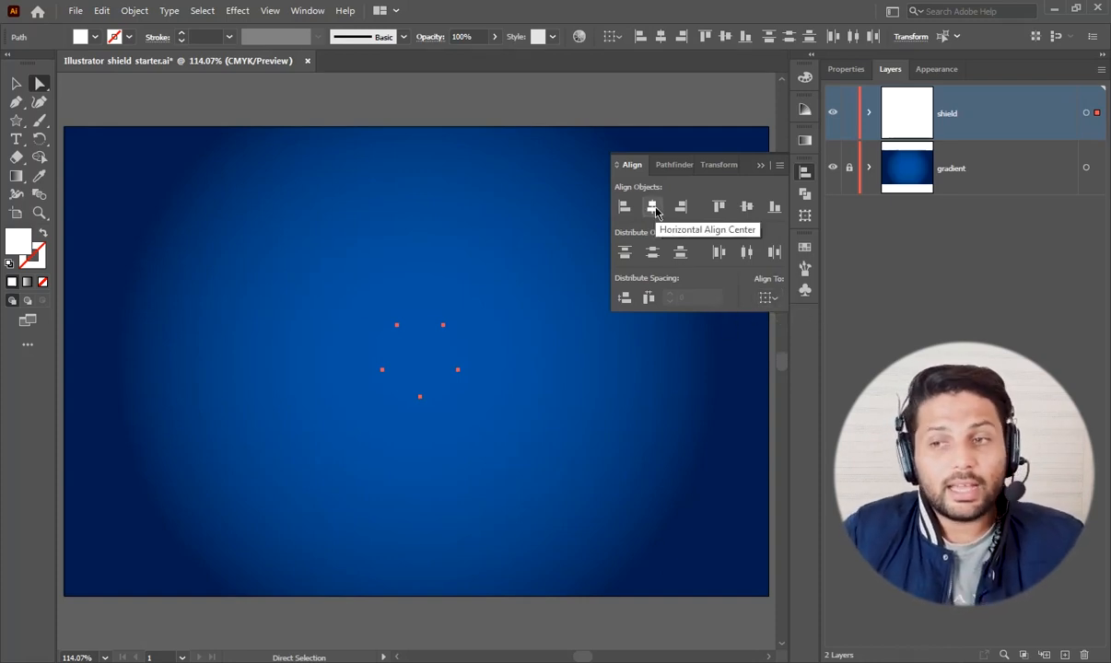
{"action": "left_click", "coordinate": [653, 208]}
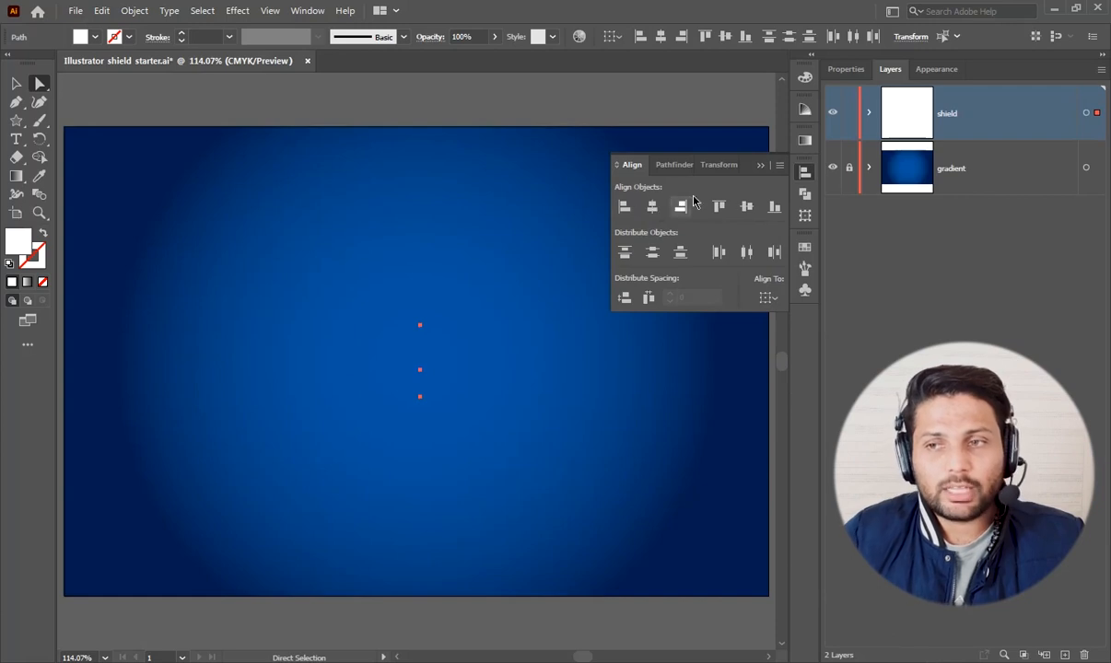
{"action": "left_click", "coordinate": [747, 208]}
{"action": "left_click", "coordinate": [760, 165]}
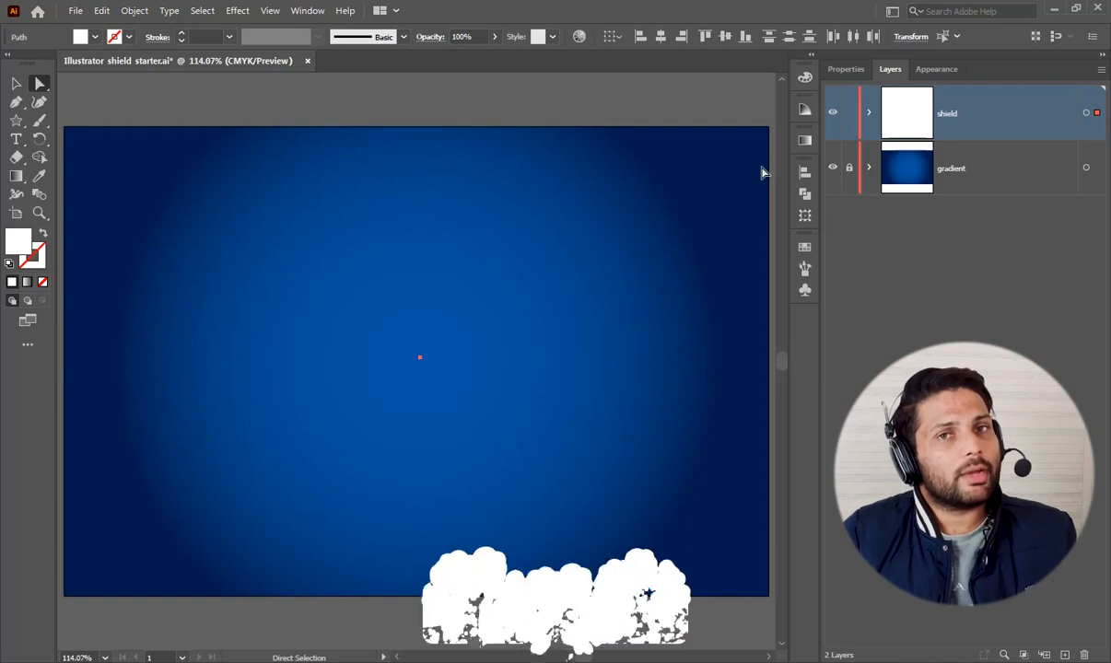
Step: Delete all but one of the overlapping single-point paths in the shield layer
{"action": "left_click", "coordinate": [869, 112]}
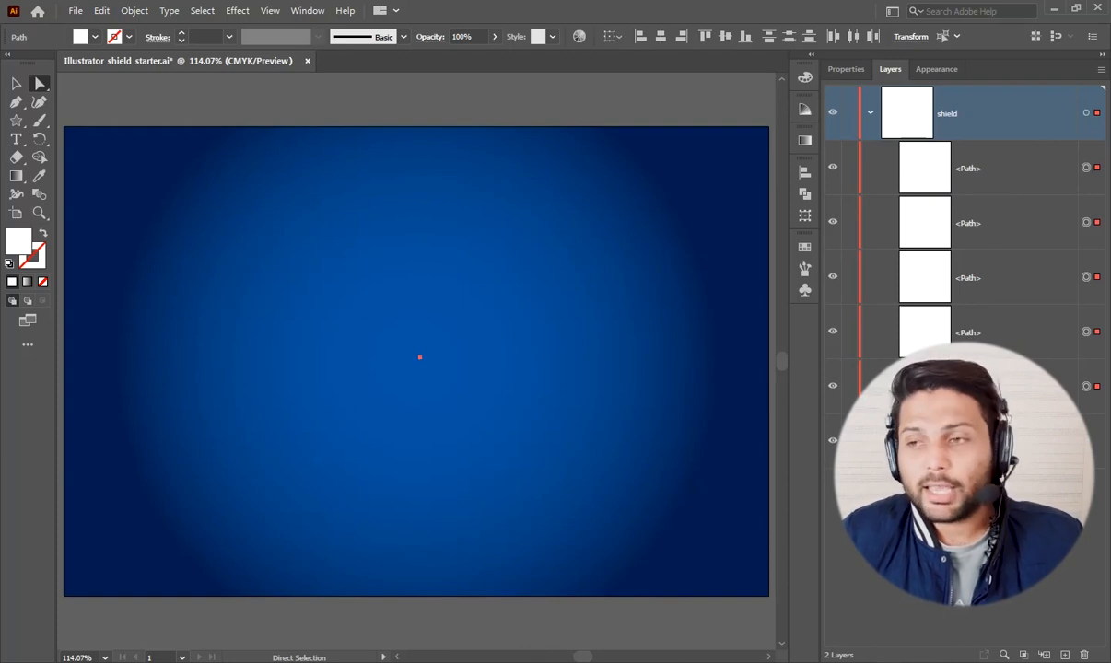
{"action": "left_click", "coordinate": [1086, 277], "text": "shift"}
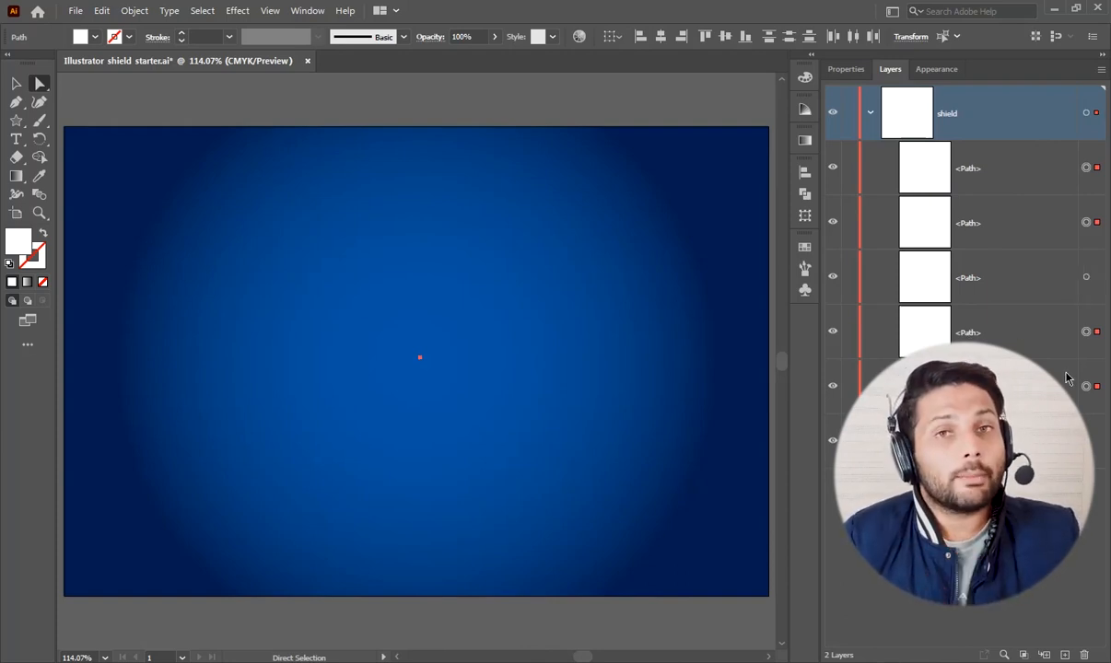
{"action": "key", "text": "Delete"}
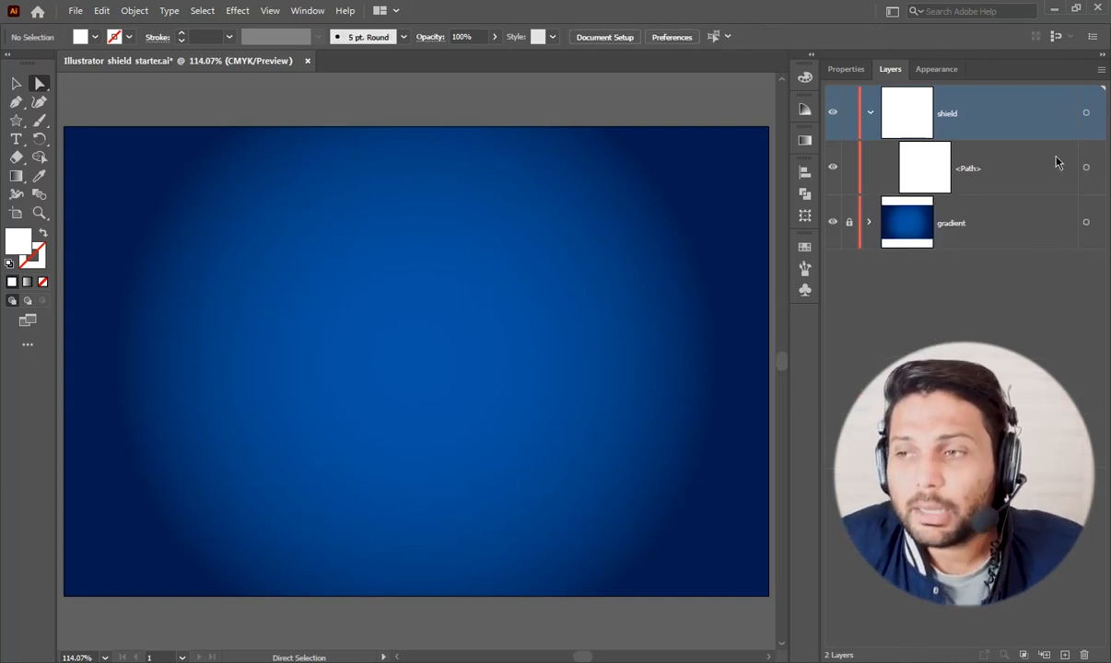
Step: Draw a new upright white five-pointed star outward from the remaining centre anchor point
{"action": "left_click", "coordinate": [1086, 168]}
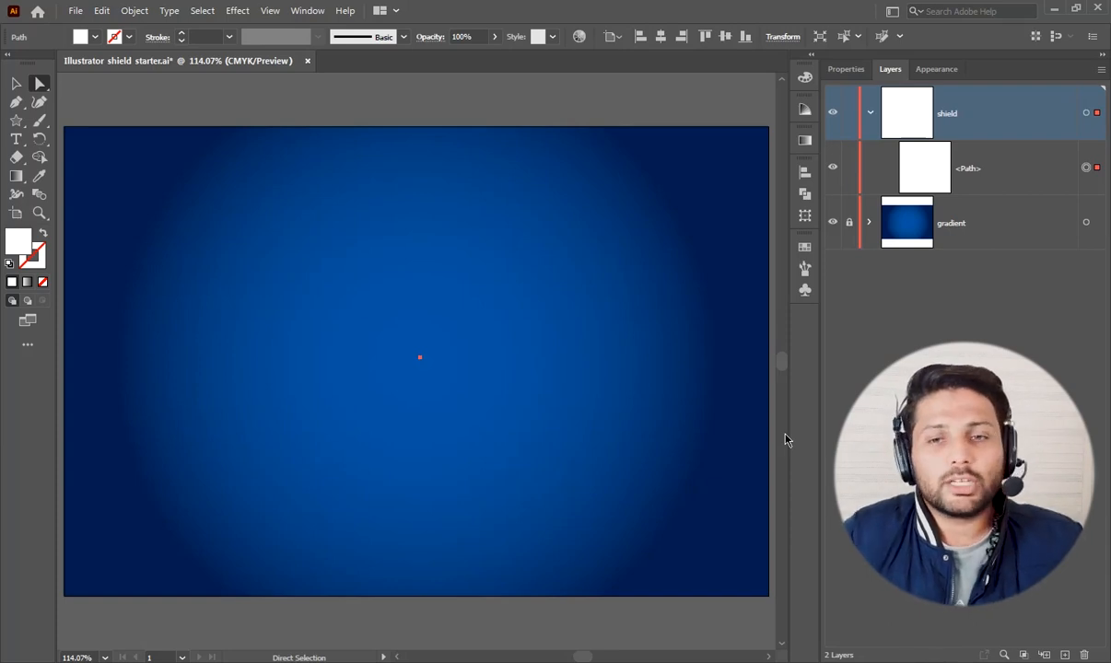
{"action": "left_click", "coordinate": [18, 123]}
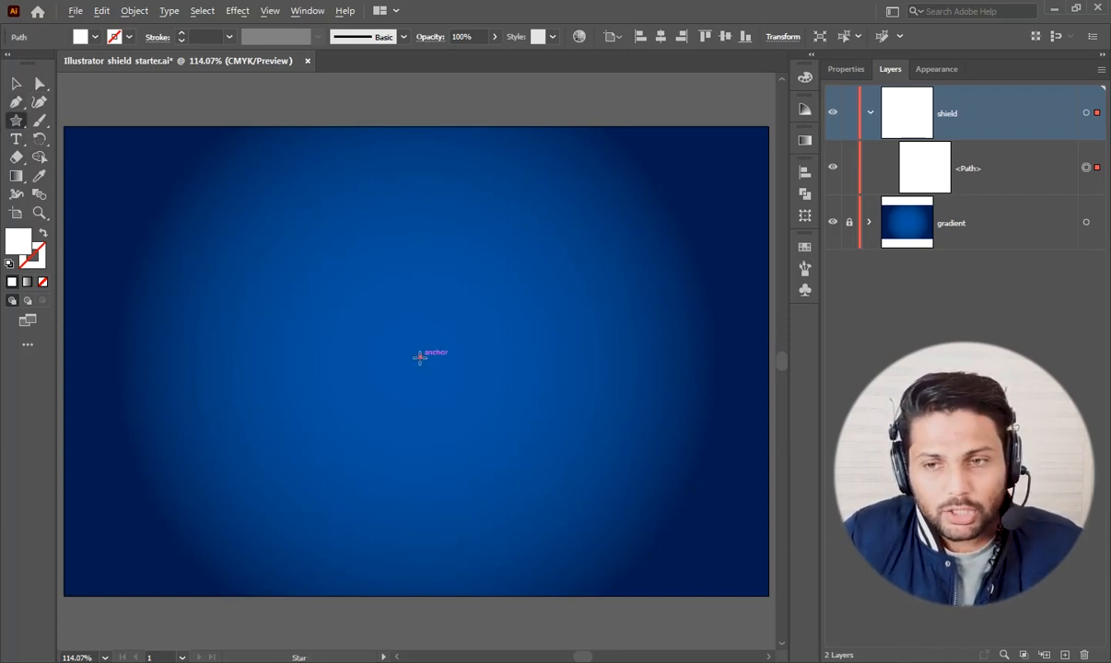
{"action": "left_click_drag", "start_coordinate": [419, 357], "coordinate": [505, 415]}
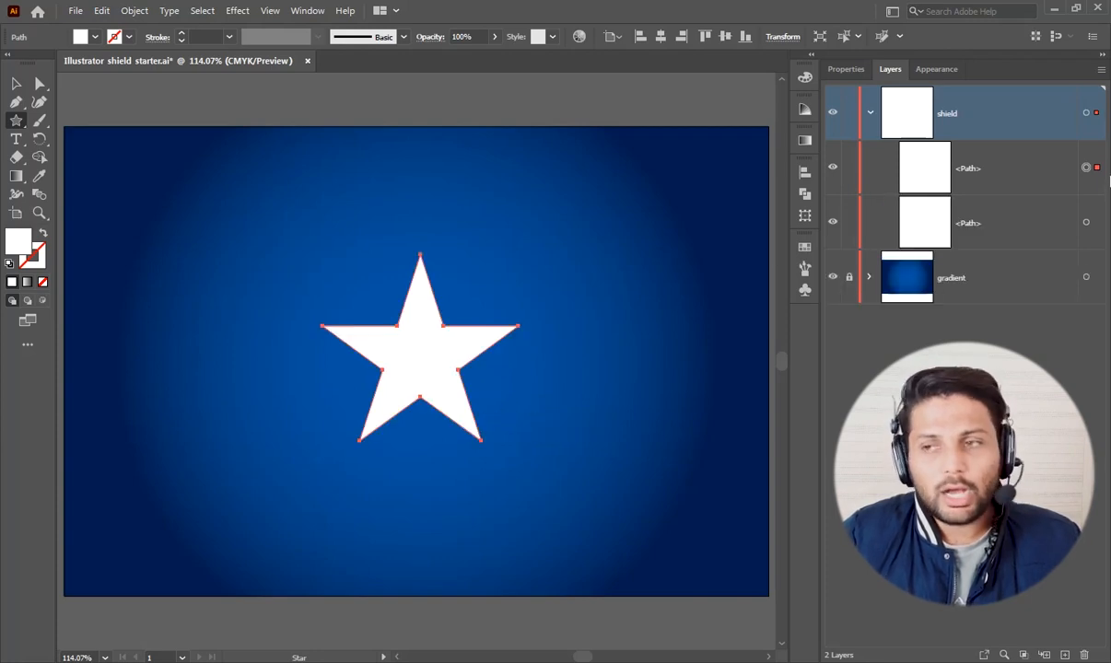
Step: Select both the star path and the centre-point path in the shield layer
{"action": "left_click", "coordinate": [1087, 226]}
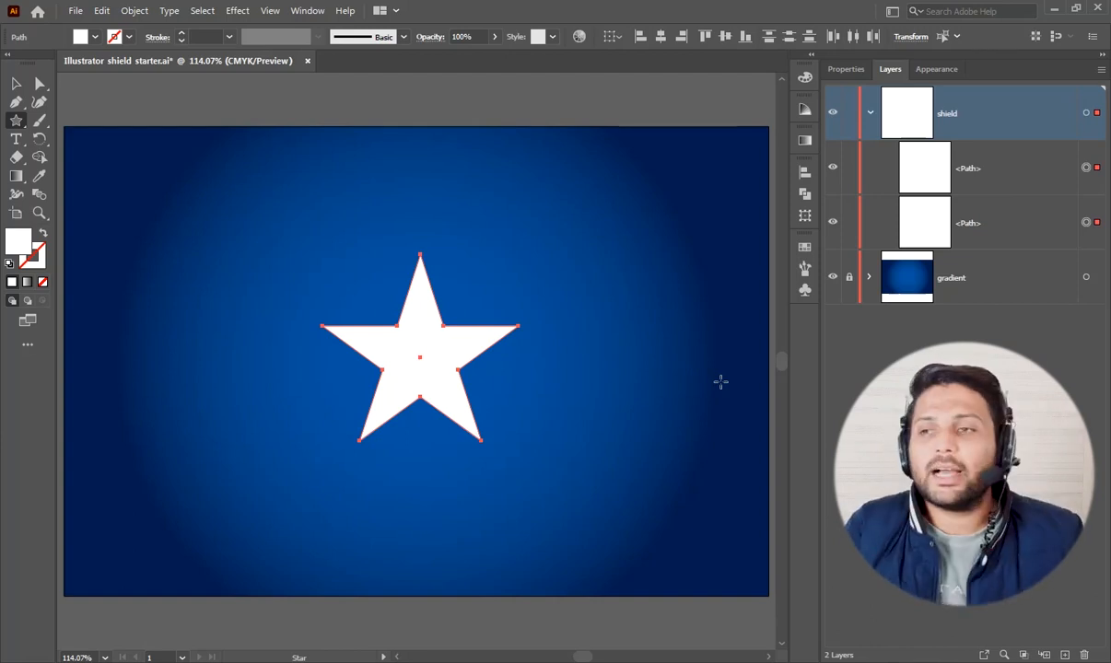
{"action": "left_click", "coordinate": [1087, 168]}
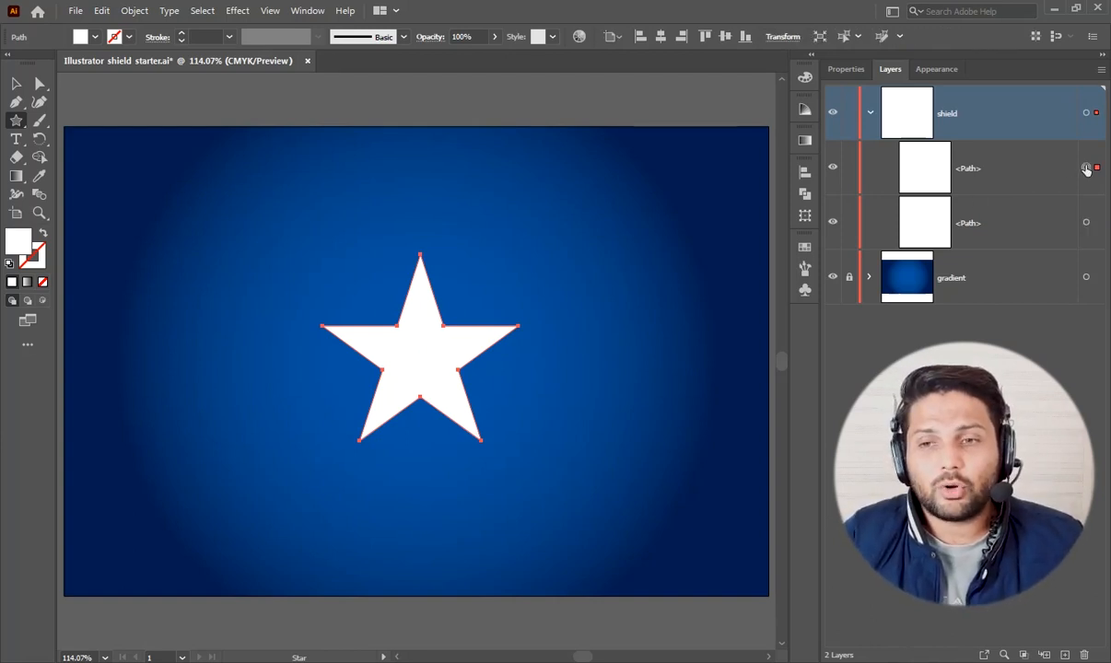
{"action": "left_click", "coordinate": [1085, 222], "text": "shift"}
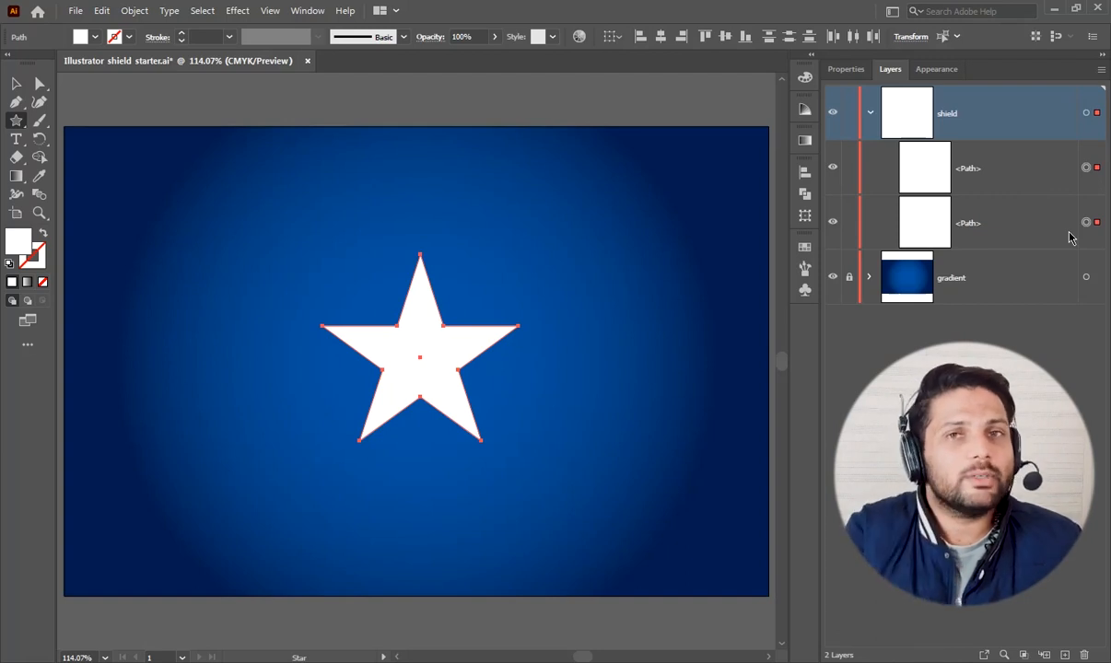
Step: Combine the selected star and centre point into one compound path, then collapse the shield layer
{"action": "left_click", "coordinate": [139, 15]}
{"action": "mouse_move", "coordinate": [239, 563]}
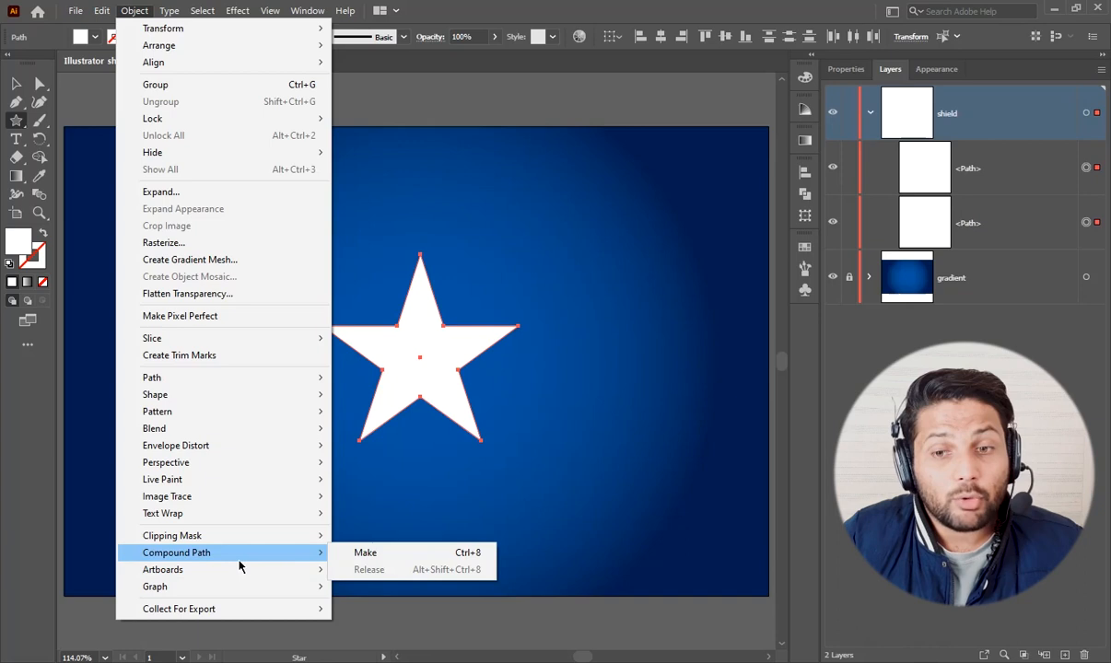
{"action": "left_click", "coordinate": [391, 554]}
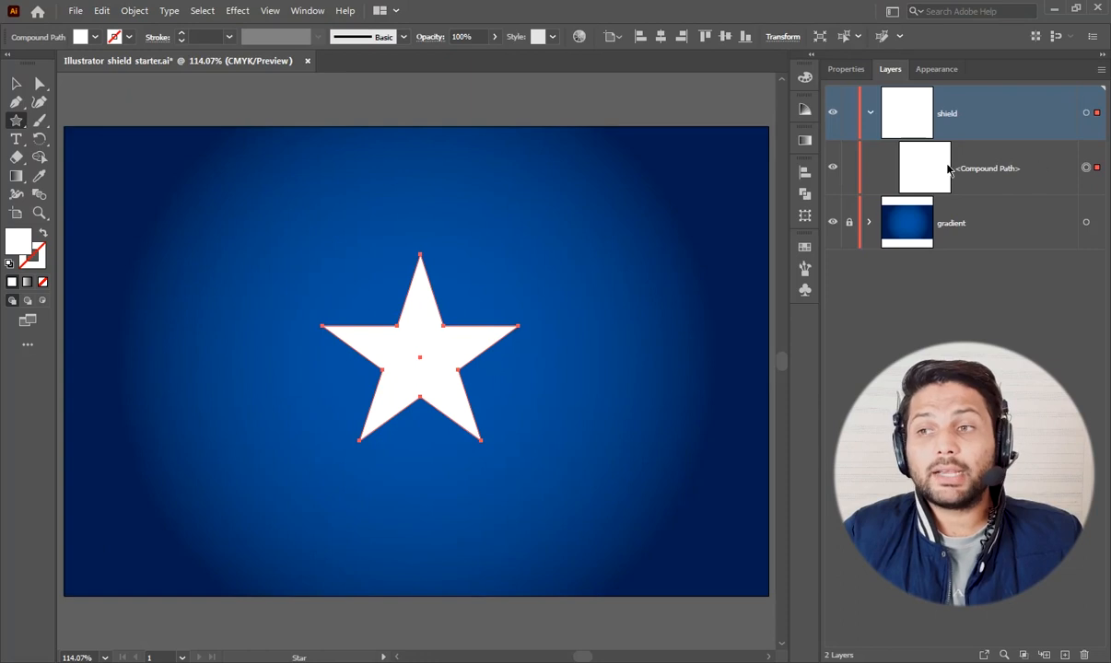
{"action": "left_click", "coordinate": [869, 113]}
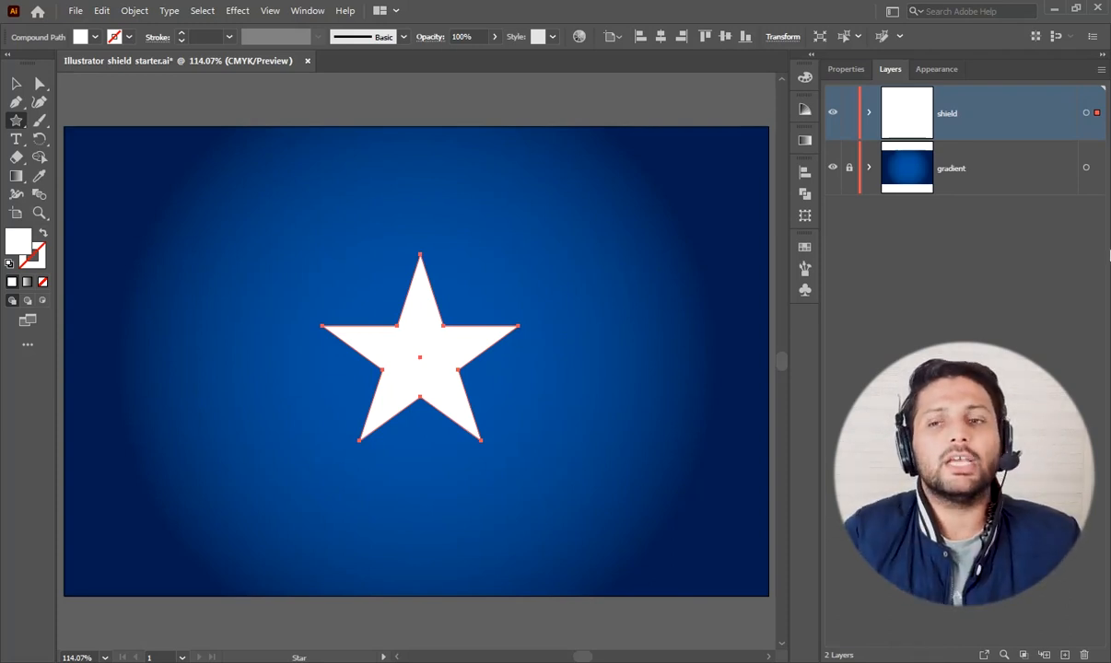
Step: Draw a circle about 190 pt wide from the star's centre anchor out to its tips, filled with C 100, M 75, Y 0, K 35
{"action": "left_click_drag", "start_coordinate": [16, 124], "coordinate": [93, 140]}
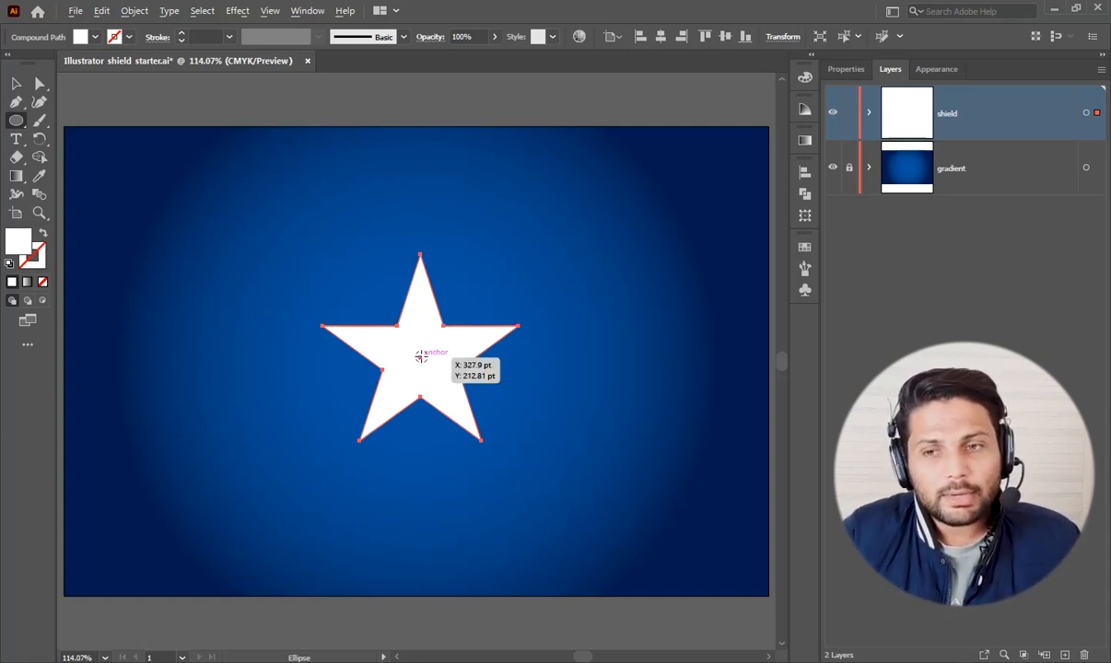
{"action": "mouse_move", "coordinate": [419, 356]}
{"action": "left_mouse_down"}
{"action": "mouse_move", "coordinate": [551, 436]}
{"action": "mouse_move", "coordinate": [523, 421]}
{"action": "left_mouse_up"}
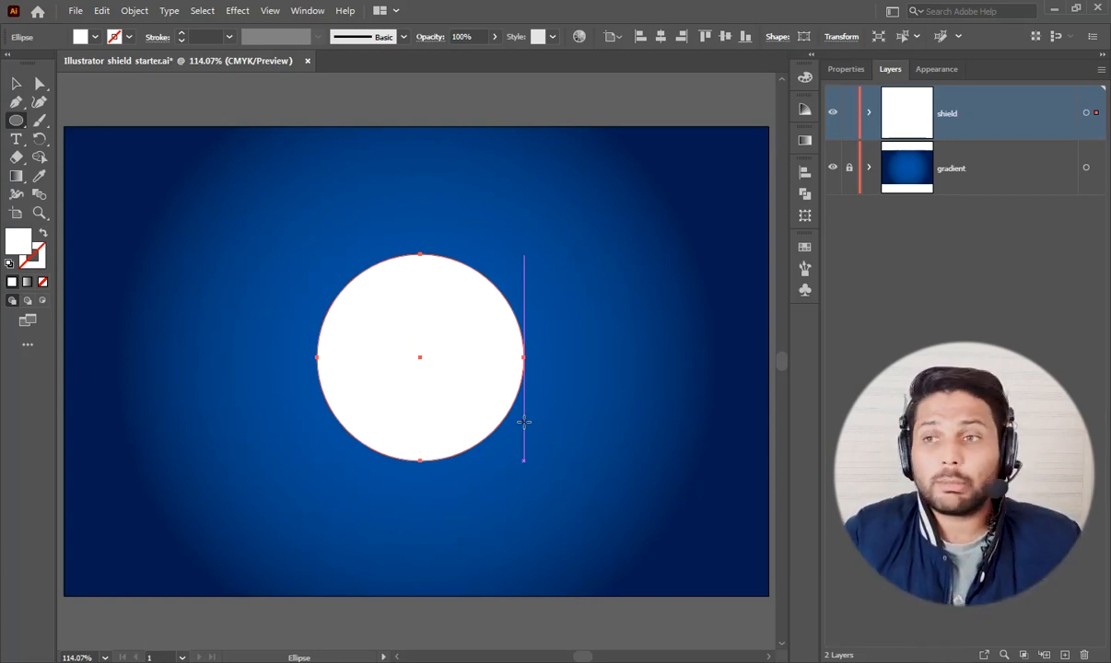
{"action": "left_click", "coordinate": [805, 79]}
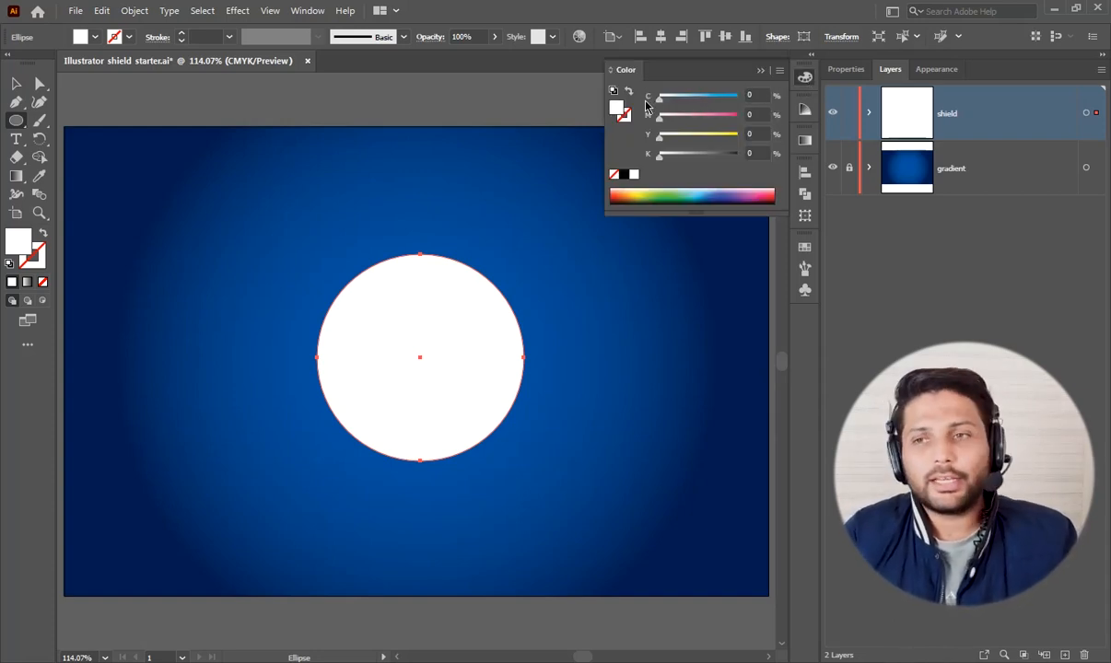
{"action": "left_click", "coordinate": [742, 96]}
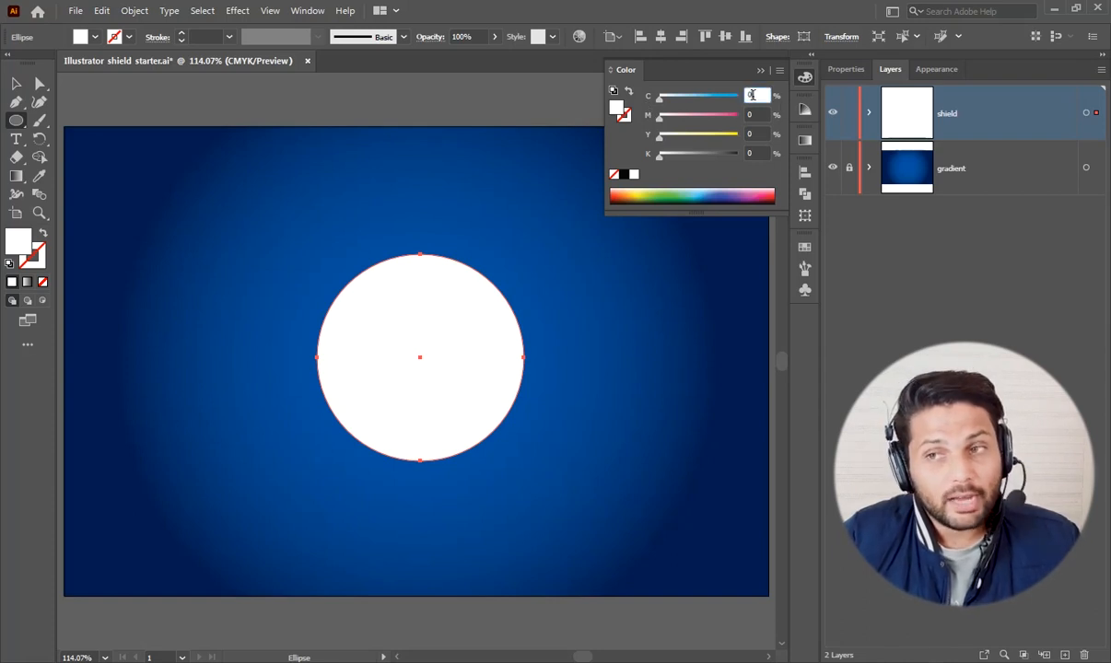
{"action": "type", "text": "100"}
{"action": "key", "text": "Tab"}
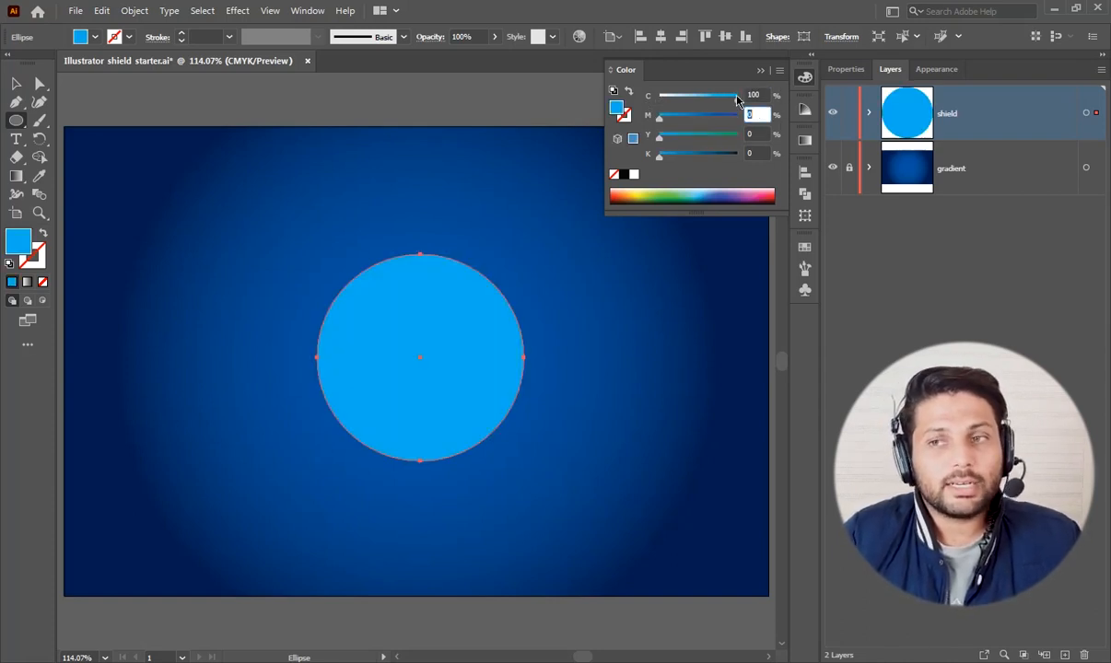
{"action": "type", "text": "75"}
{"action": "key", "text": "Tab"}
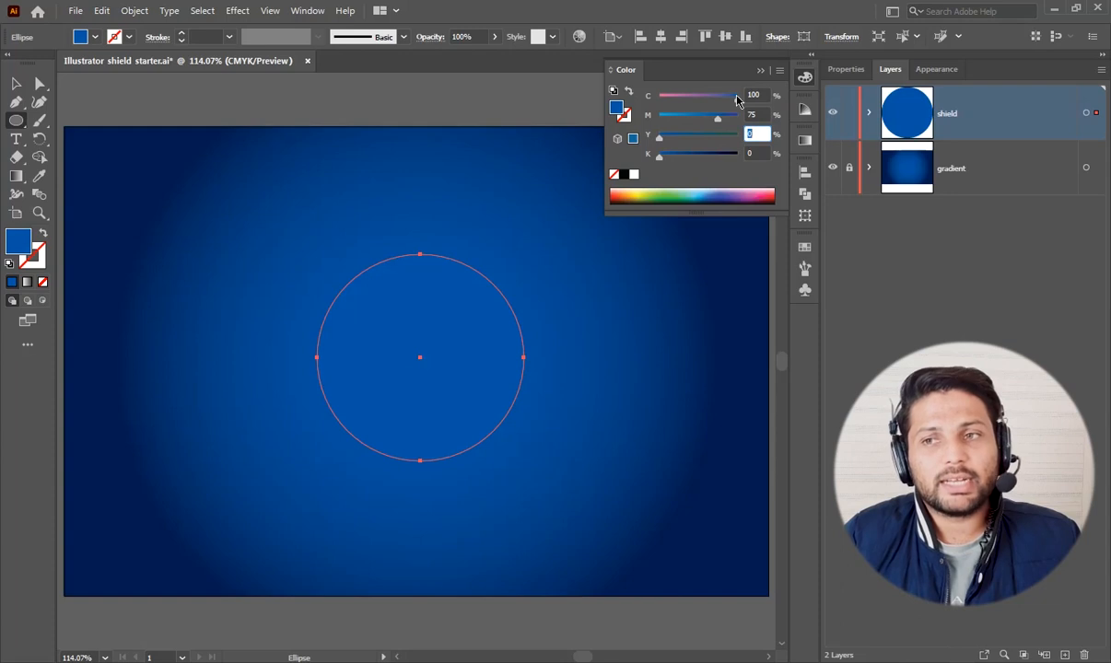
{"action": "key", "text": "Tab"}
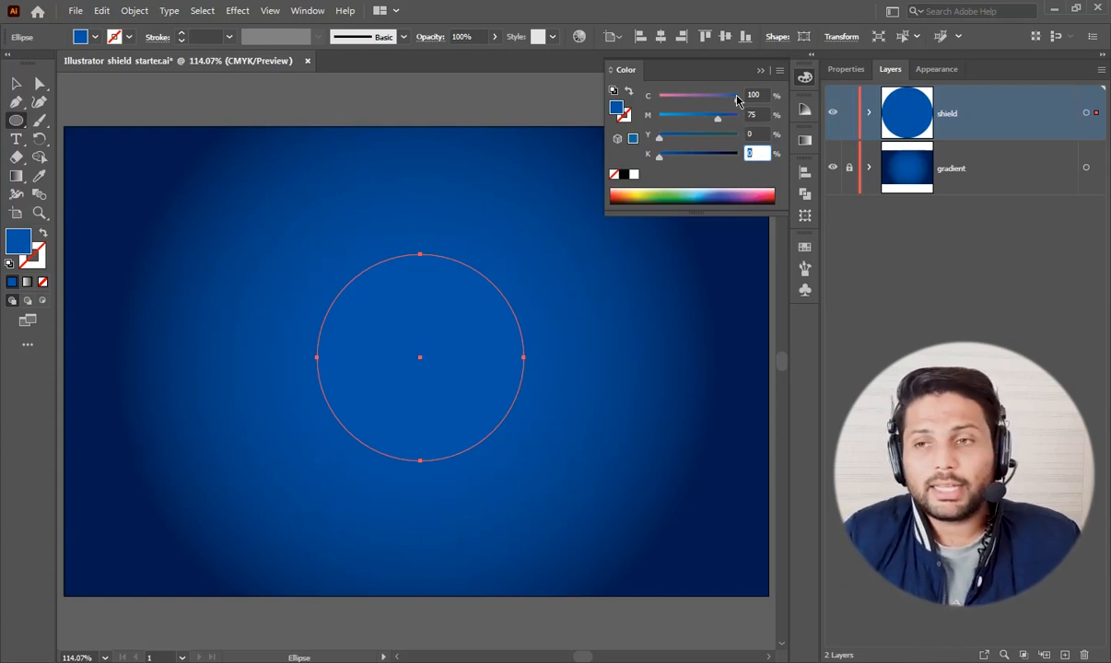
{"action": "type", "text": "35"}
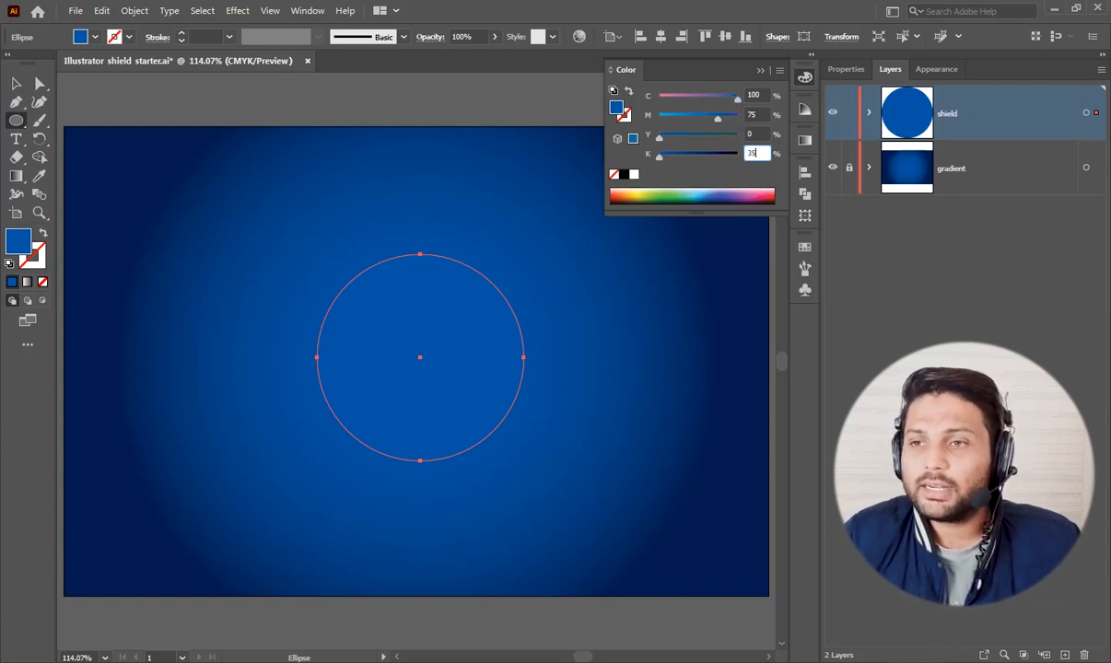
{"action": "key", "text": "Return"}
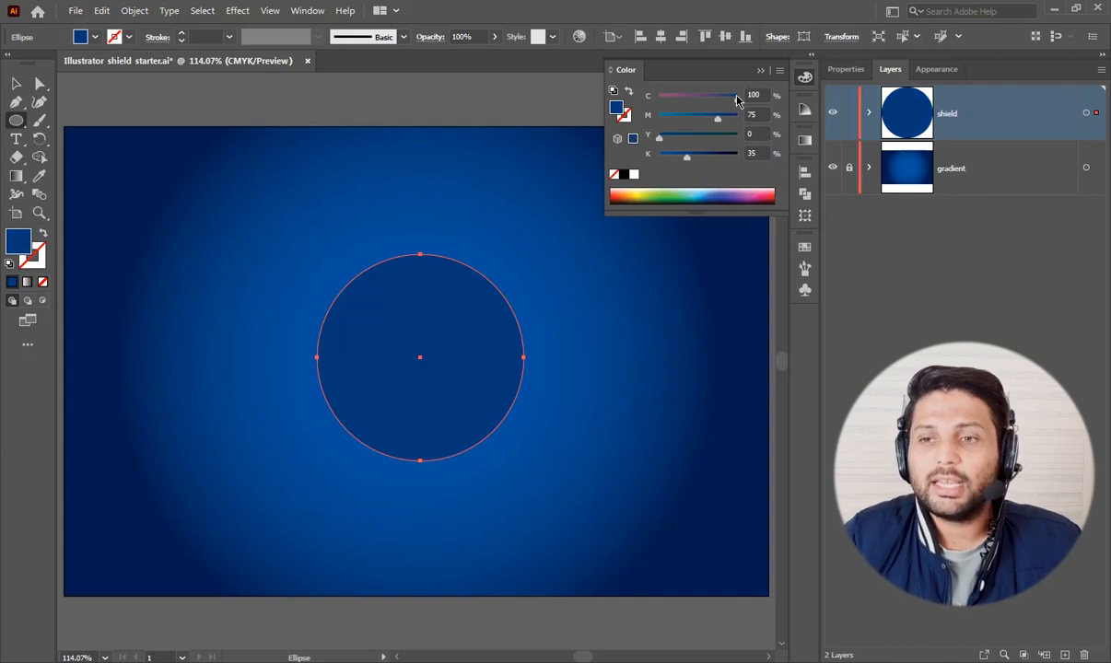
{"action": "left_click", "coordinate": [762, 70]}
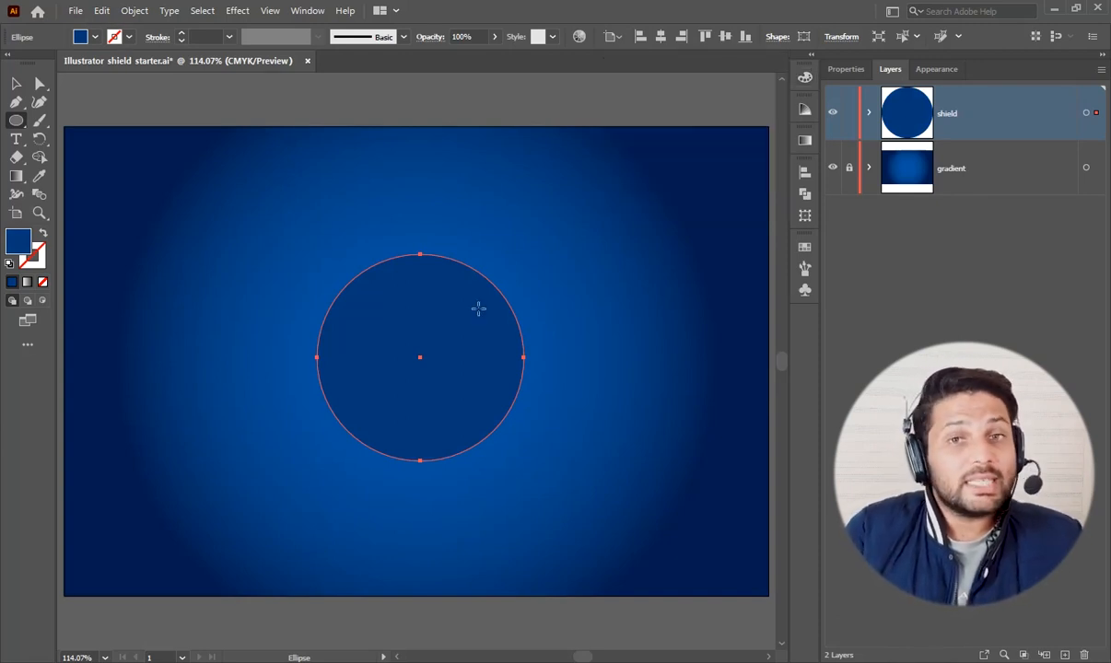
Step: Send the dark blue circle to the back of the shield layer, behind the star
{"action": "right_click", "coordinate": [425, 294]}
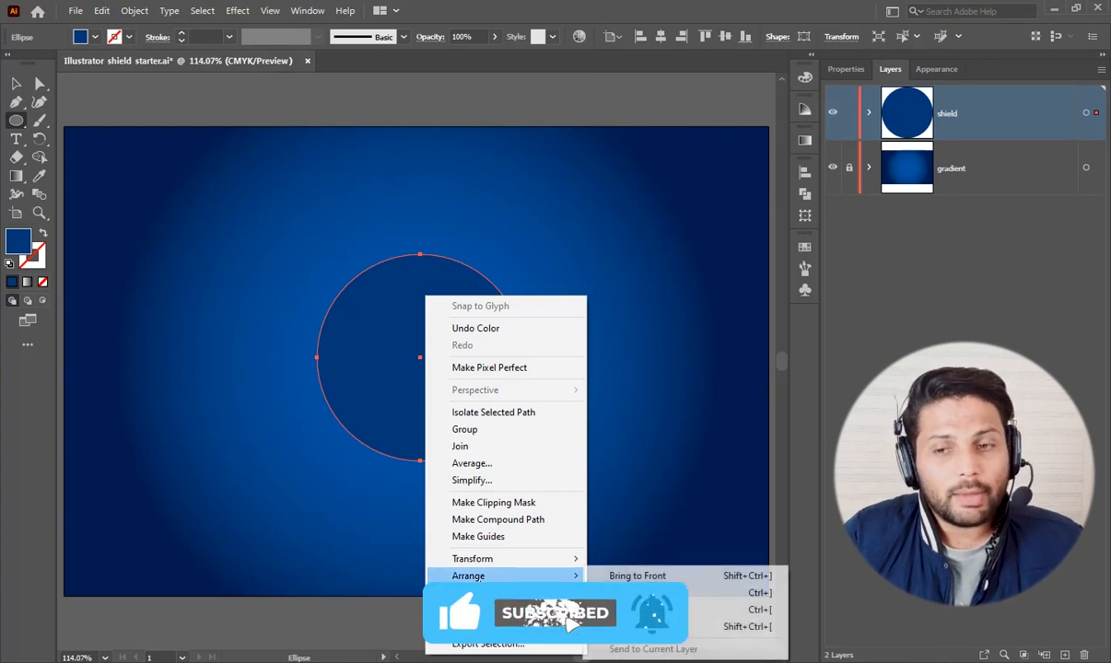
{"action": "mouse_move", "coordinate": [516, 576]}
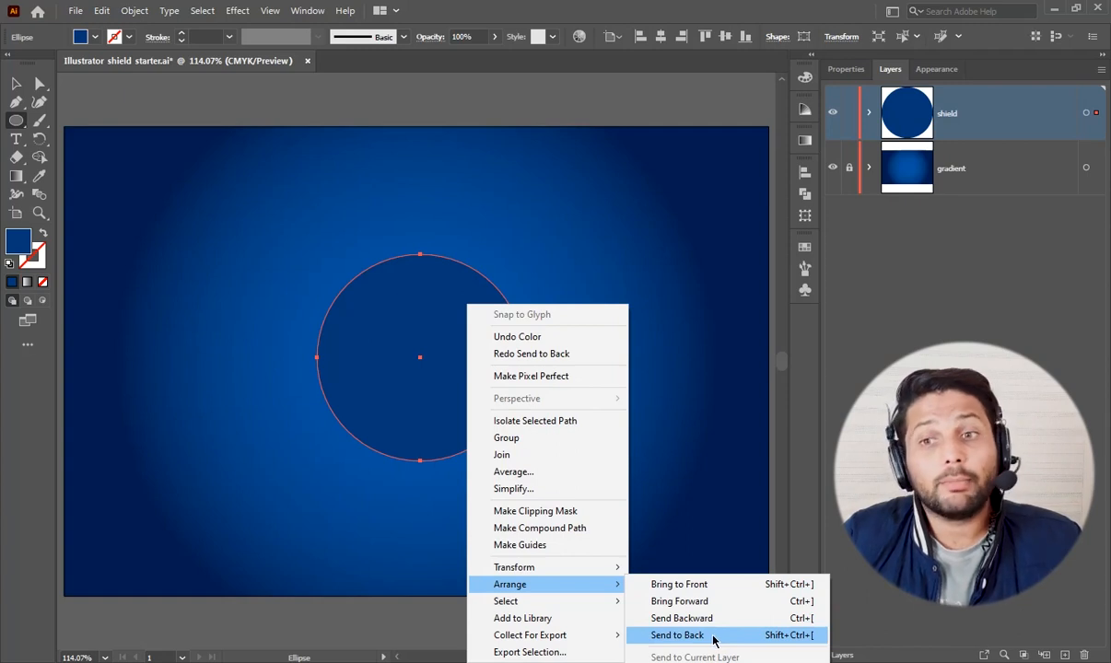
{"action": "left_click", "coordinate": [715, 636]}
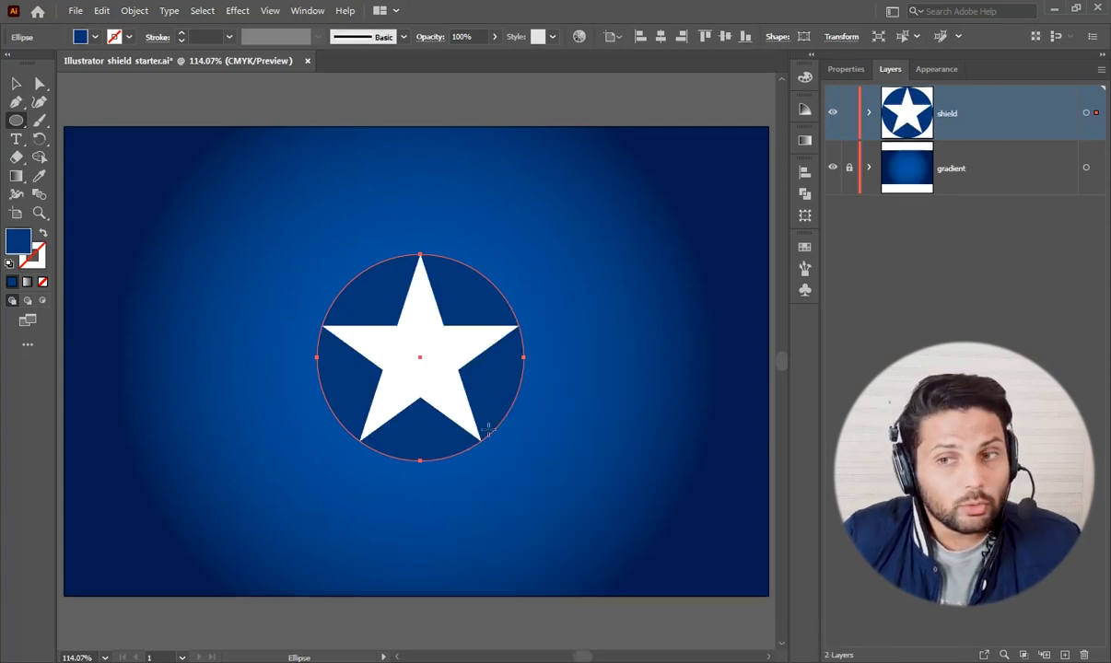
Step: Select the star and change its fill to light grey with K set to 15%
{"action": "left_click", "coordinate": [17, 86]}
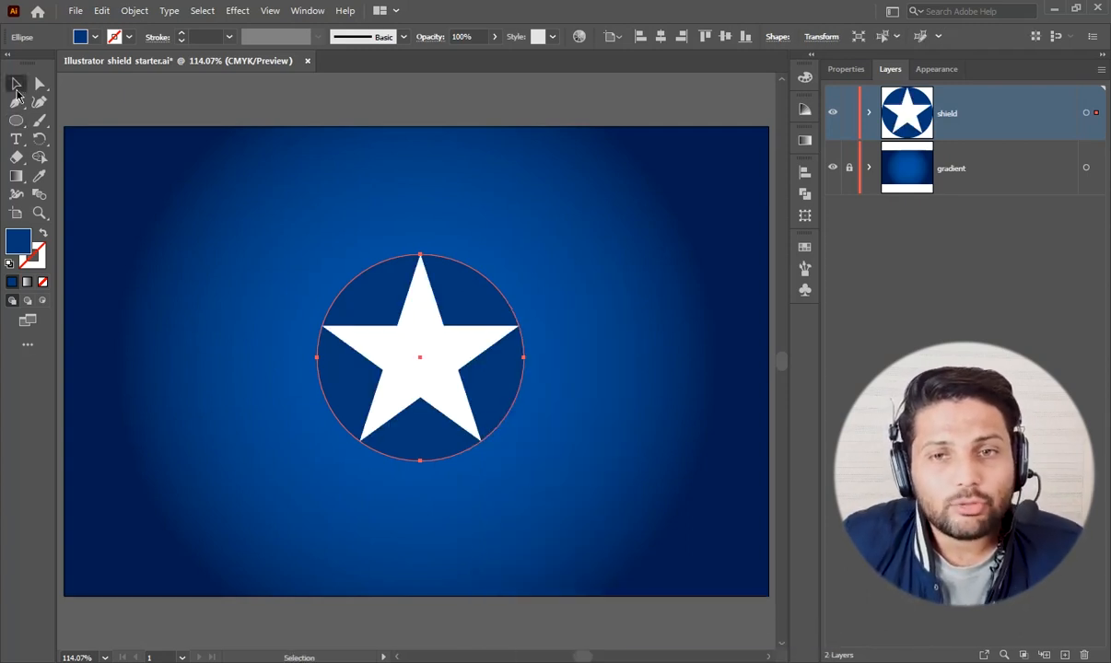
{"action": "left_click", "coordinate": [471, 341]}
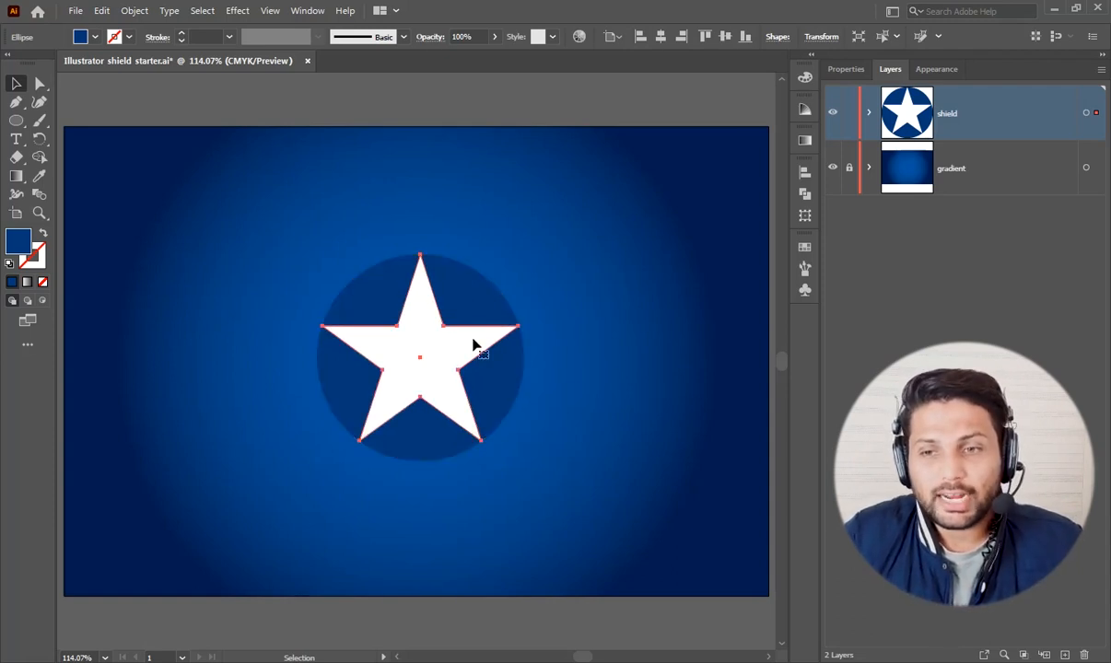
{"action": "left_click", "coordinate": [804, 77]}
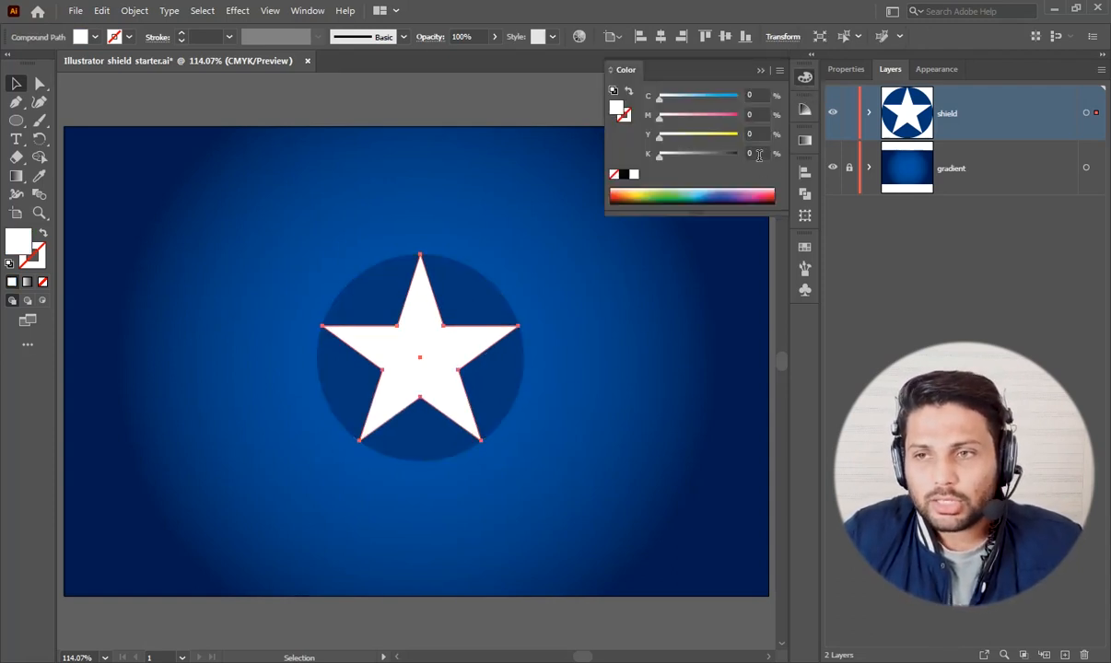
{"action": "type", "text": "15"}
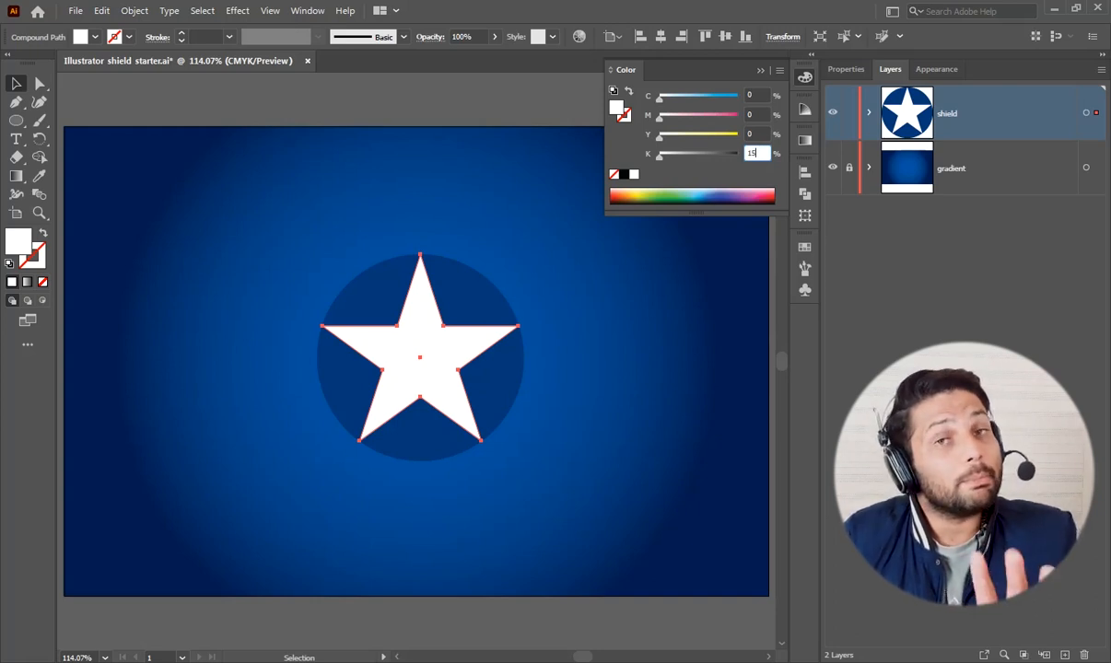
{"action": "key", "text": "Return"}
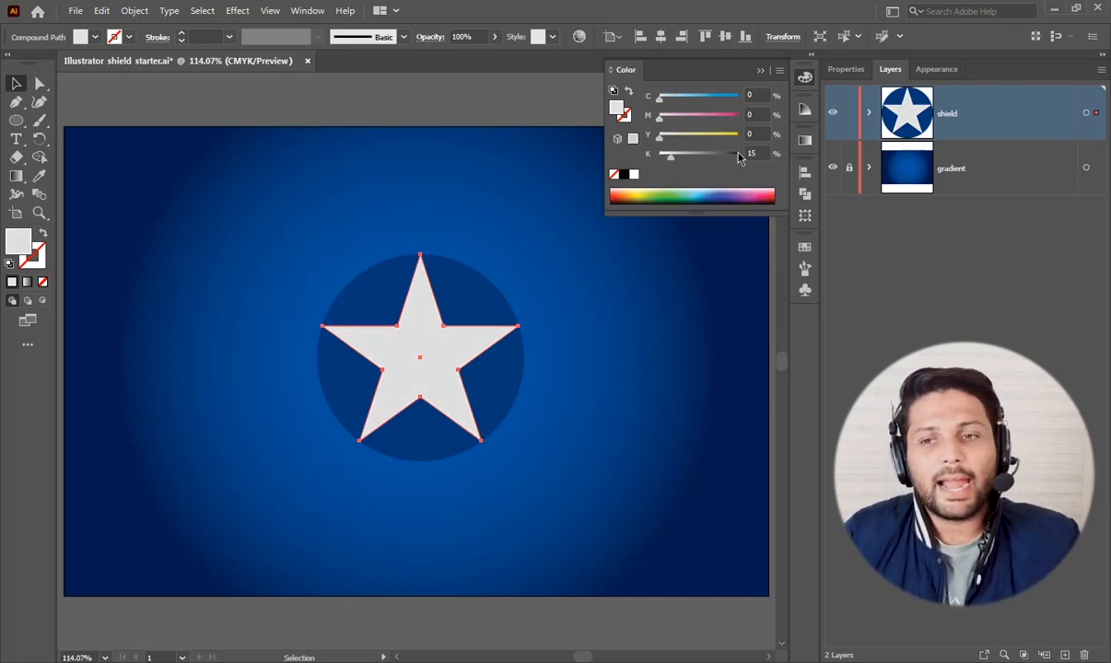
{"action": "left_click", "coordinate": [760, 70]}
Step: Create a circle from the star's centre anchor, adding 60 pt to the 190.0709 pt width and height
{"action": "left_click", "coordinate": [15, 119]}
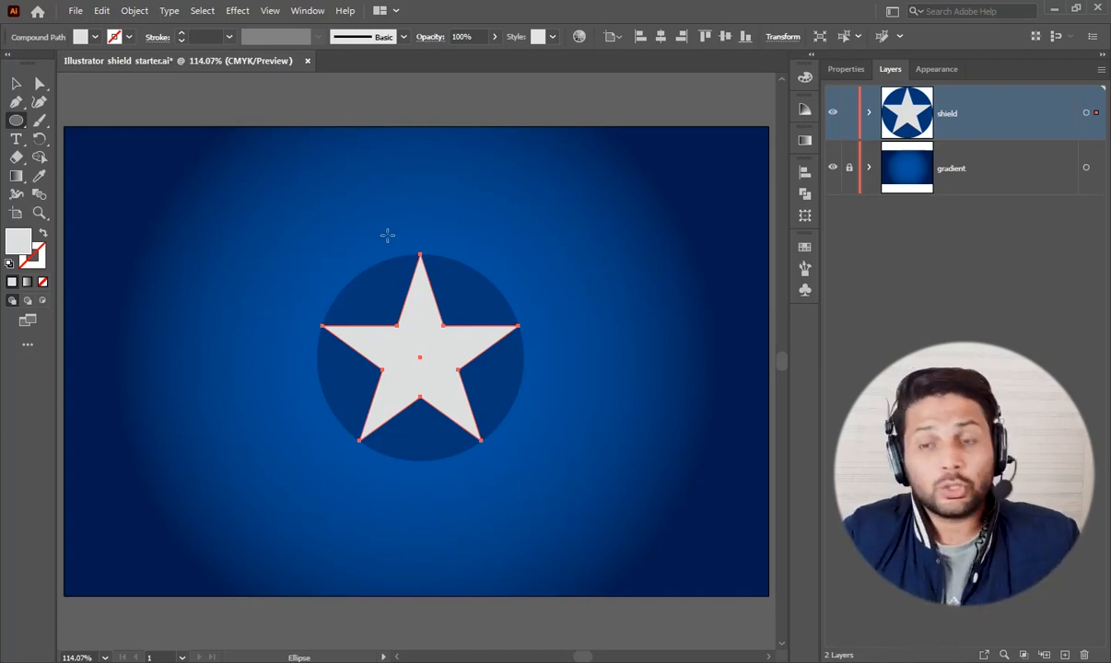
{"action": "left_click", "coordinate": [419, 356]}
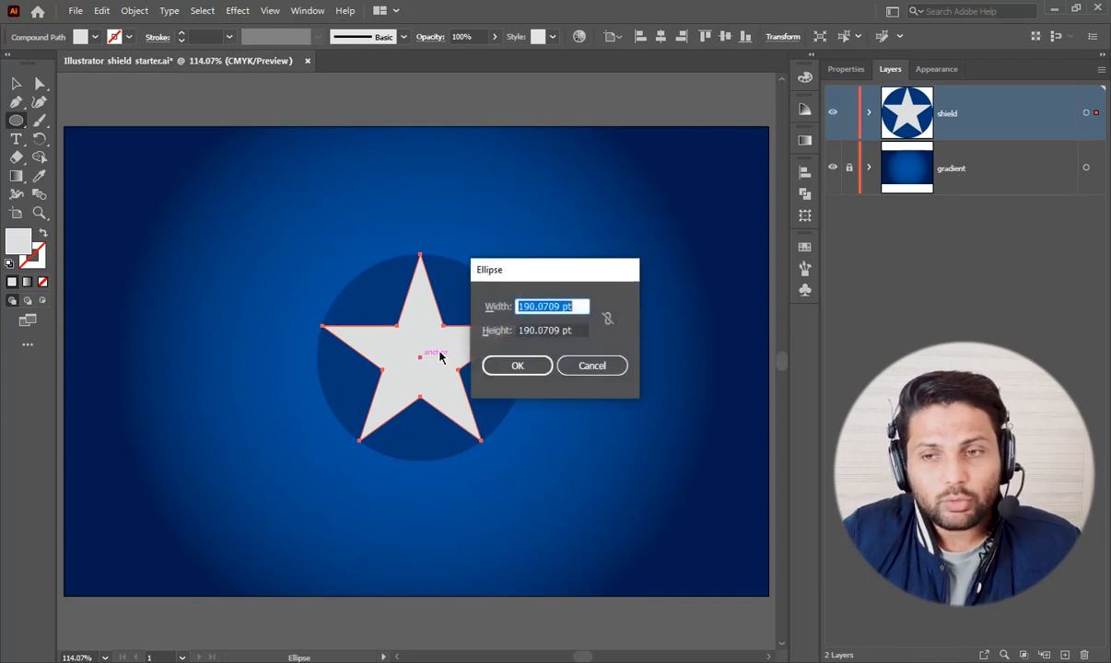
{"action": "left_click", "coordinate": [577, 308]}
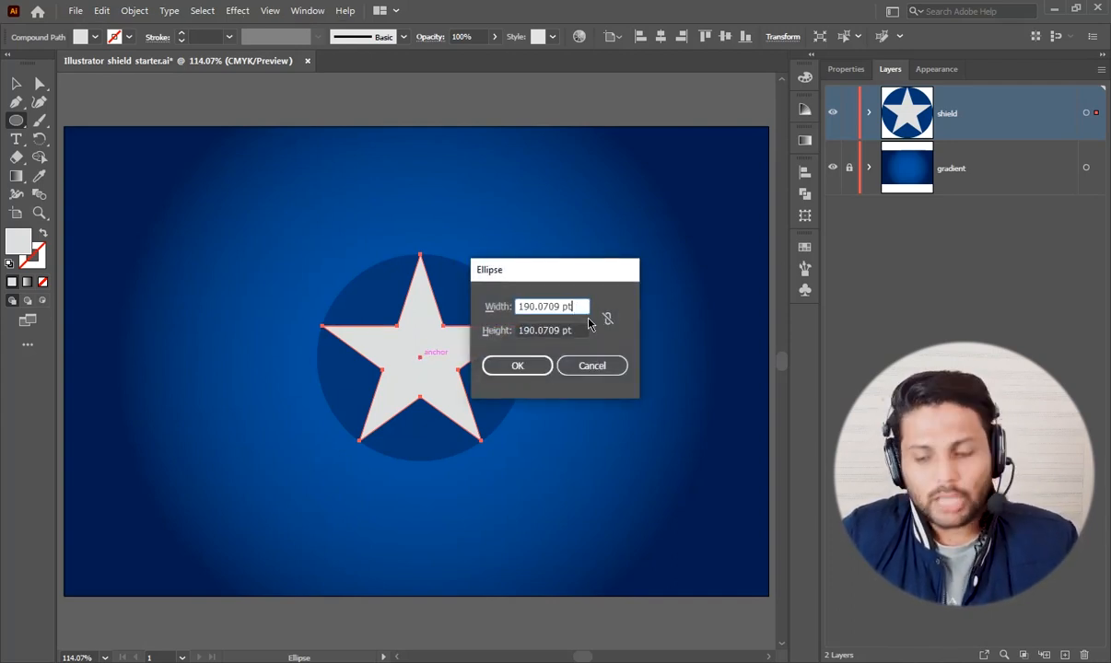
{"action": "type", "text": "+0"}
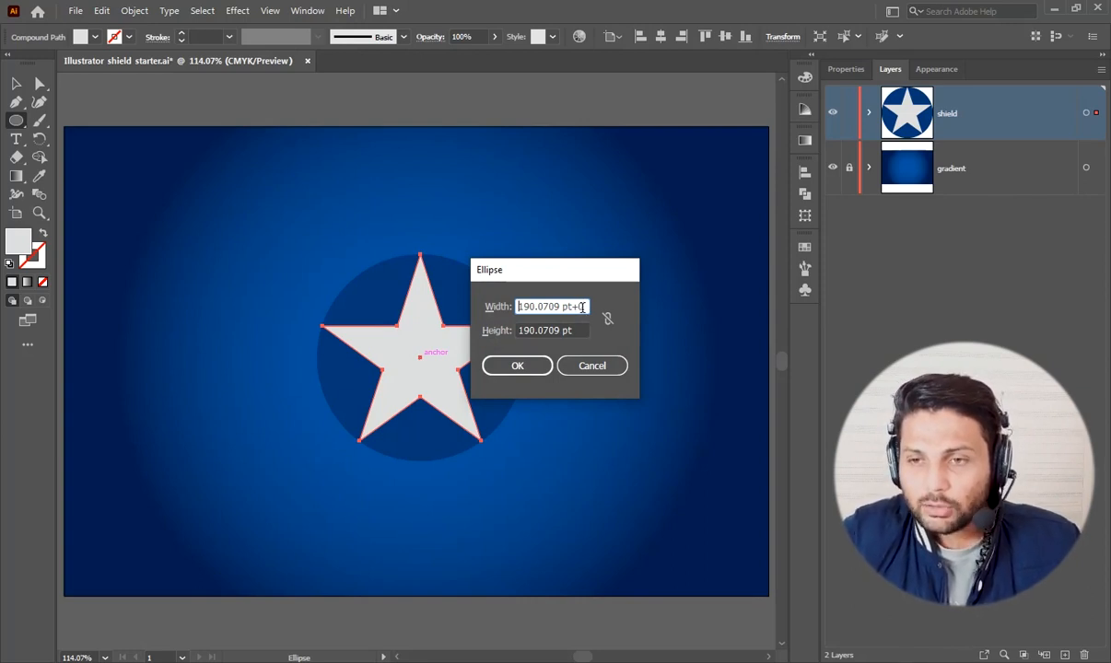
{"action": "left_click_drag", "start_coordinate": [584, 307], "coordinate": [578, 304]}
{"action": "type", "text": "60"}
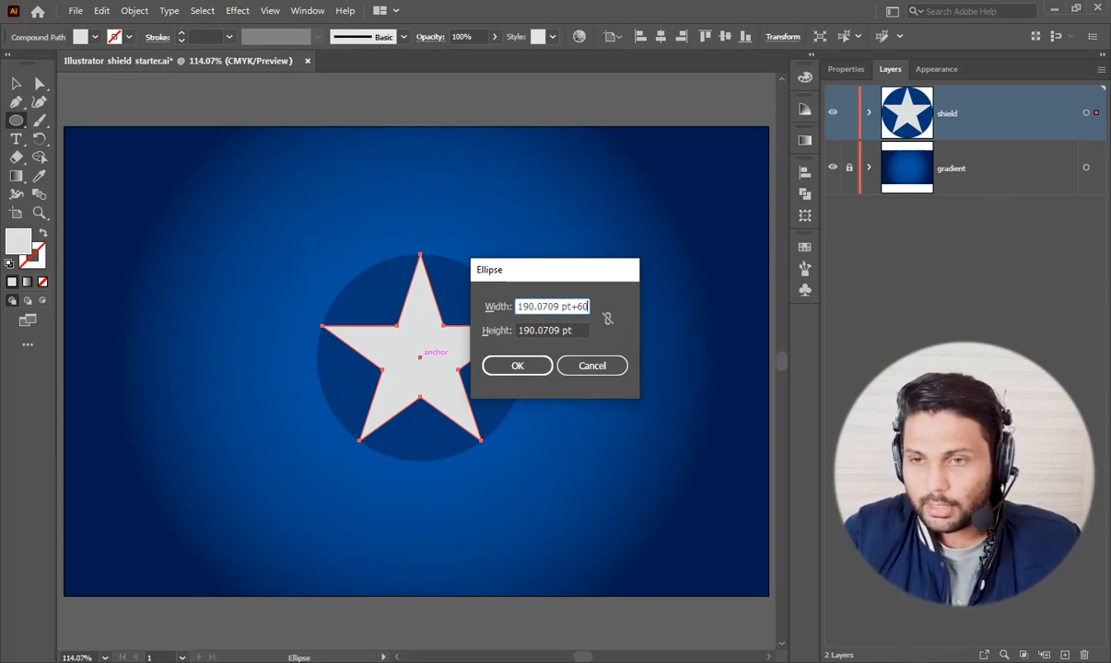
{"action": "key", "text": "Tab"}
{"action": "left_click", "coordinate": [577, 330]}
{"action": "type", "text": "+60"}
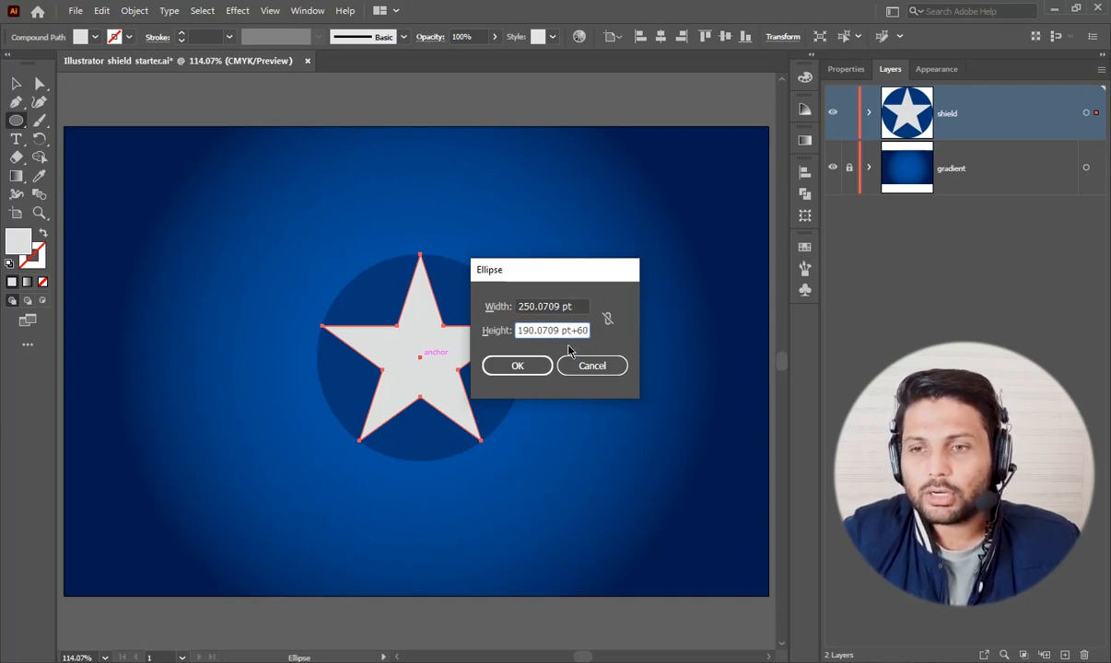
{"action": "left_click", "coordinate": [522, 365]}
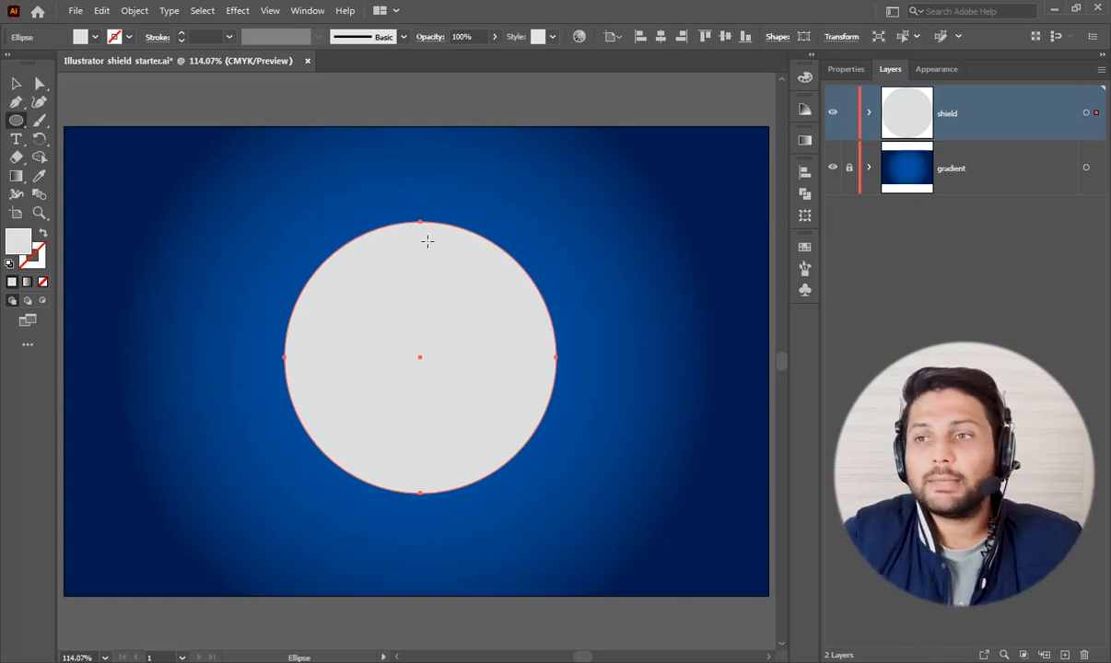
Step: Fill the larger circle with C 0, M 100, Y 100, K 35 and send it behind the star and blue circle
{"action": "left_click", "coordinate": [806, 80]}
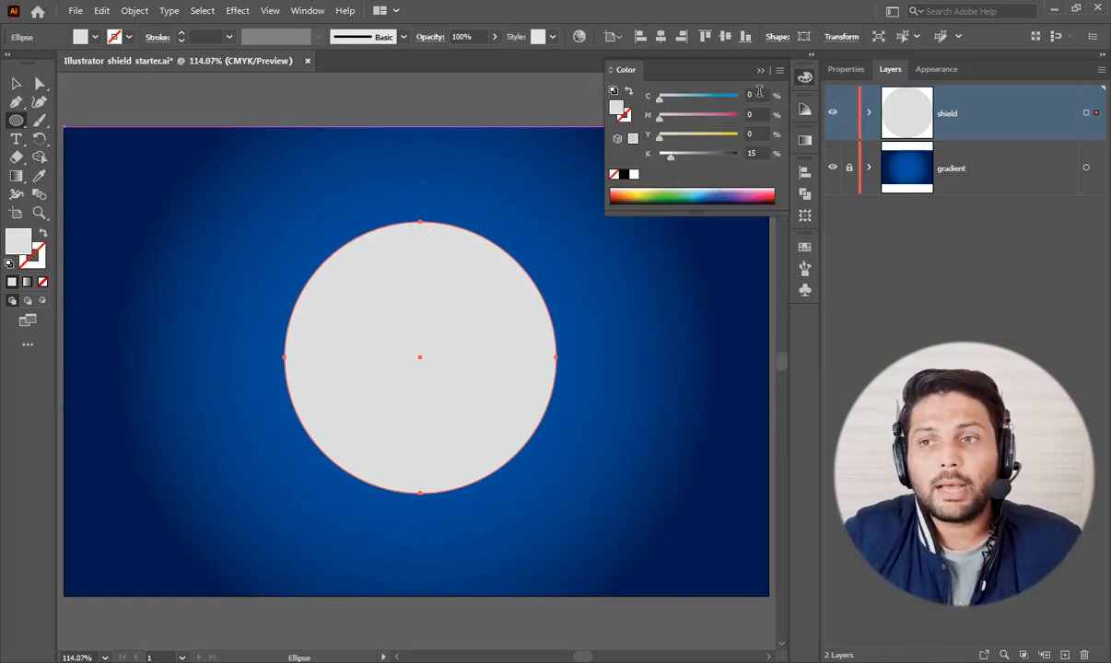
{"action": "left_click", "coordinate": [765, 111]}
{"action": "type", "text": "100"}
{"action": "key", "text": "Tab"}
{"action": "type", "text": "100"}
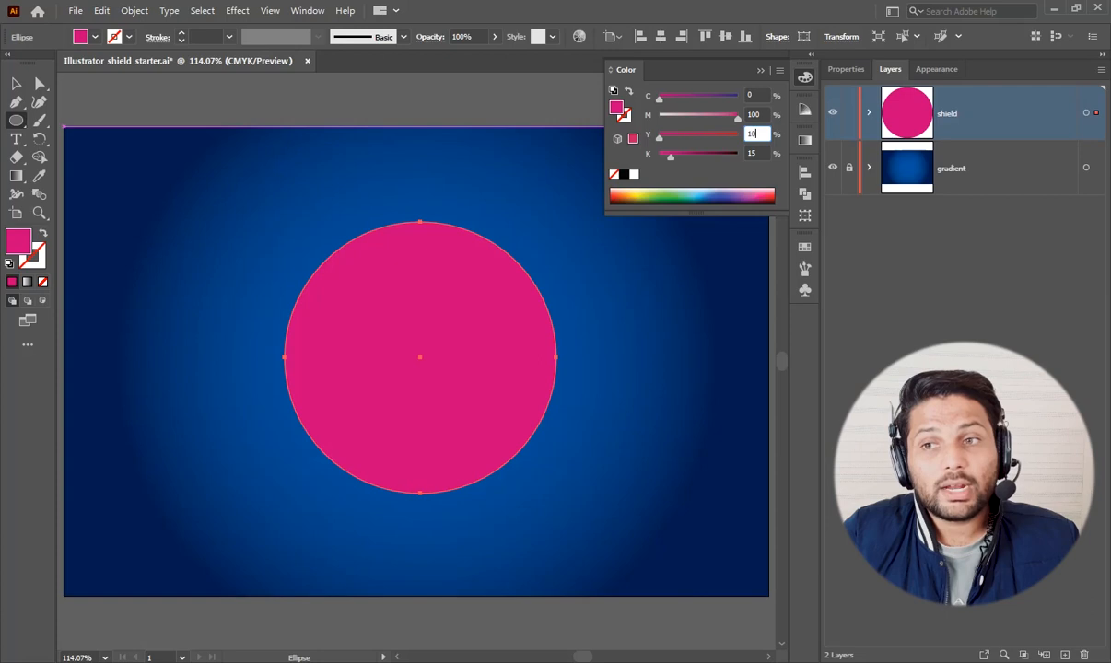
{"action": "key", "text": "Tab"}
{"action": "type", "text": "3"}
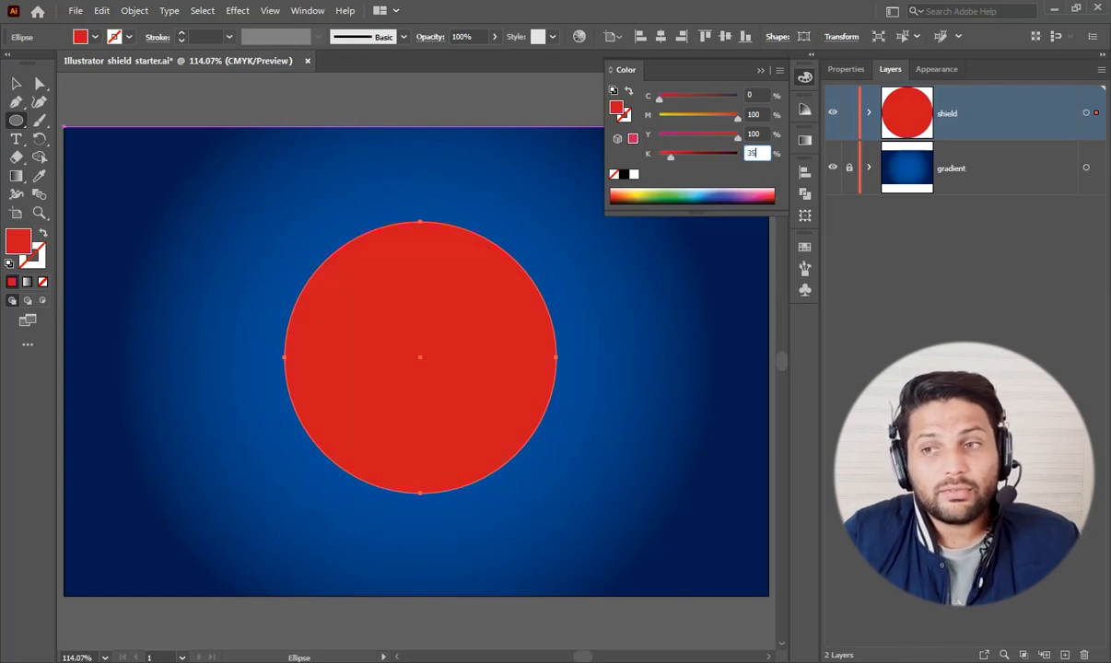
{"action": "key", "text": "Return"}
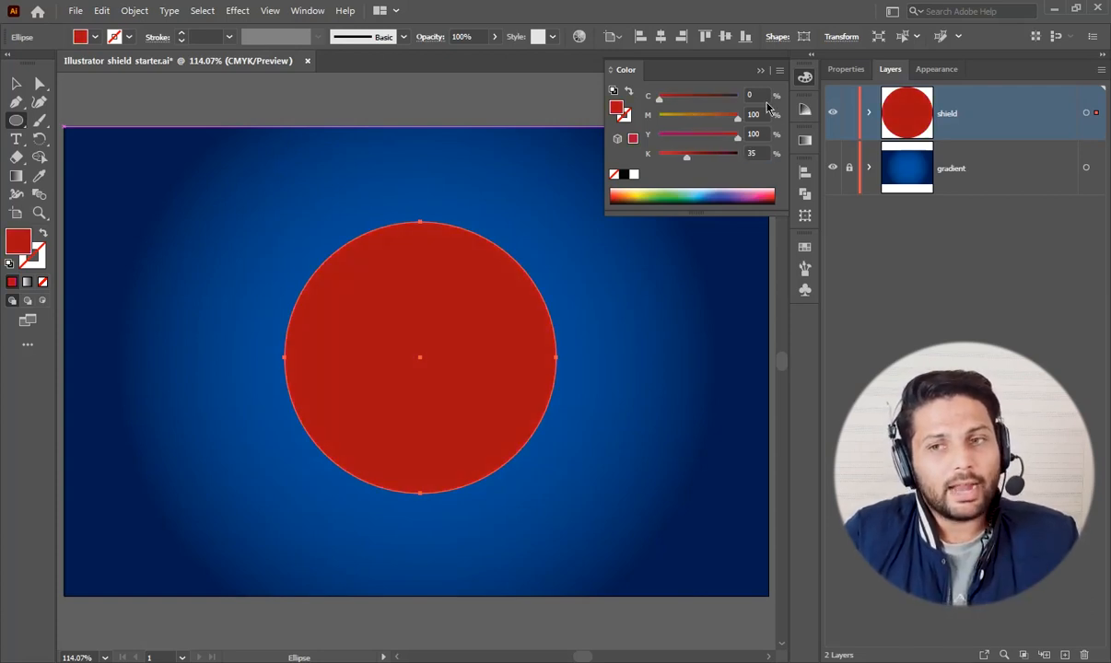
{"action": "left_click", "coordinate": [760, 70]}
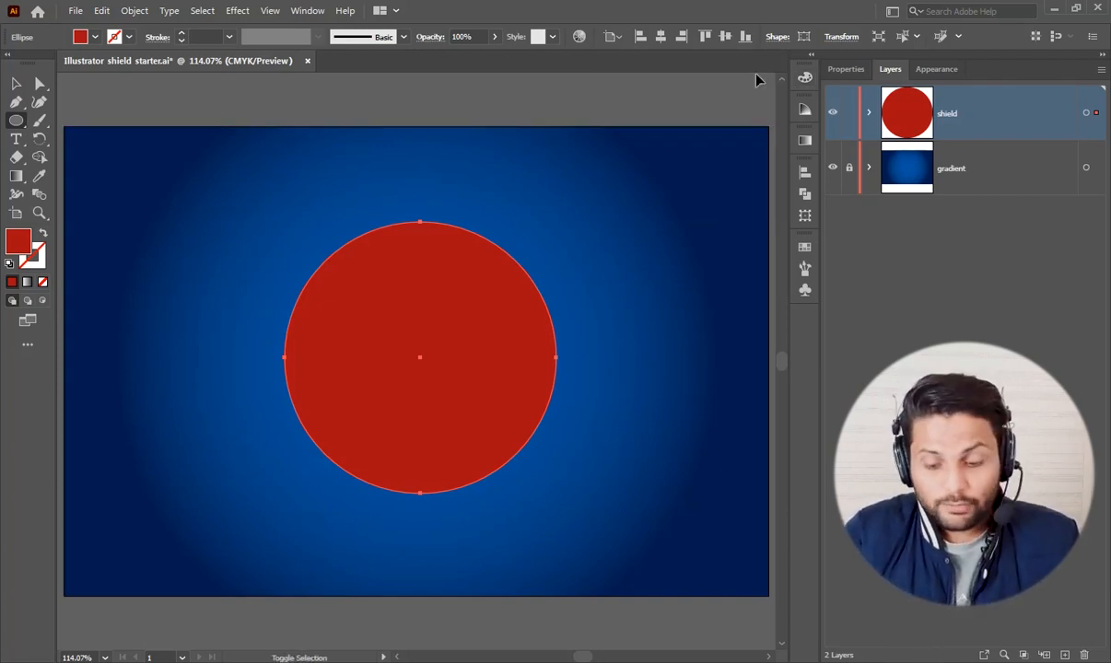
{"action": "key", "text": "ctrl+shift+bracketleft"}
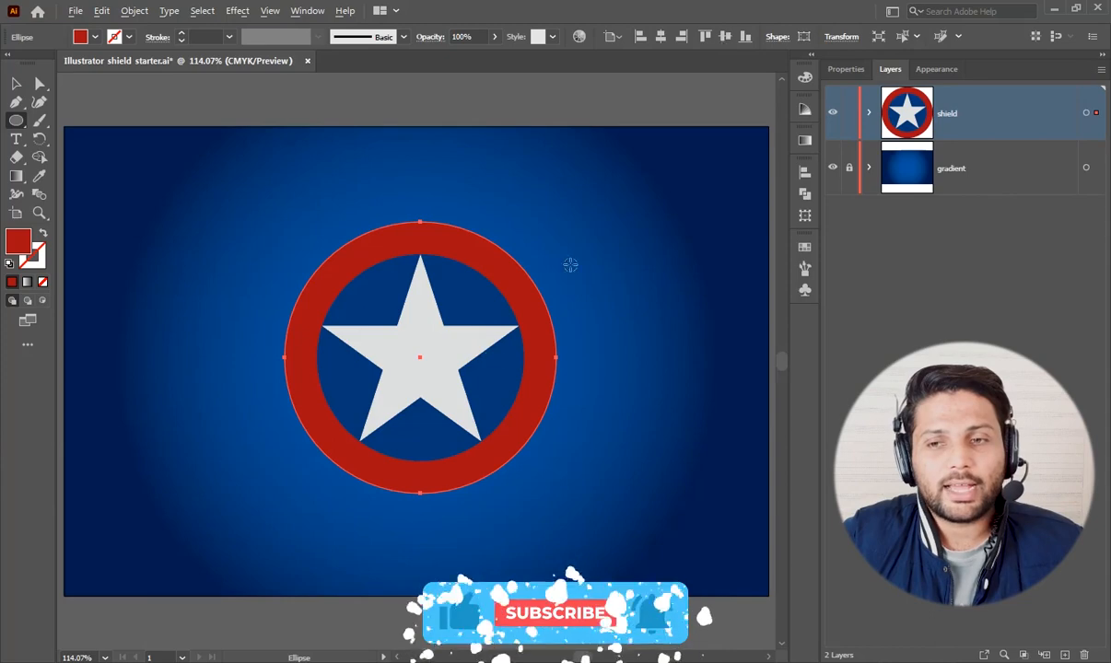
Step: Add a circle from the star's centre, 60 pt wider and taller than the 250.0709 pt circle, behind the others in the star's light grey
{"action": "left_click", "coordinate": [420, 359]}
{"action": "left_click", "coordinate": [582, 306]}
{"action": "type", "text": "+60"}
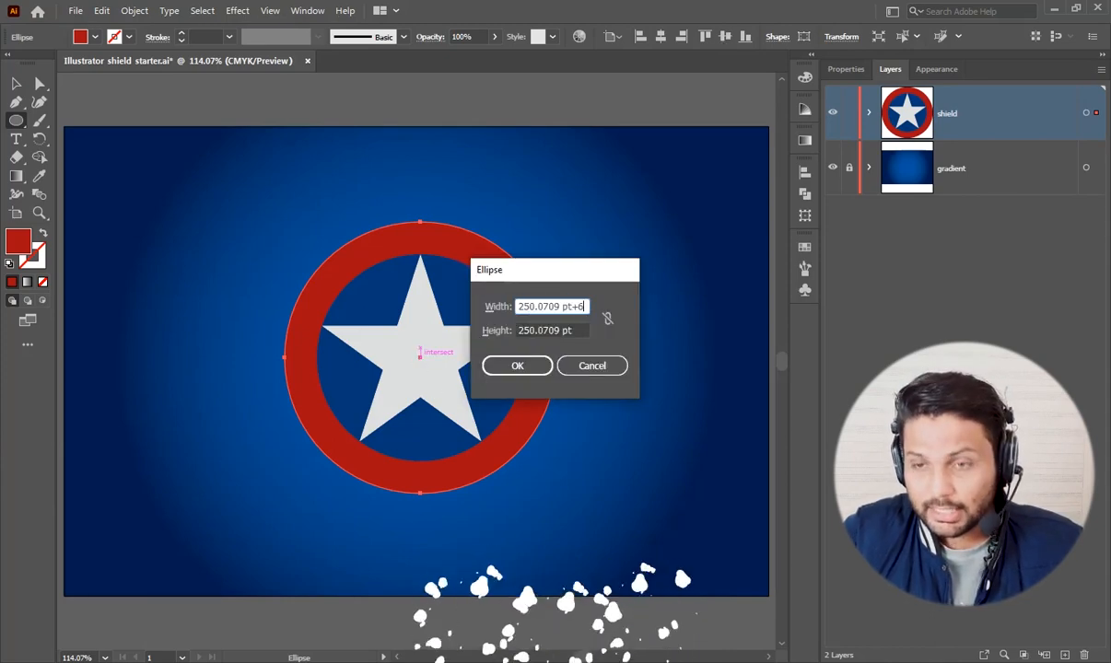
{"action": "key", "text": "Tab"}
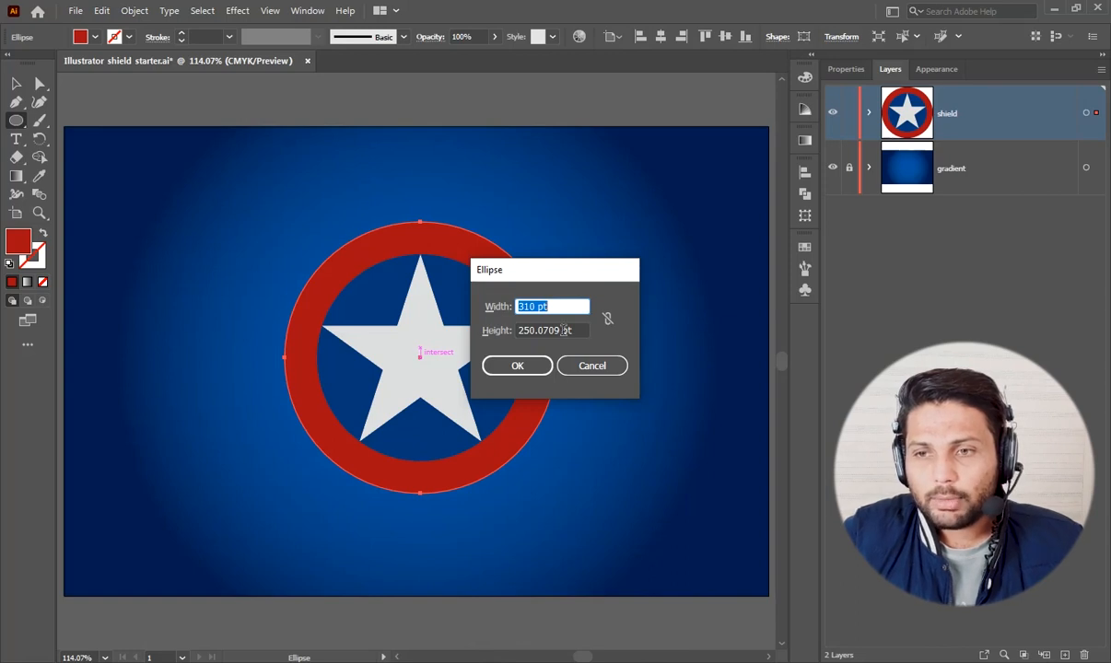
{"action": "key", "text": "Tab"}
{"action": "key", "text": "End"}
{"action": "type", "text": "+9"}
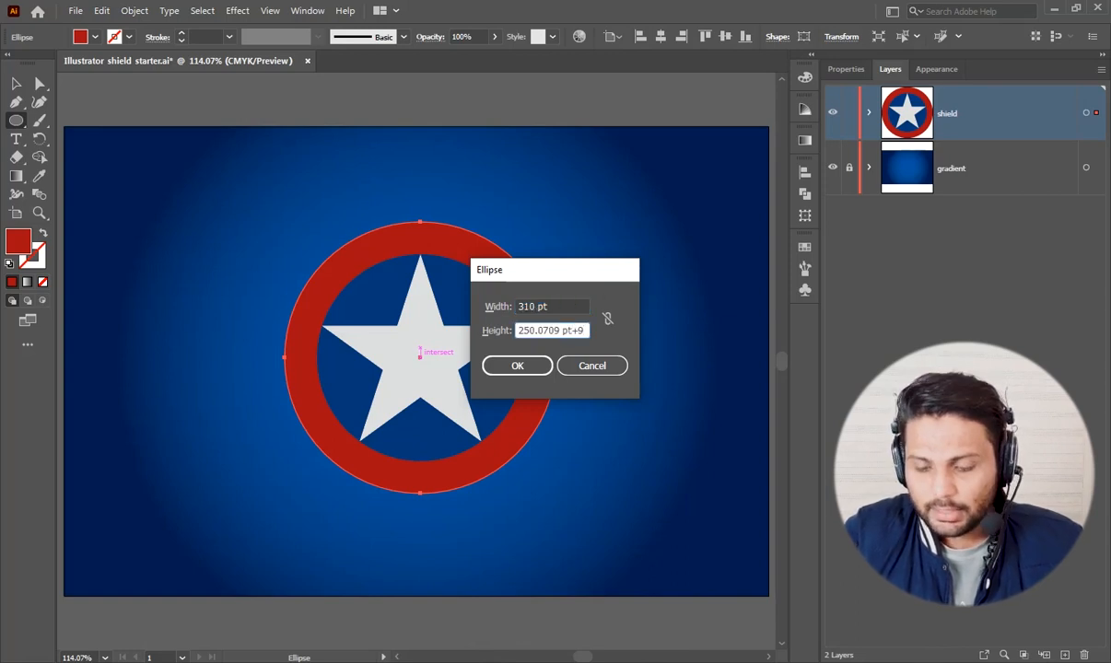
{"action": "type", "text": "60"}
{"action": "left_click", "coordinate": [502, 365]}
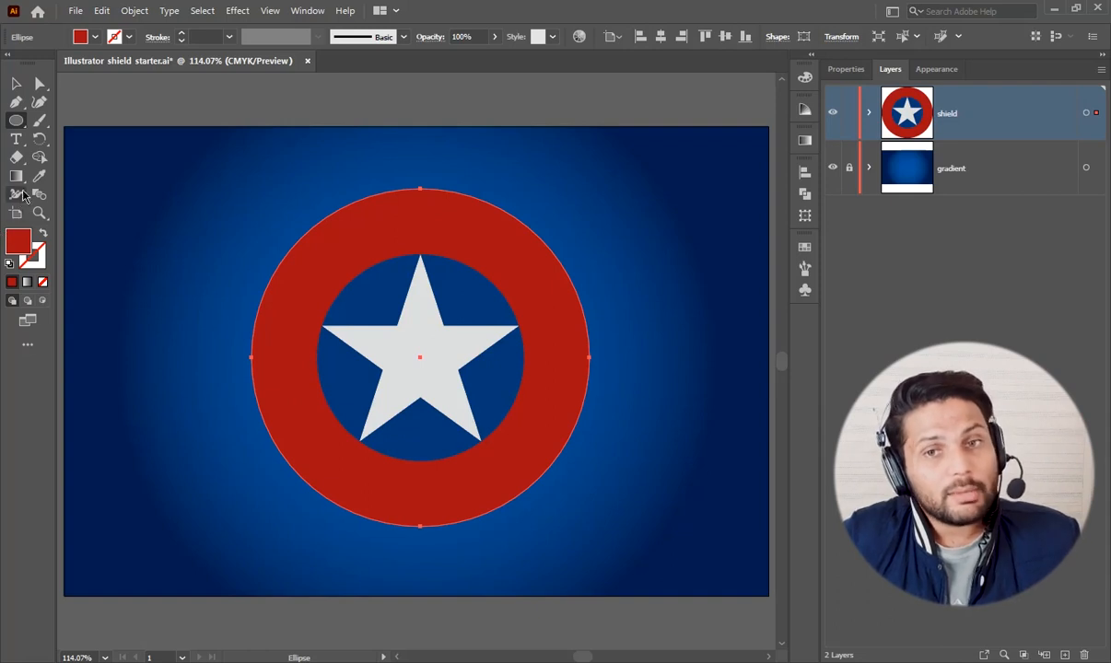
{"action": "left_click", "coordinate": [39, 176]}
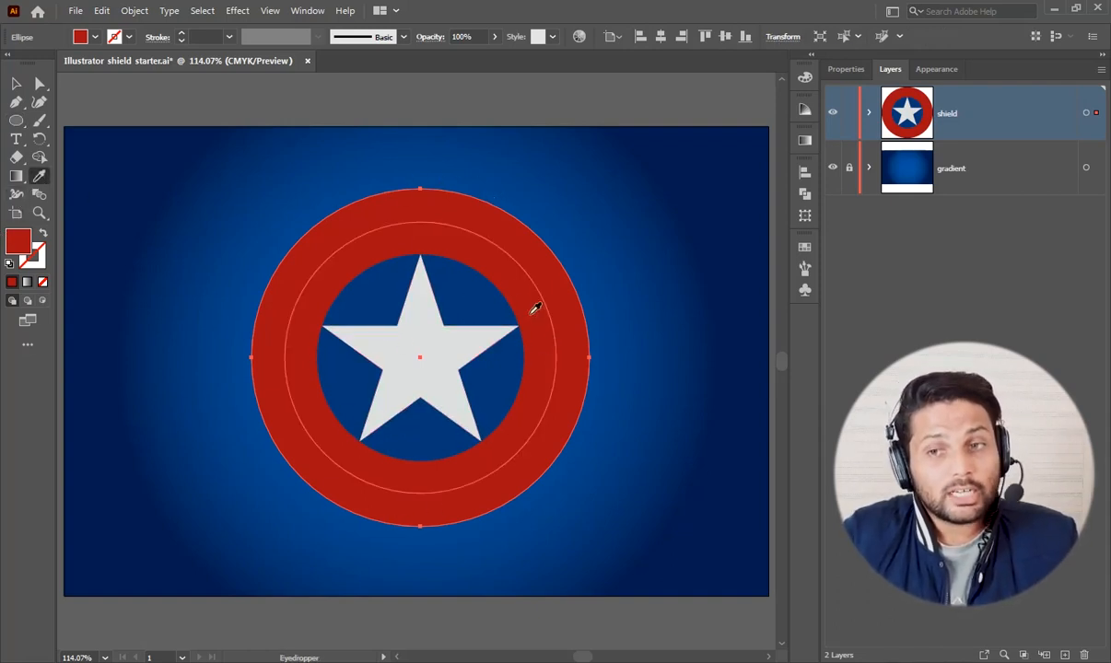
{"action": "left_click", "coordinate": [439, 341]}
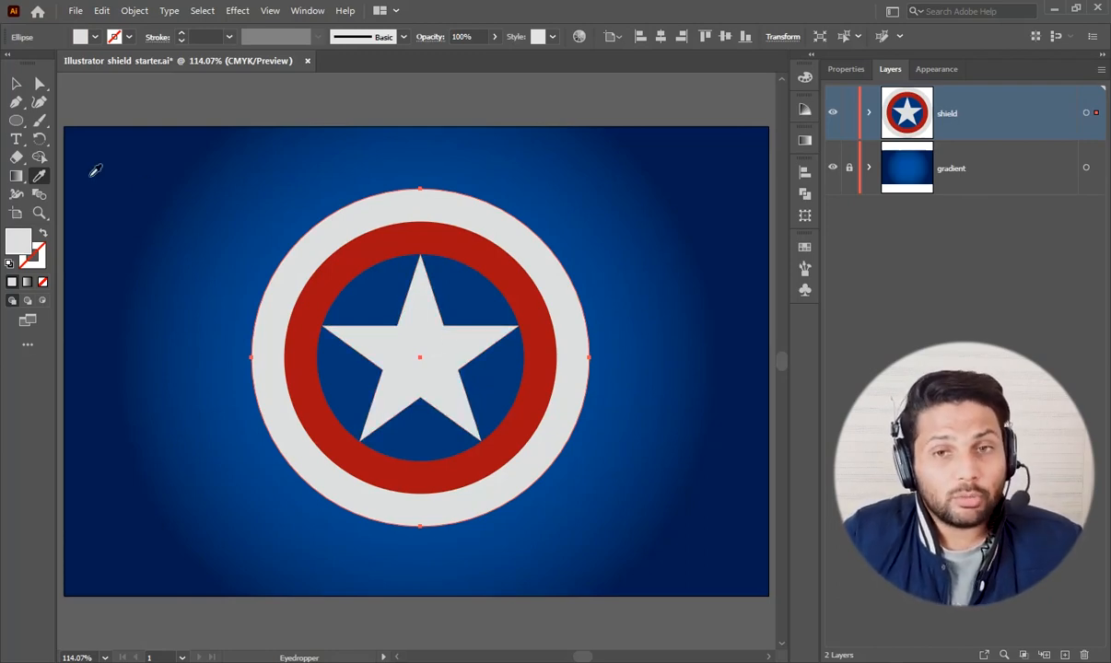
Step: Add a circle from the star's centre, 60 pt wider and taller than the light grey one, at the back with the inner ring's red
{"action": "left_click", "coordinate": [15, 121]}
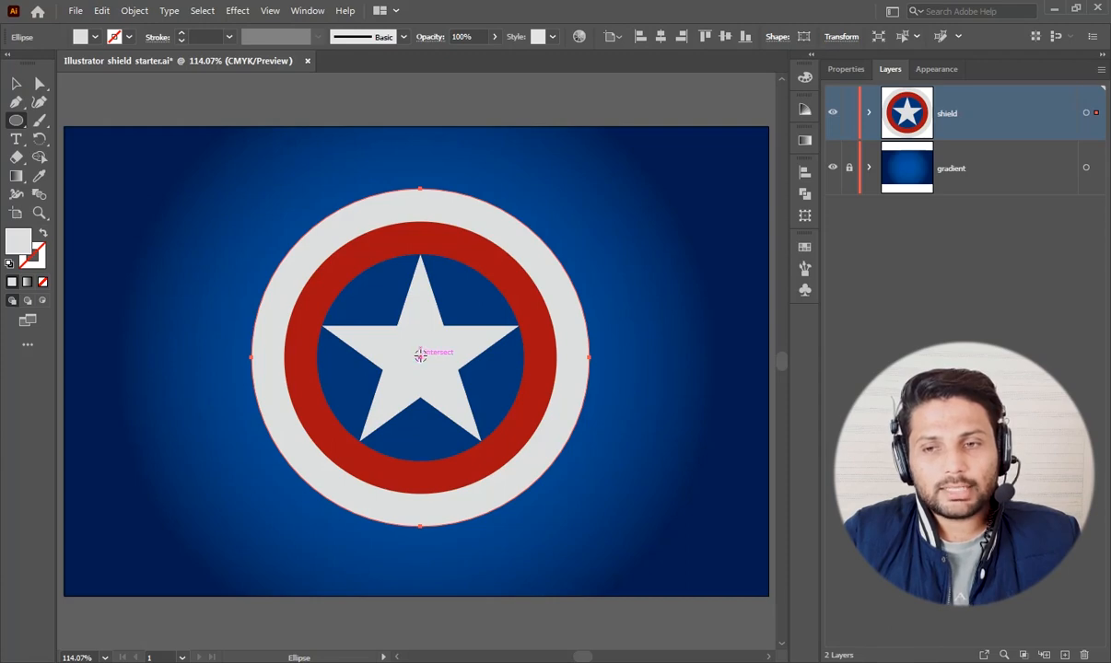
{"action": "left_click", "coordinate": [419, 355]}
{"action": "left_click", "coordinate": [565, 308]}
{"action": "type", "text": "+60"}
{"action": "left_click", "coordinate": [581, 327]}
{"action": "key", "text": "ctrl+a"}
{"action": "type", "text": "+60"}
{"action": "left_click", "coordinate": [542, 363]}
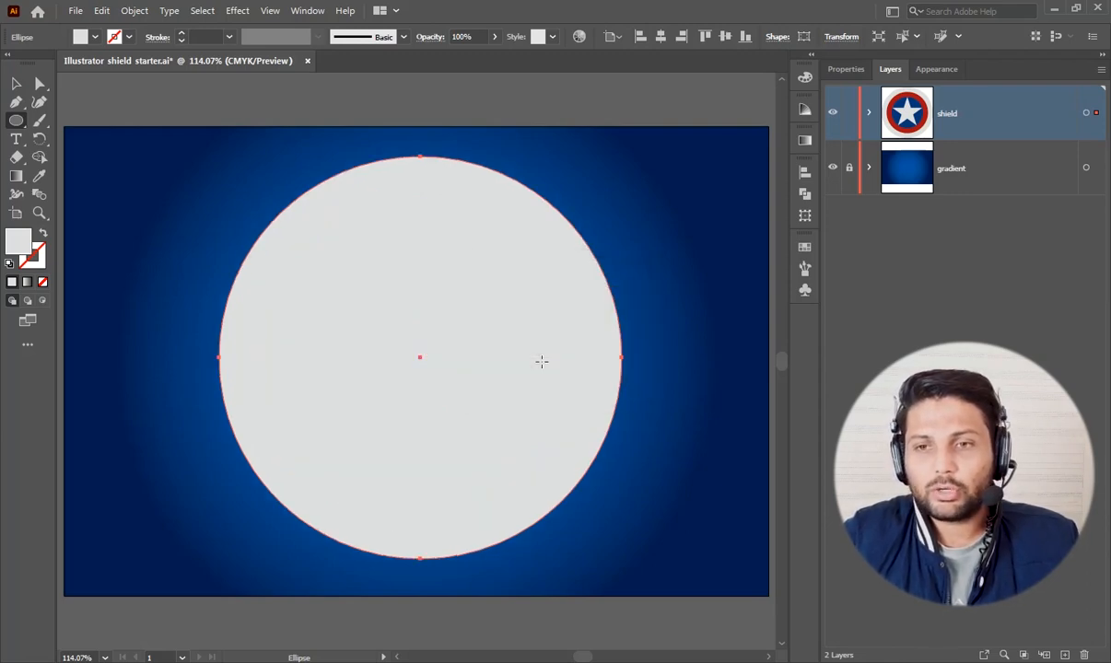
{"action": "key", "text": "ctrl+shift+bracketleft"}
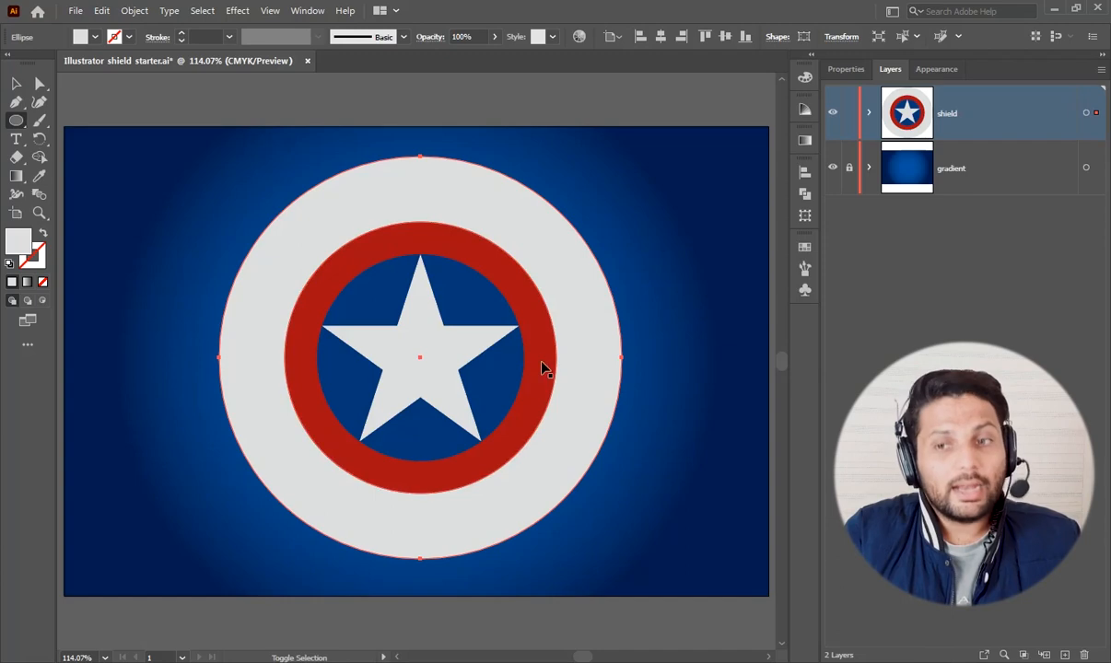
{"action": "left_click", "coordinate": [38, 176]}
{"action": "left_click", "coordinate": [331, 258]}
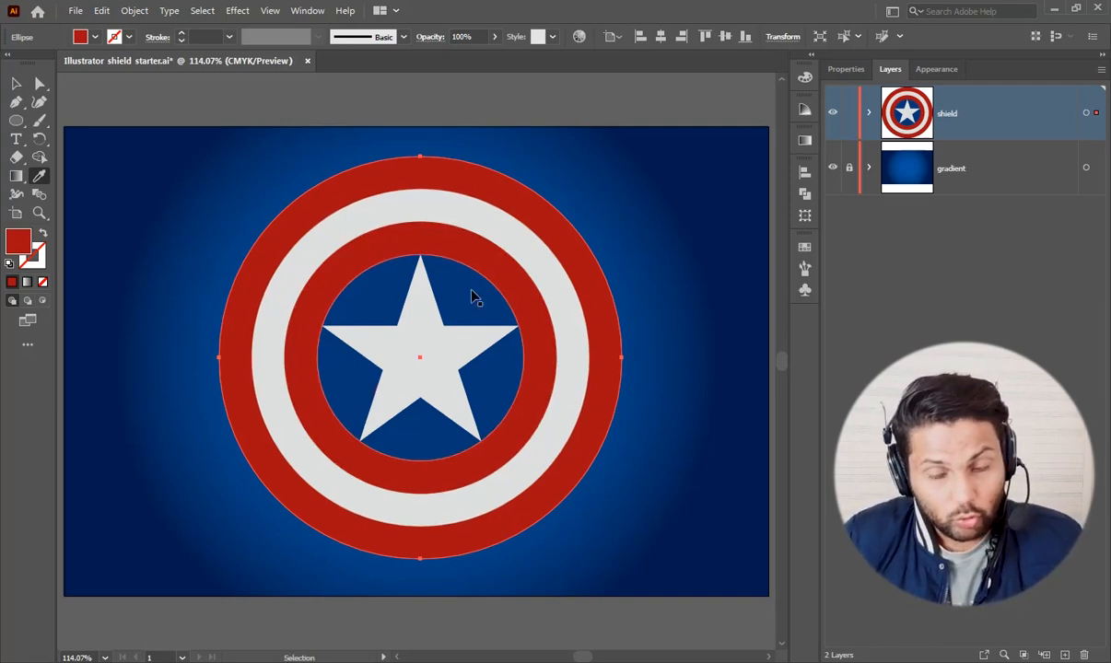
Step: Select all the shield shapes and start a Drop Shadow effect with opacity set to 50%
{"action": "key", "text": "ctrl+a"}
{"action": "left_click", "coordinate": [13, 84]}
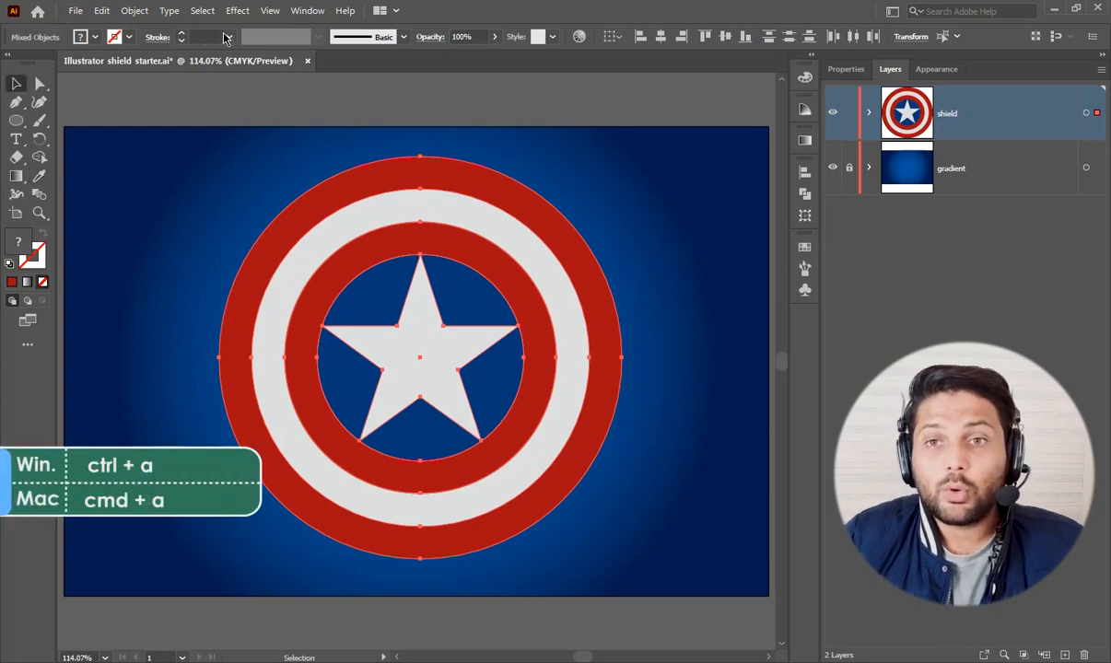
{"action": "left_click", "coordinate": [226, 12]}
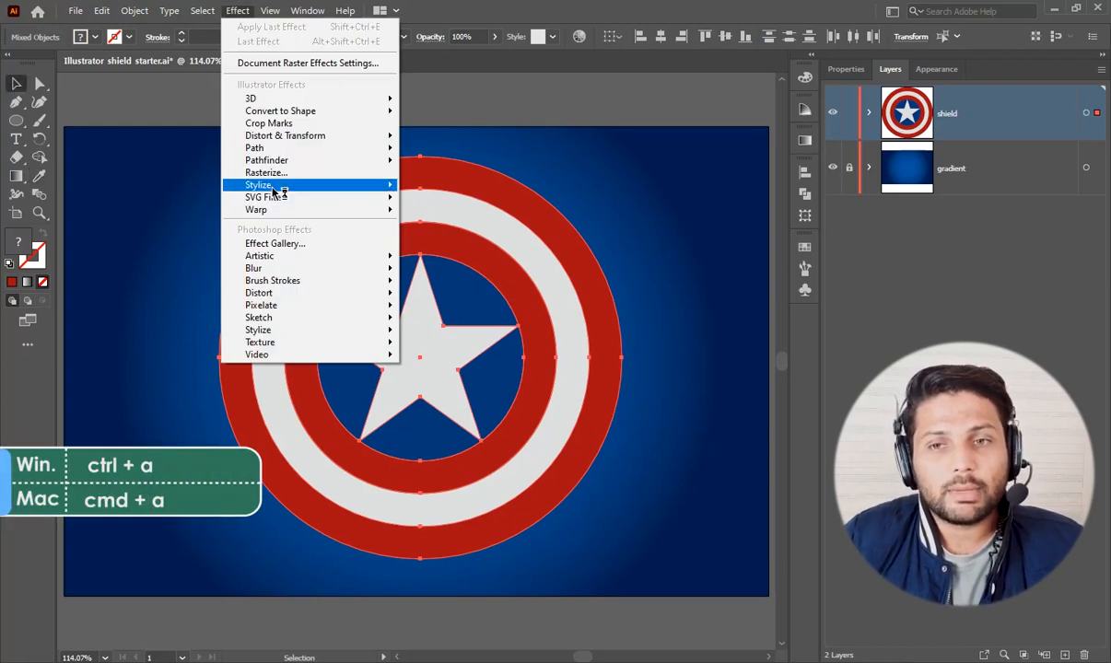
{"action": "mouse_move", "coordinate": [269, 186]}
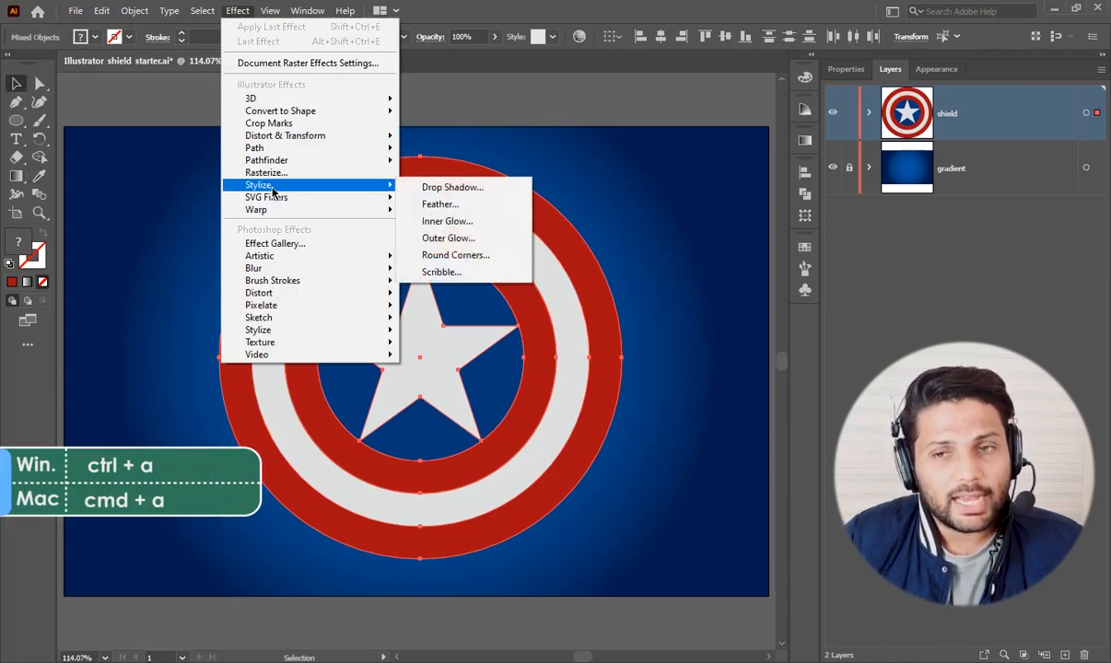
{"action": "left_click", "coordinate": [463, 191]}
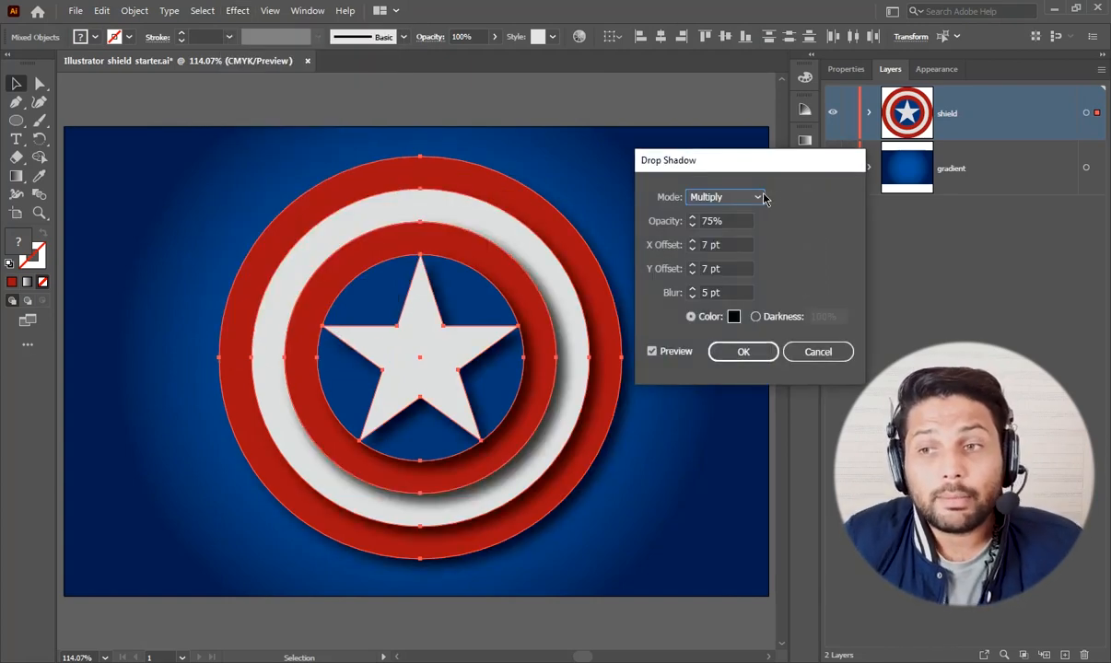
{"action": "left_click_drag", "start_coordinate": [724, 219], "coordinate": [704, 221]}
{"action": "type", "text": "50"}
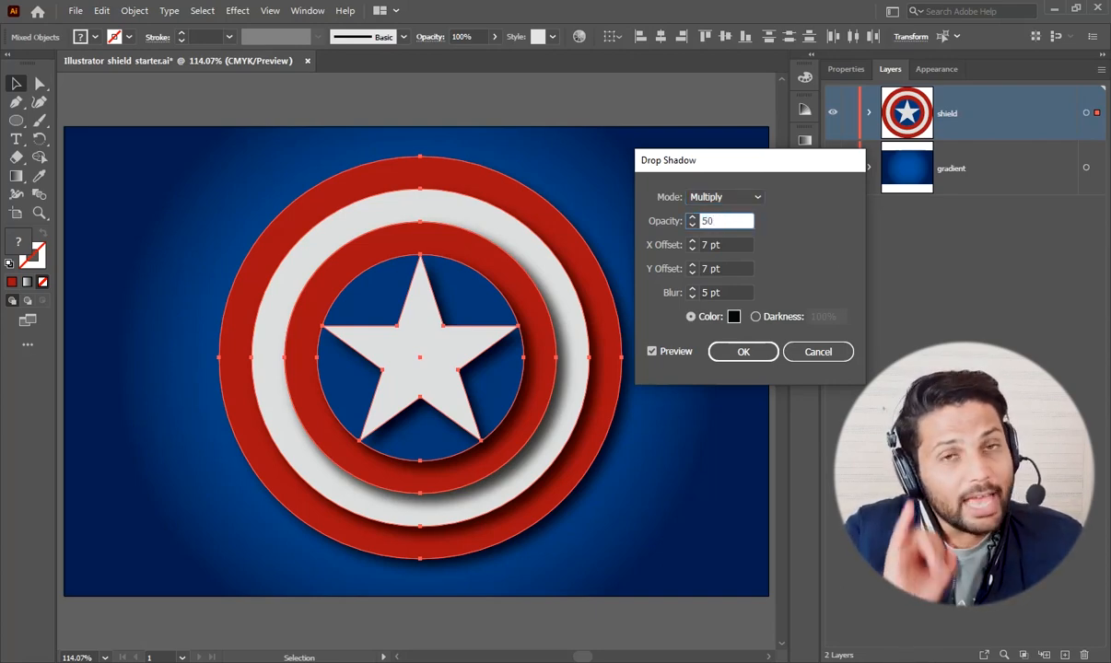
Step: Set the shadow's X offset to -1 pt, Y offset to 1 pt and blur to 0, and apply it
{"action": "key", "text": "Tab"}
{"action": "type", "text": "-"}
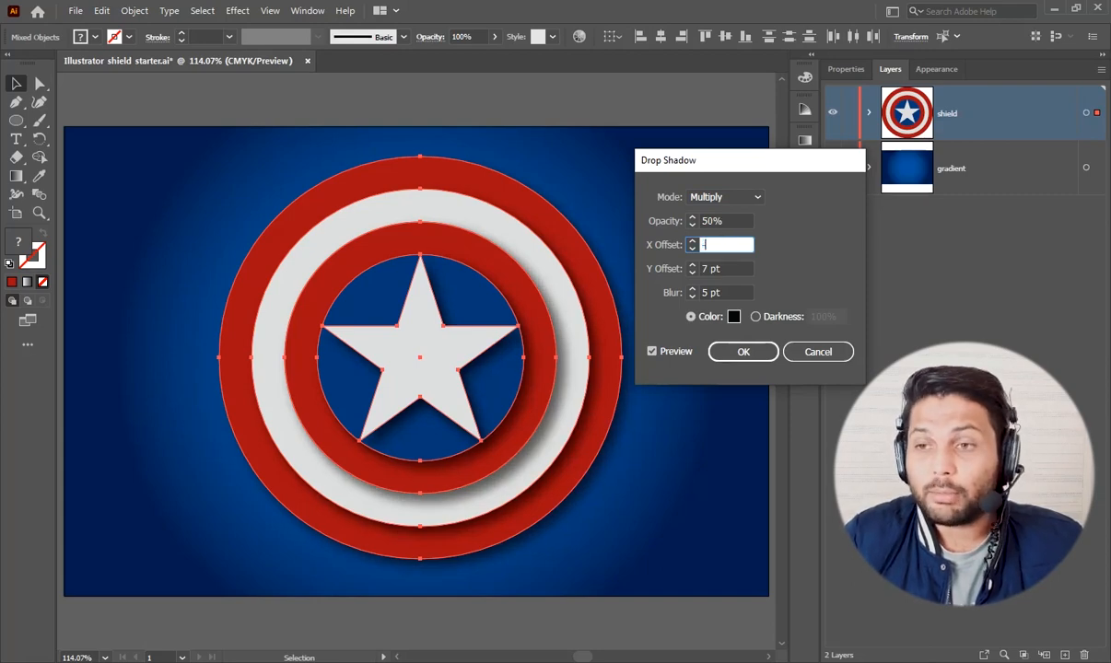
{"action": "key", "text": "Tab"}
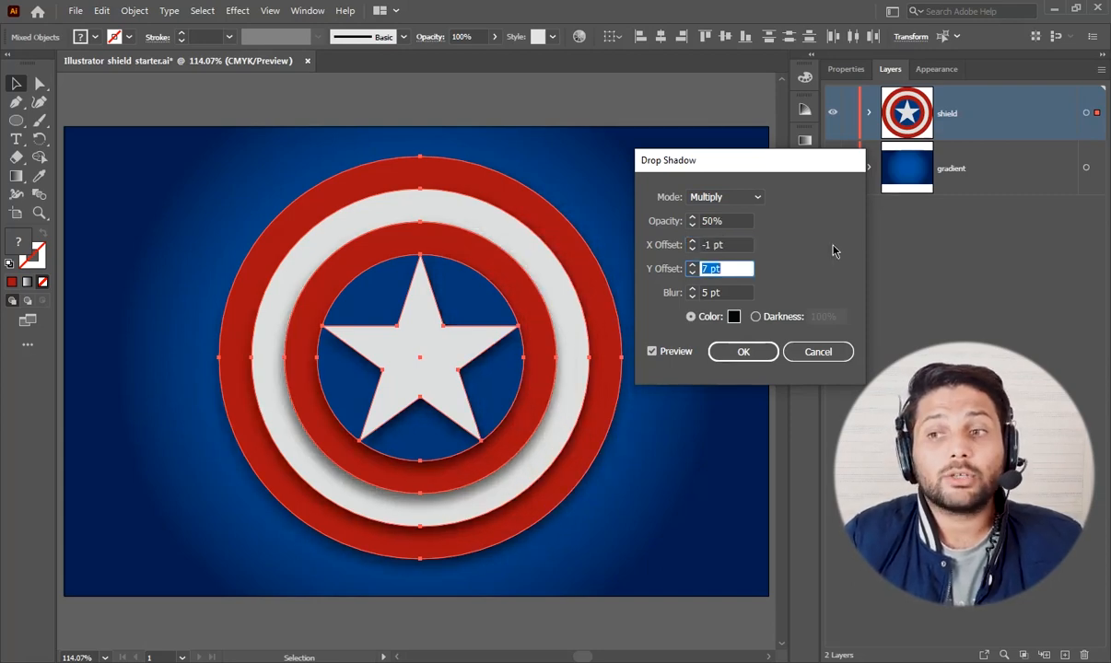
{"action": "type", "text": "1"}
{"action": "key", "text": "Tab"}
{"action": "type", "text": "0"}
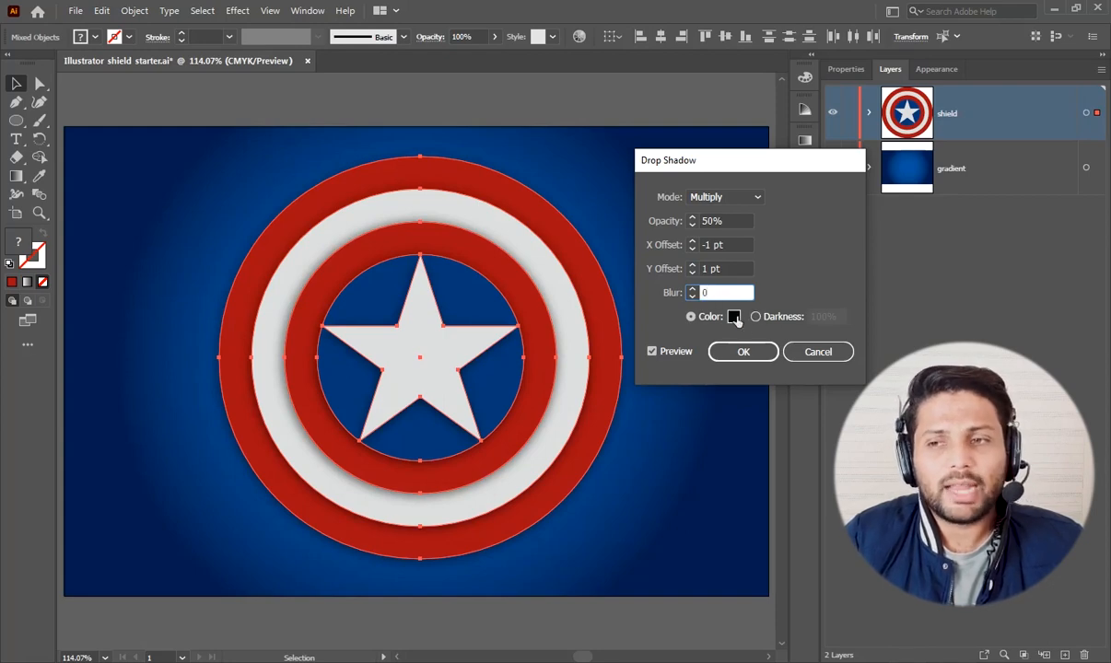
{"action": "left_click", "coordinate": [736, 351]}
Step: Start a second Drop Shadow effect on all the shield shapes, using Screen mode
{"action": "left_click", "coordinate": [39, 213]}
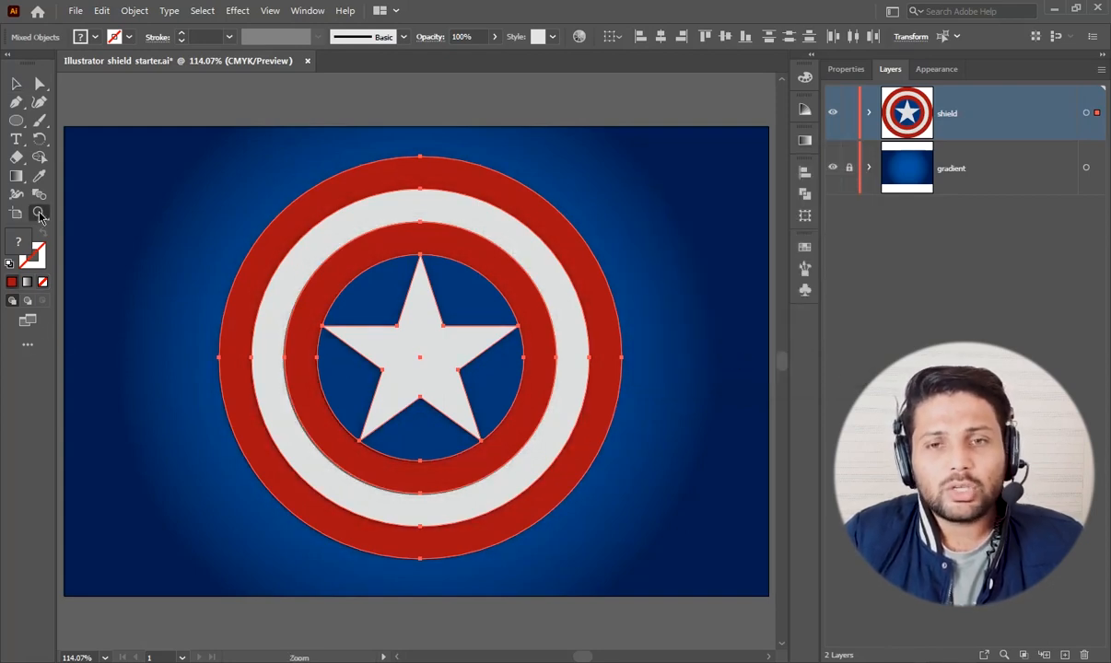
{"action": "left_click_drag", "start_coordinate": [285, 434], "coordinate": [463, 489]}
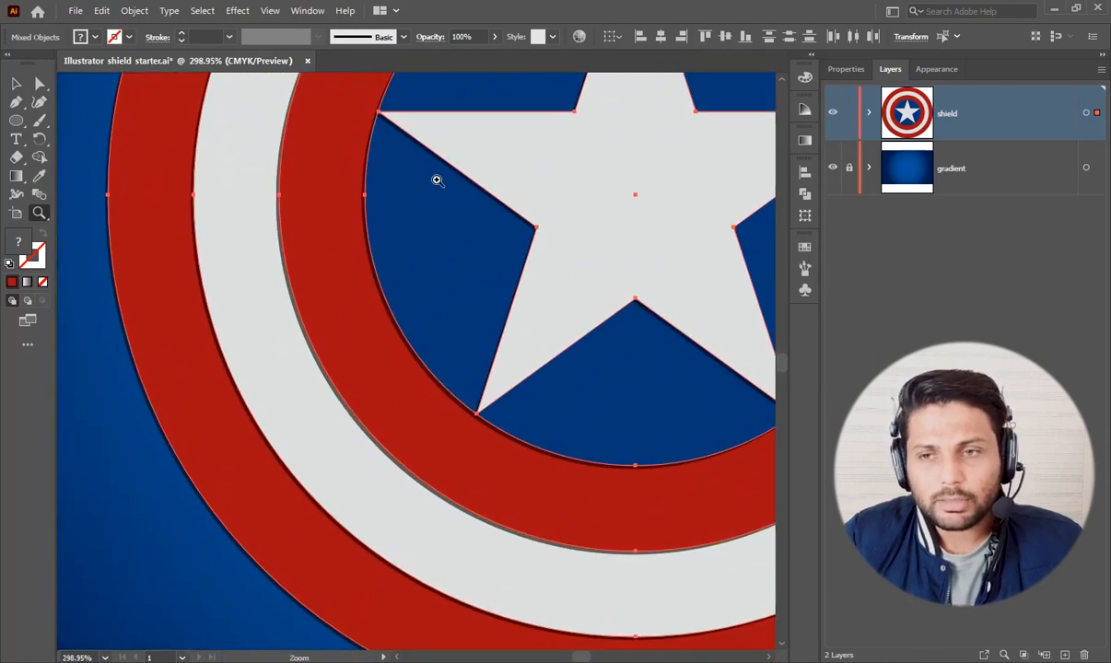
{"action": "key", "text": "ctrl+0"}
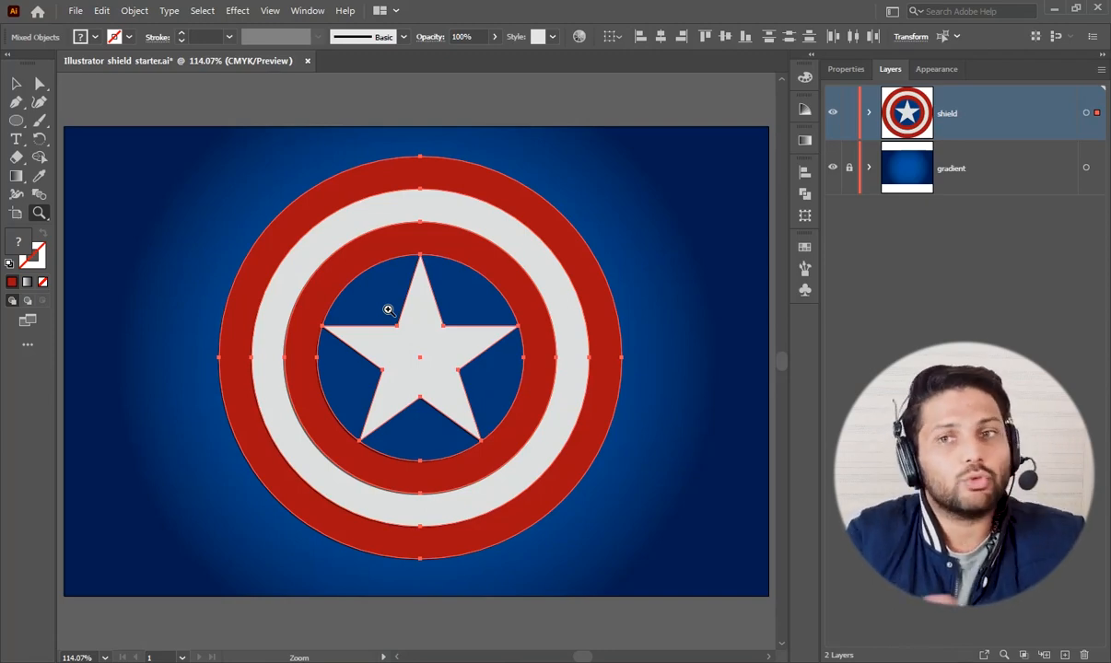
{"action": "left_click", "coordinate": [237, 11]}
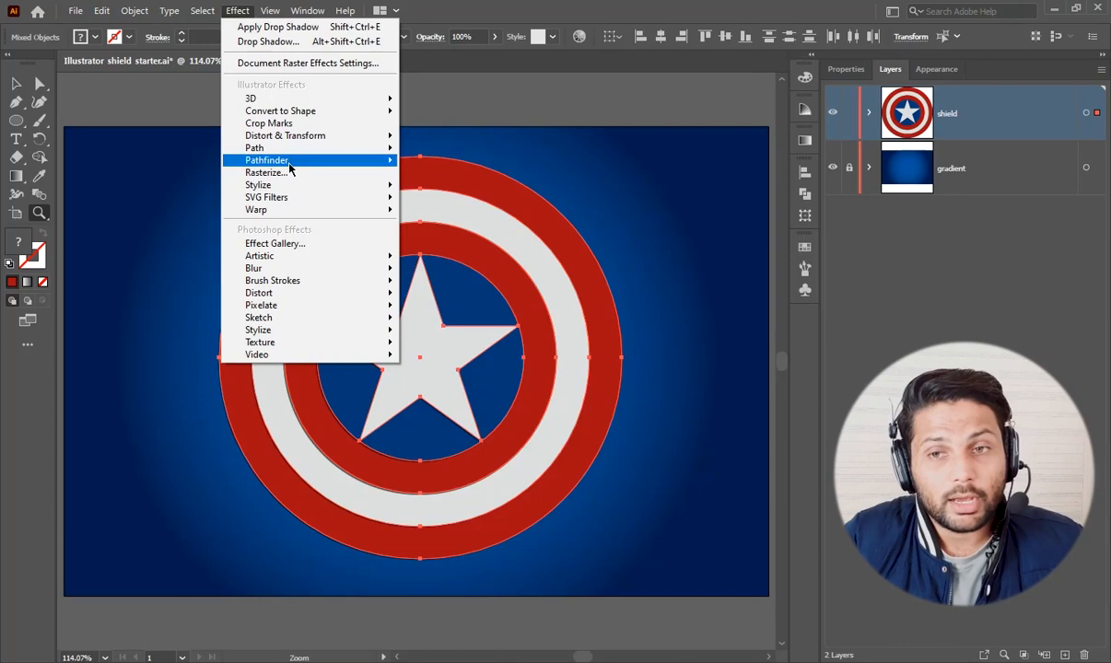
{"action": "mouse_move", "coordinate": [305, 186]}
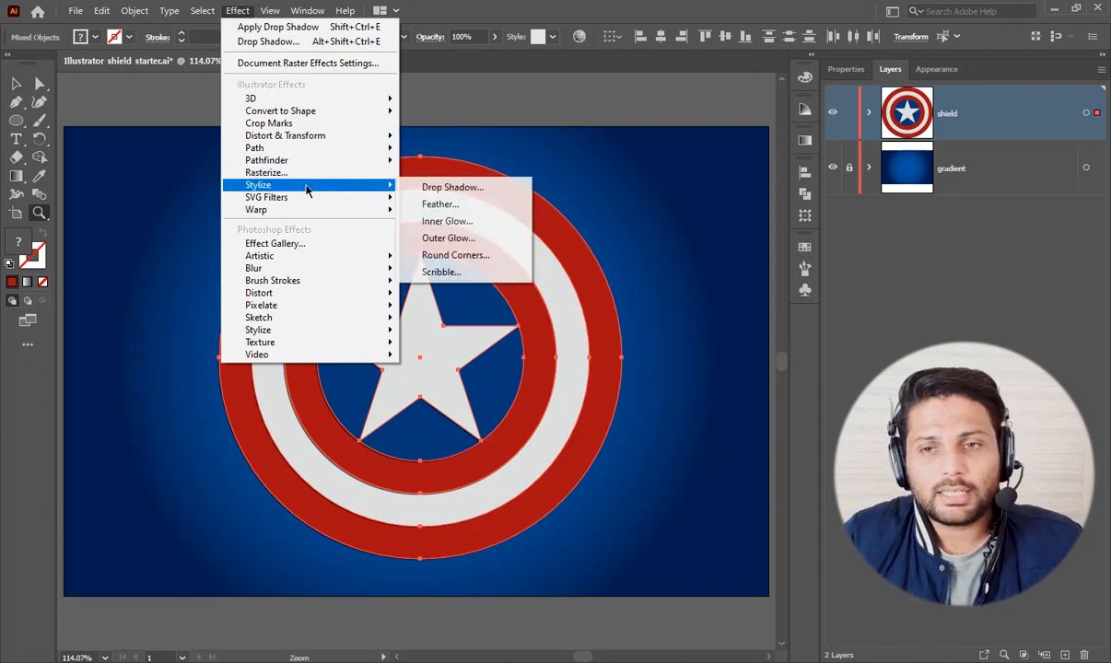
{"action": "left_click", "coordinate": [509, 194]}
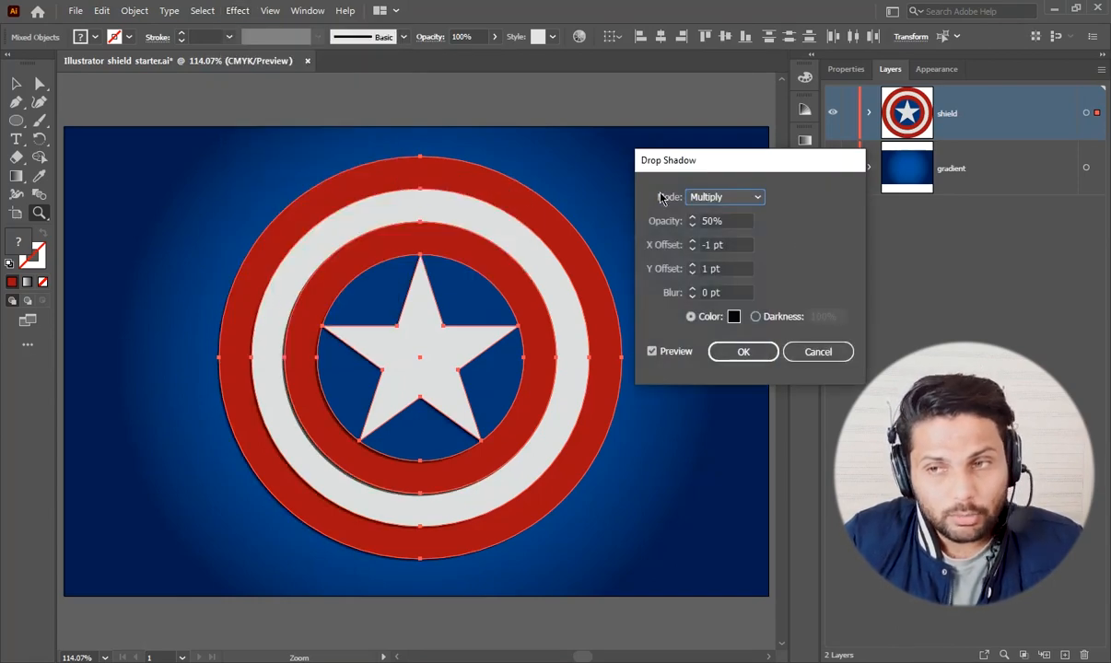
{"action": "left_click", "coordinate": [745, 202]}
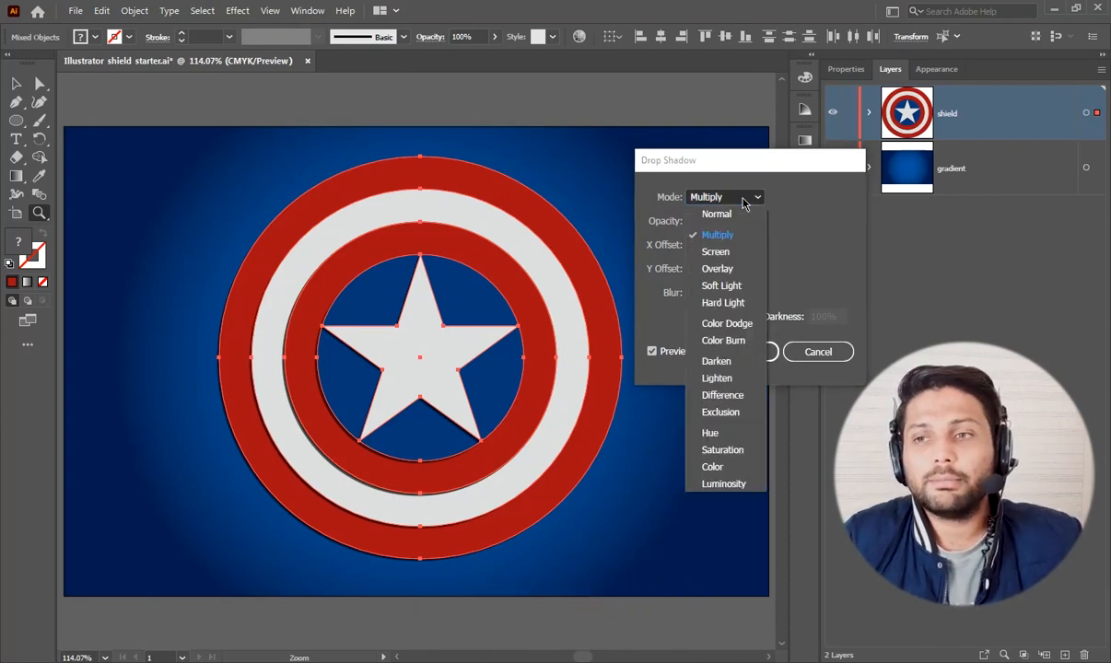
{"action": "left_click", "coordinate": [741, 253]}
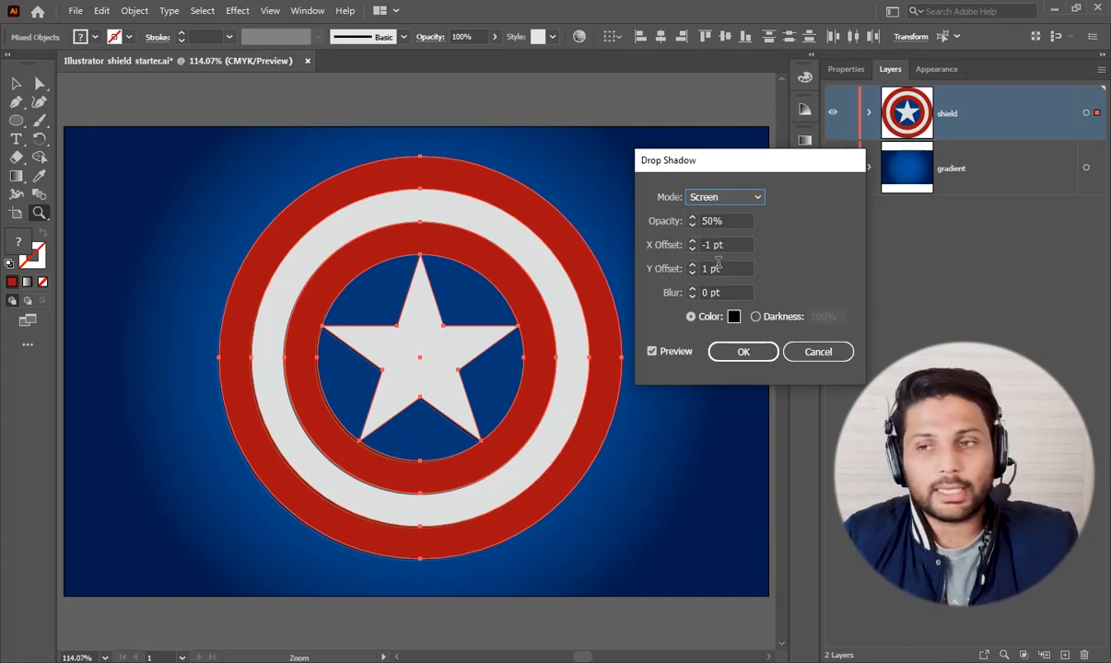
Step: Set the second shadow's X offset to 1 pt, Y offset to -1 pt and colour to white, then apply it and deselect the artwork
{"action": "left_click_drag", "start_coordinate": [730, 243], "coordinate": [667, 234]}
{"action": "type", "text": "1"}
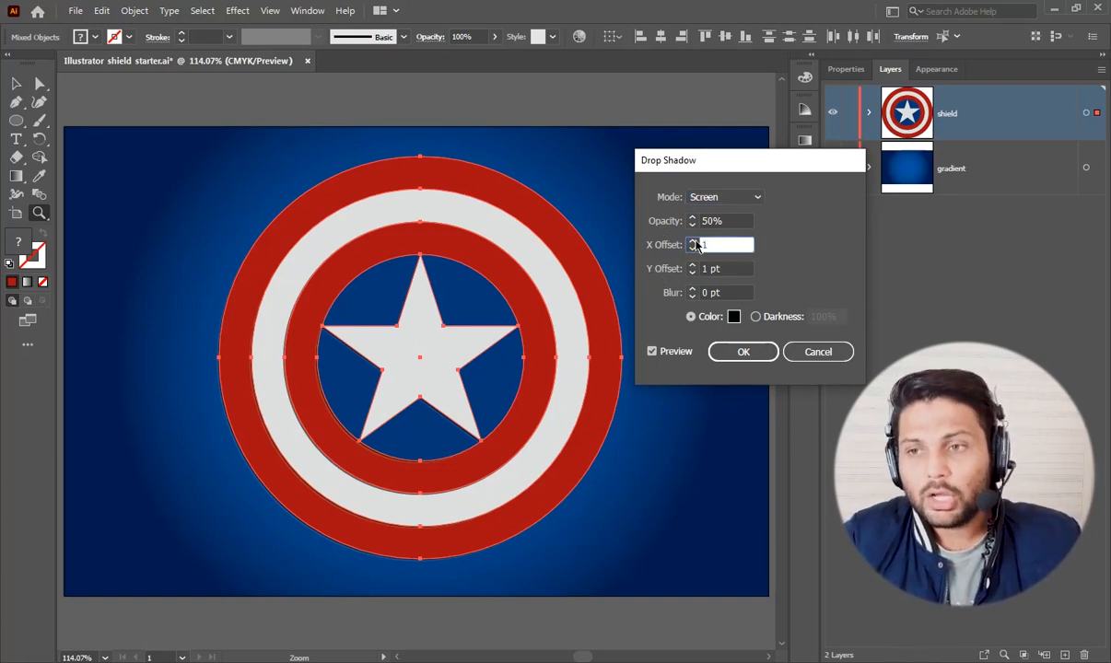
{"action": "key", "text": "Tab"}
{"action": "type", "text": "-1"}
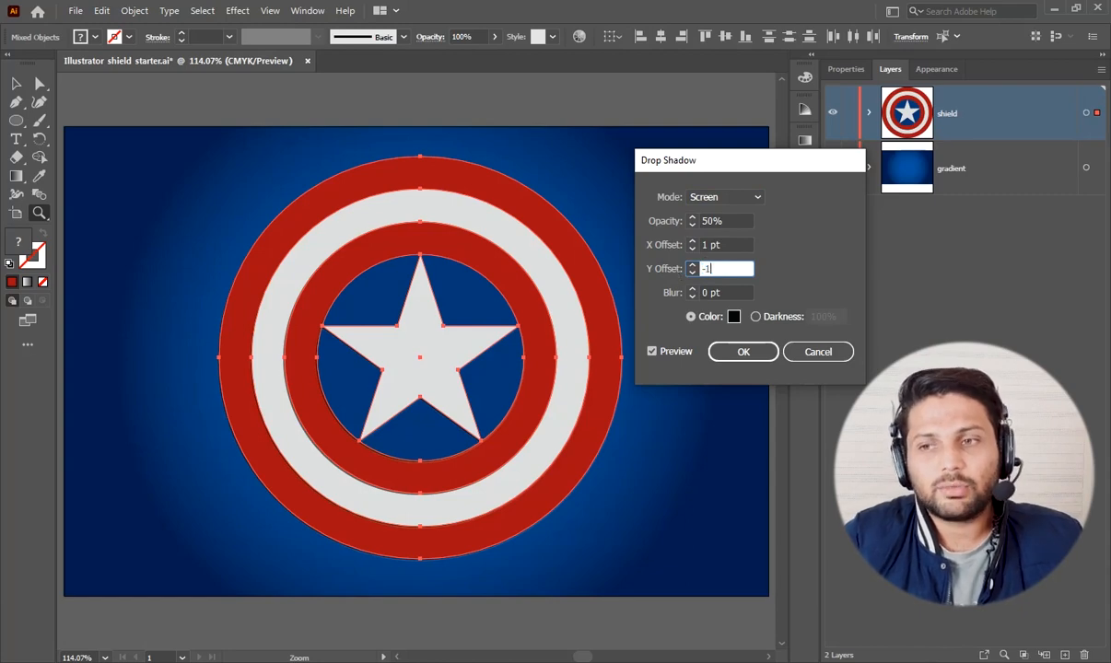
{"action": "left_click", "coordinate": [733, 317]}
{"action": "left_click_drag", "start_coordinate": [399, 293], "coordinate": [324, 227]}
{"action": "left_click", "coordinate": [706, 243]}
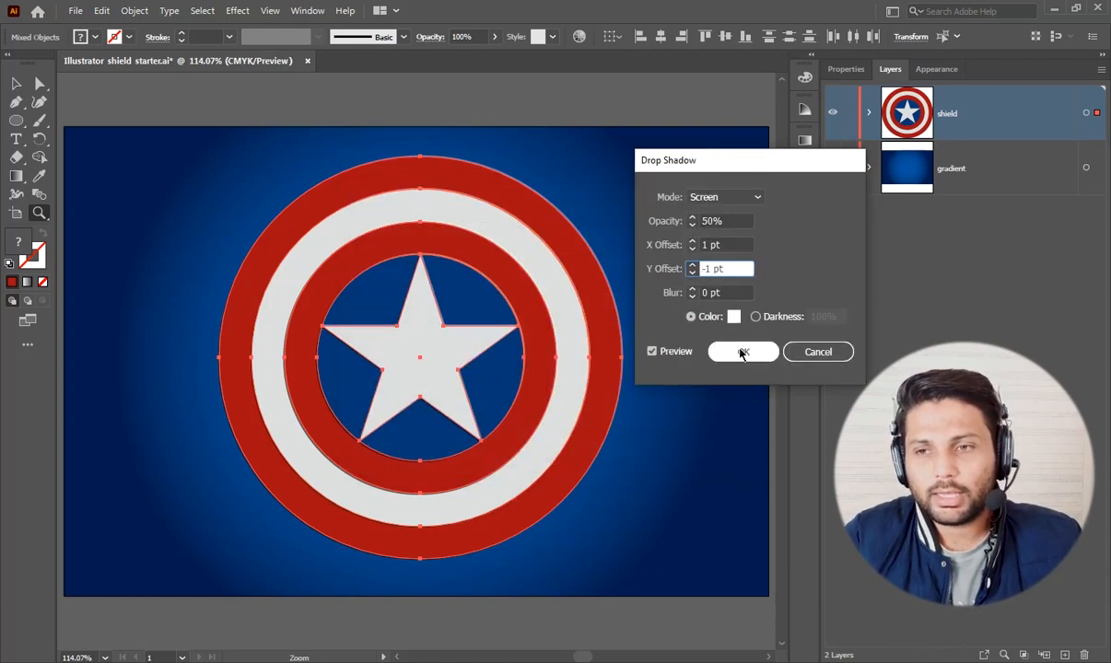
{"action": "left_click", "coordinate": [739, 351]}
{"action": "left_click_drag", "start_coordinate": [553, 206], "coordinate": [721, 318]}
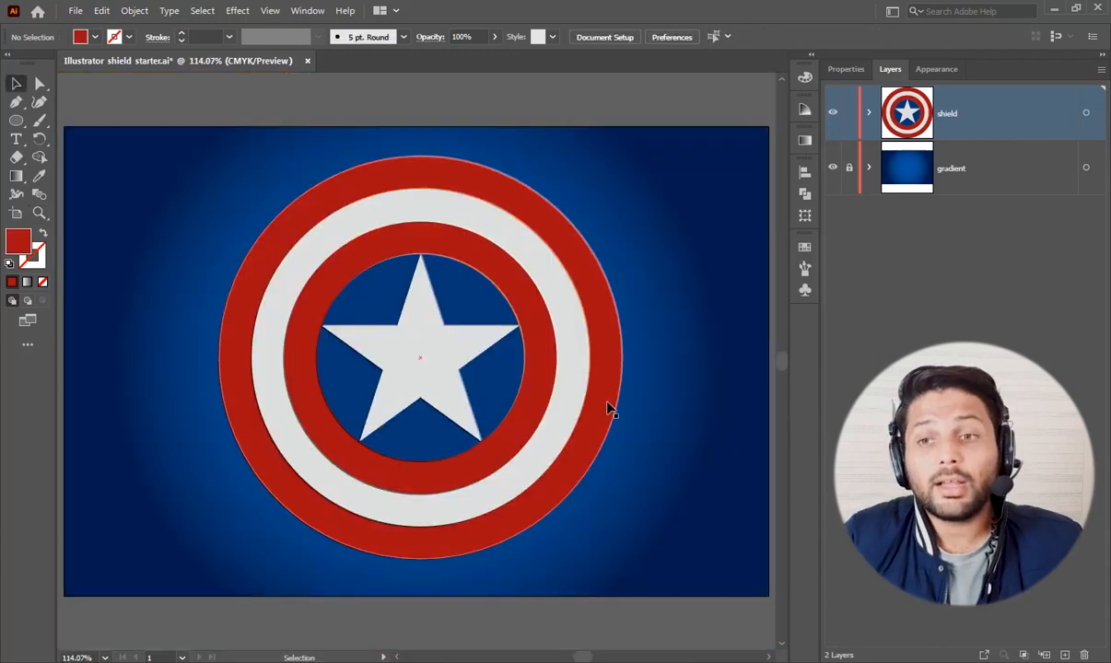
Step: Select the shield's outermost red circle and start another Drop Shadow effect on it, using Multiply mode
{"action": "left_click", "coordinate": [491, 189]}
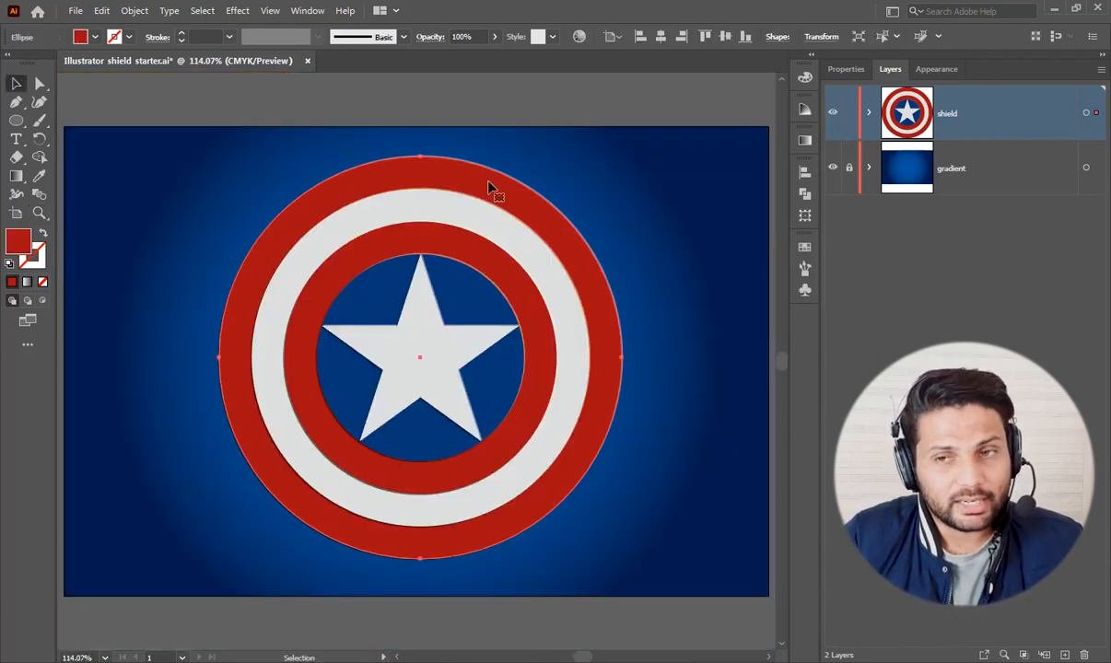
{"action": "left_click", "coordinate": [235, 10]}
{"action": "mouse_move", "coordinate": [275, 188]}
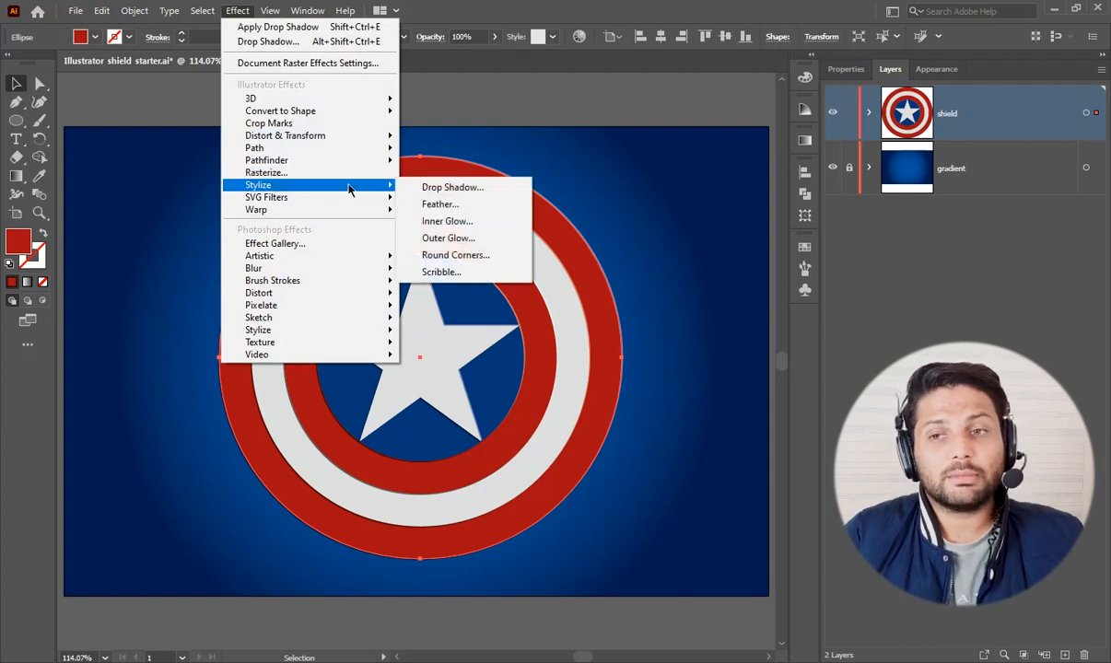
{"action": "left_click", "coordinate": [460, 189]}
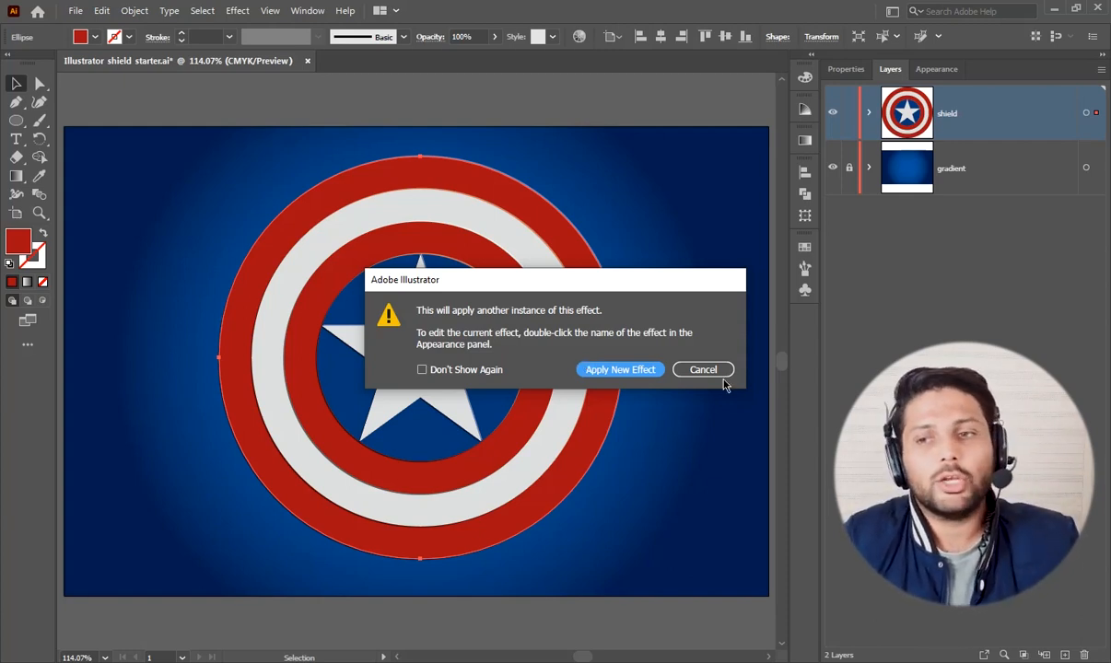
{"action": "left_click", "coordinate": [606, 370]}
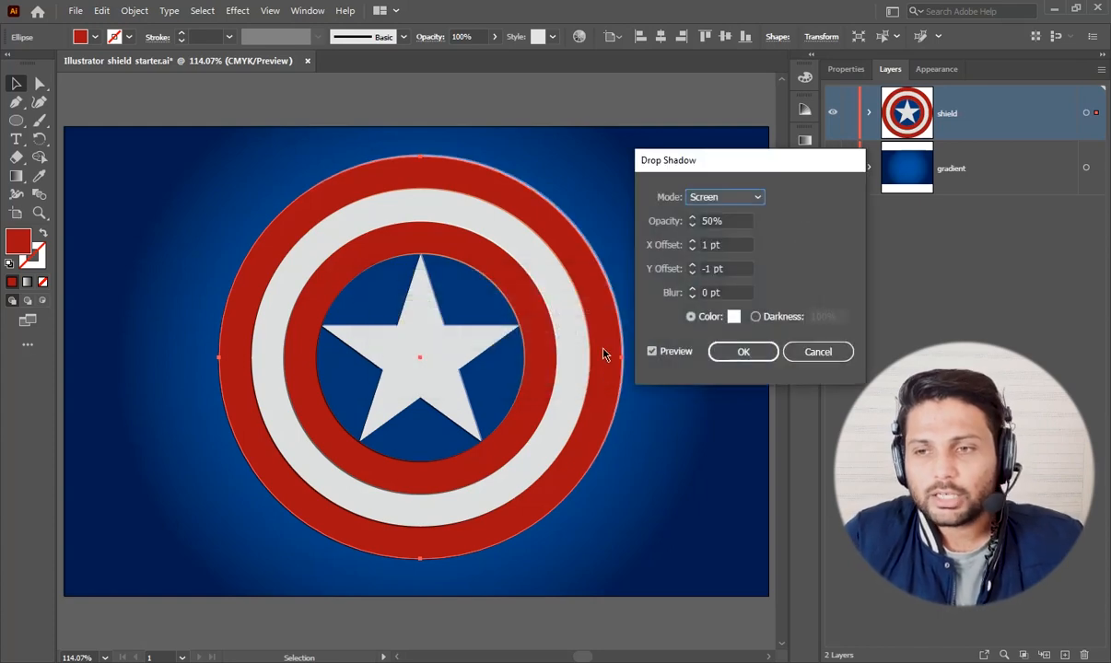
{"action": "left_click", "coordinate": [719, 197]}
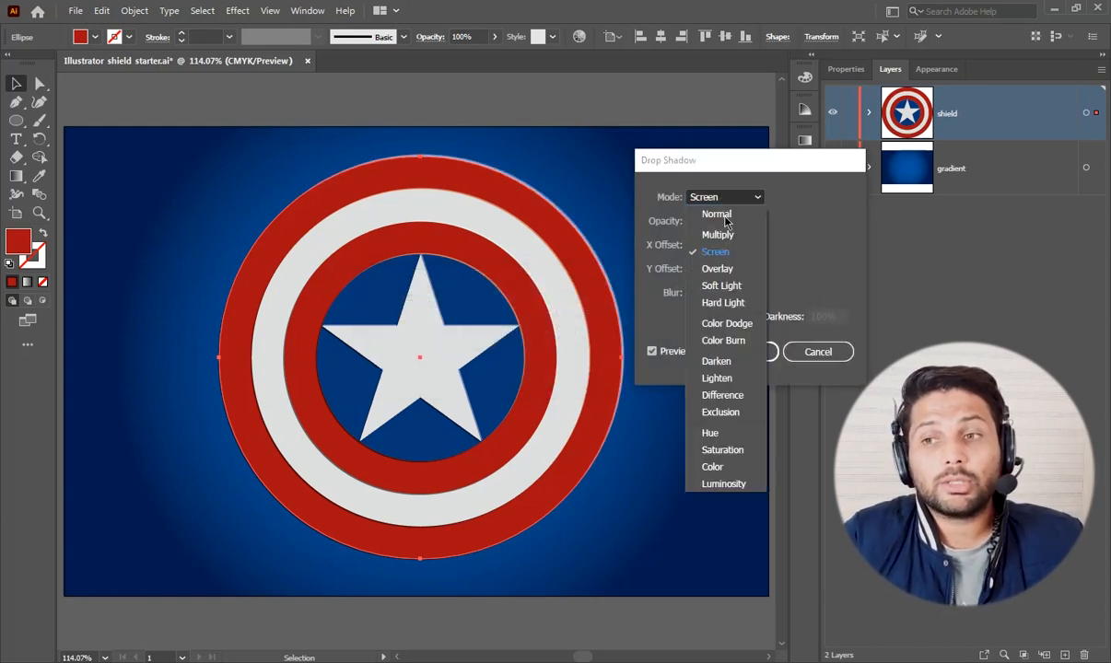
{"action": "left_click", "coordinate": [717, 235]}
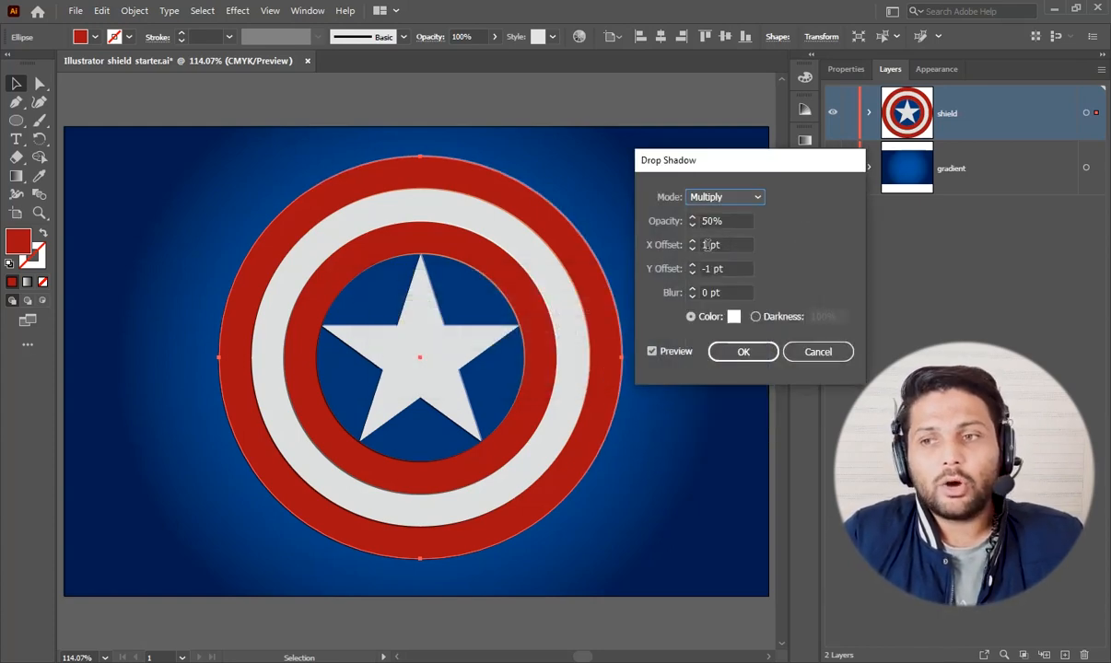
Step: Set the outer circle's shadow to an X offset of -2 pt, Y offset of 2 pt and blur of 2 pt
{"action": "double_click", "coordinate": [707, 244]}
{"action": "type", "text": "-2"}
{"action": "key", "text": "Tab"}
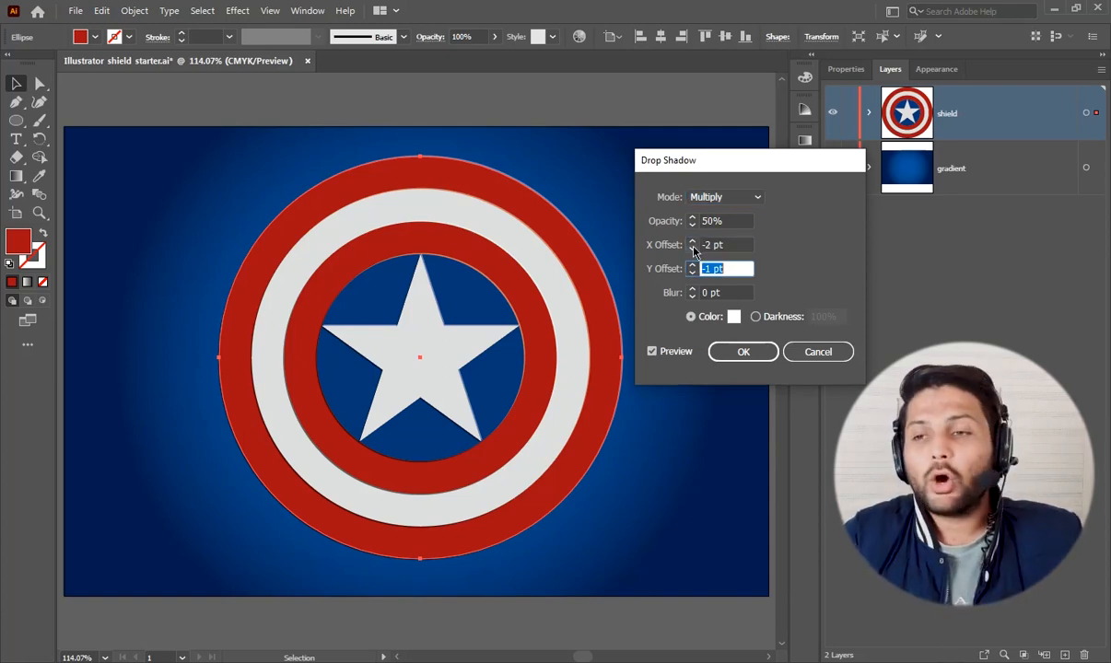
{"action": "type", "text": "2"}
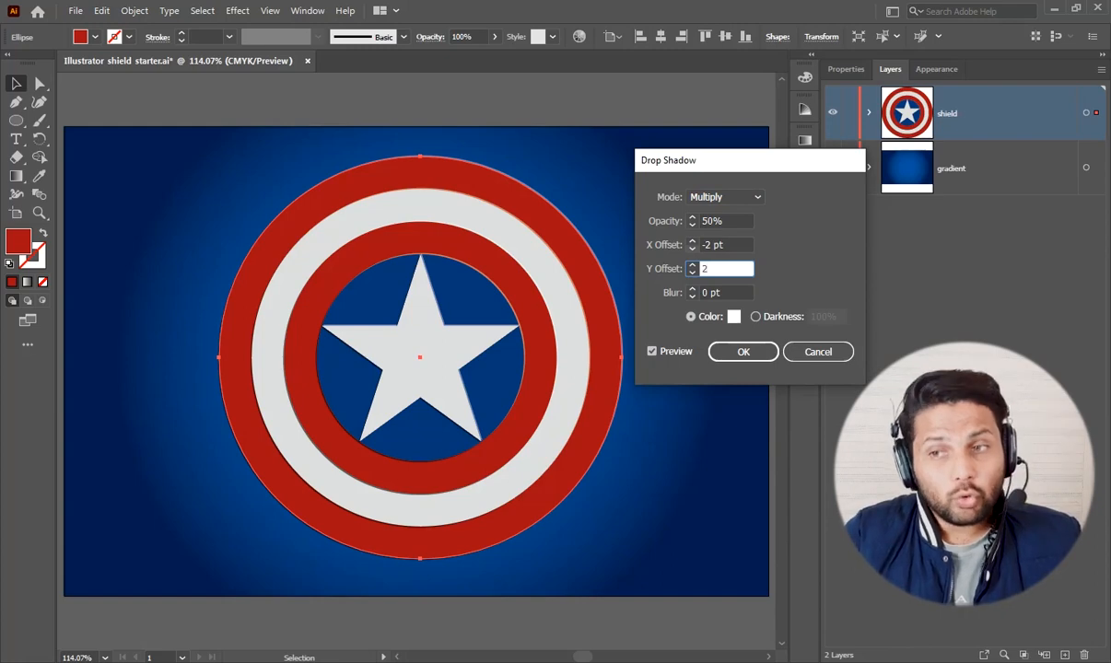
{"action": "key", "text": "Tab"}
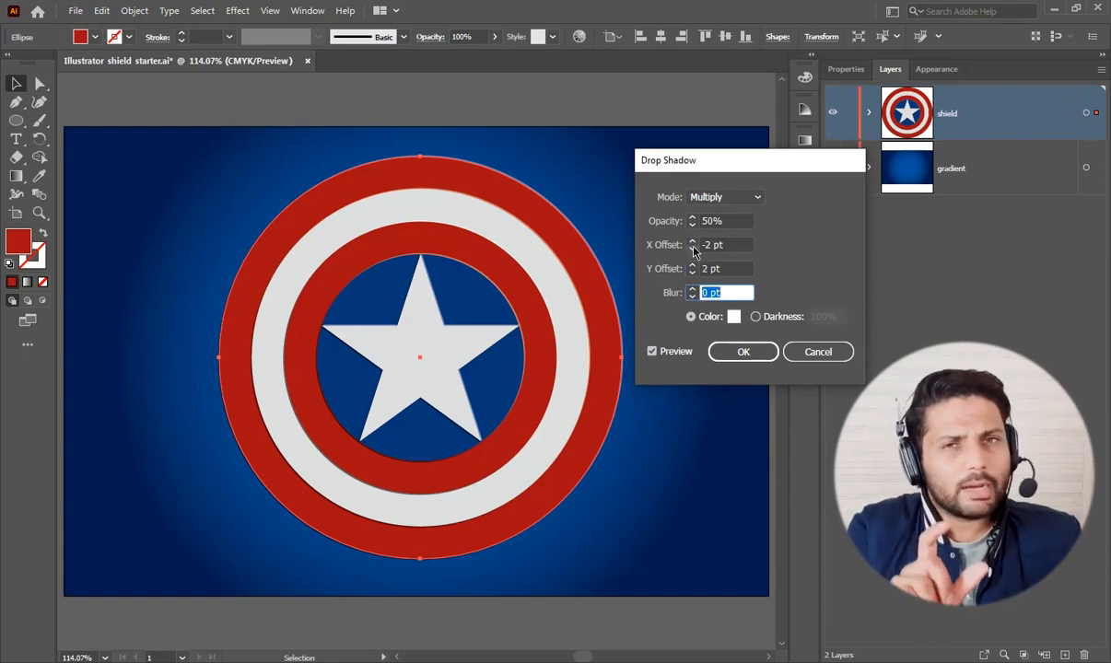
{"action": "type", "text": "2"}
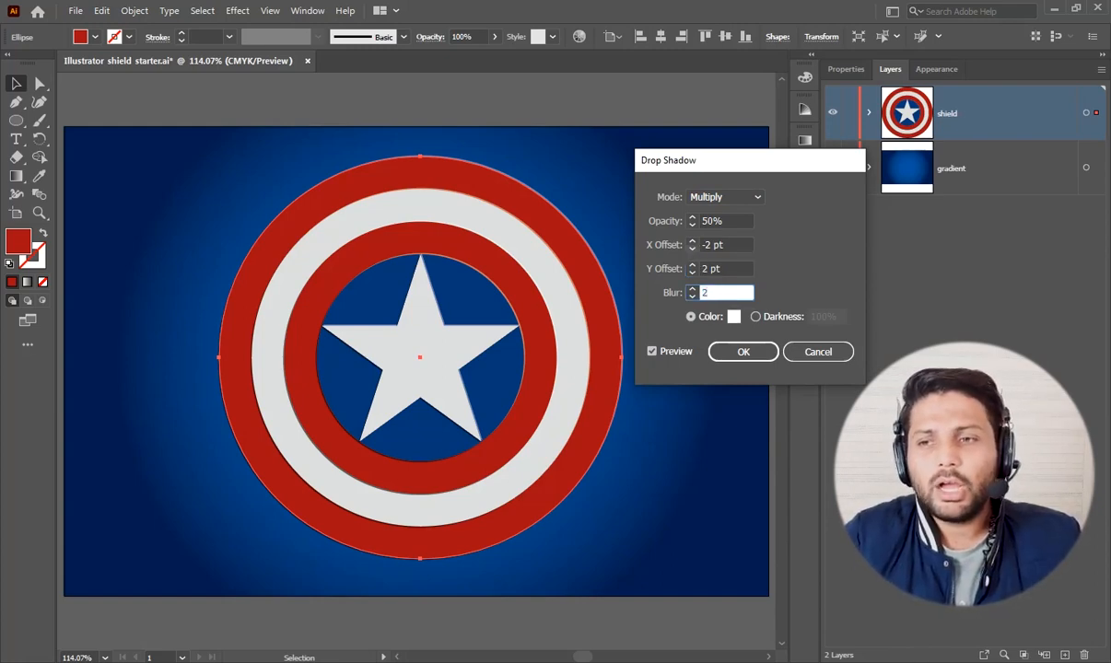
Step: Set the shadow colour to black, apply the effect, check the outer edge up close and deselect the artwork
{"action": "left_click", "coordinate": [734, 316]}
{"action": "mouse_move", "coordinate": [447, 310]}
{"action": "left_mouse_down"}
{"action": "mouse_move", "coordinate": [444, 347]}
{"action": "mouse_move", "coordinate": [348, 429]}
{"action": "left_mouse_up"}
{"action": "left_click", "coordinate": [717, 241]}
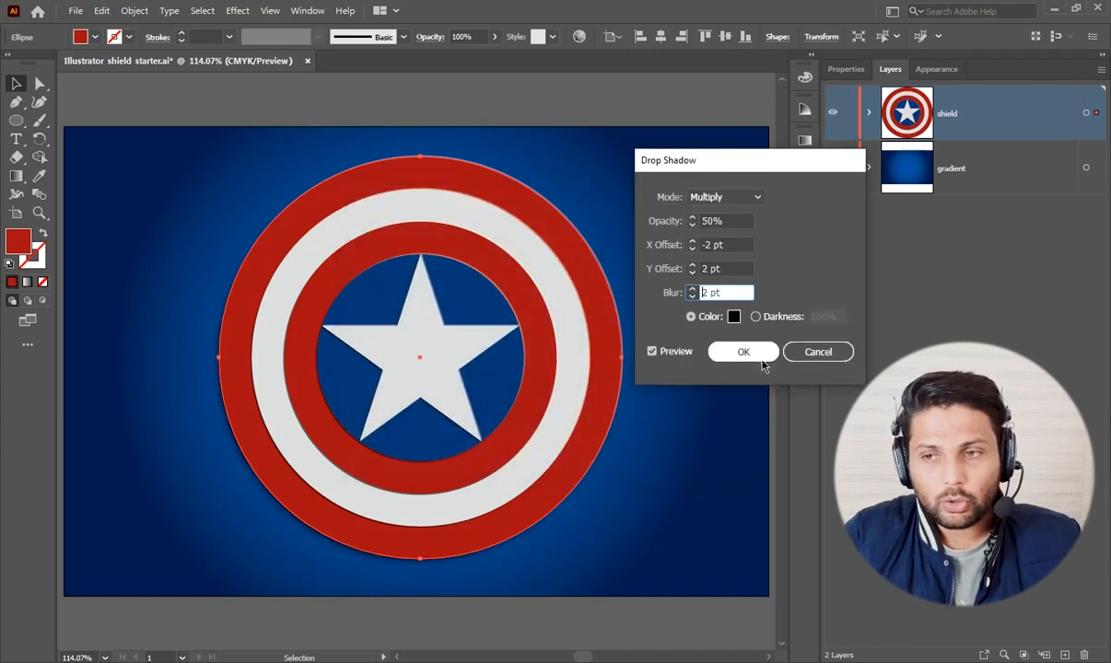
{"action": "left_click", "coordinate": [742, 352]}
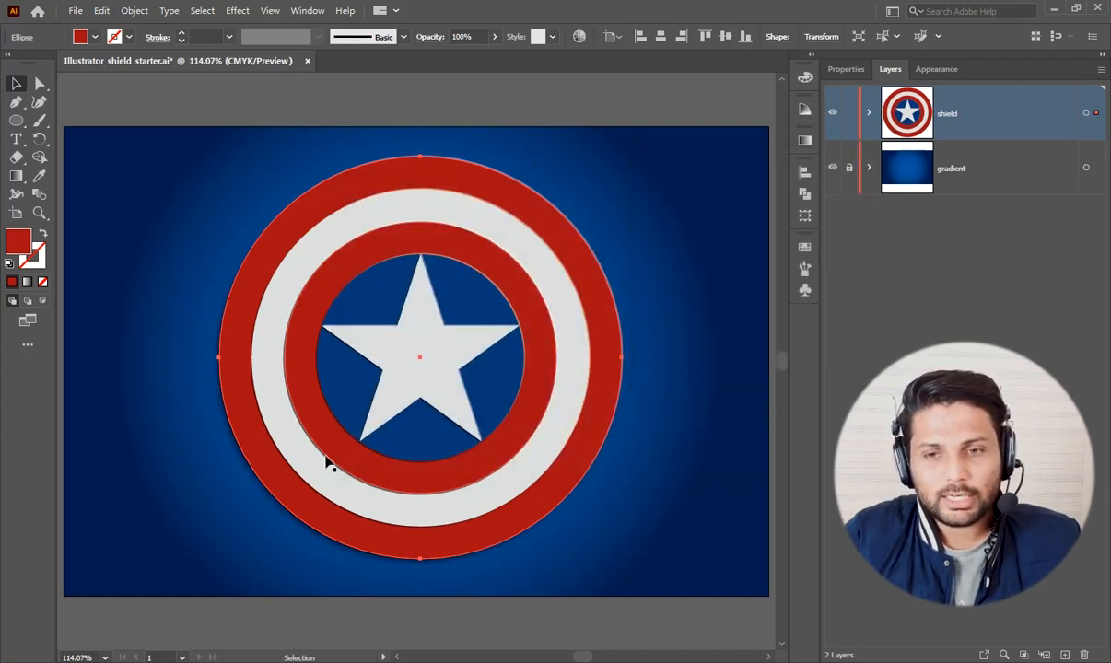
{"action": "left_click", "coordinate": [40, 213]}
{"action": "left_click_drag", "start_coordinate": [281, 491], "coordinate": [631, 498]}
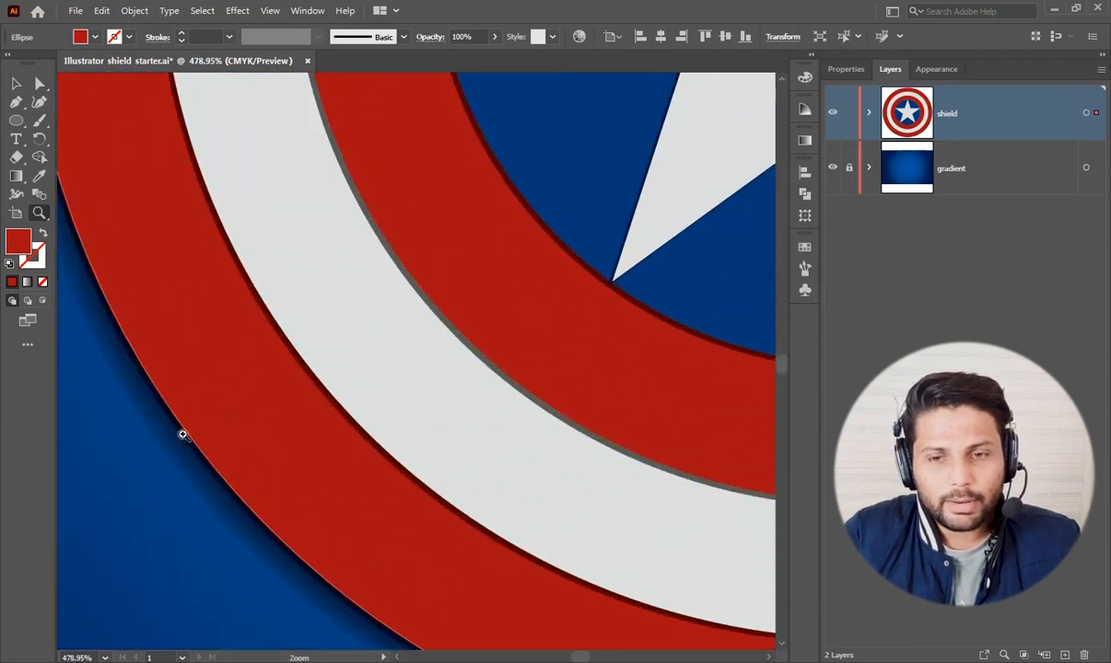
{"action": "key", "text": "ctrl+0"}
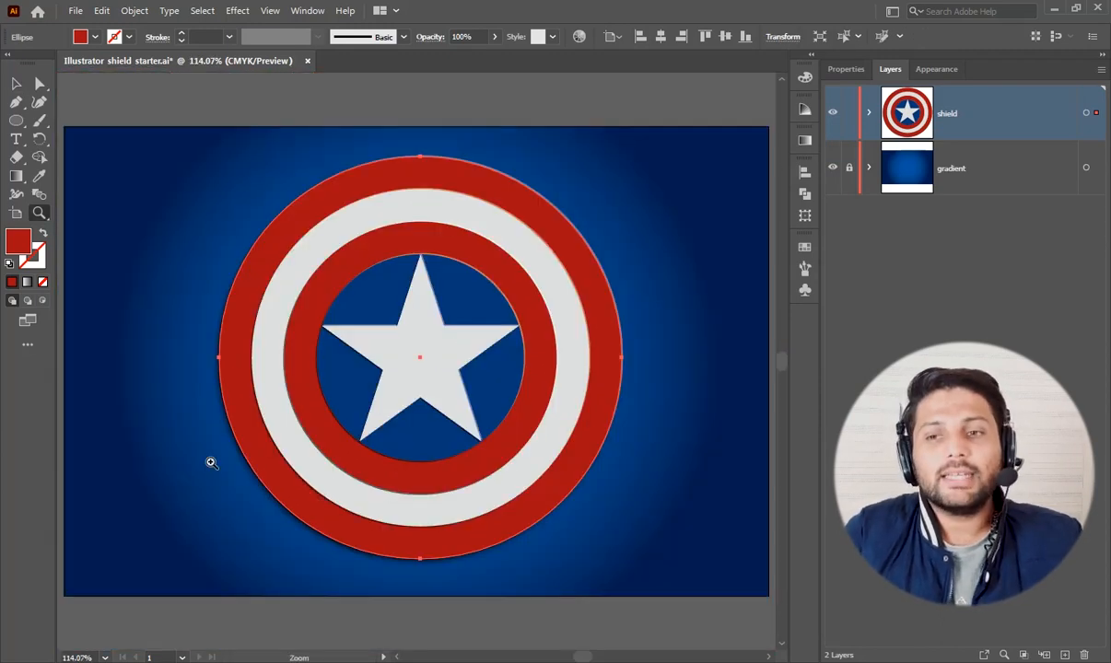
{"action": "left_click", "coordinate": [16, 83]}
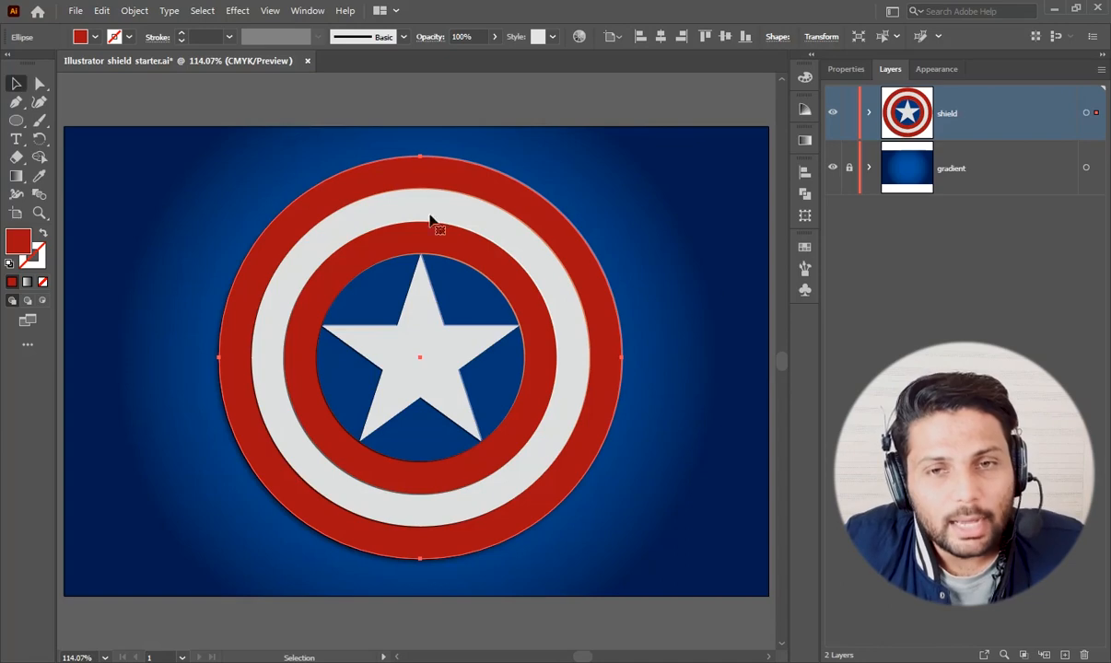
{"action": "left_click", "coordinate": [719, 291]}
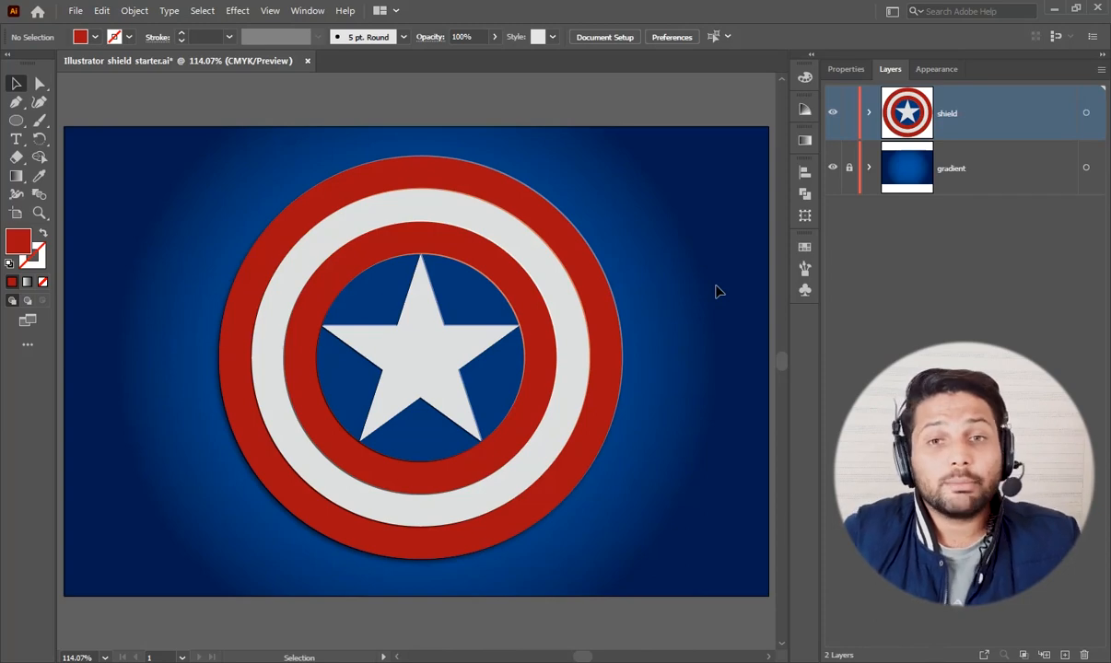
Step: Draw a flare about 846 pt wide centred on the shield's upper-right rings, ending at its lower-left, and hide the selection edges
{"action": "left_click", "coordinate": [15, 122]}
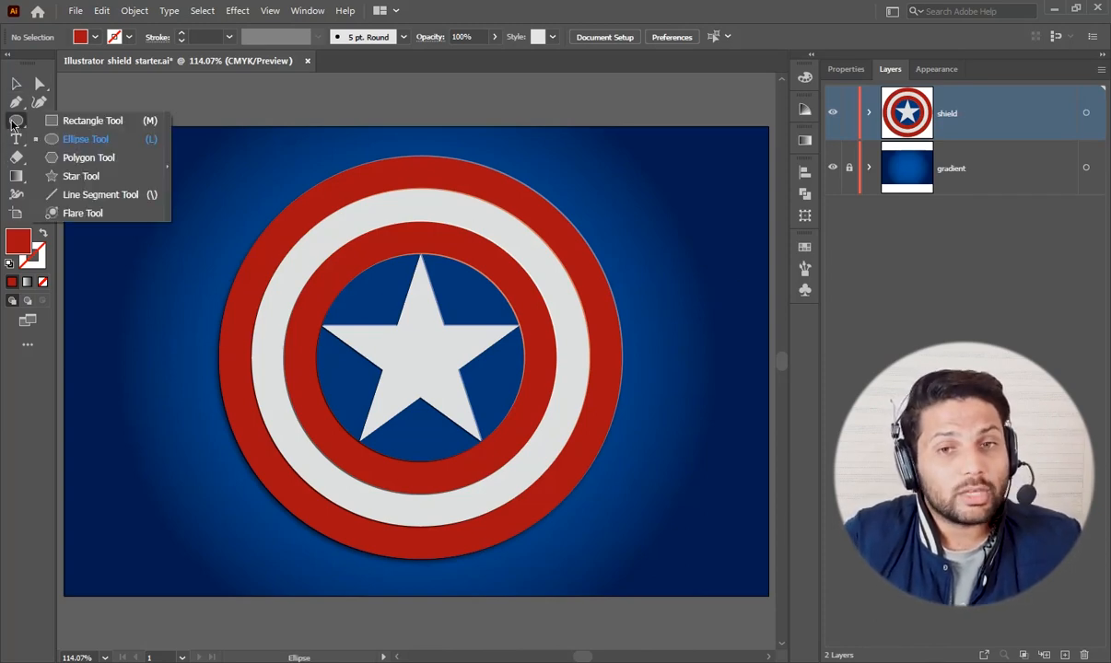
{"action": "left_click", "coordinate": [128, 214]}
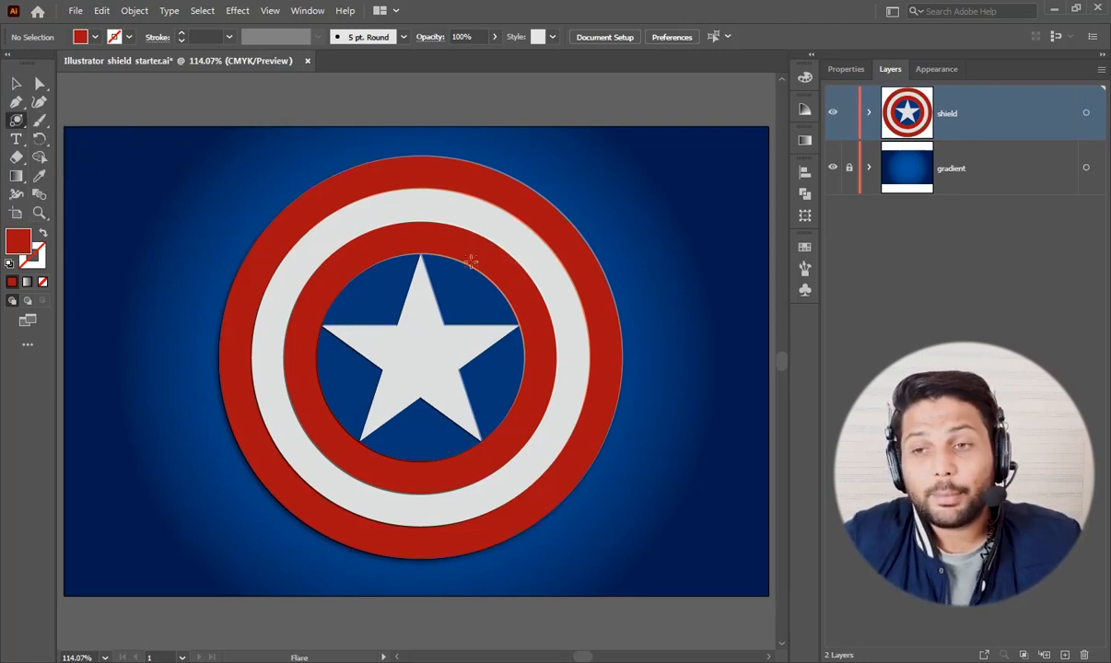
{"action": "left_click_drag", "start_coordinate": [498, 247], "coordinate": [599, 304]}
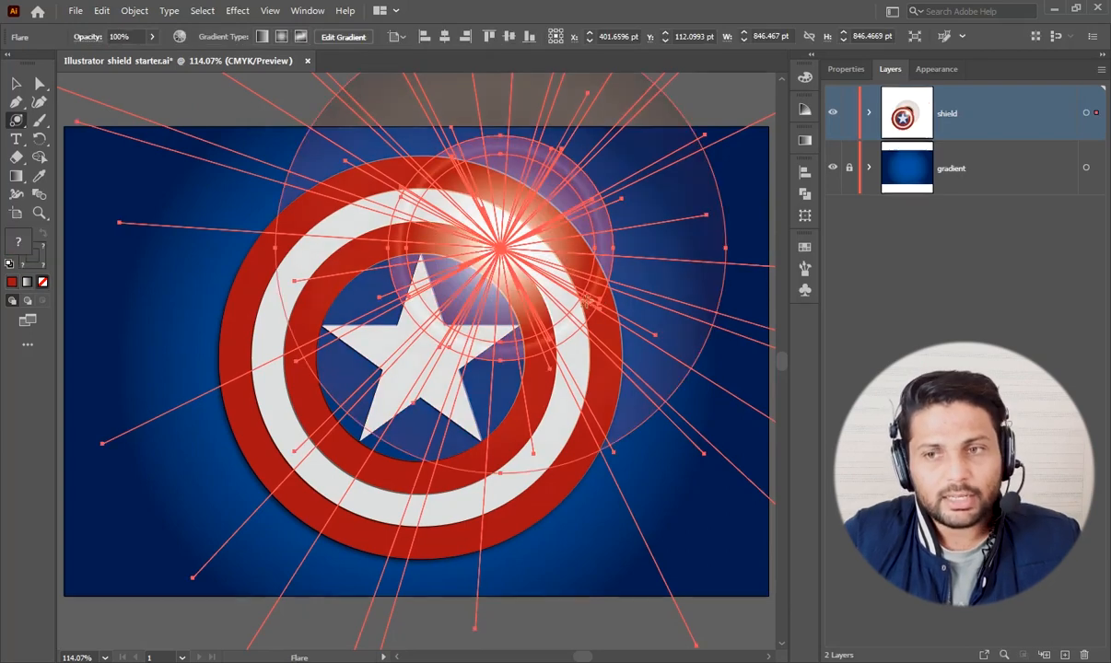
{"action": "left_click", "coordinate": [318, 452]}
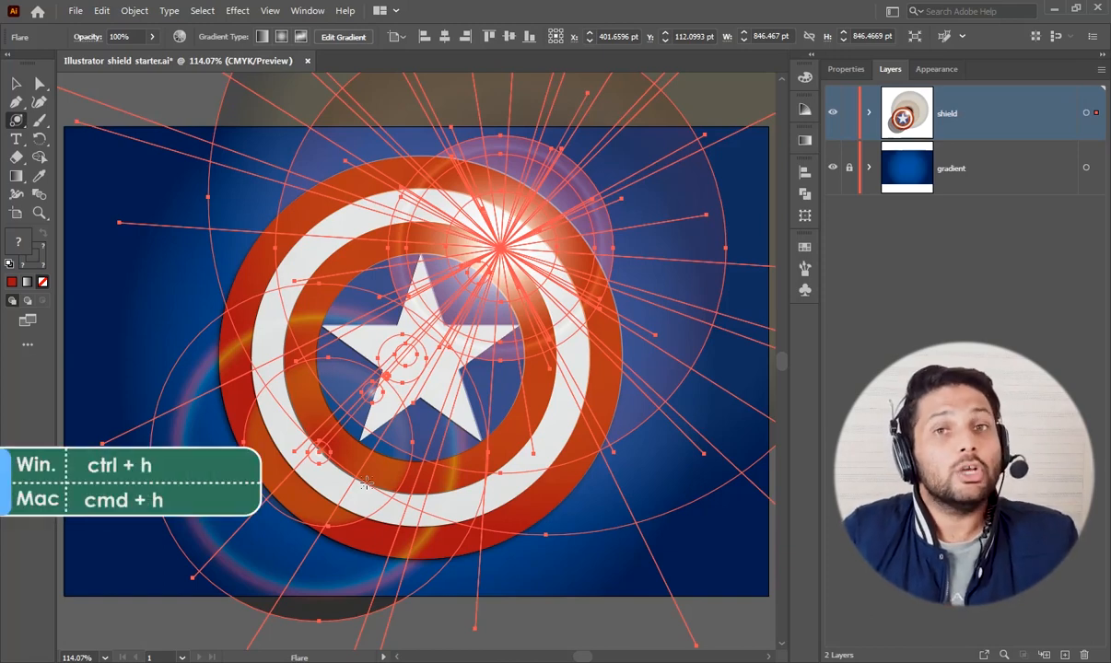
{"action": "key", "text": "ctrl+h"}
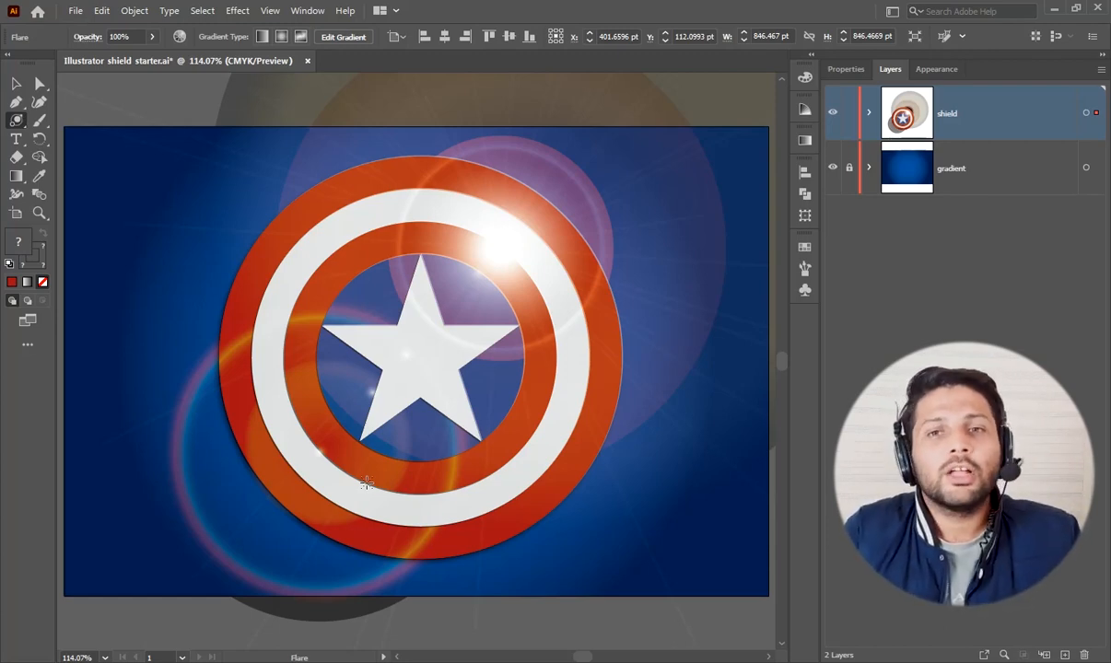
Step: Set the flare's blending mode to Color Dodge
{"action": "left_click", "coordinate": [88, 37]}
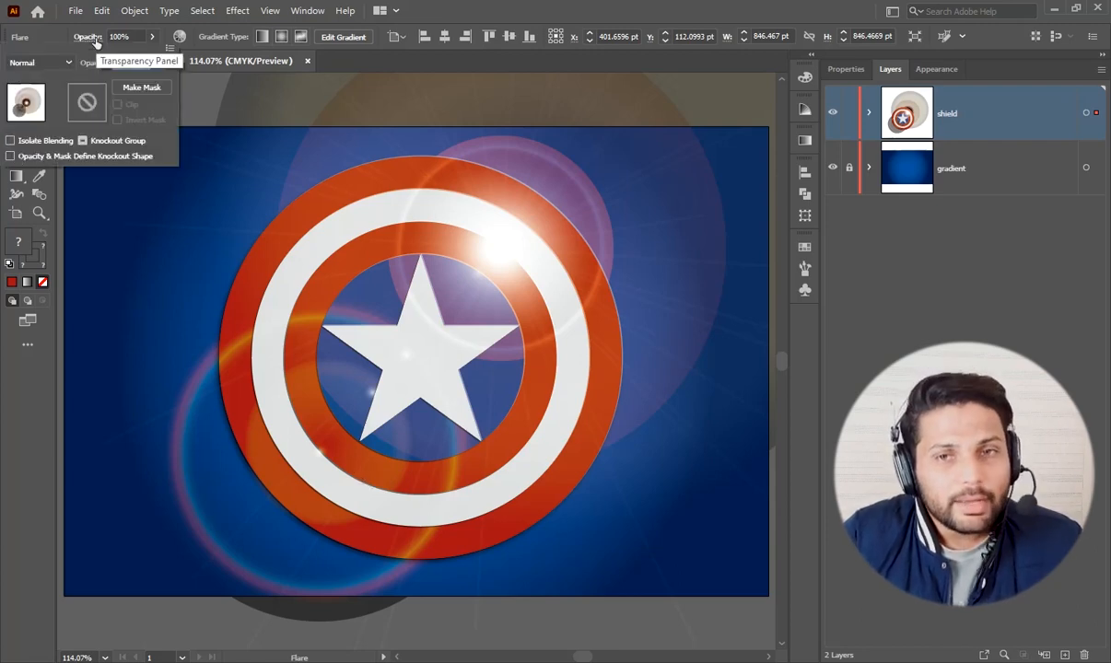
{"action": "left_click", "coordinate": [68, 63]}
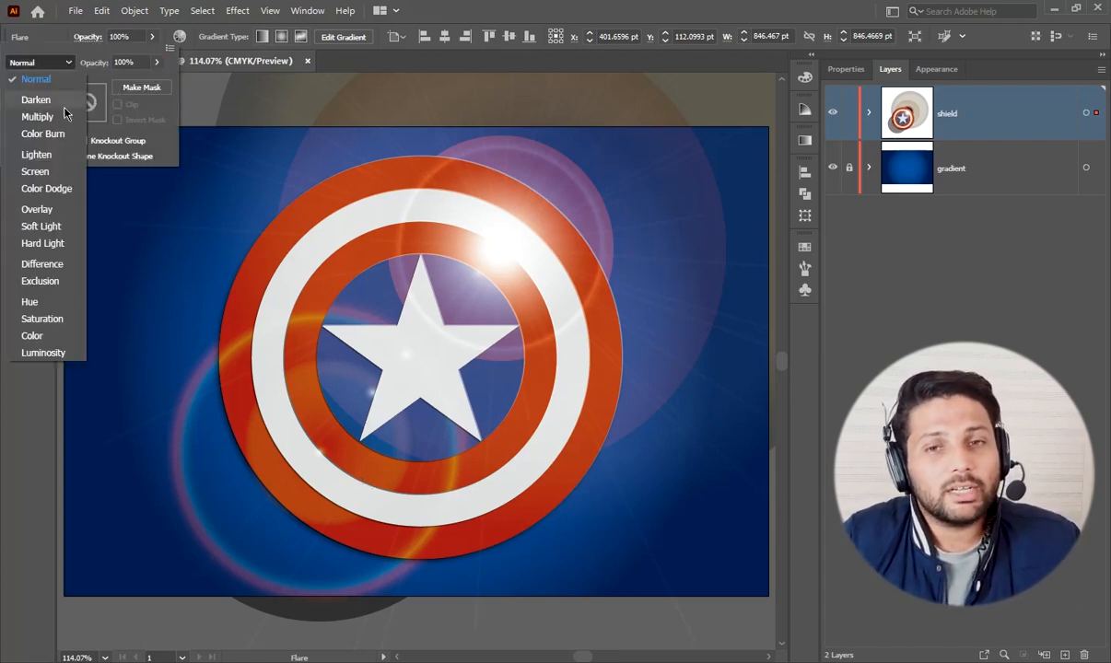
{"action": "left_click", "coordinate": [46, 188]}
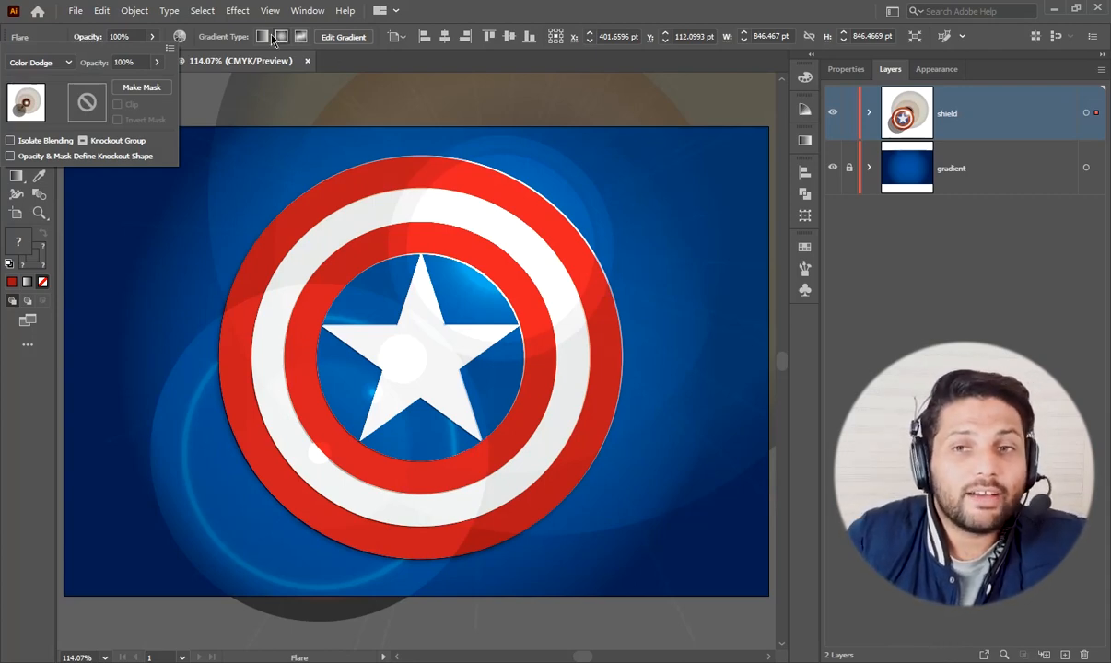
{"action": "left_click", "coordinate": [241, 14]}
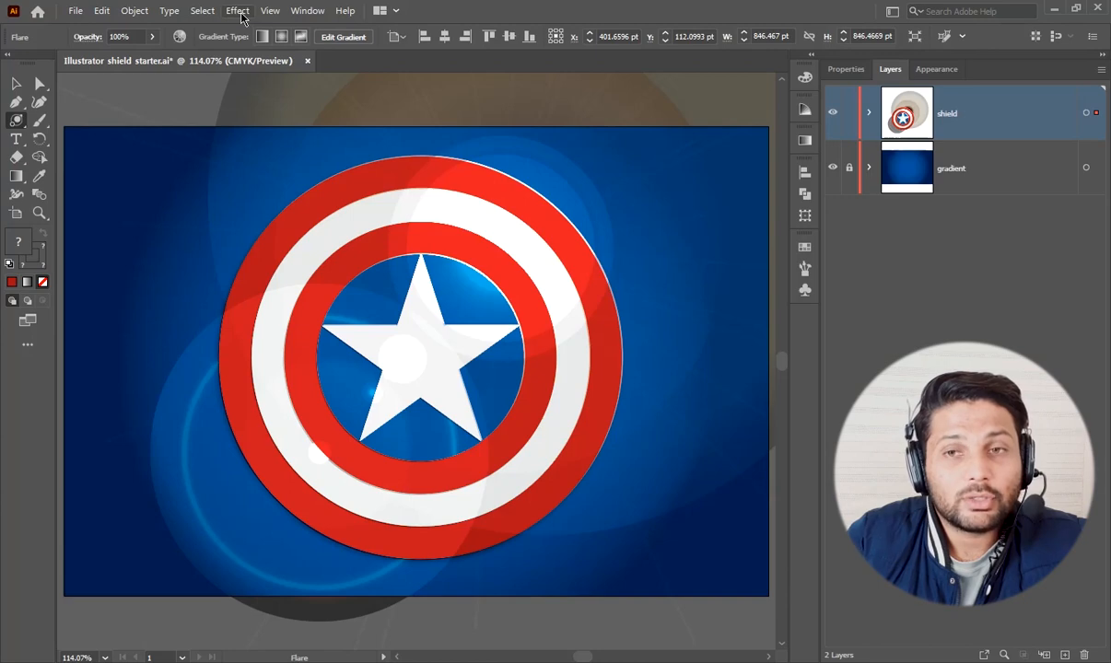
Step: Apply a Gaussian Blur with a 3-pixel radius to the flare
{"action": "left_click", "coordinate": [238, 12]}
{"action": "mouse_move", "coordinate": [259, 273]}
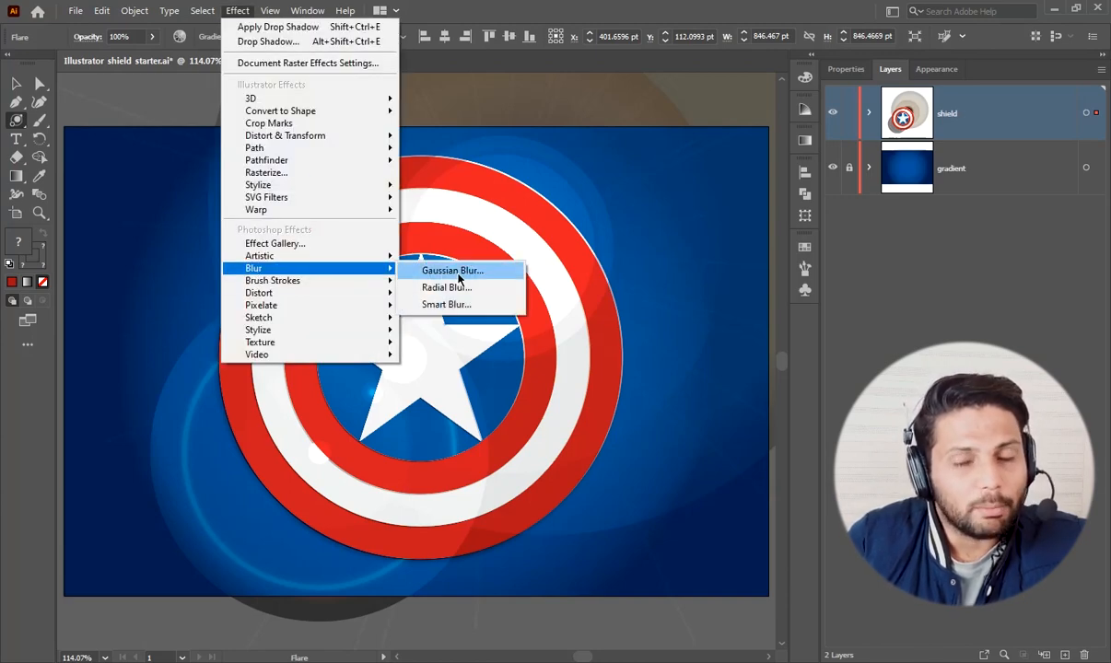
{"action": "left_click", "coordinate": [458, 275]}
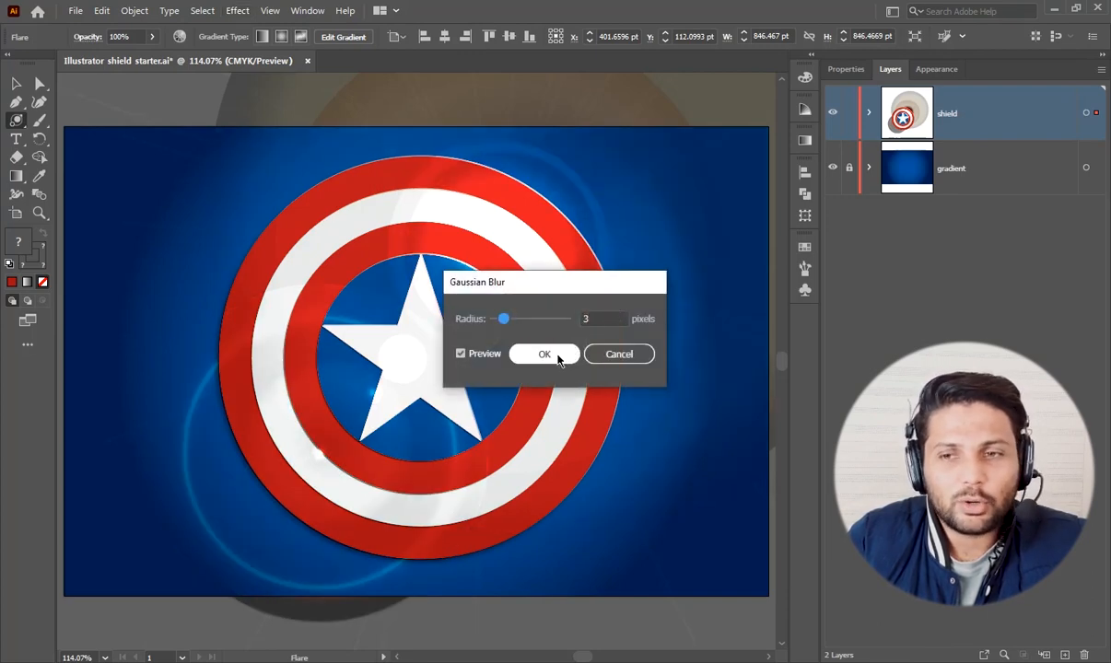
{"action": "left_click", "coordinate": [556, 355]}
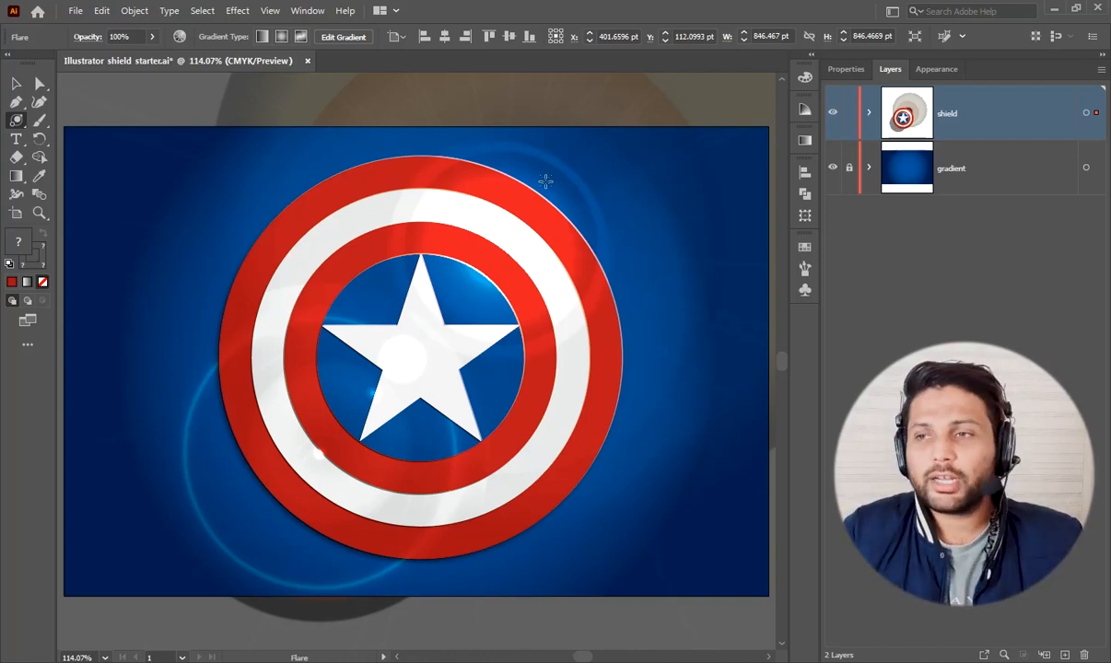
Step: Copy the large red ellipse at the bottom of the shield layer and paste it in front of the flare
{"action": "left_click", "coordinate": [868, 112]}
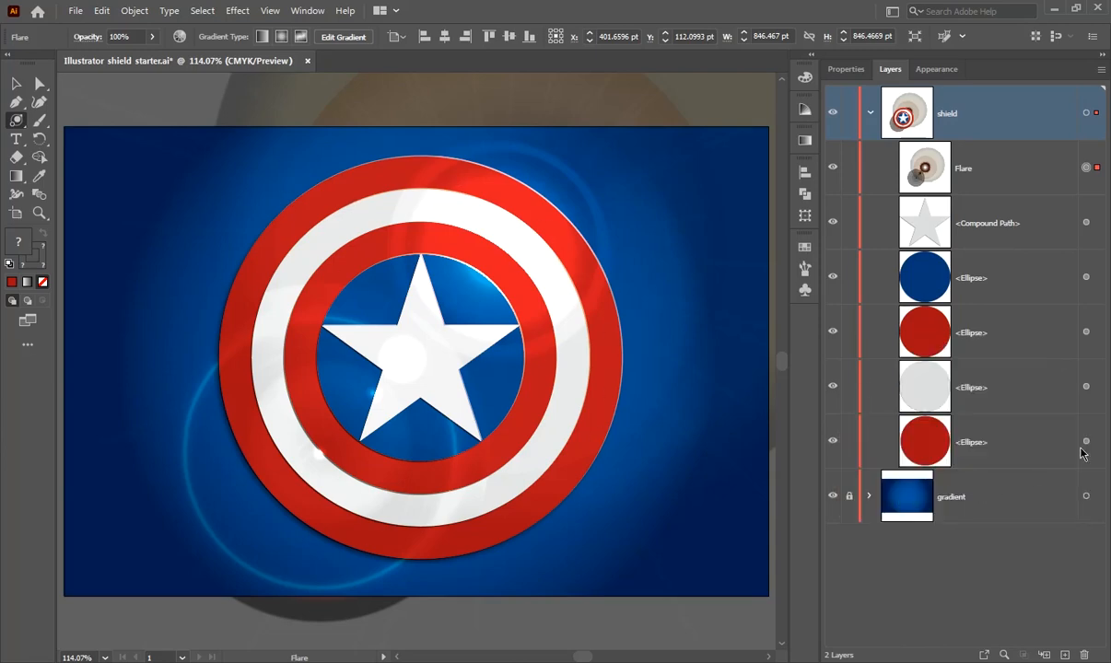
{"action": "left_click", "coordinate": [1086, 443]}
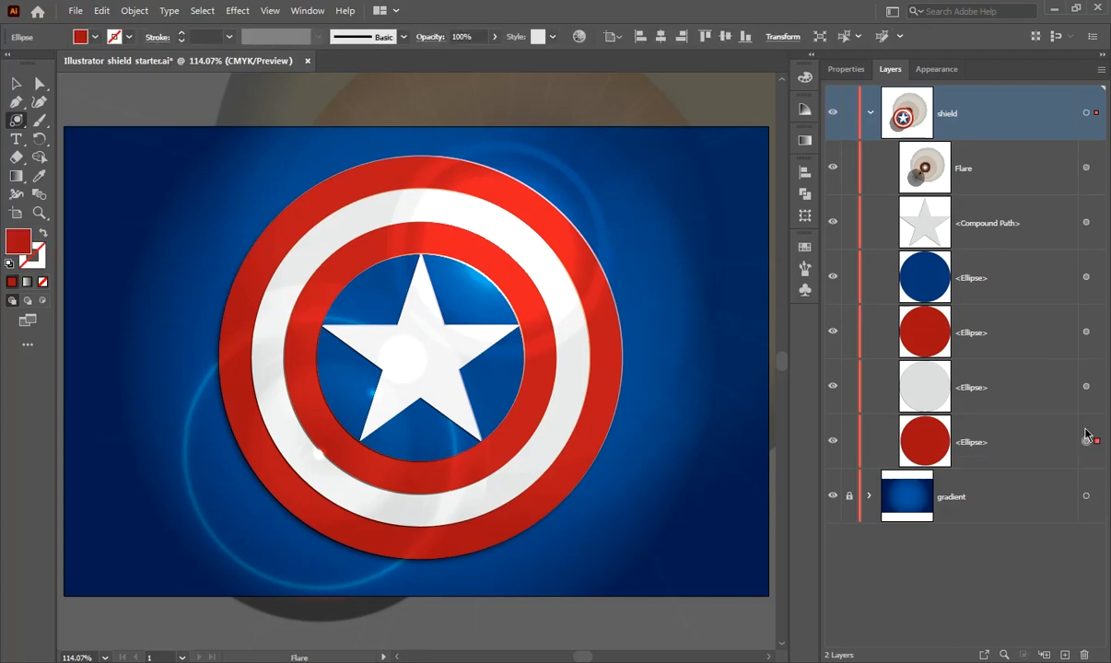
{"action": "left_click", "coordinate": [99, 11]}
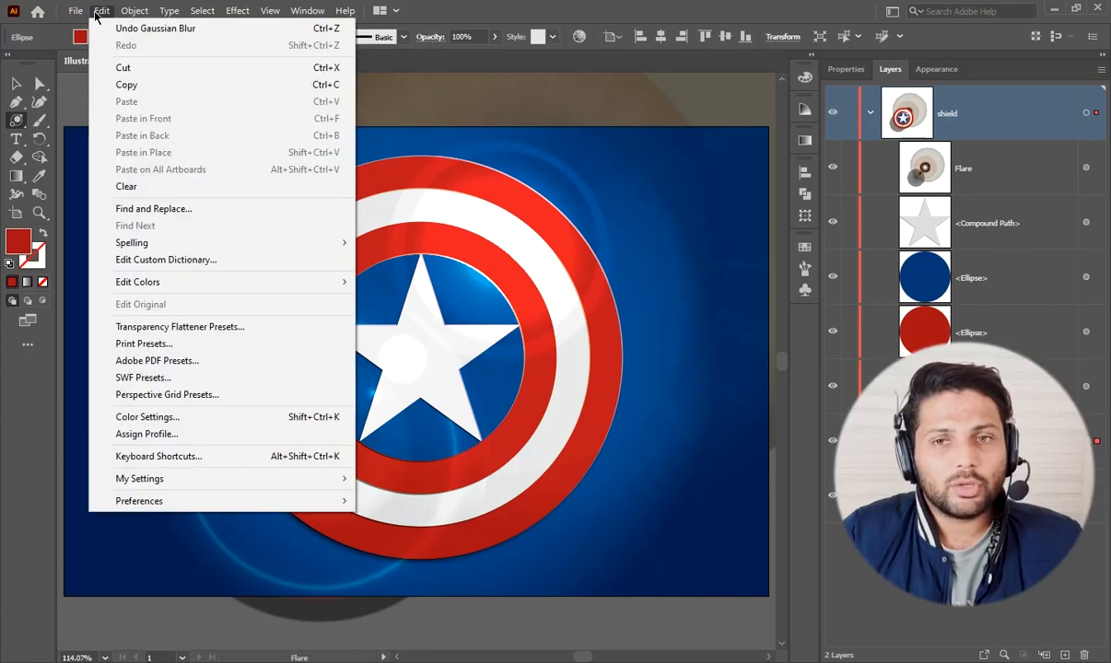
{"action": "left_click", "coordinate": [127, 86]}
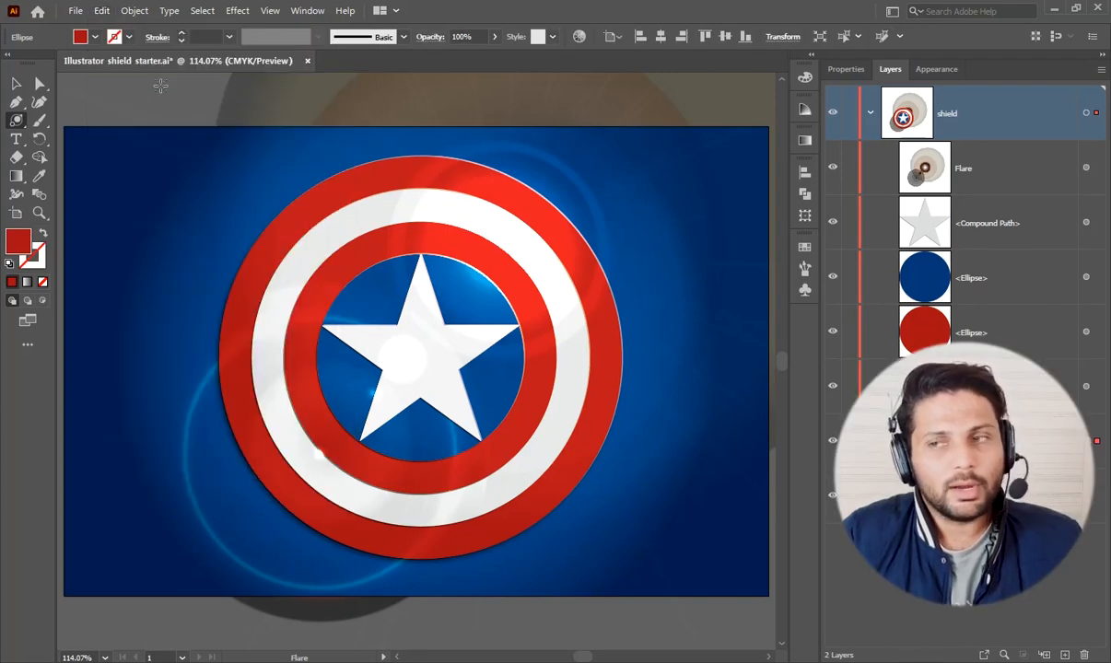
{"action": "left_click", "coordinate": [1086, 170]}
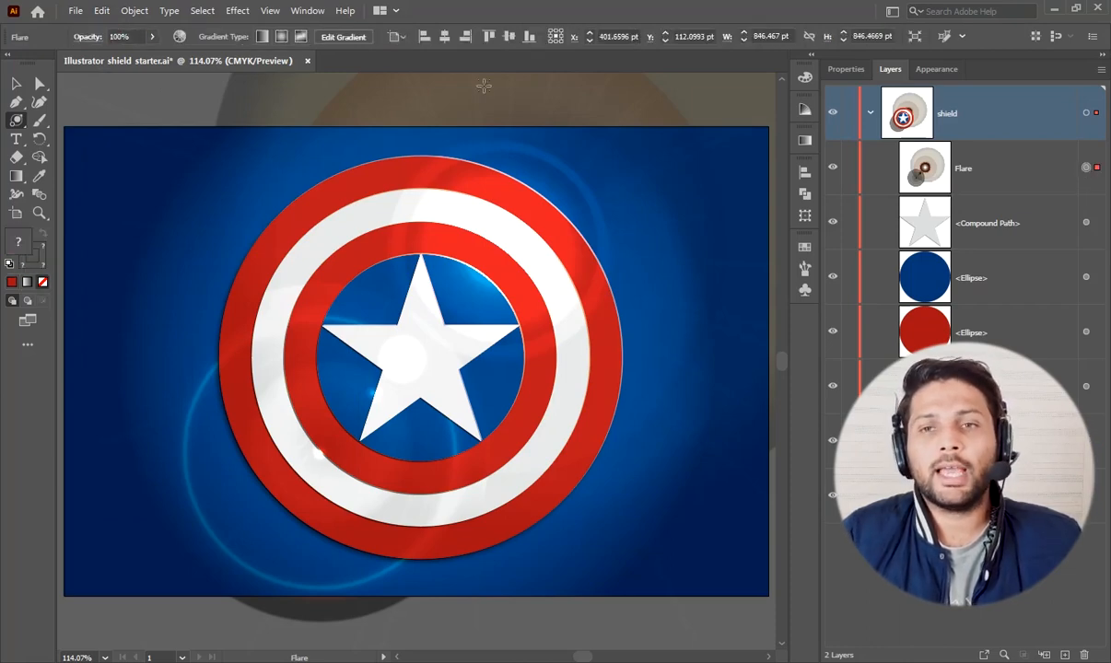
{"action": "left_click", "coordinate": [102, 10]}
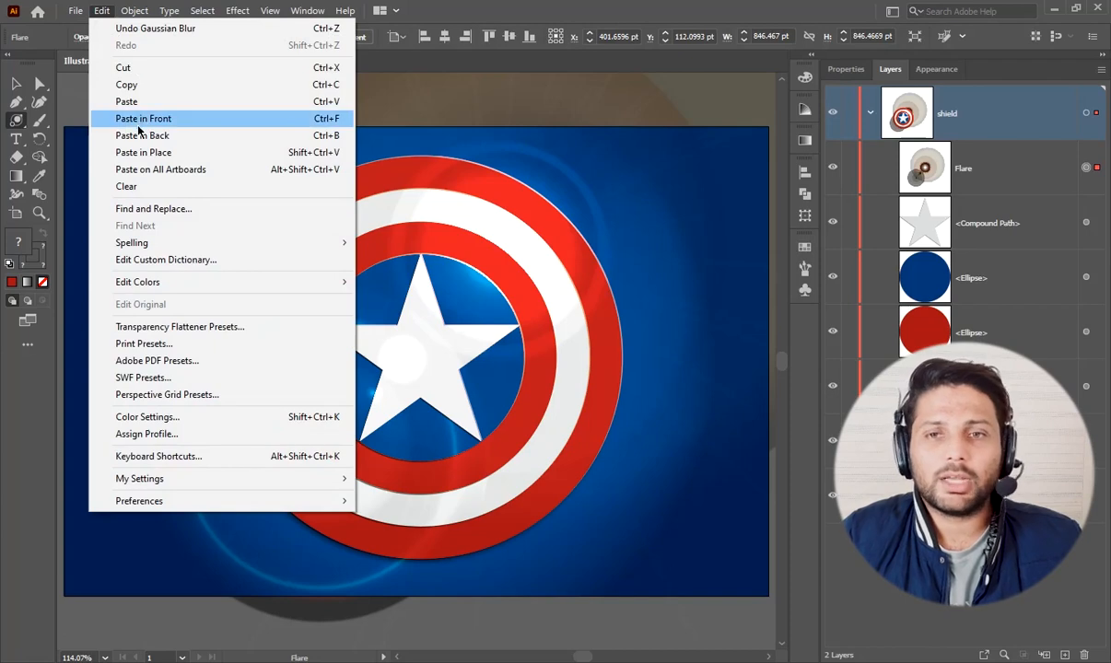
{"action": "left_click", "coordinate": [237, 129]}
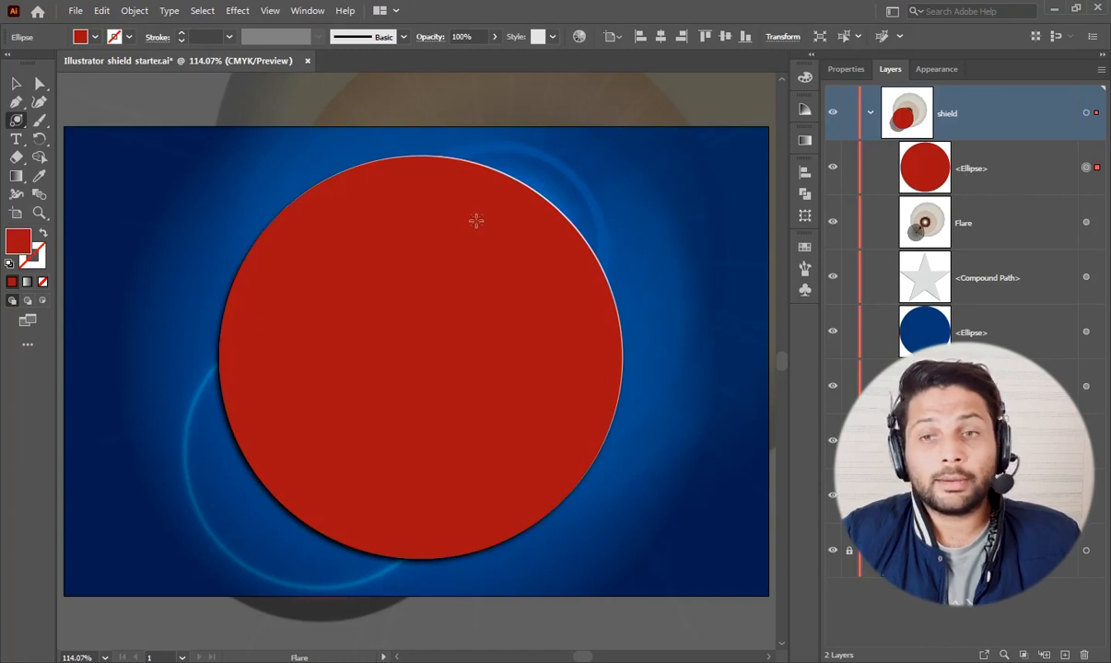
Step: Clip the flare to the pasted large red ellipse with a clipping mask
{"action": "left_click", "coordinate": [1088, 225], "text": "shift"}
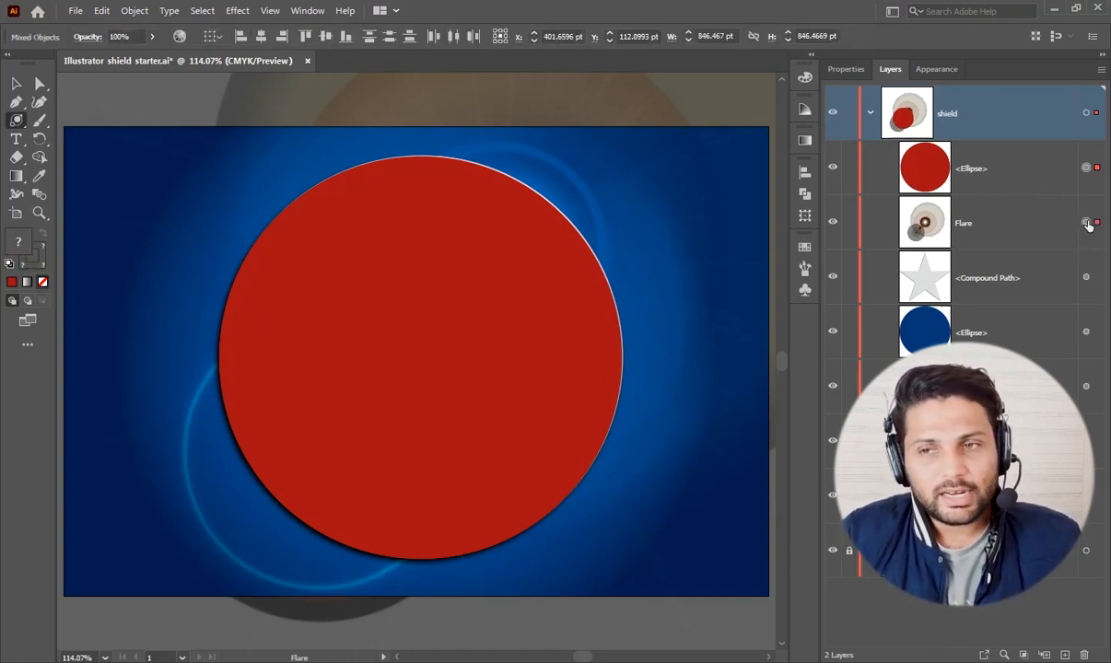
{"action": "left_click", "coordinate": [134, 11]}
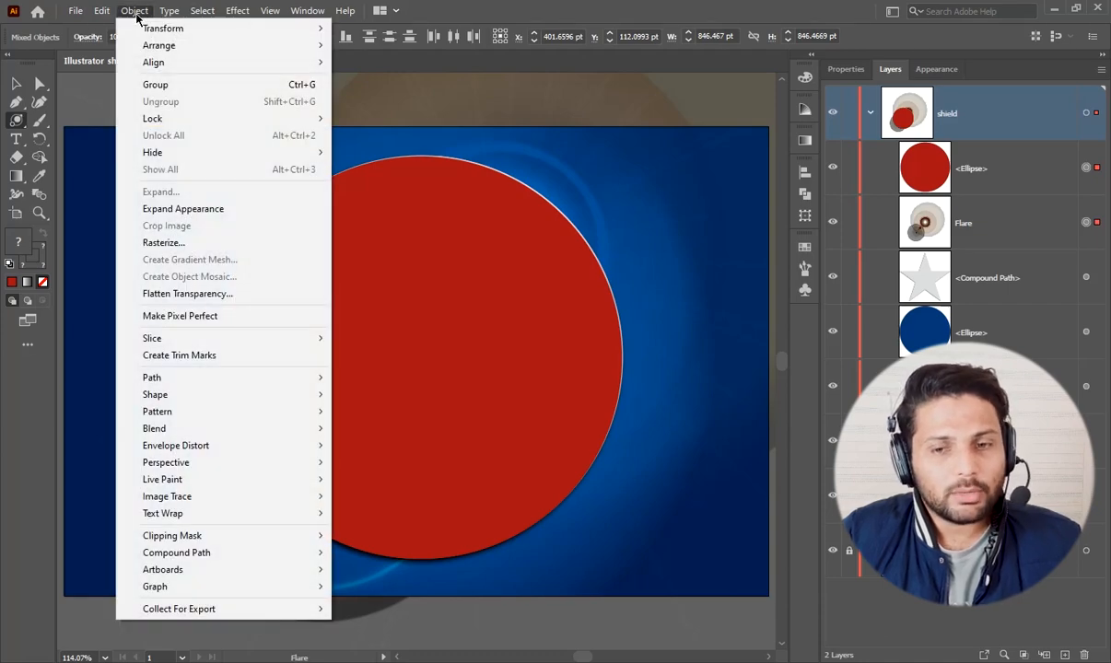
{"action": "mouse_move", "coordinate": [246, 534]}
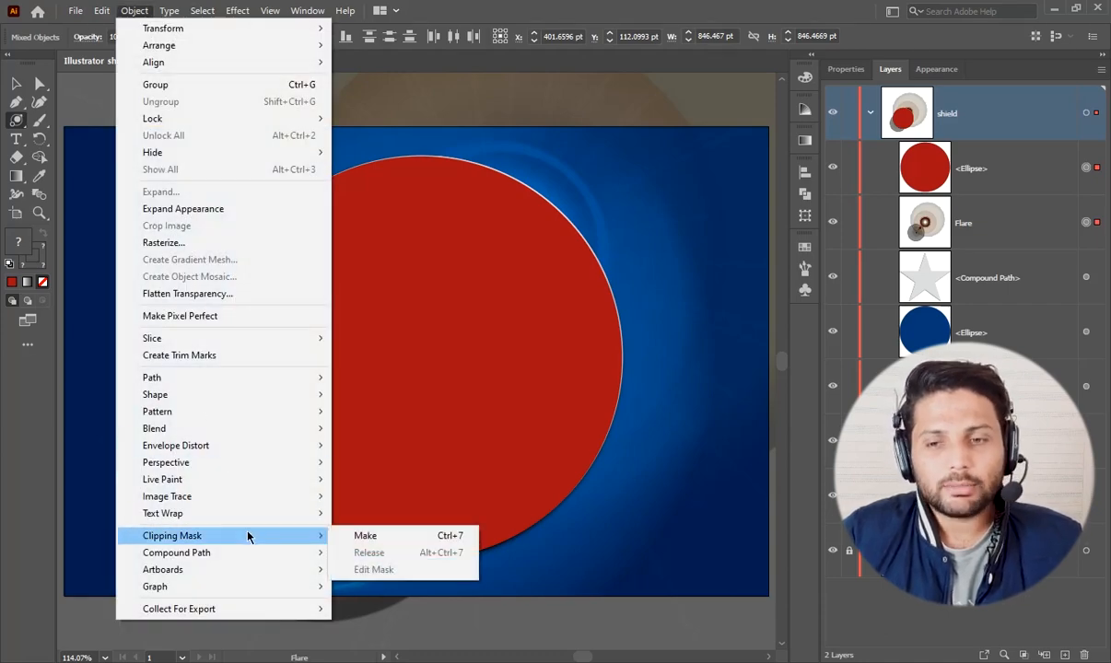
{"action": "left_click", "coordinate": [402, 537]}
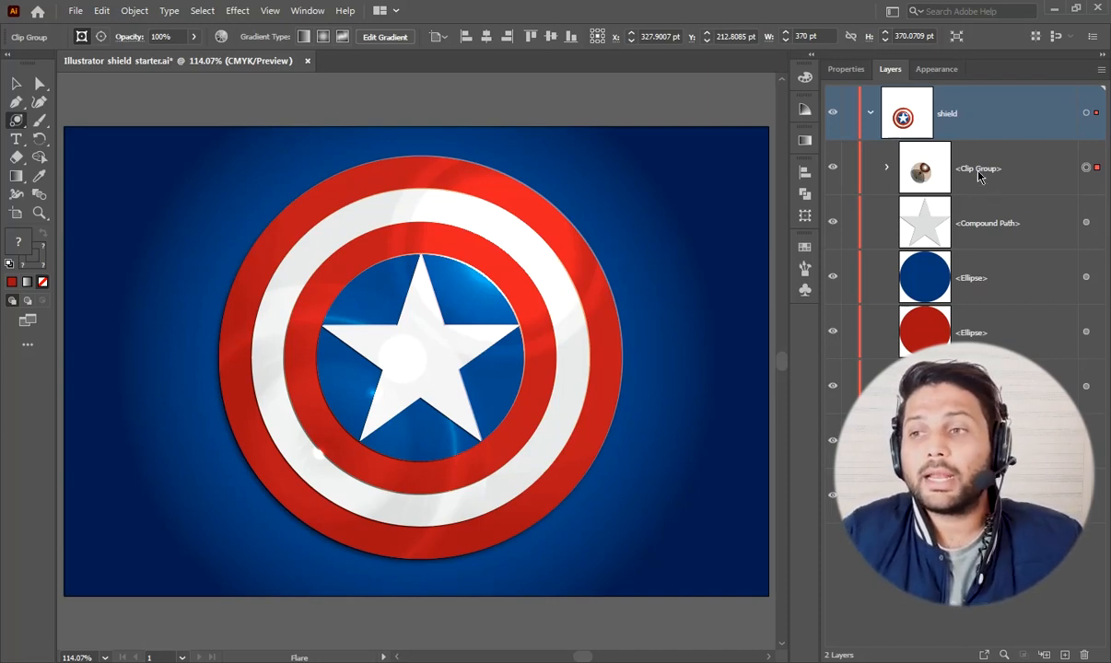
Step: Fill the clipping ellipse inside the clip group with the cool gradient swatch
{"action": "left_click", "coordinate": [888, 170]}
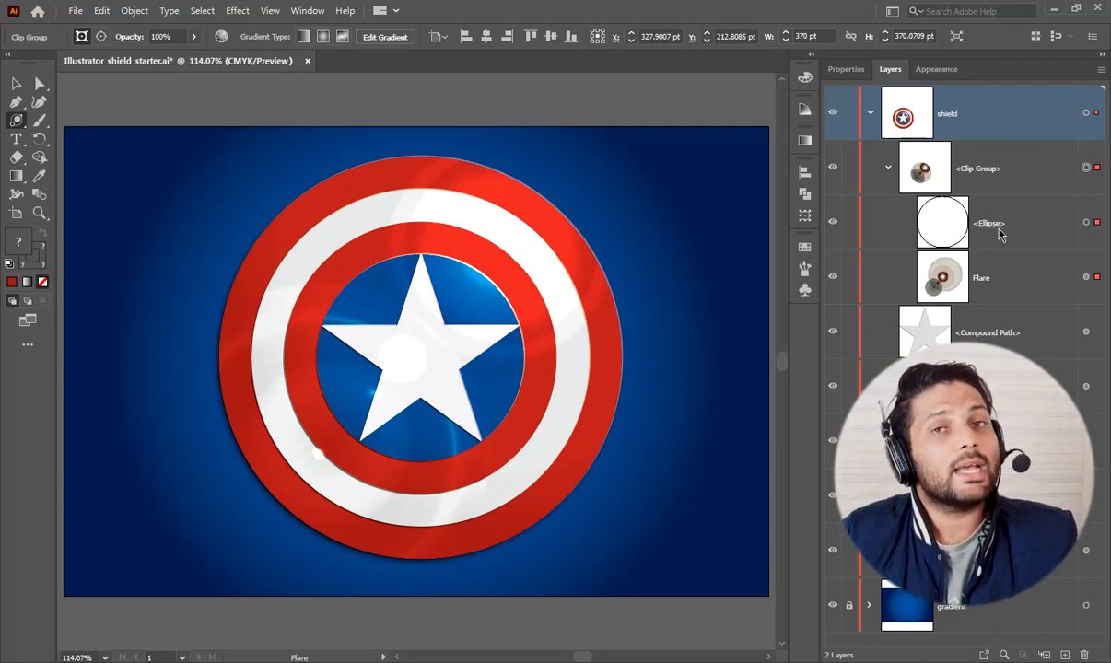
{"action": "left_click", "coordinate": [1088, 224]}
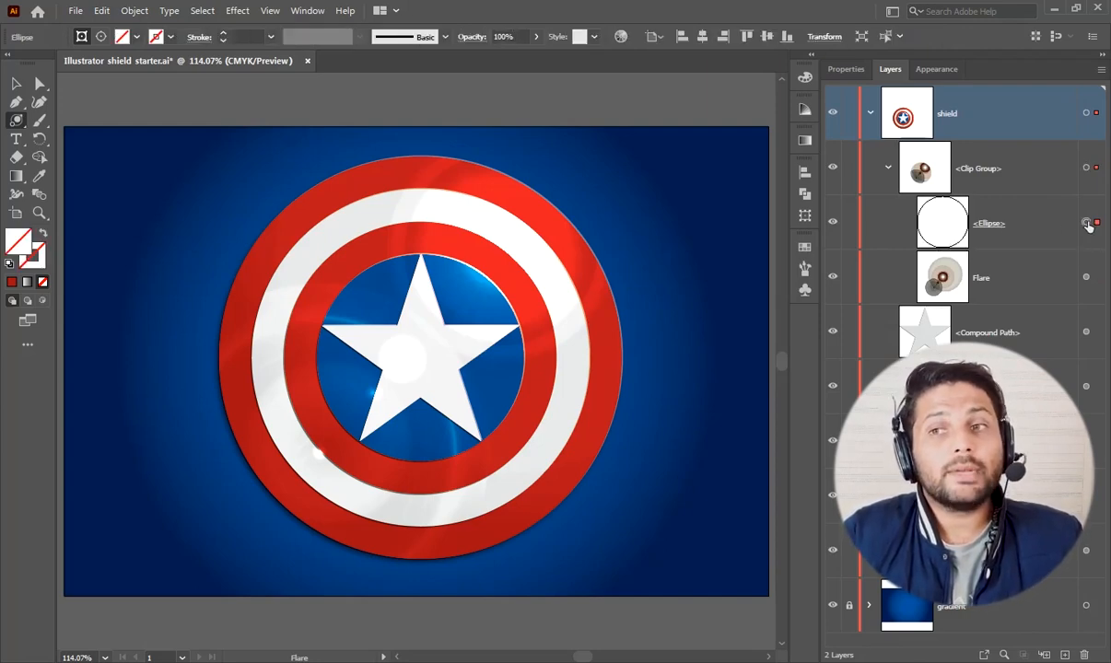
{"action": "left_click", "coordinate": [301, 10]}
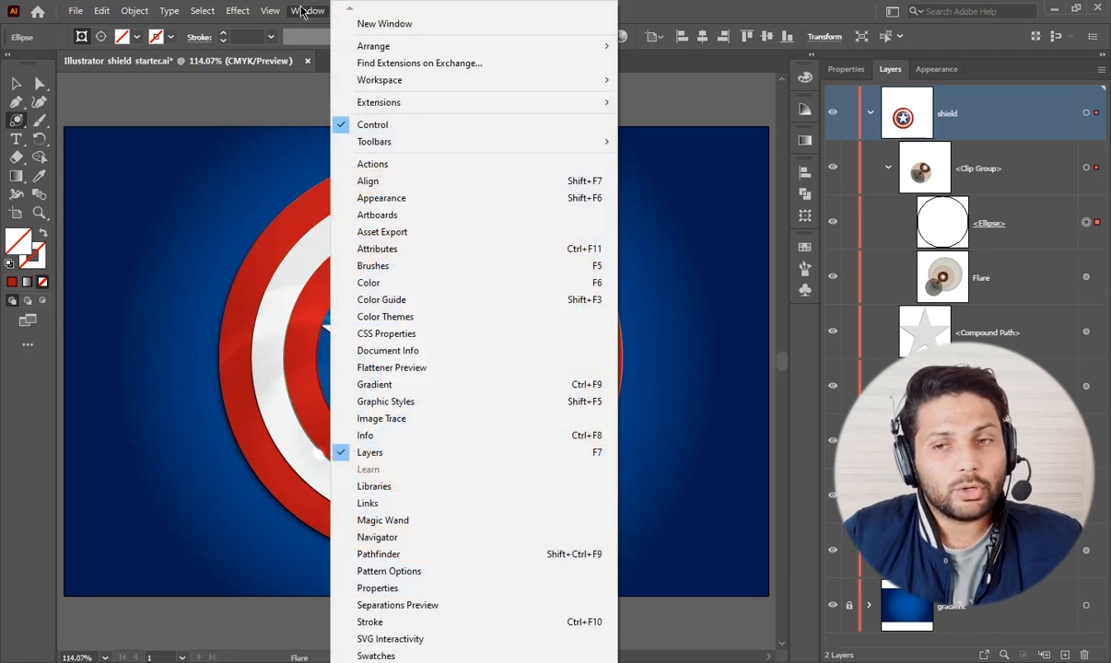
{"action": "left_click", "coordinate": [387, 657]}
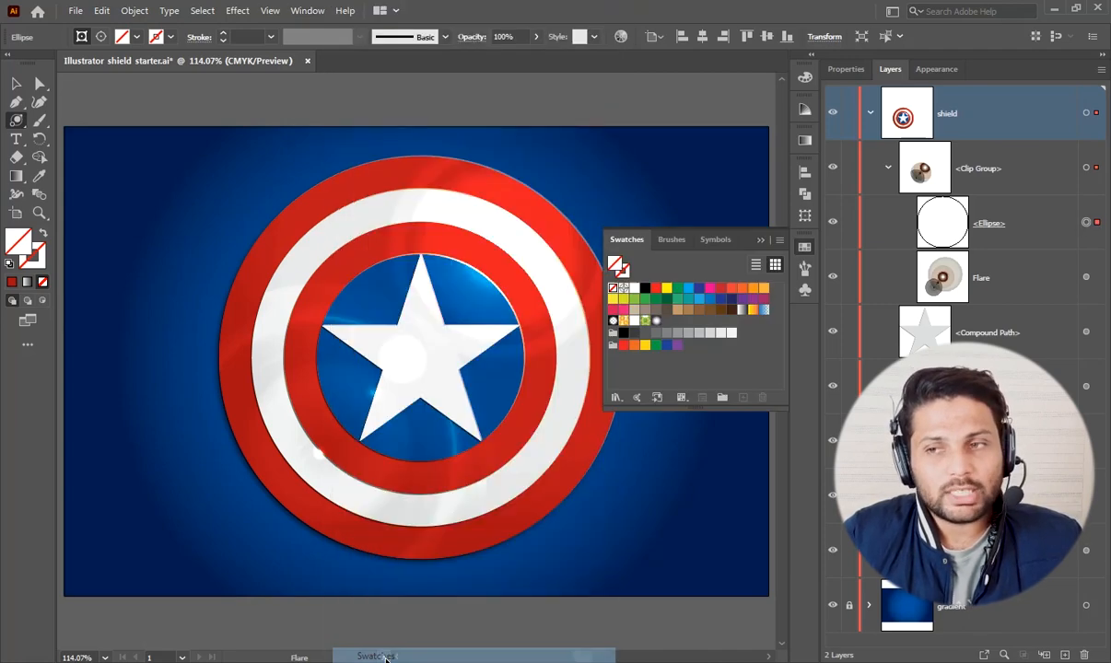
{"action": "left_click", "coordinate": [656, 321]}
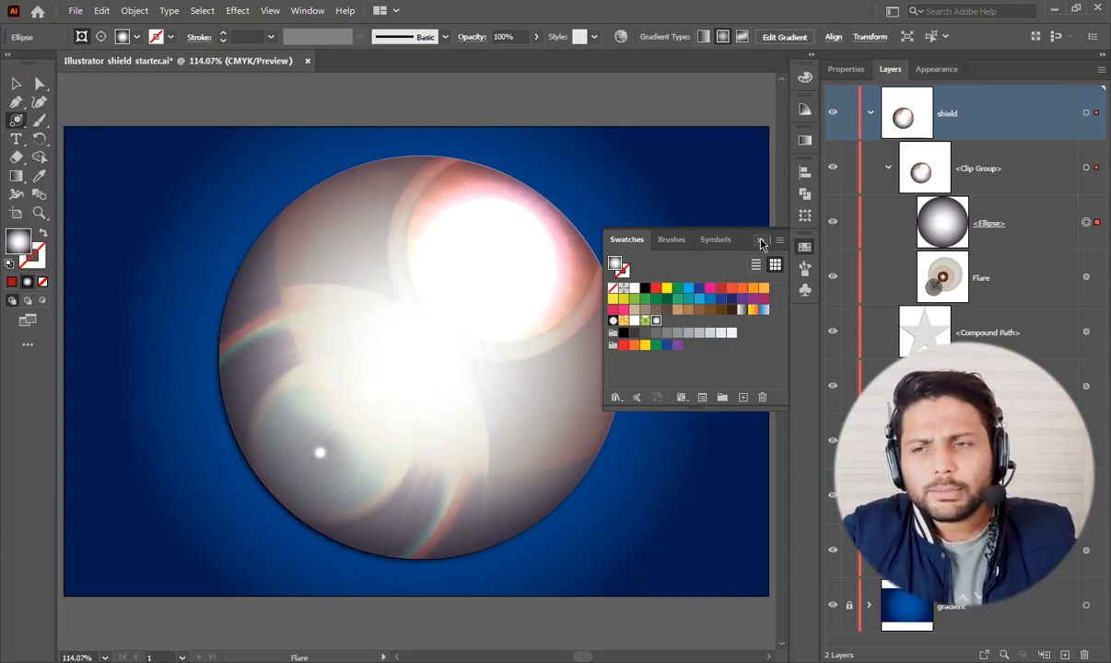
{"action": "left_click", "coordinate": [761, 240]}
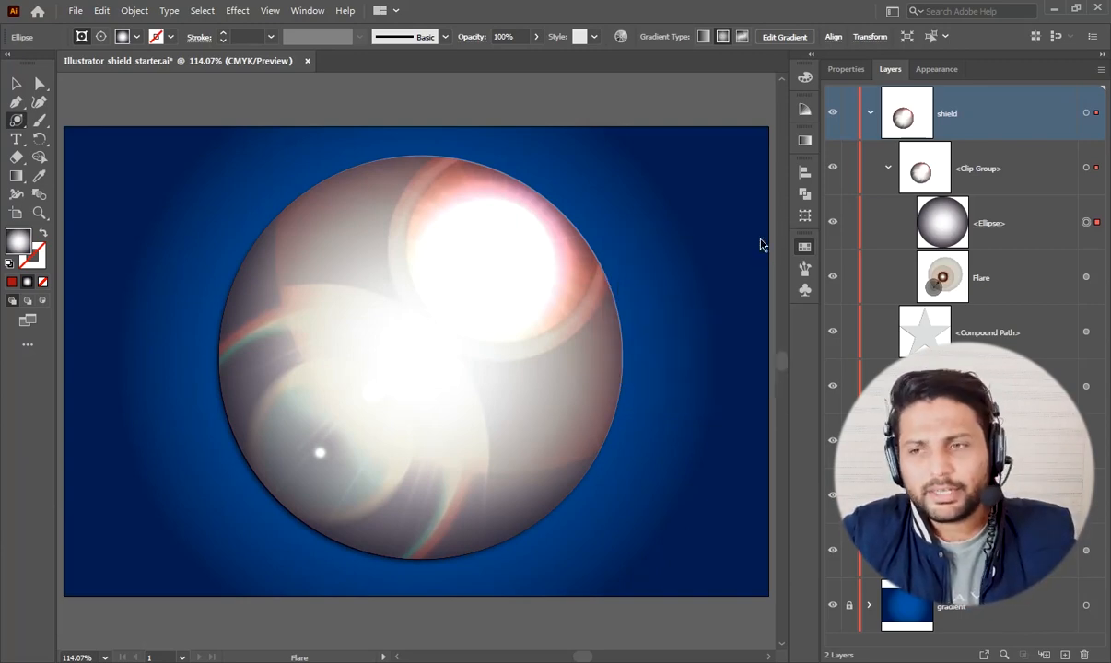
Step: Examine the cool gradient preset and the CMYK mix of its dark end stop
{"action": "left_click", "coordinate": [804, 142]}
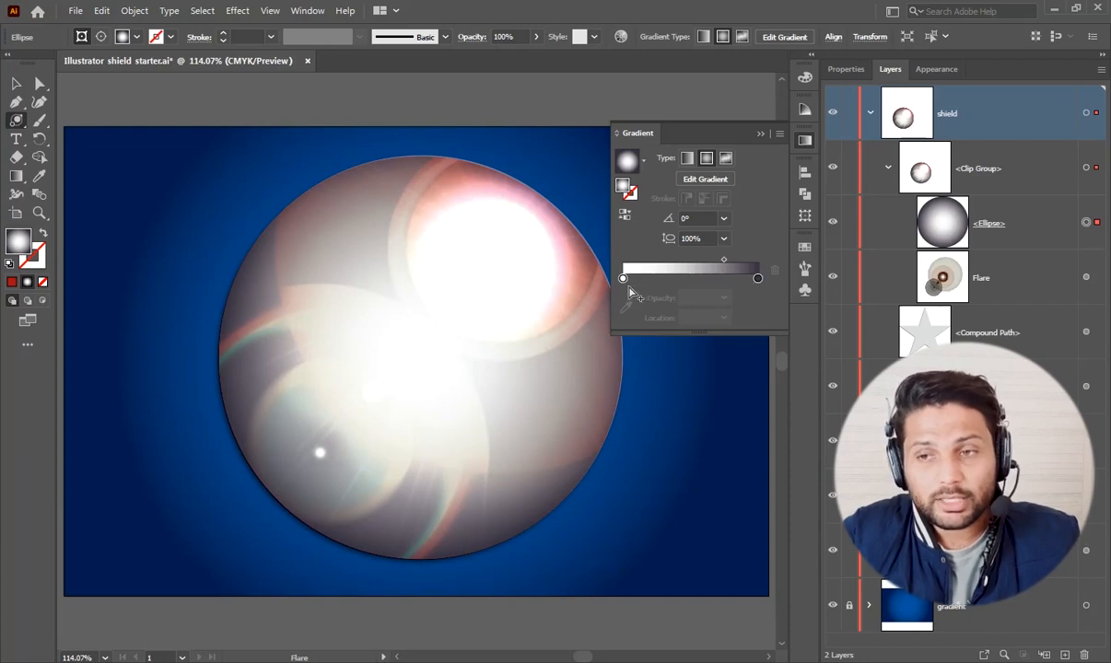
{"action": "left_click", "coordinate": [626, 160]}
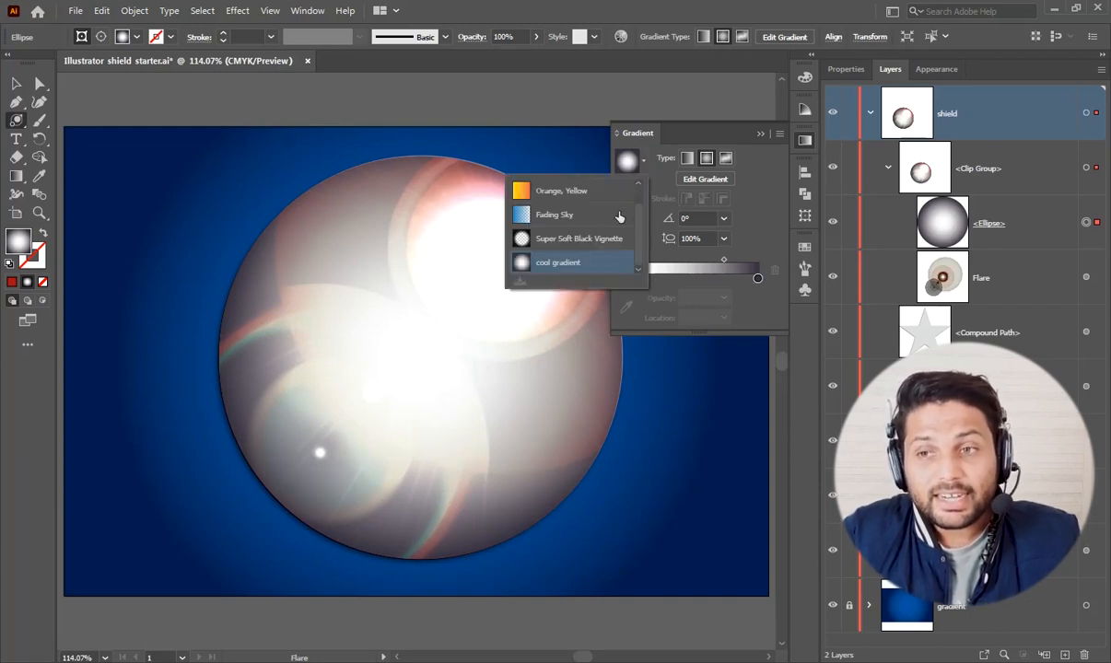
{"action": "left_click", "coordinate": [551, 264]}
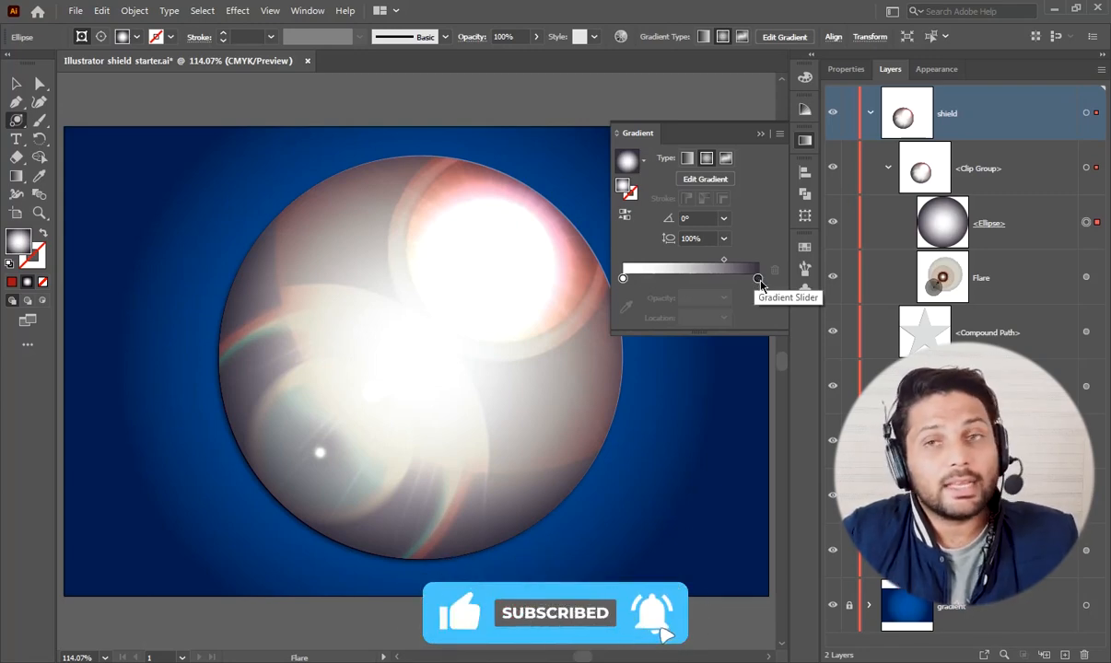
{"action": "double_click", "coordinate": [758, 279]}
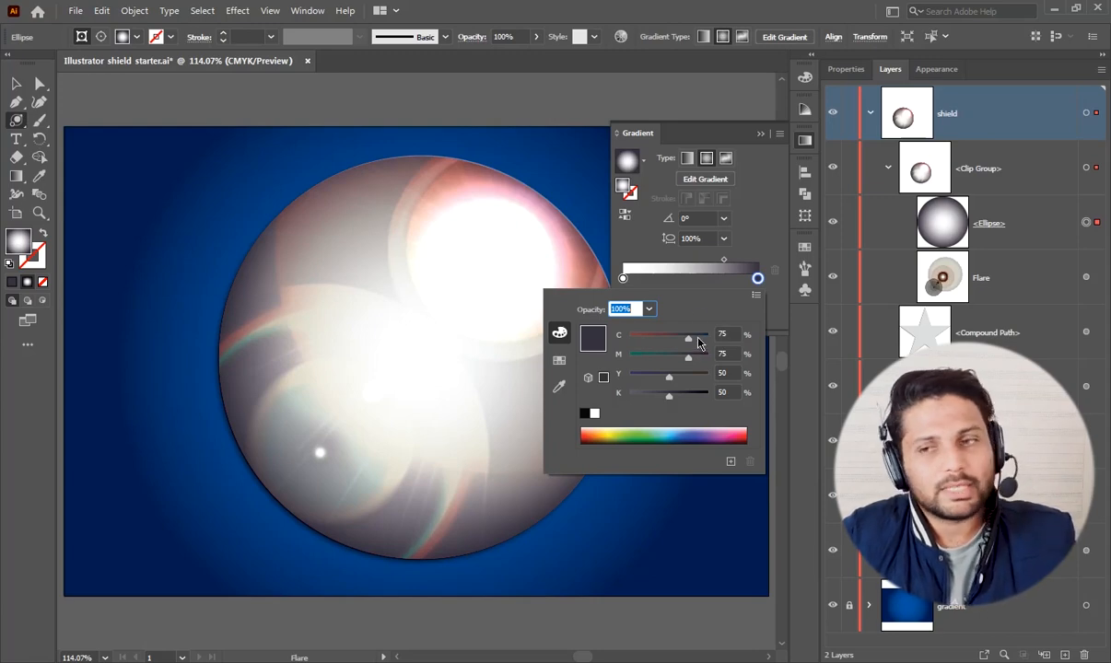
{"action": "left_click", "coordinate": [699, 283]}
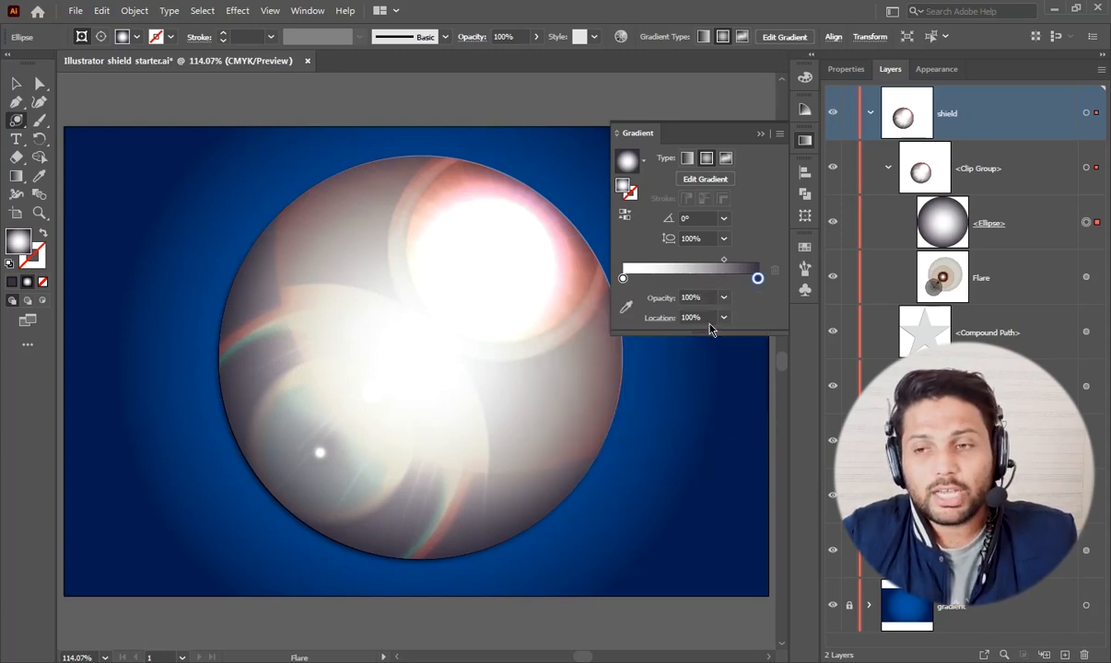
Step: Try moving the gradient's midpoint to about 38%, and restore its location to 75%
{"action": "left_click", "coordinate": [723, 261]}
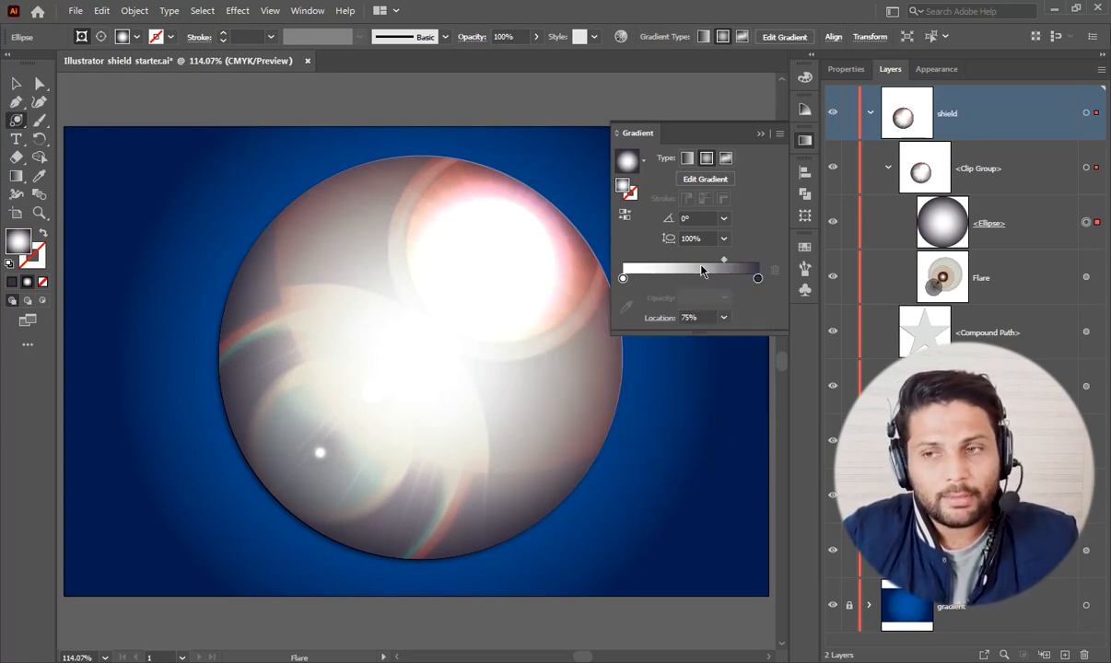
{"action": "left_click_drag", "start_coordinate": [723, 261], "coordinate": [674, 262]}
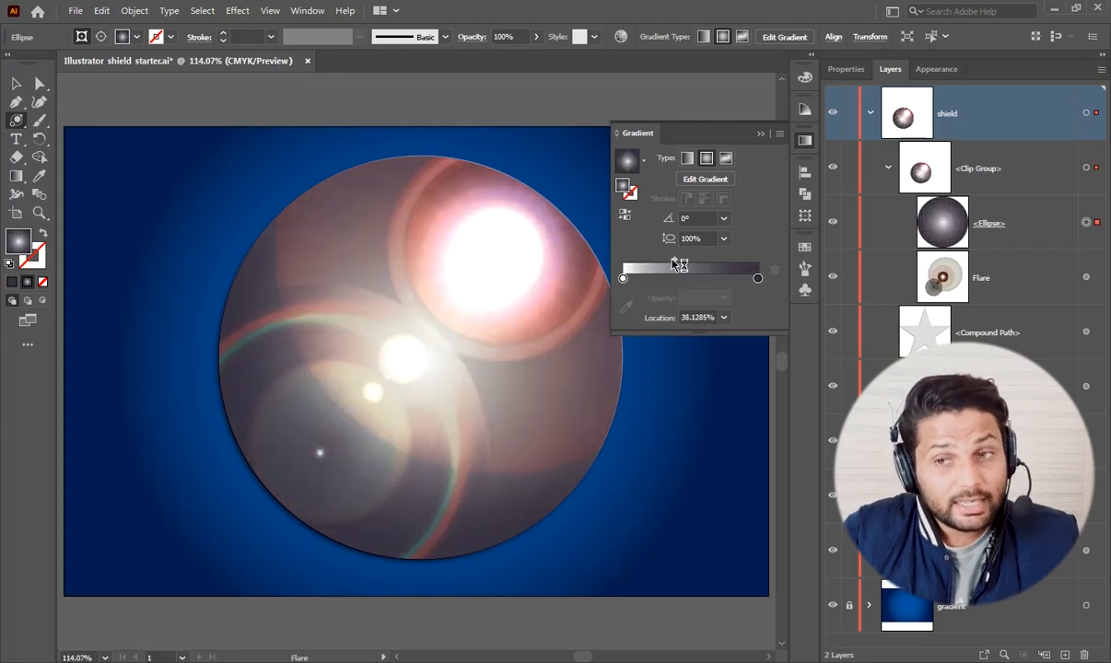
{"action": "left_click", "coordinate": [709, 317]}
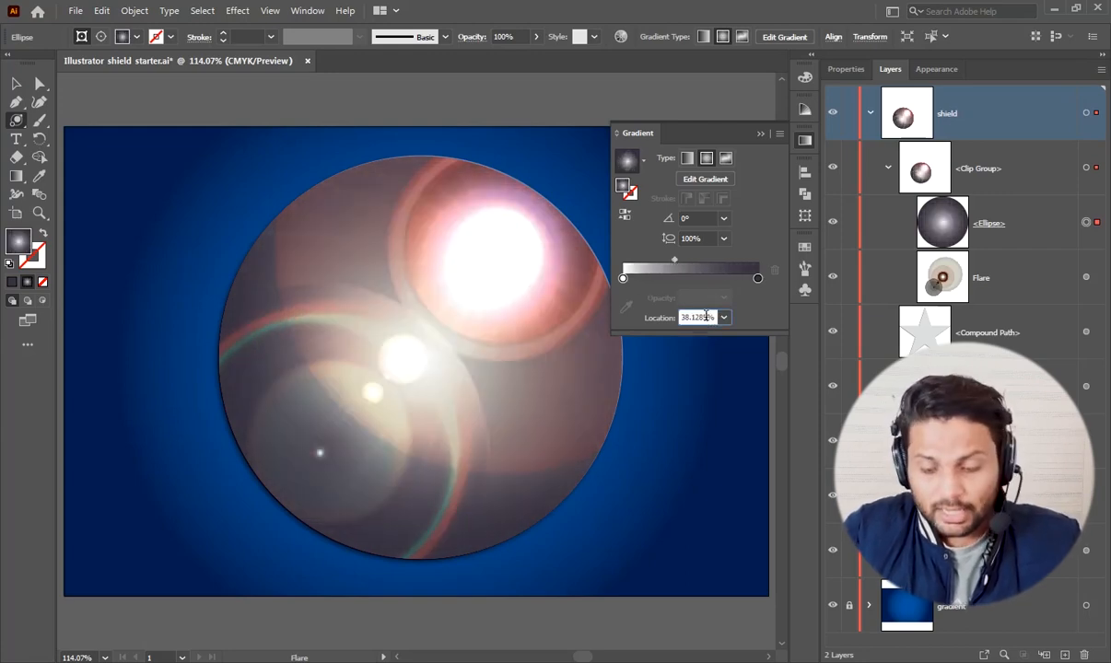
{"action": "type", "text": "75"}
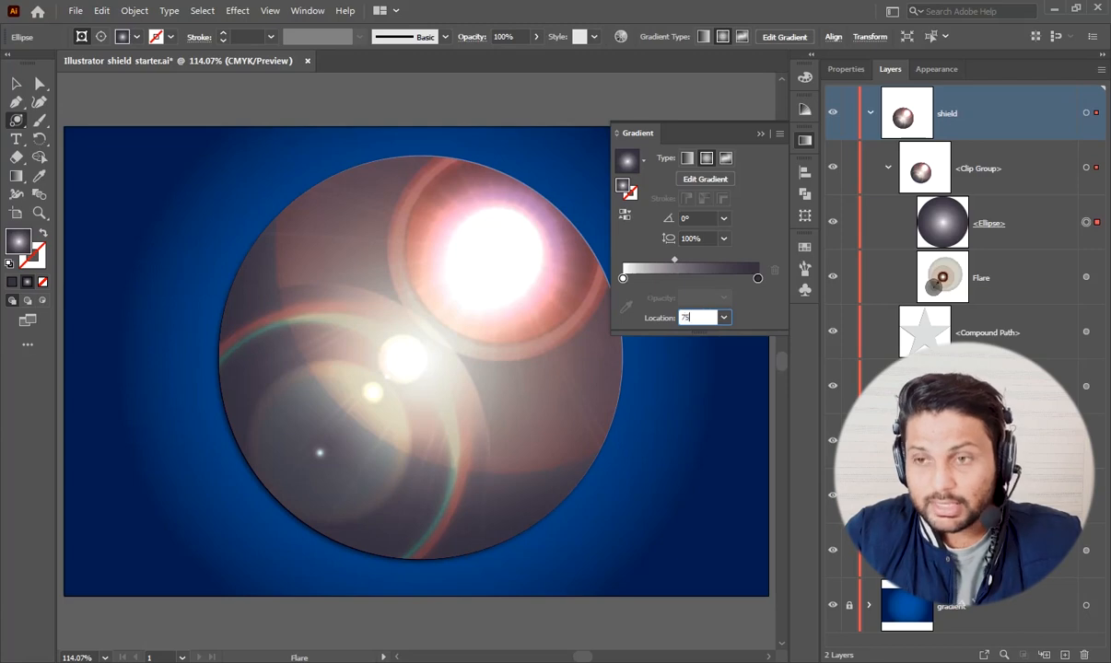
{"action": "key", "text": "Return"}
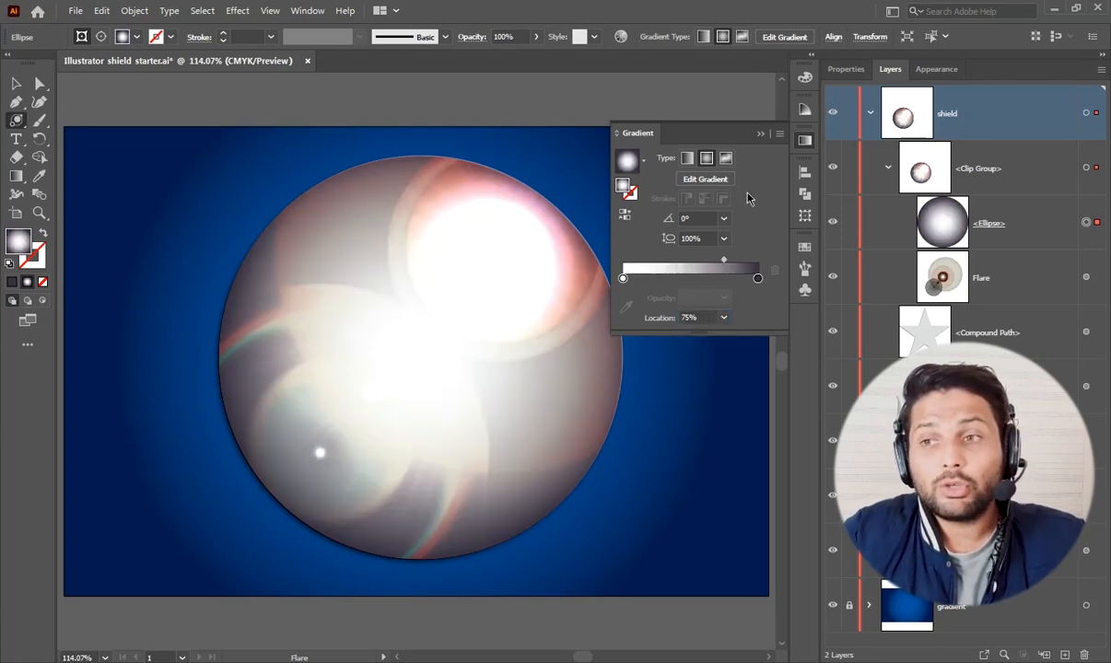
{"action": "left_click", "coordinate": [761, 133]}
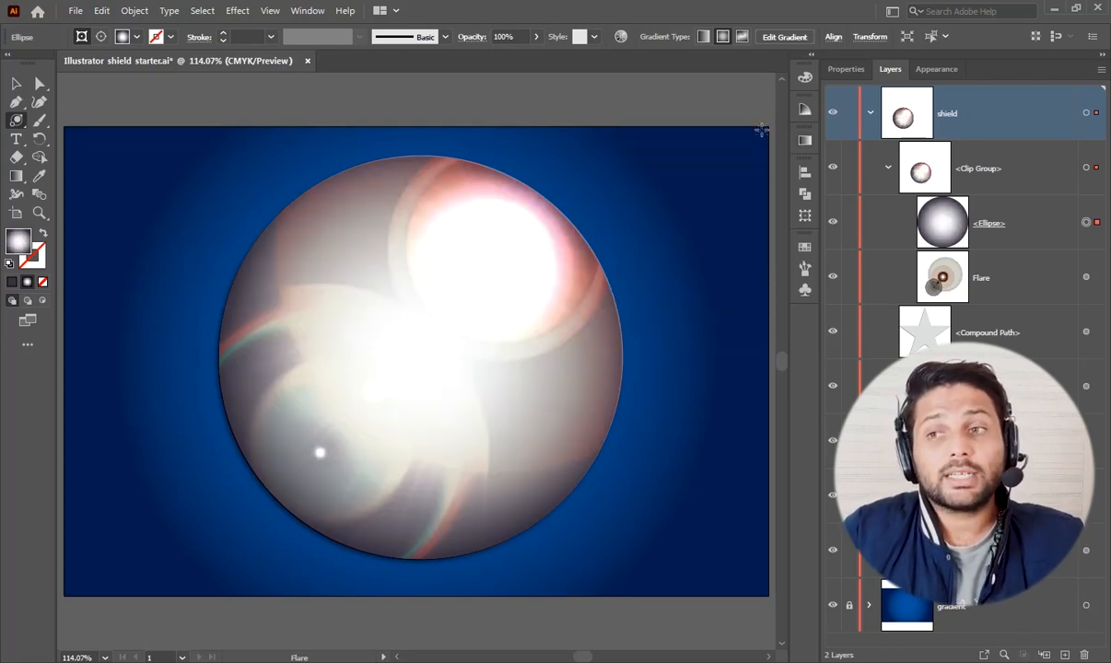
Step: Set the blending mode of the gradient-filled clipping ellipse to Multiply
{"action": "left_click", "coordinate": [463, 37]}
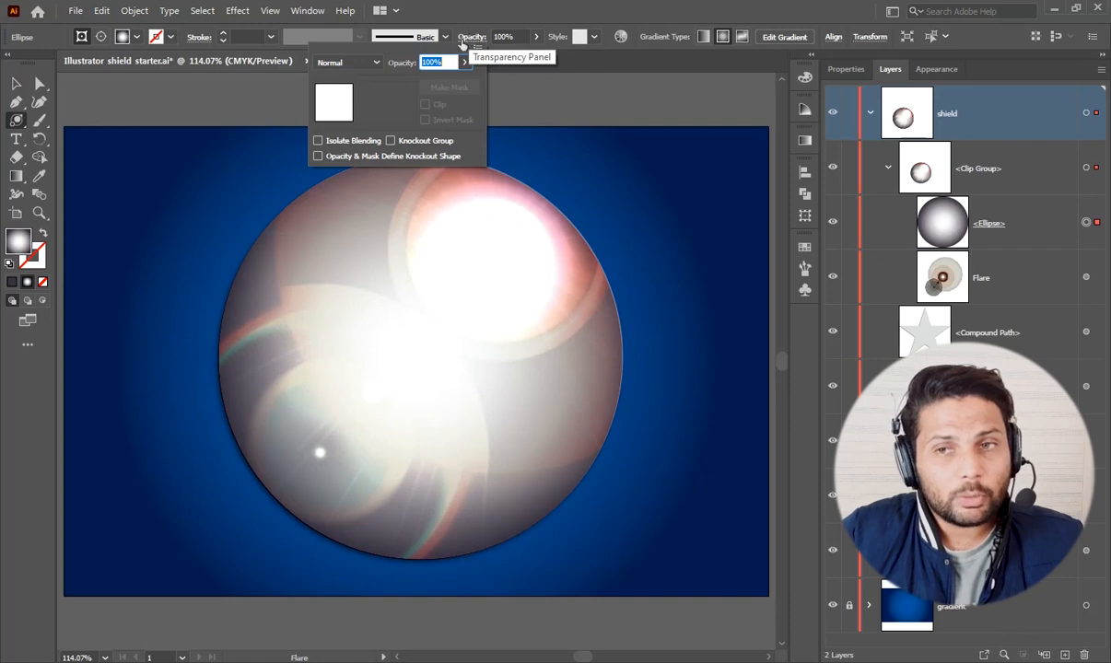
{"action": "left_click", "coordinate": [378, 63]}
{"action": "left_click", "coordinate": [345, 117]}
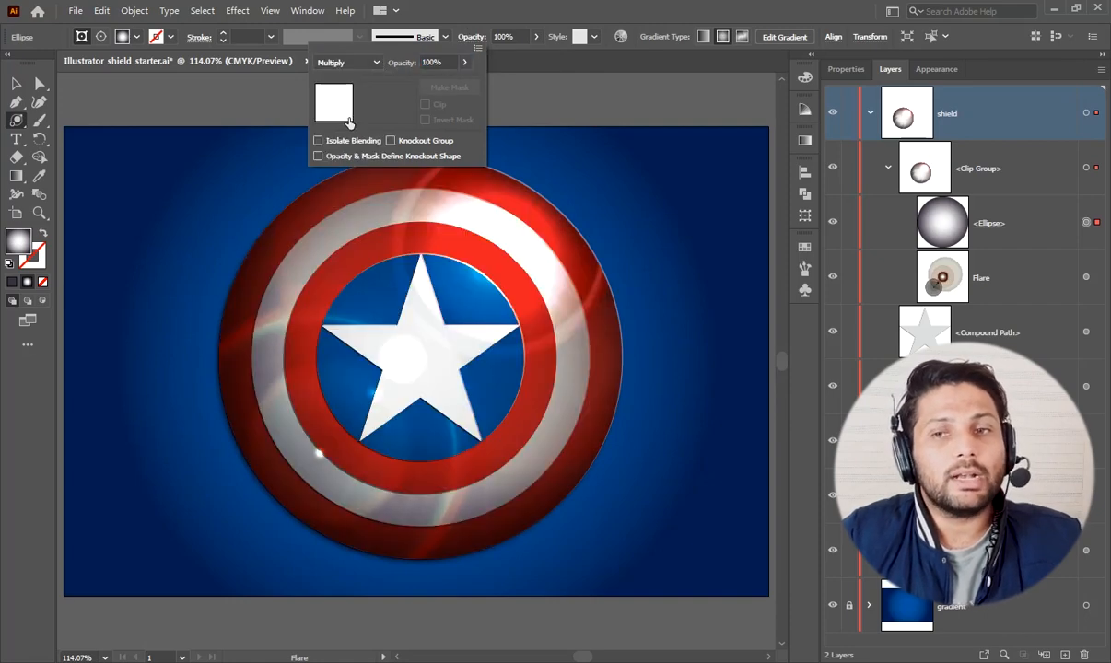
{"action": "left_click", "coordinate": [468, 38]}
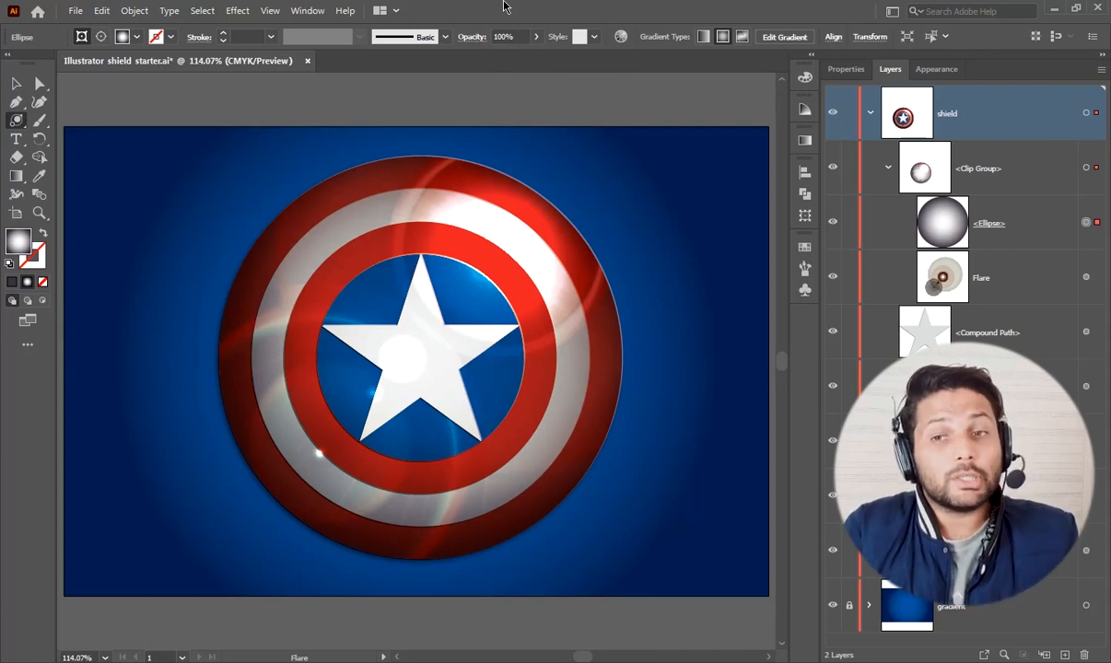
Step: Copy the blue centre ellipse and paste it in front of the clip group, with the clip group collapsed
{"action": "left_click", "coordinate": [887, 167]}
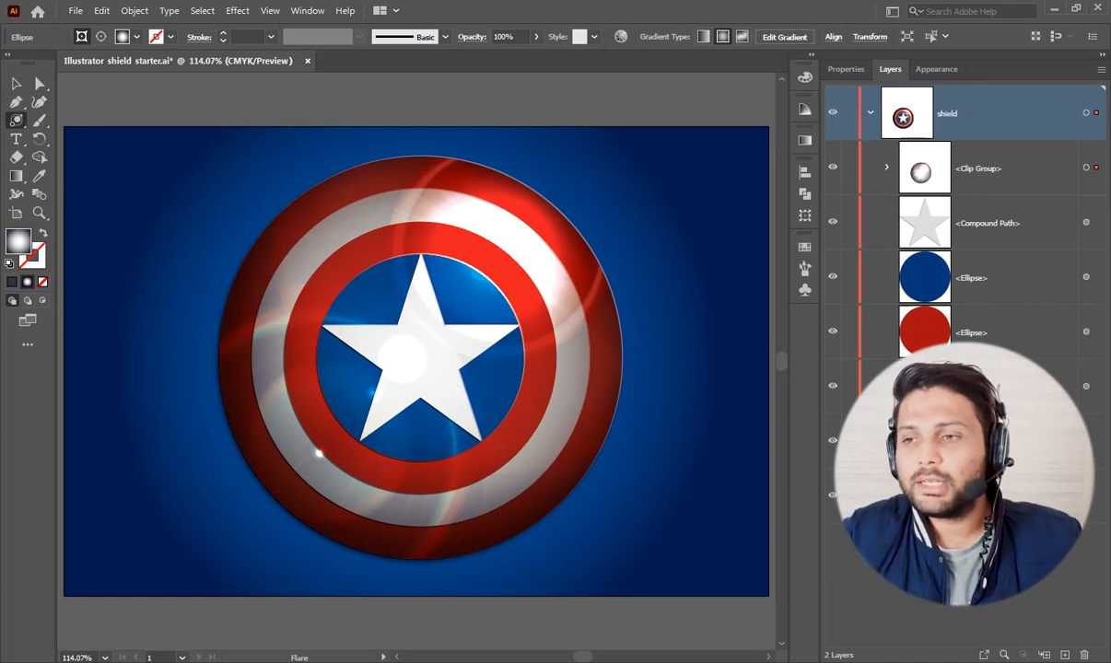
{"action": "left_click", "coordinate": [1086, 278]}
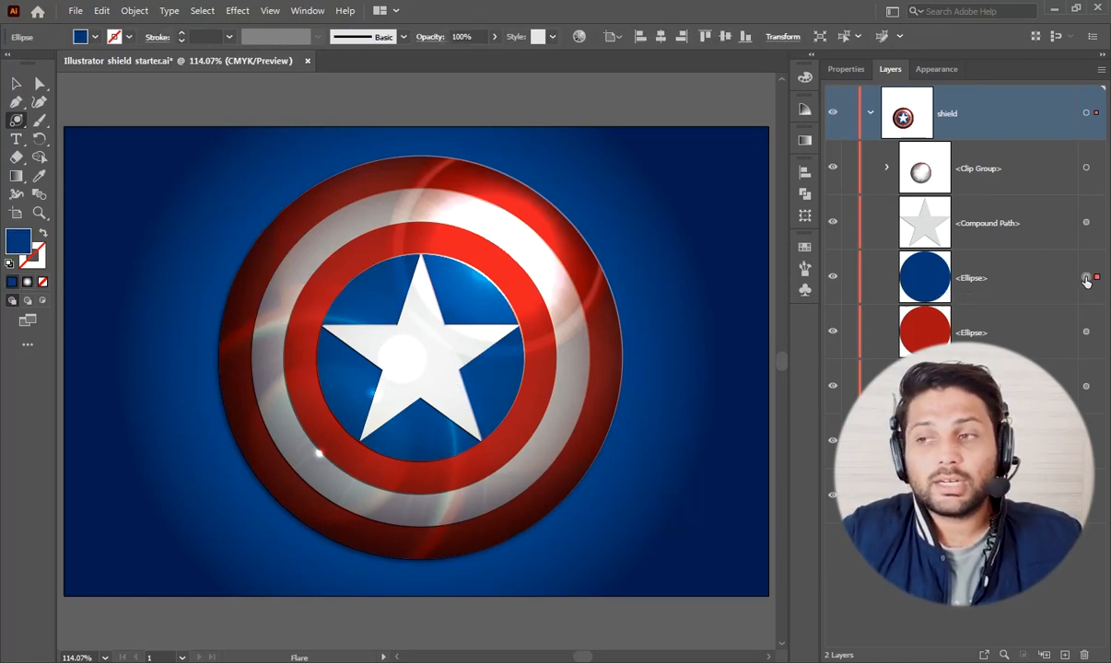
{"action": "left_click", "coordinate": [102, 11]}
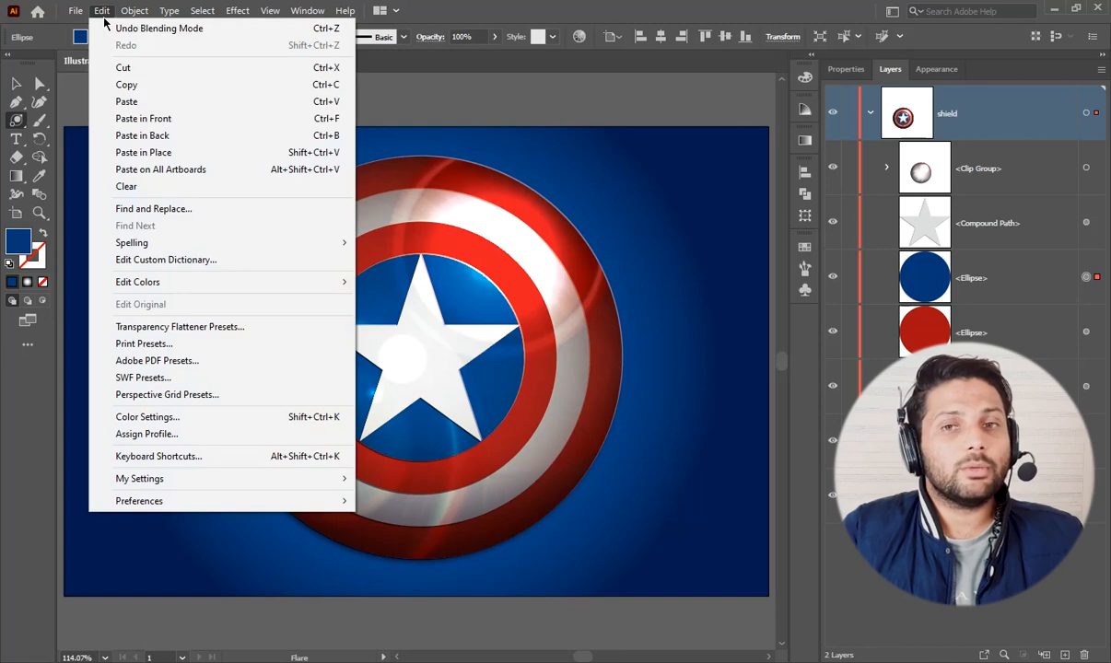
{"action": "left_click", "coordinate": [126, 85]}
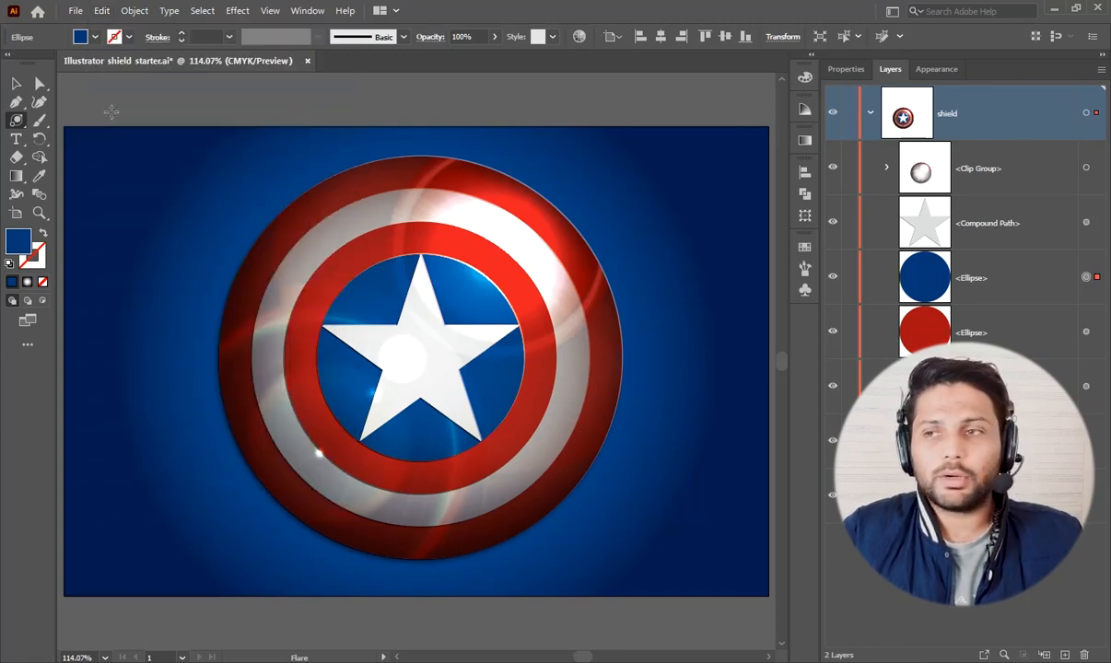
{"action": "left_click", "coordinate": [1086, 170]}
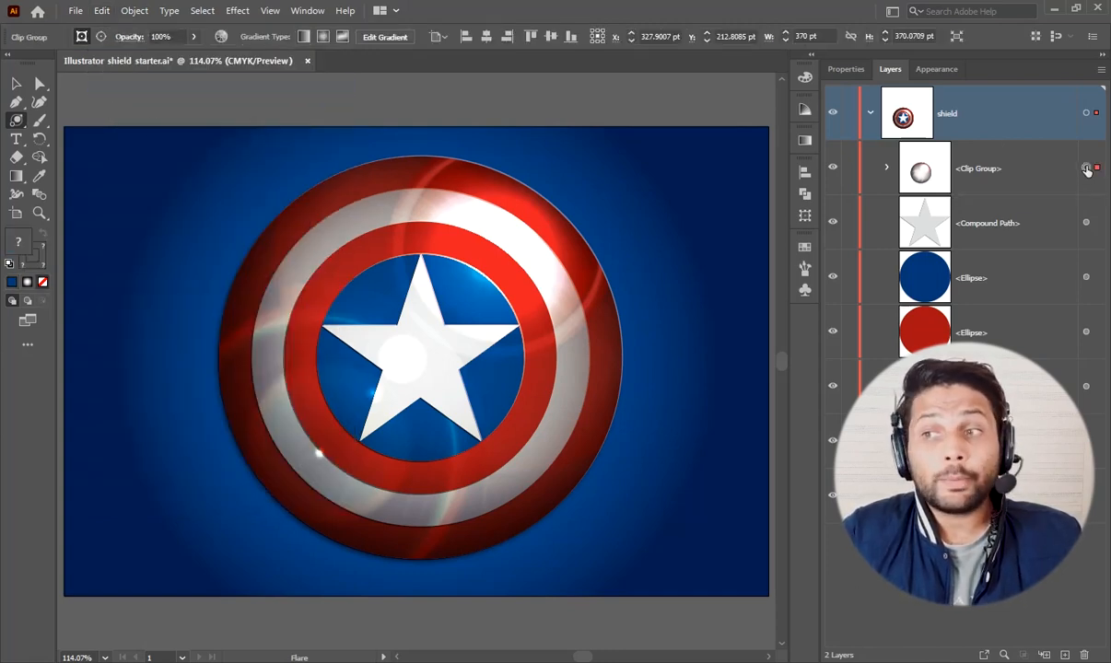
{"action": "left_click", "coordinate": [103, 13]}
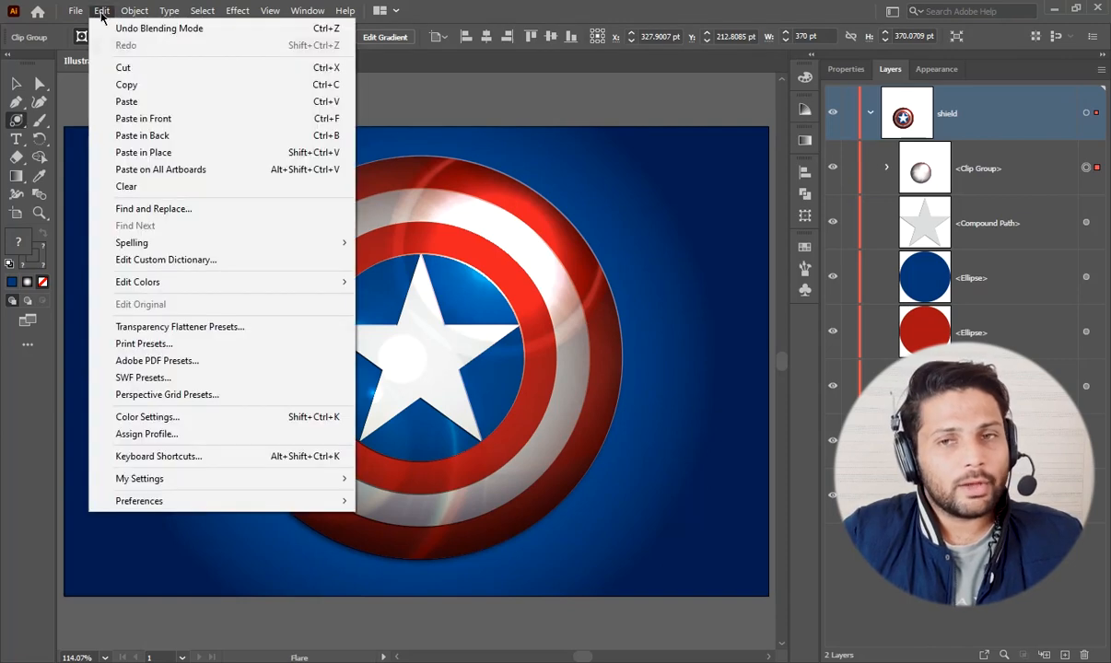
{"action": "left_click", "coordinate": [143, 118]}
{"action": "left_click", "coordinate": [995, 180]}
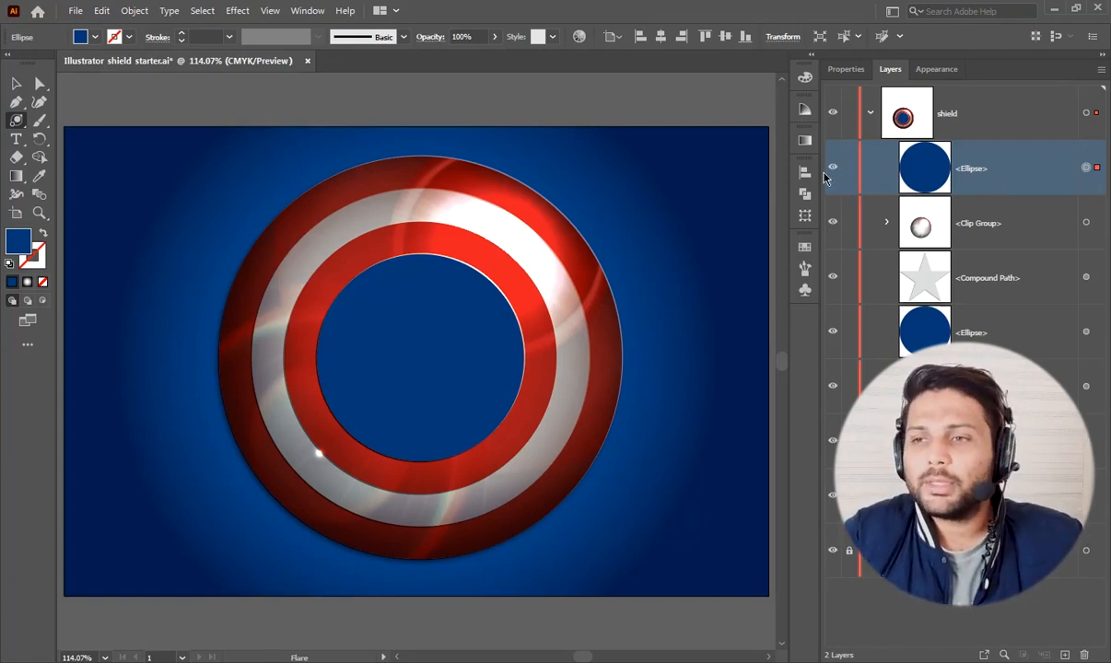
Step: Fill the pasted centre ellipse with the grey-to-white radial gradient swatch, and set it to 50% opacity with Multiply blending
{"action": "left_click", "coordinate": [804, 247]}
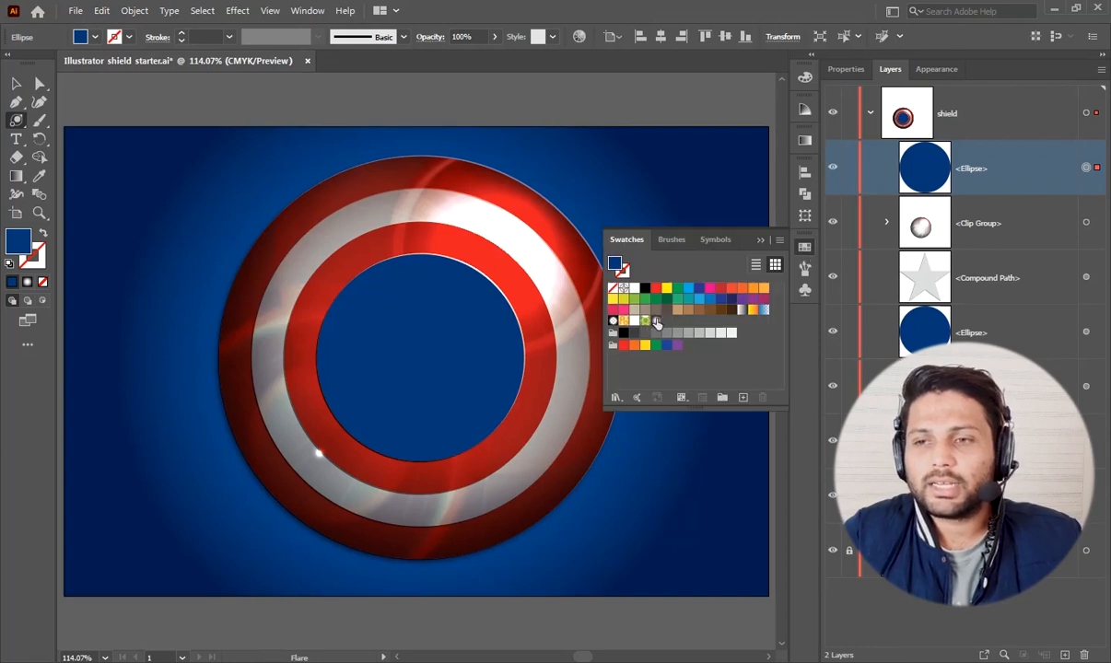
{"action": "left_click", "coordinate": [656, 321]}
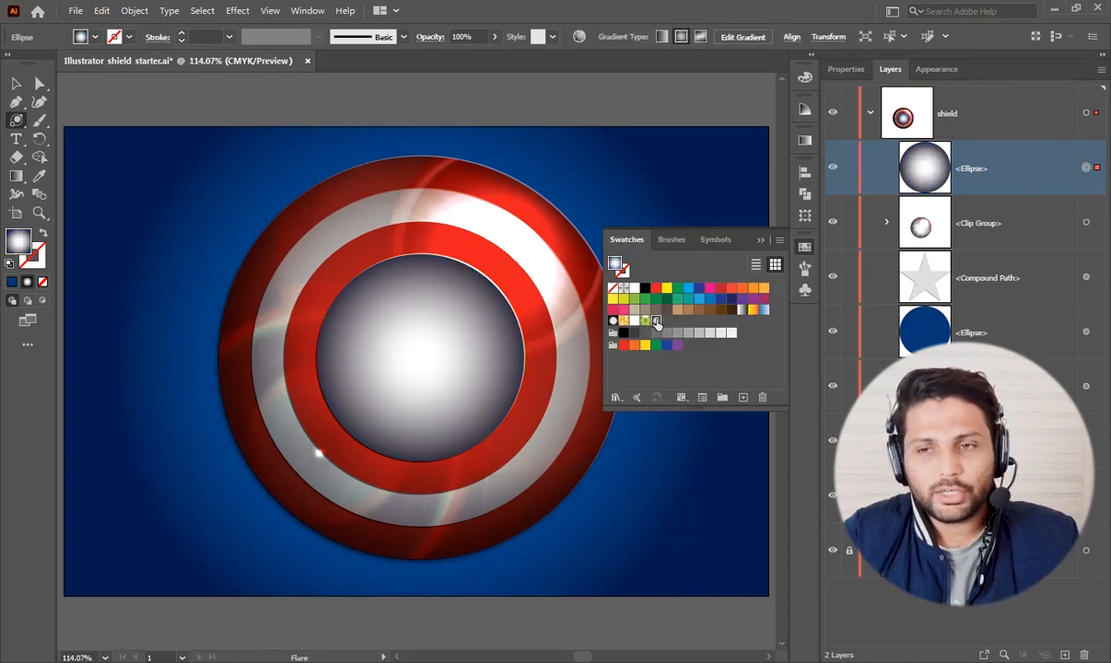
{"action": "left_click", "coordinate": [430, 39]}
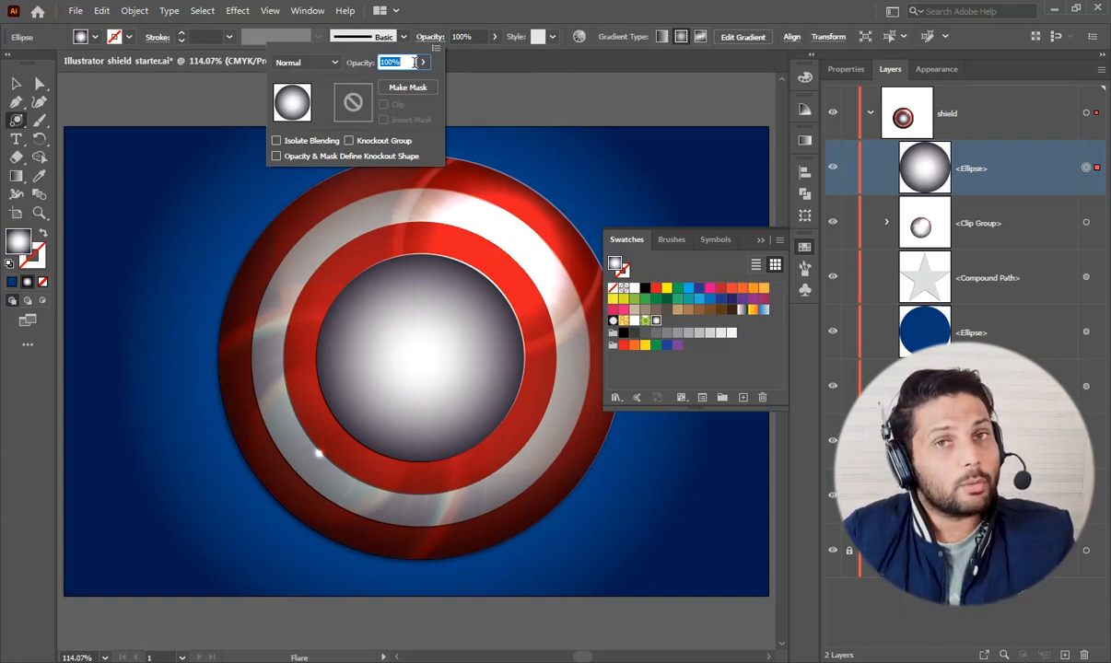
{"action": "type", "text": "50"}
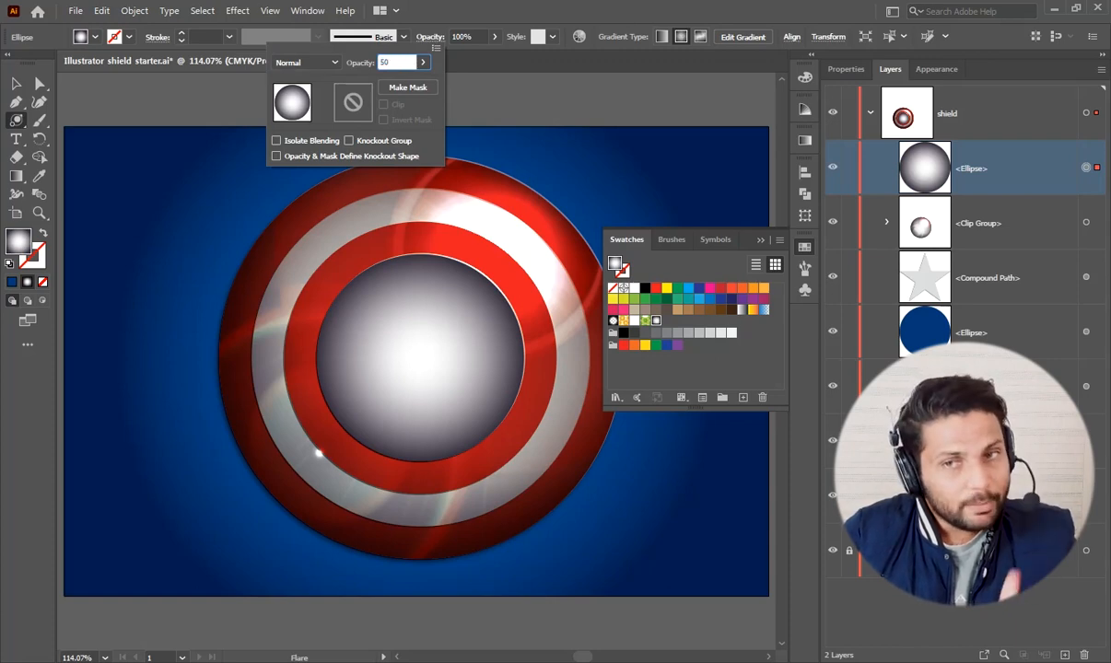
{"action": "left_click", "coordinate": [313, 62]}
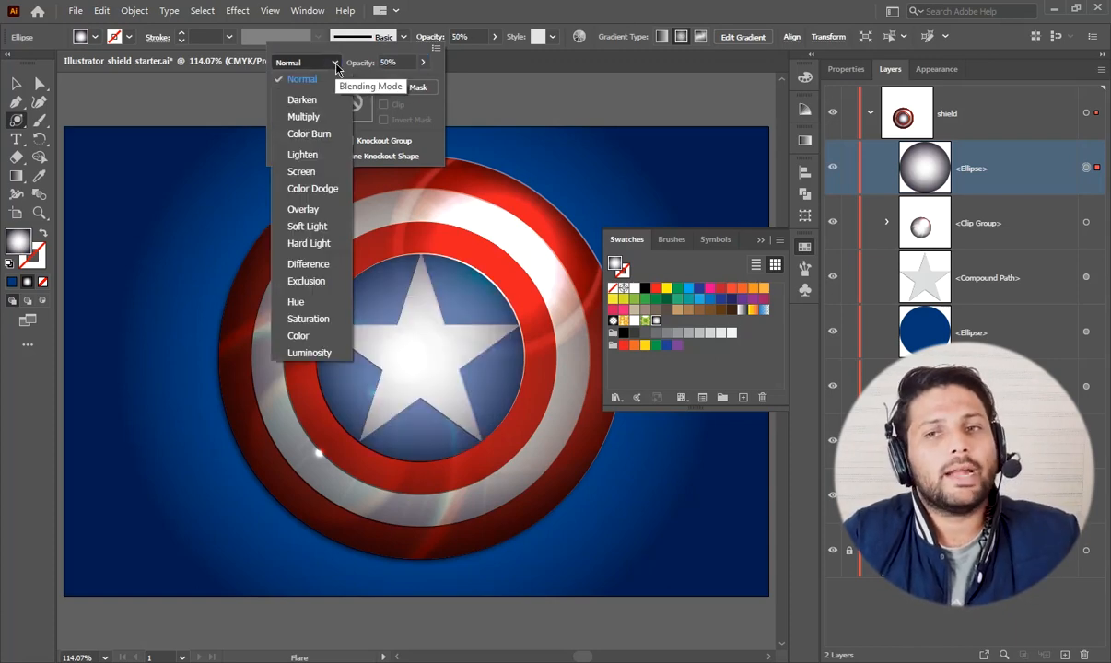
{"action": "left_click", "coordinate": [303, 117]}
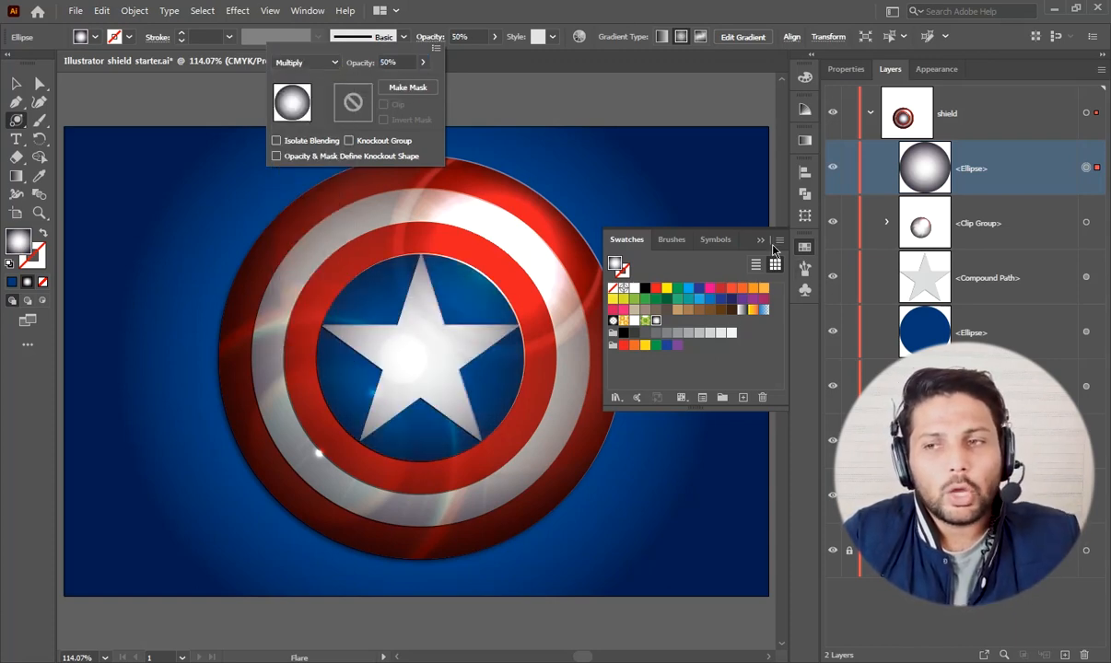
{"action": "left_click", "coordinate": [503, 7]}
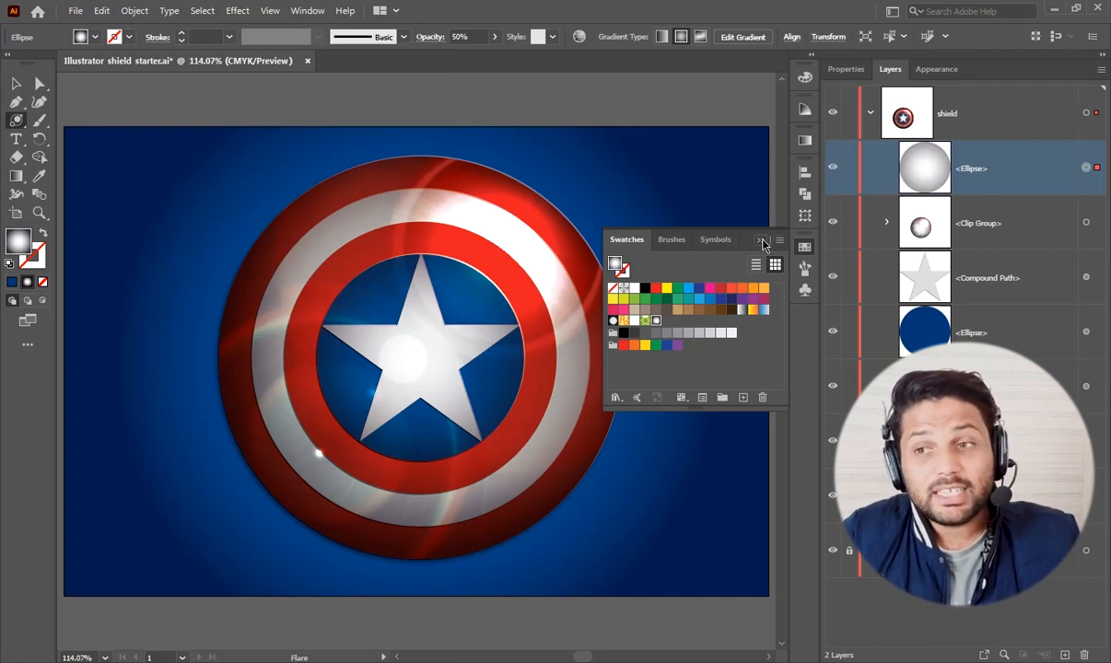
{"action": "left_click", "coordinate": [760, 240]}
{"action": "key", "text": "f"}
{"action": "key", "text": "f"}
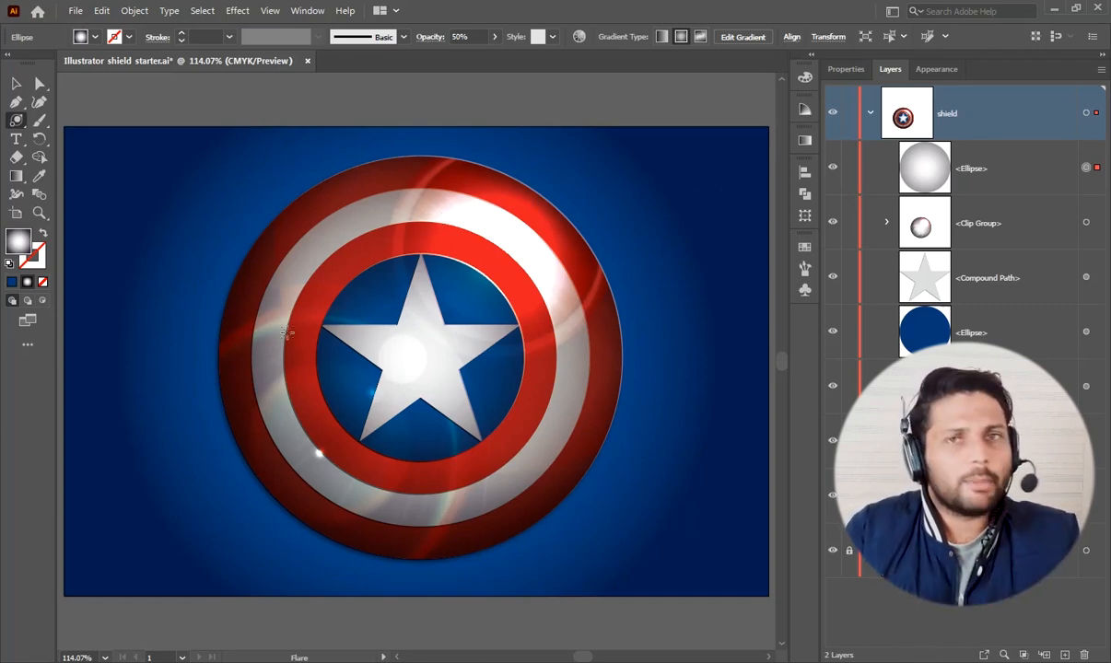
Step: Hide the top gradient ellipse and the lens flare clip group, and reduce the remaining shield shapes to basic appearance
{"action": "left_click", "coordinate": [833, 169]}
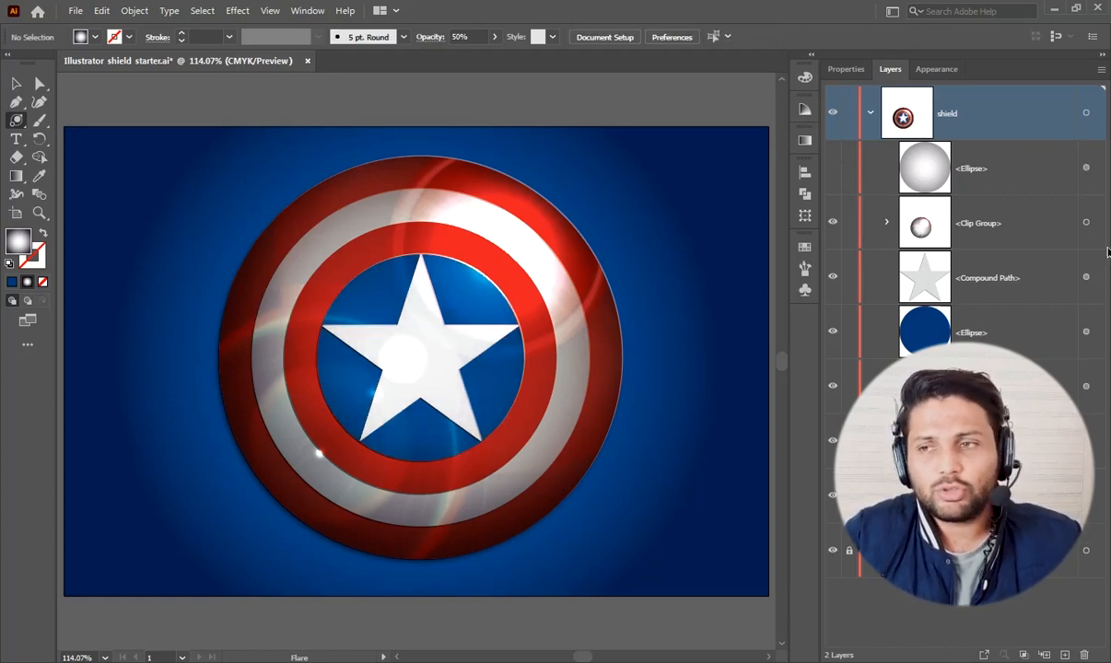
{"action": "left_click", "coordinate": [833, 225]}
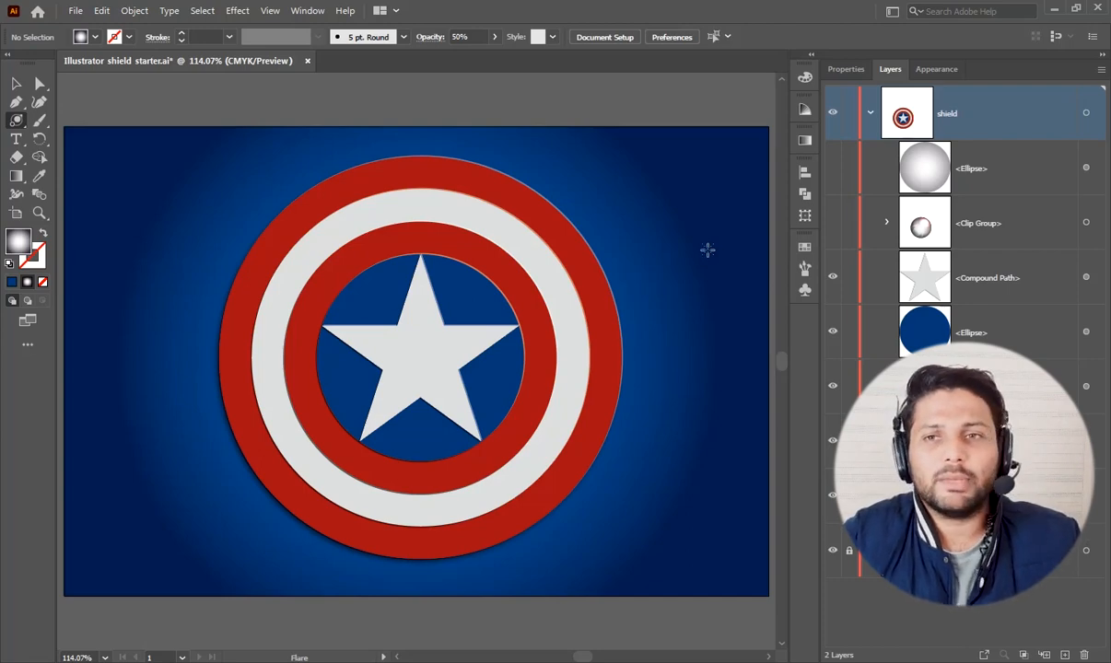
{"action": "left_click", "coordinate": [307, 10]}
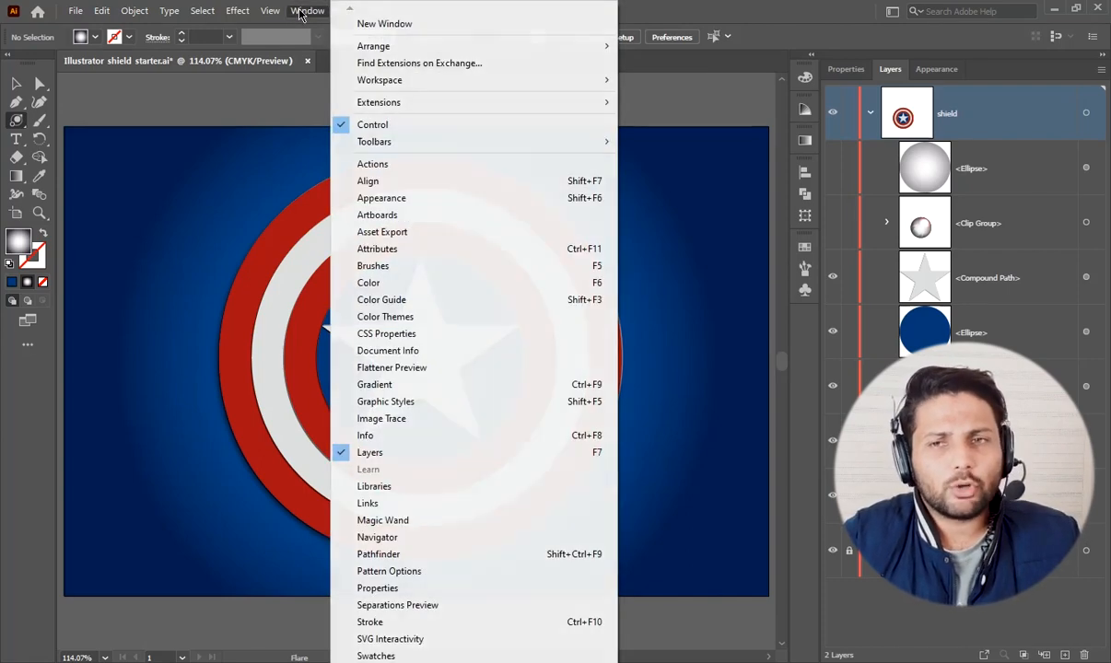
{"action": "left_click", "coordinate": [396, 198]}
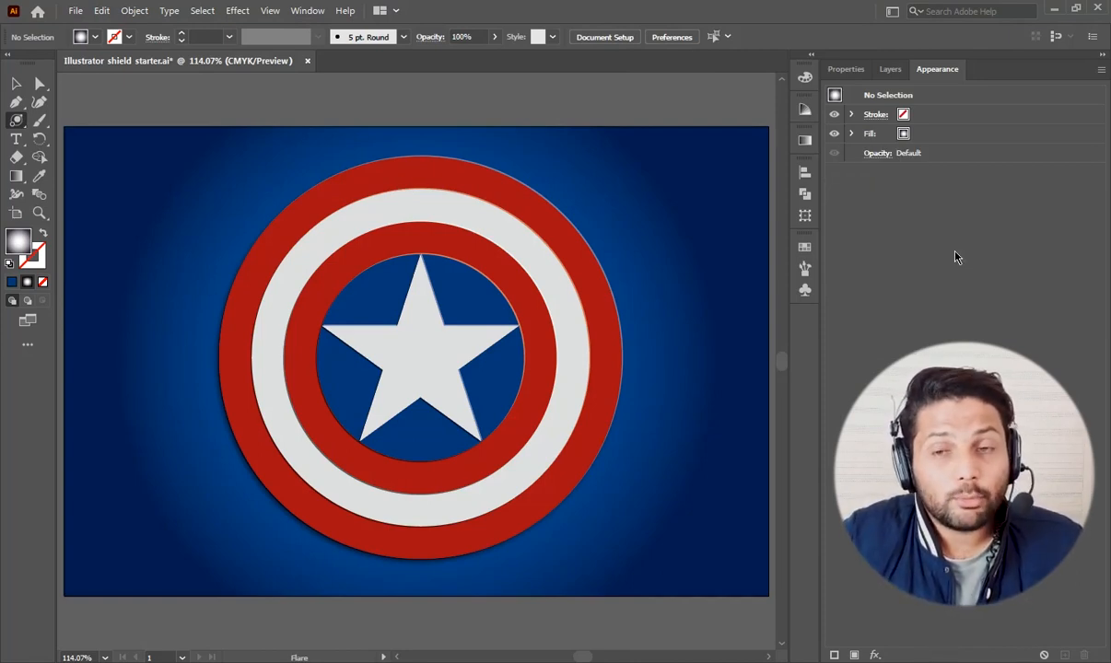
{"action": "key", "text": "ctrl+a"}
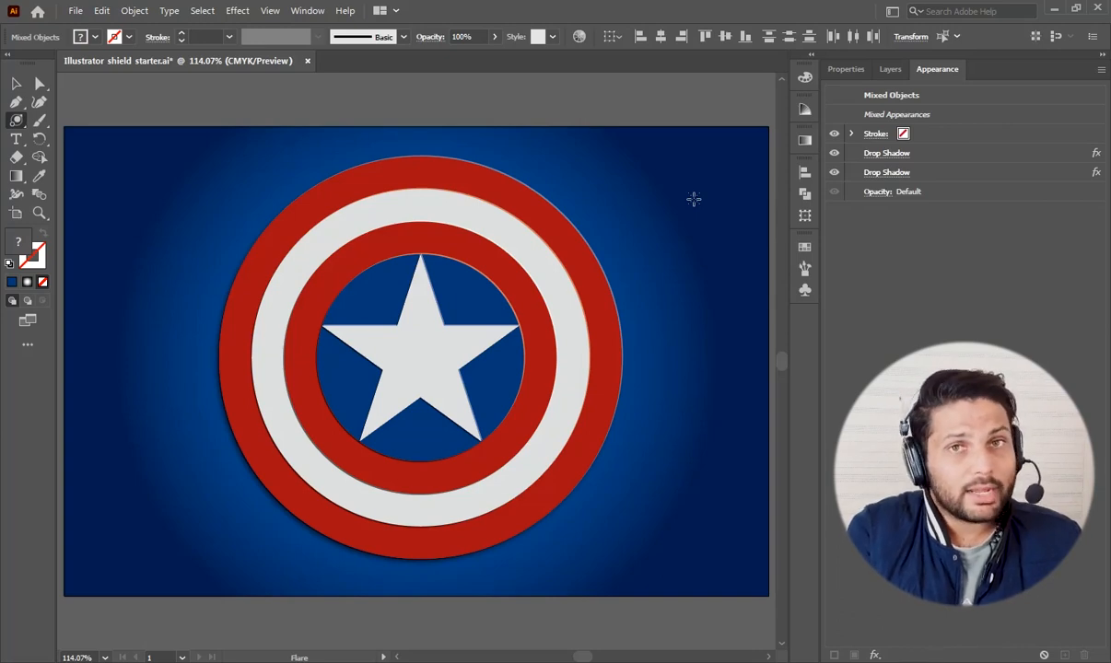
{"action": "key", "text": "ctrl+h"}
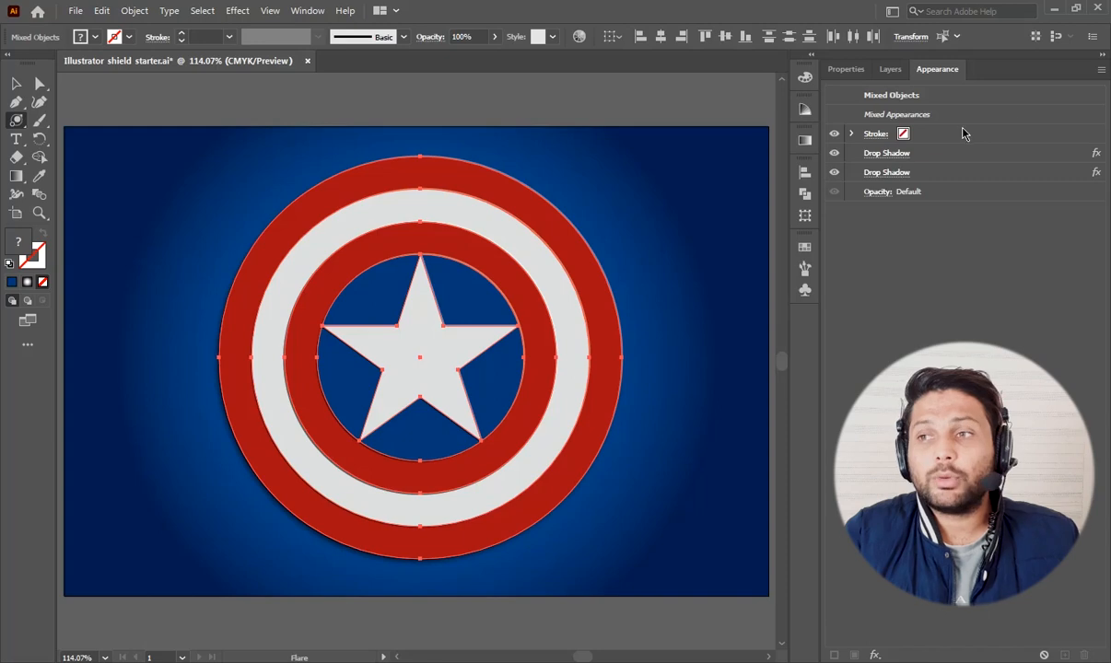
{"action": "left_click", "coordinate": [1102, 70]}
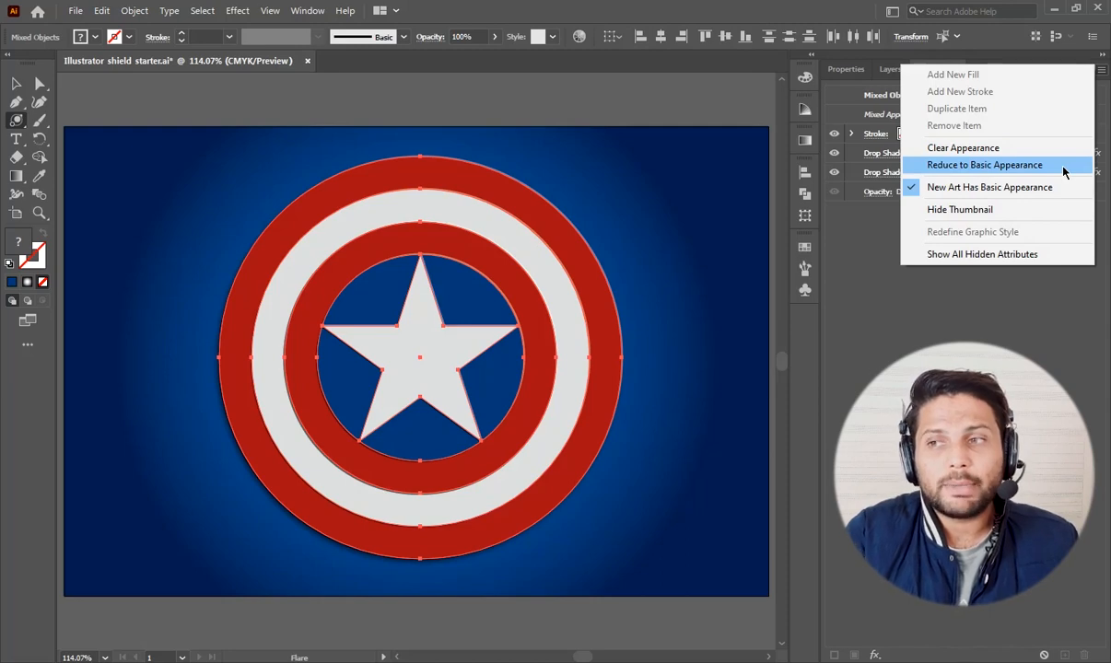
{"action": "left_click", "coordinate": [983, 165]}
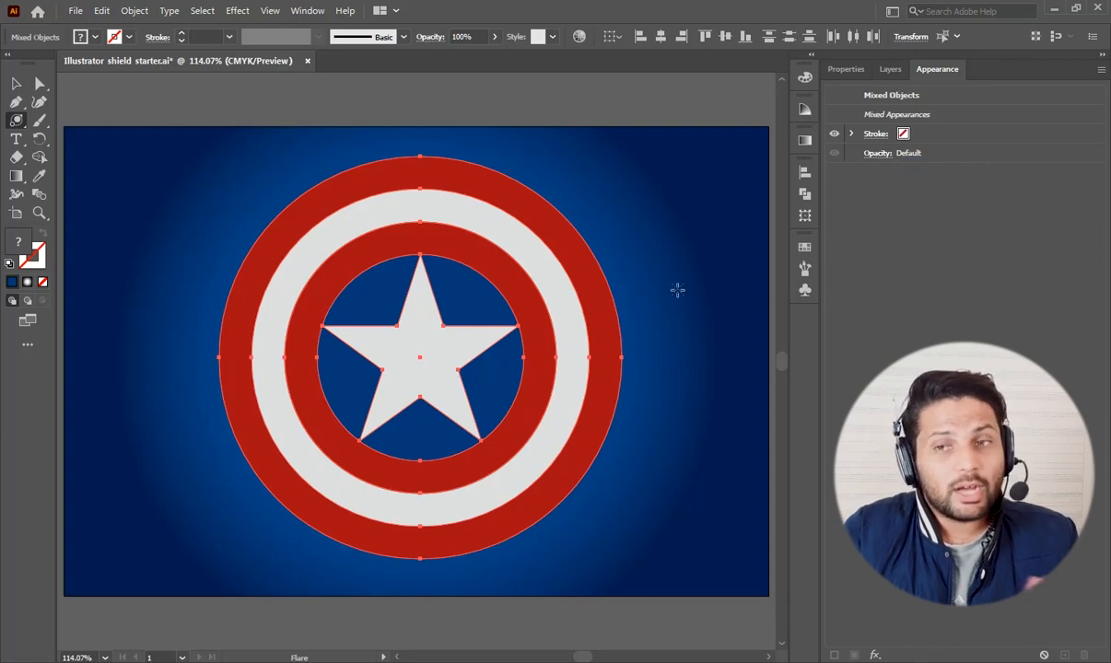
Step: Copy the selected shield shapes and paste them as a shape layer into the grunge background texture document in Photoshop
{"action": "left_click", "coordinate": [103, 10]}
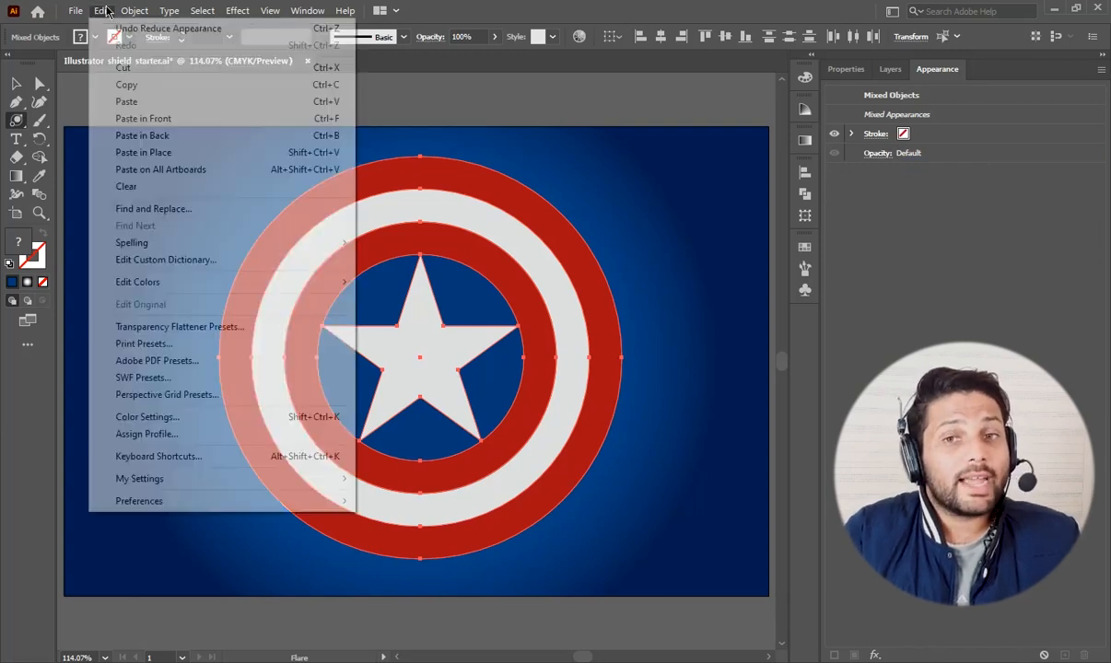
{"action": "left_click", "coordinate": [138, 84]}
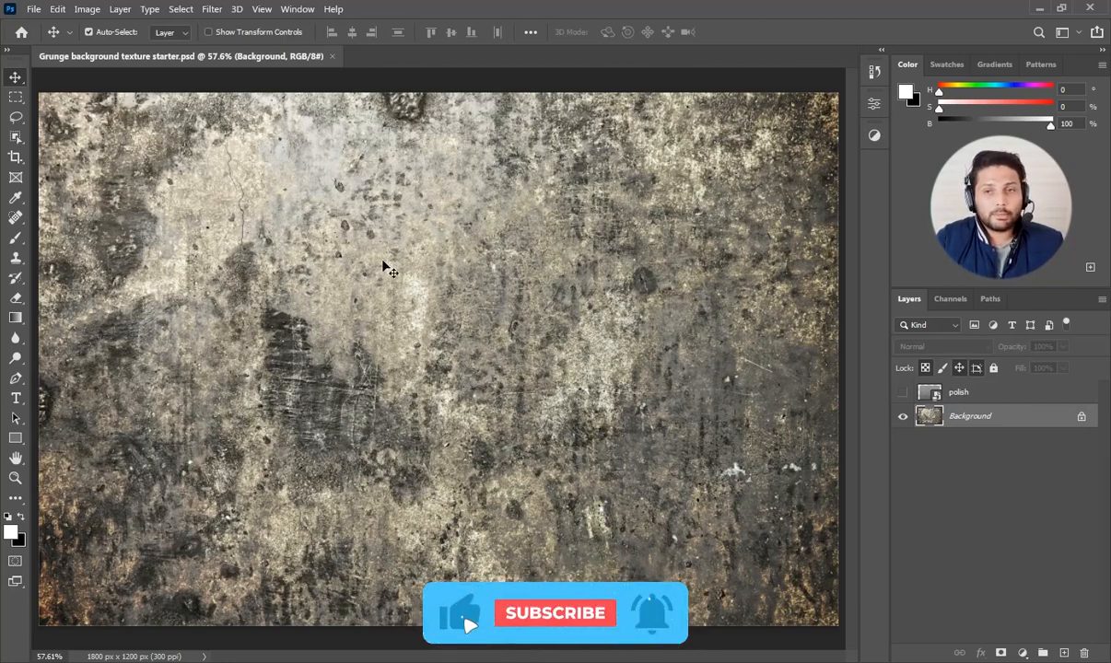
{"action": "left_click", "coordinate": [57, 10]}
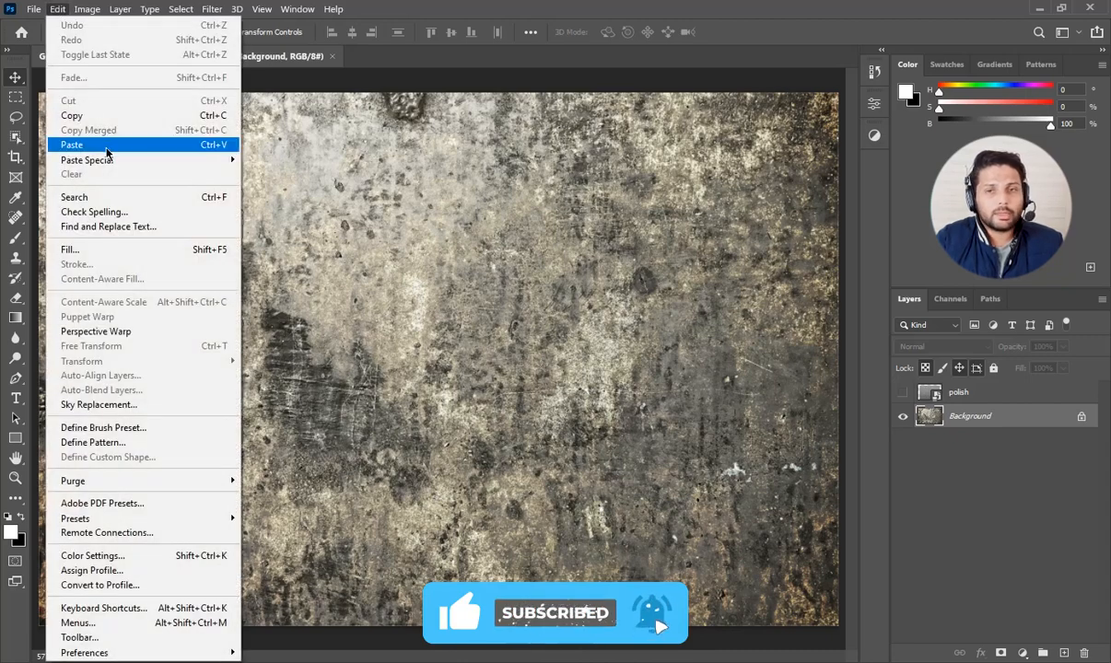
{"action": "left_click", "coordinate": [164, 149]}
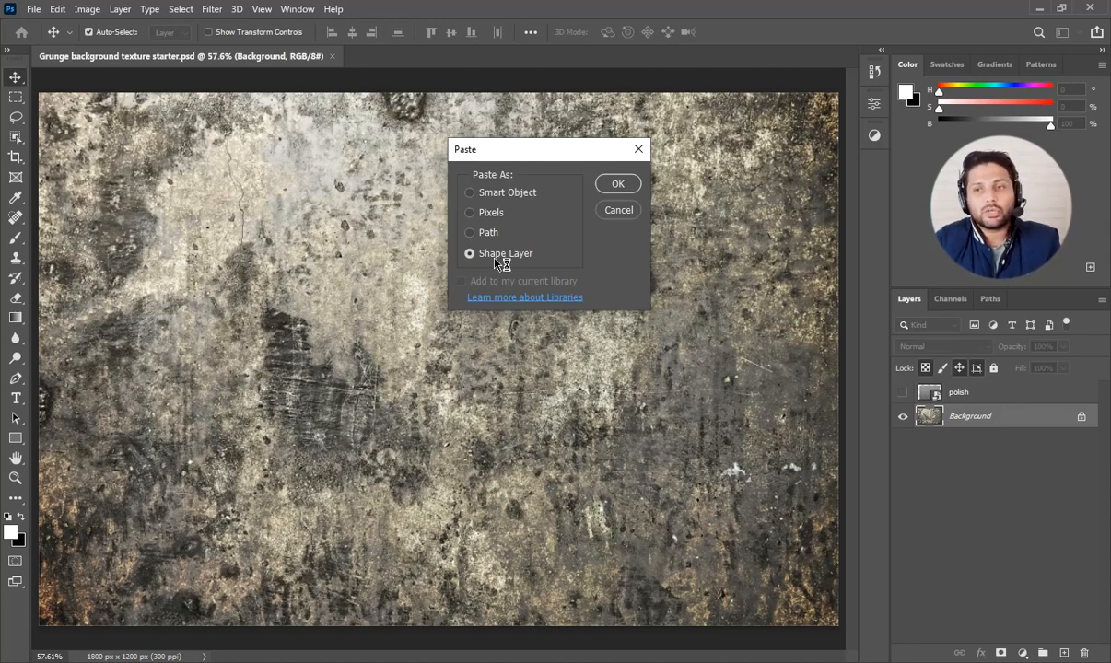
{"action": "left_click", "coordinate": [618, 184]}
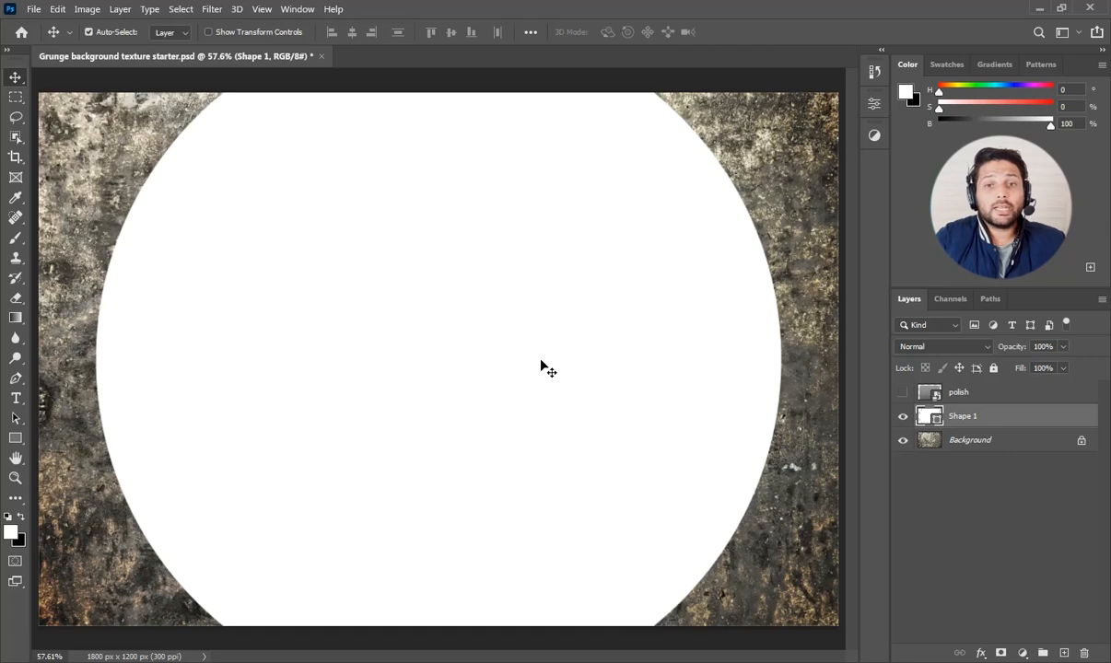
Step: Scale the pasted shield shape down proportionally to about 53% around its centre so it fits inside the canvas
{"action": "left_click", "coordinate": [18, 420]}
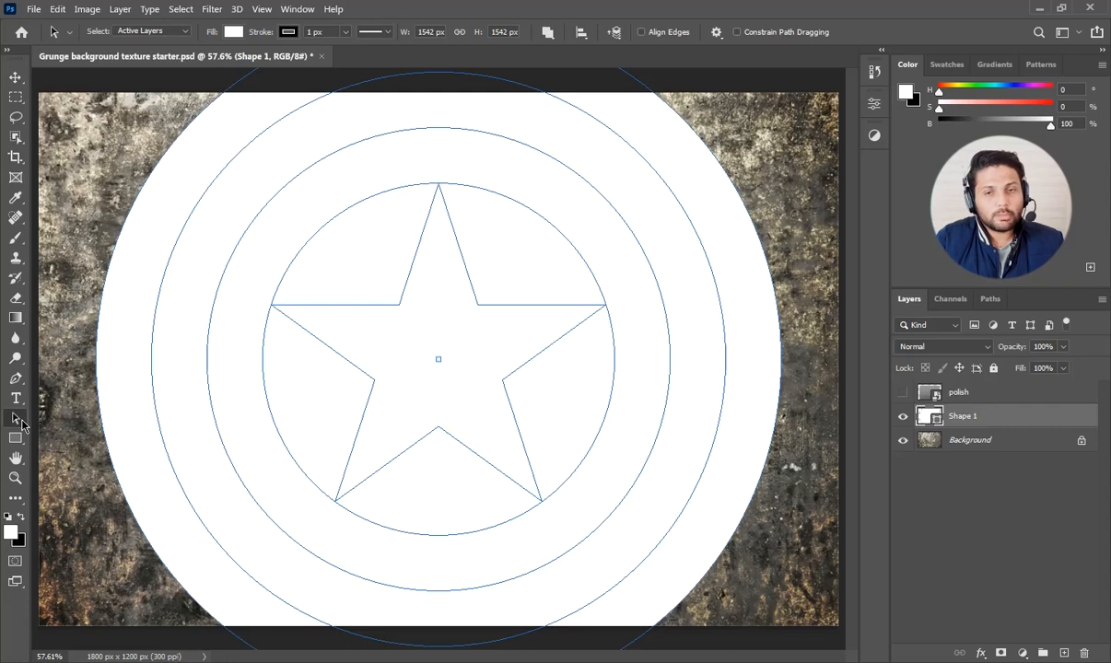
{"action": "left_click", "coordinate": [67, 11]}
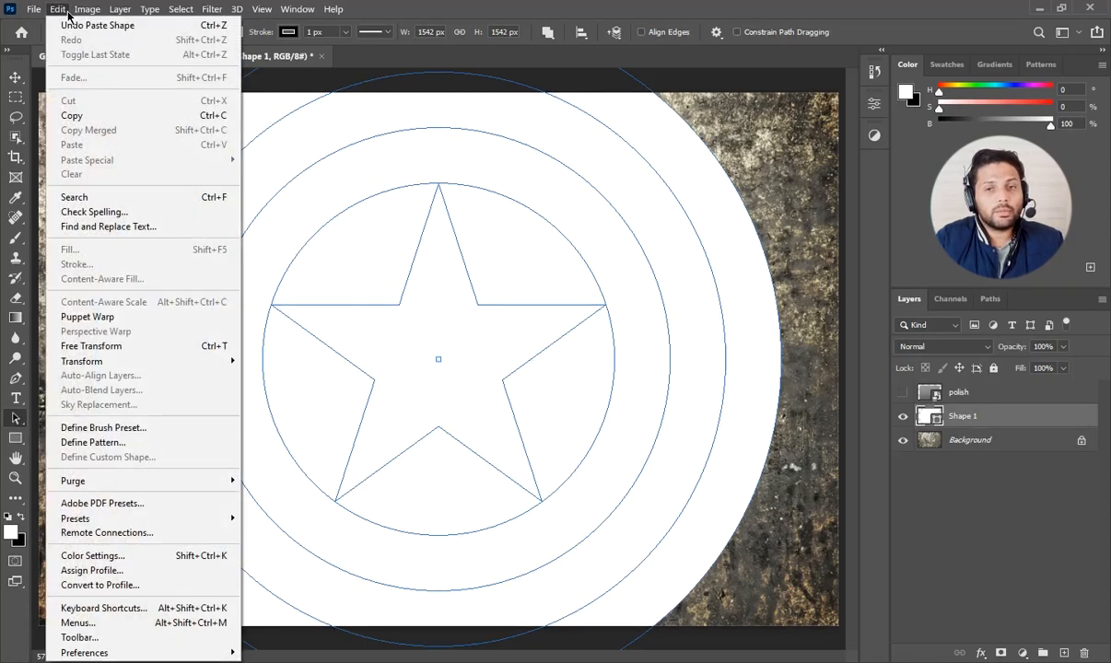
{"action": "left_click", "coordinate": [109, 348]}
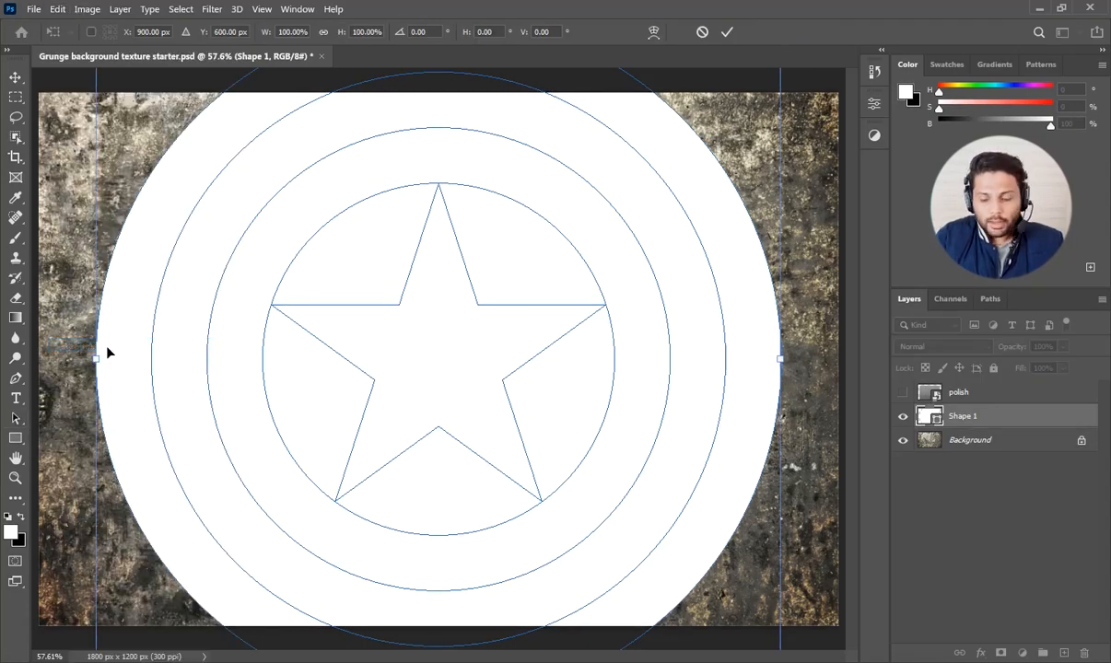
{"action": "key", "text": "ctrl+0"}
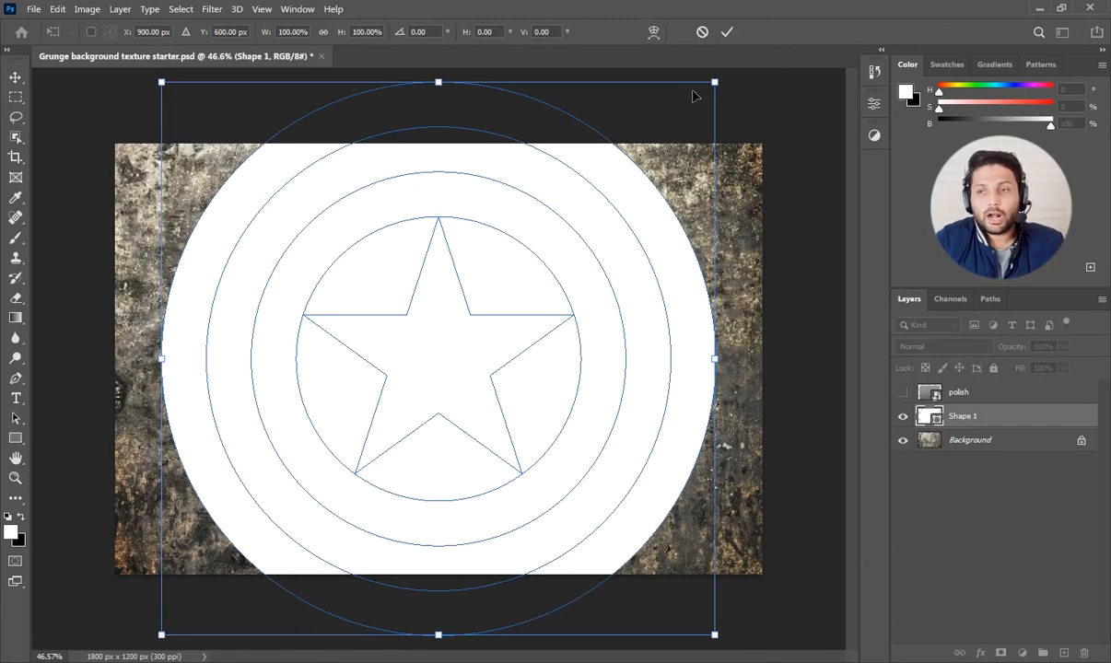
{"action": "left_click_drag", "start_coordinate": [715, 83], "coordinate": [596, 221]}
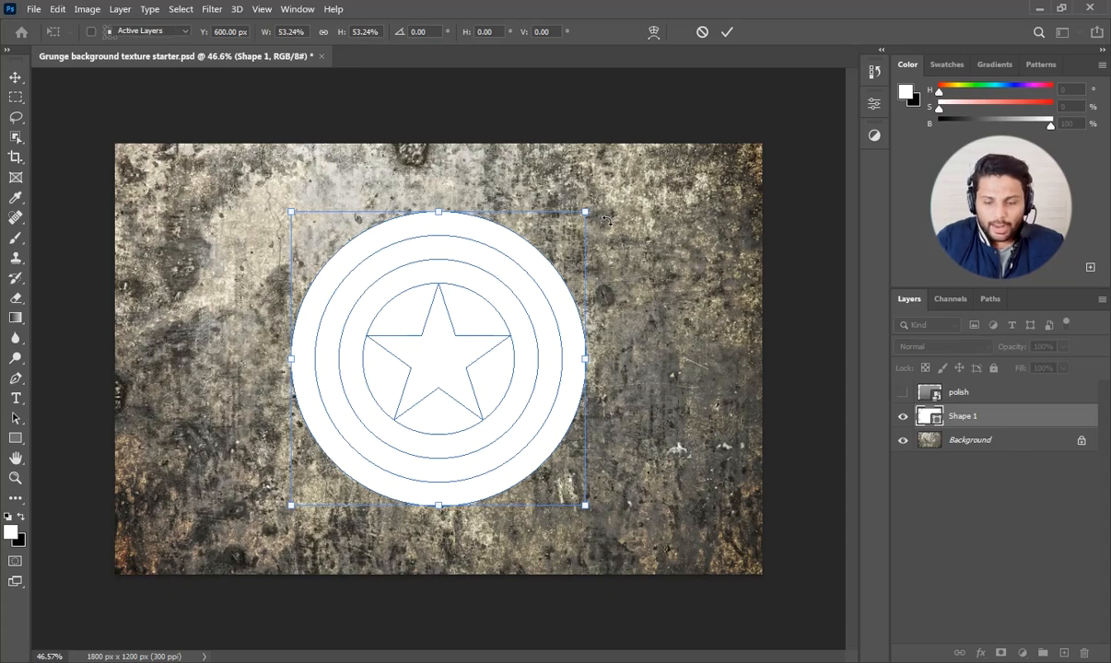
{"action": "key", "text": "Return"}
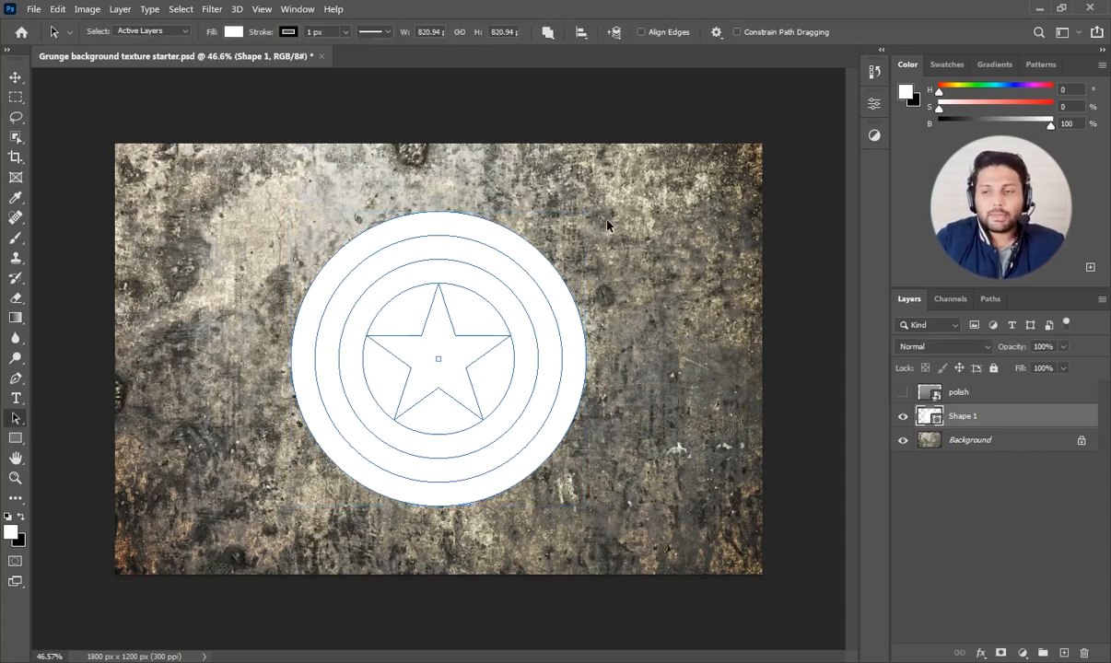
Step: Rename the shield's shape layer to "red 2"
{"action": "double_click", "coordinate": [963, 416]}
{"action": "type", "text": "red 2"}
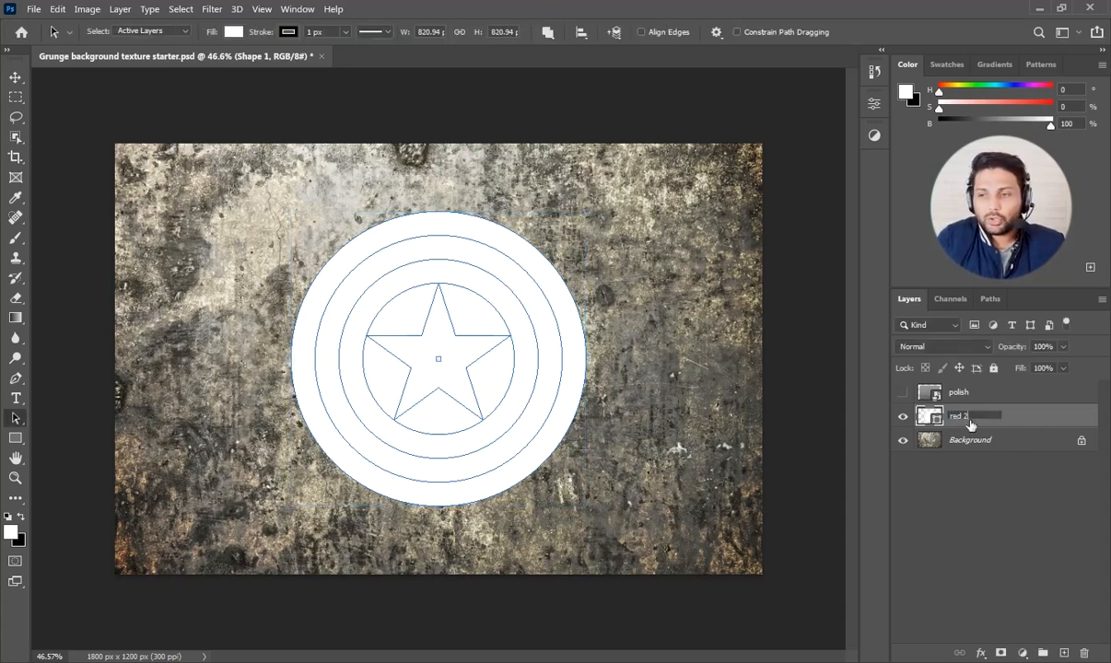
{"action": "key", "text": "Return"}
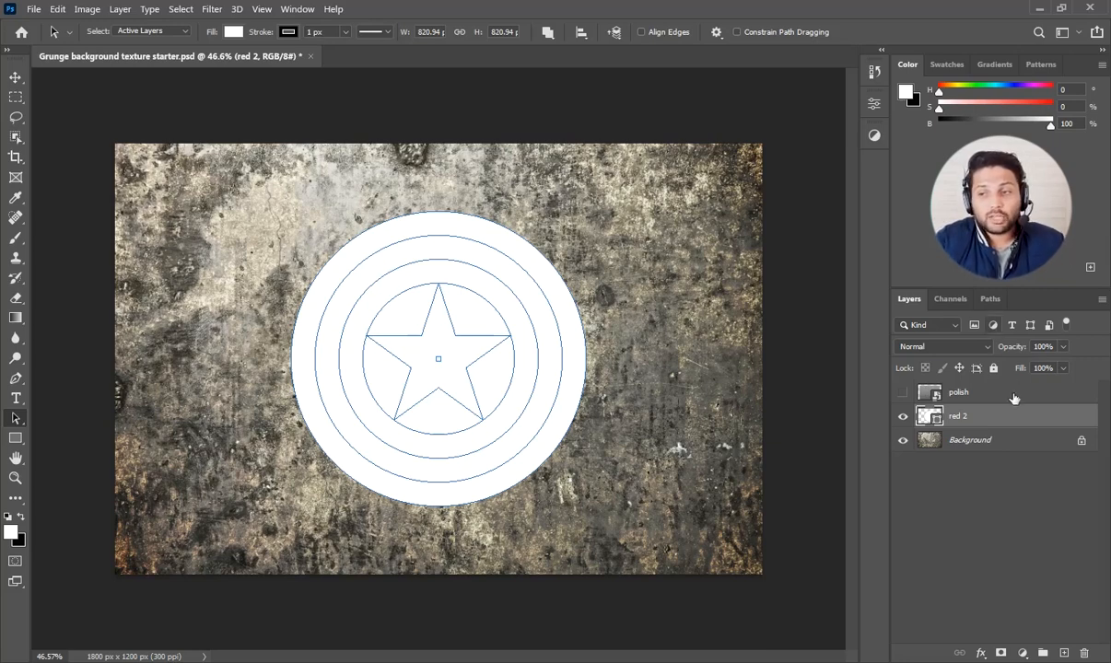
Step: Cut all paths inside the outermost circle into a new shape layer and name it "white"
{"action": "left_click_drag", "start_coordinate": [263, 248], "coordinate": [606, 488]}
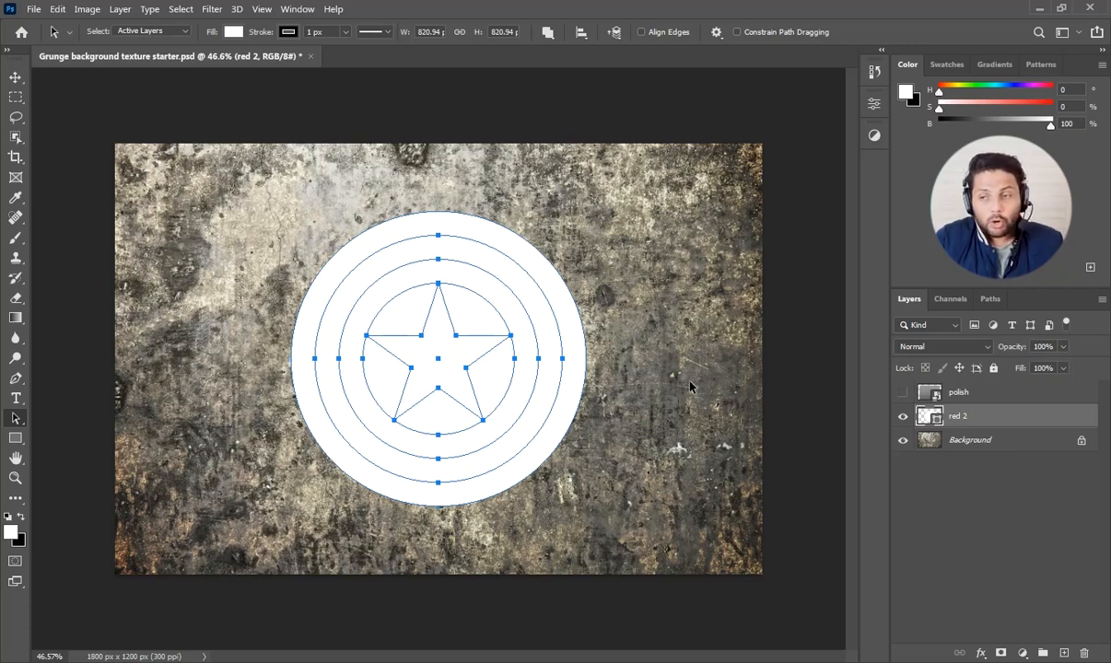
{"action": "key", "text": "ctrl+shift+j"}
{"action": "key", "text": "ctrl+shift+j"}
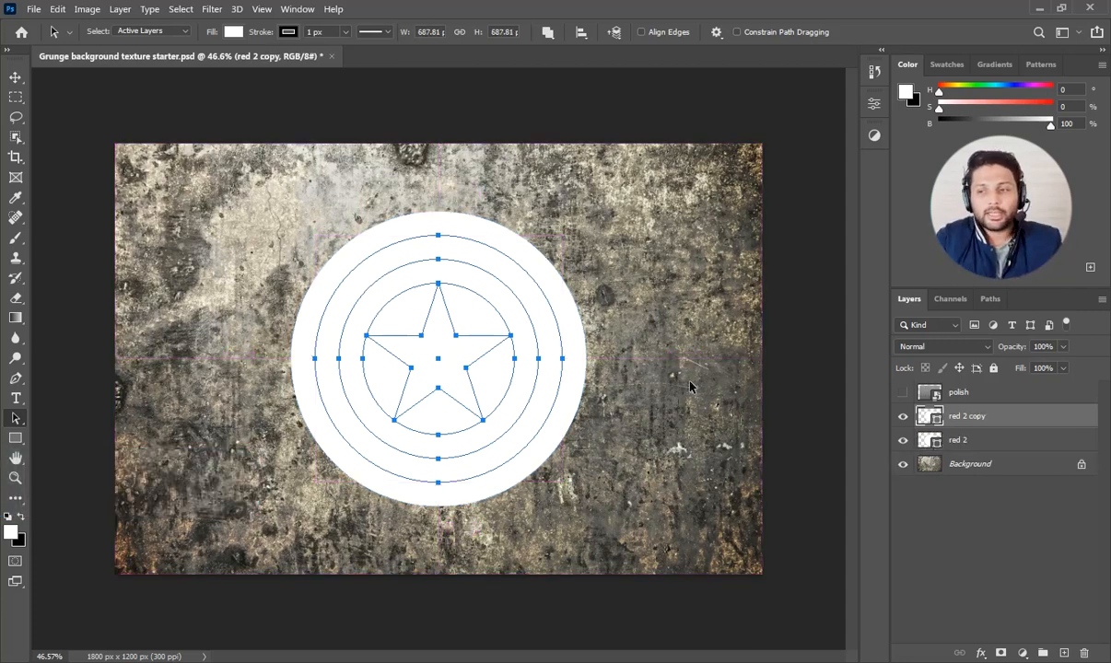
{"action": "double_click", "coordinate": [962, 415]}
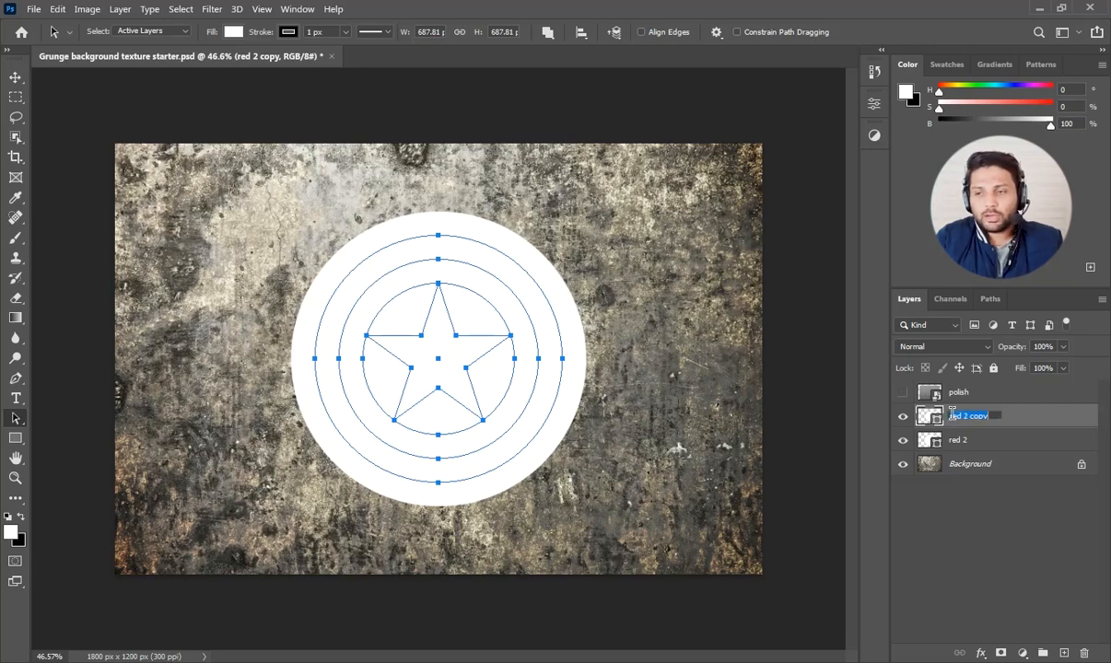
{"action": "type", "text": "sh"}
{"action": "key", "text": "Return"}
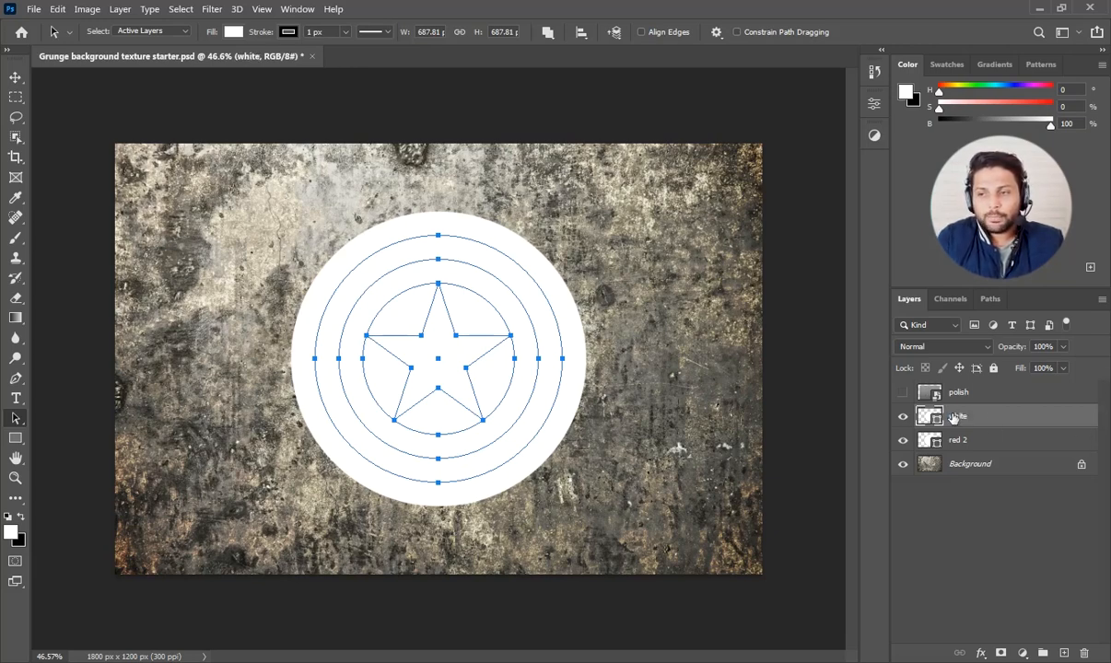
Step: Put the star and the two innermost circles of the white layer on a new shape layer, leaving out its outer circle
{"action": "left_click", "coordinate": [375, 253], "text": "shift"}
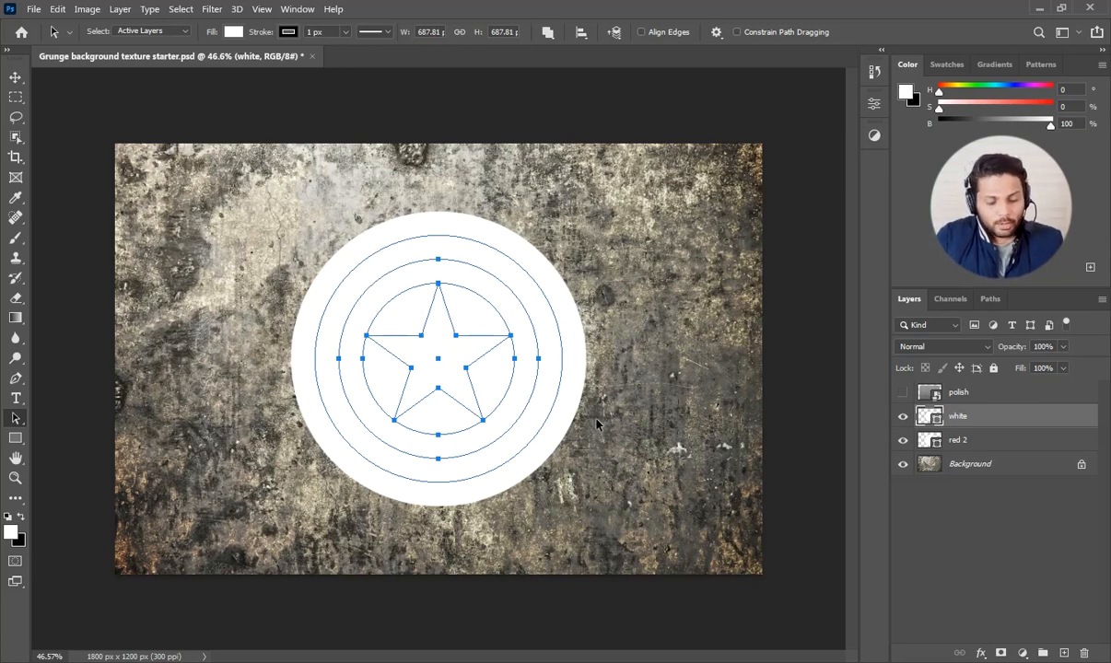
{"action": "key", "text": "ctrl"}
{"action": "key", "text": "ctrl+j"}
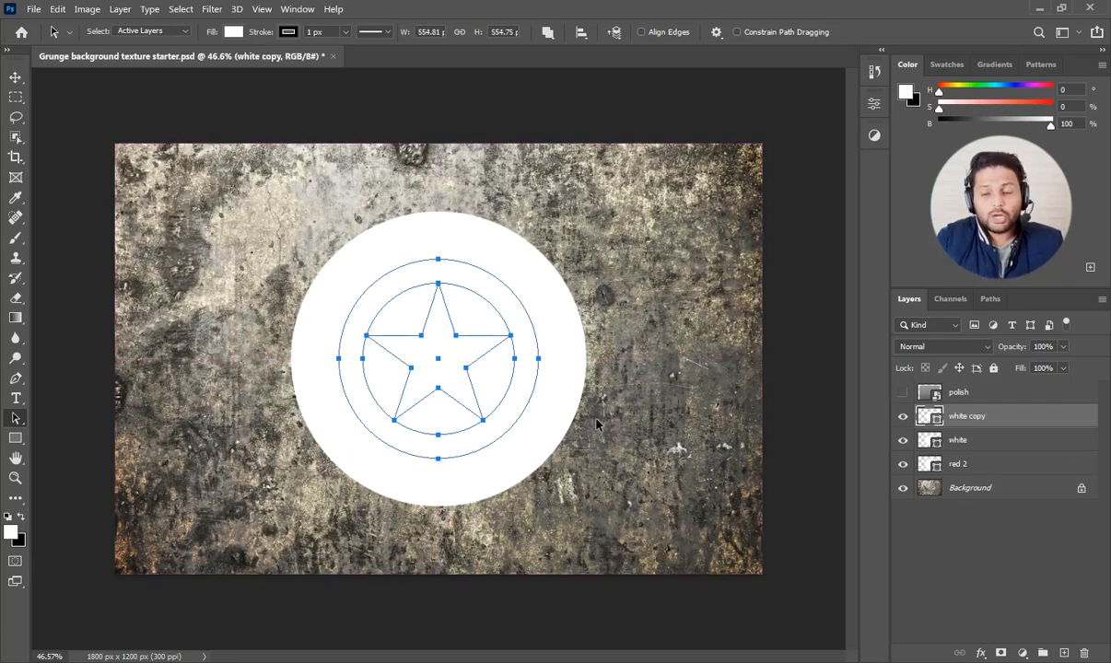
Step: Rename the copied shape layer holding the star and two inner circles to "red 1"
{"action": "double_click", "coordinate": [962, 417]}
{"action": "type", "text": "red 1"}
{"action": "key", "text": "Return"}
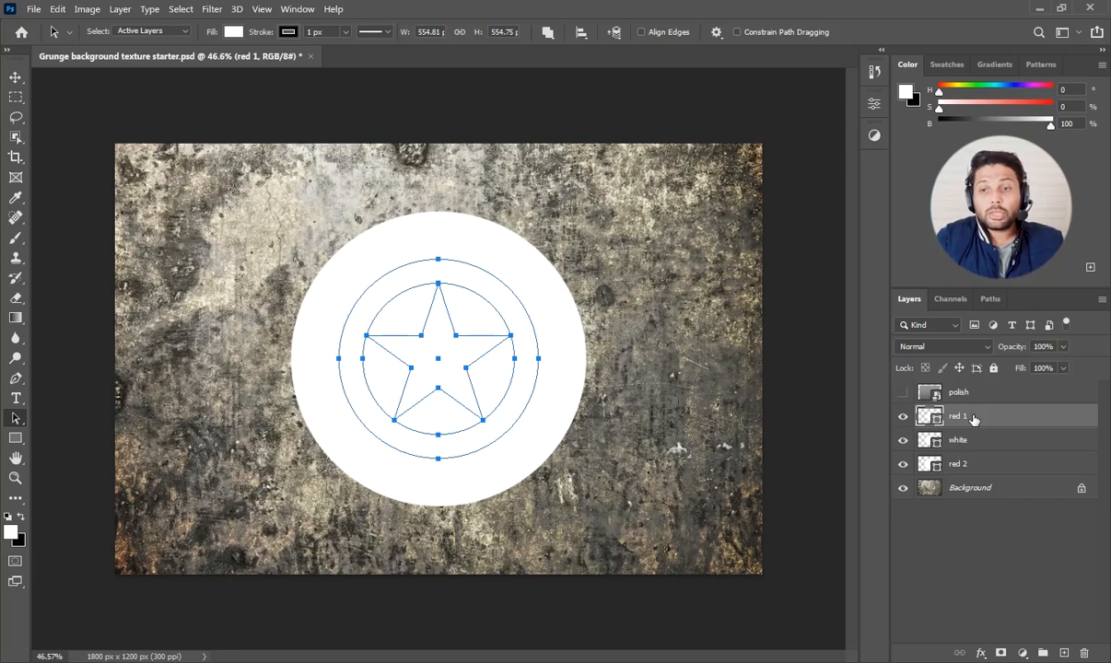
Step: Cut the star and innermost circle from the red 1 layer into a new shape layer and name it "blue"
{"action": "left_click", "coordinate": [358, 296], "text": "shift"}
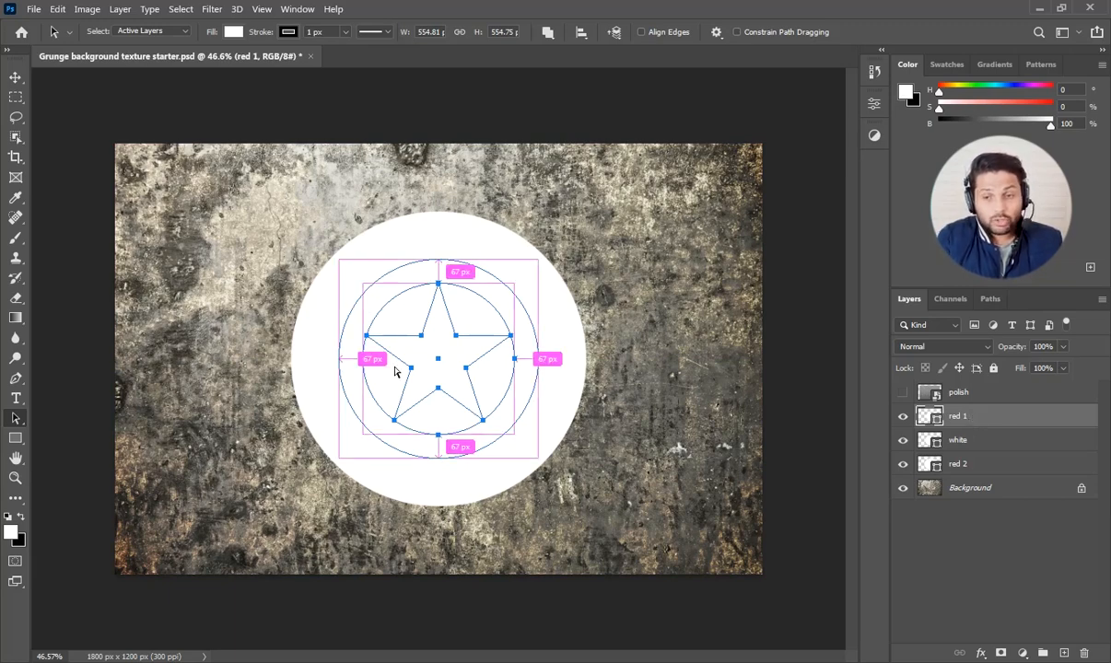
{"action": "key", "text": "ctrl+j"}
{"action": "double_click", "coordinate": [974, 422]}
{"action": "type", "text": "blue"}
{"action": "key", "text": "Return"}
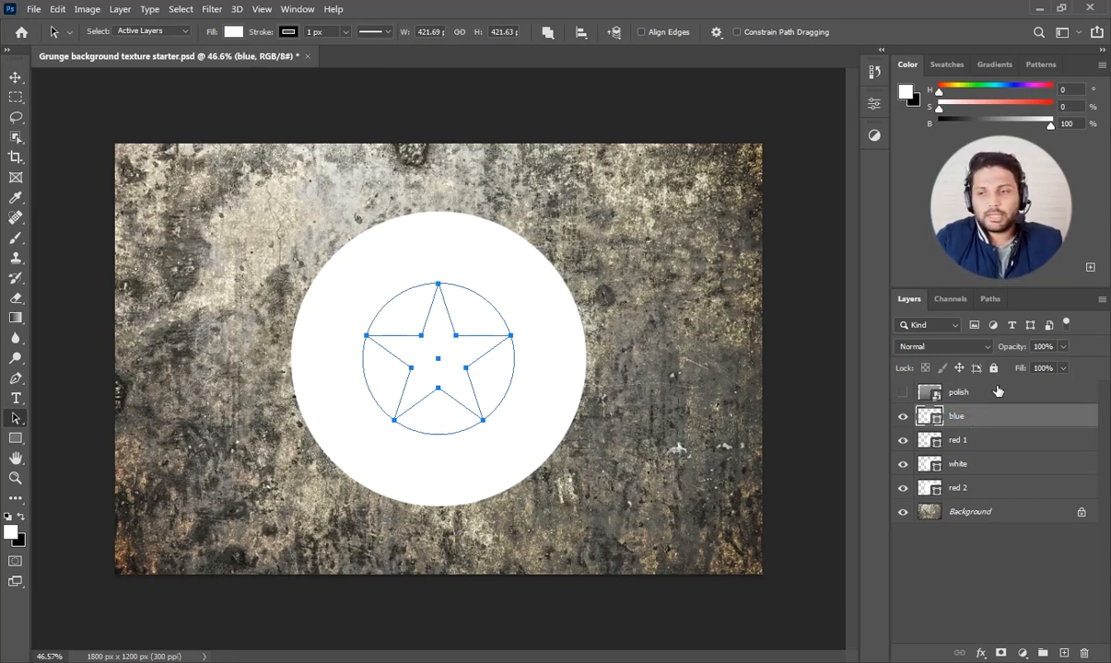
Step: Cut the star path from the blue layer into its own shape layer and name it "star"
{"action": "key", "text": "ctrl+j"}
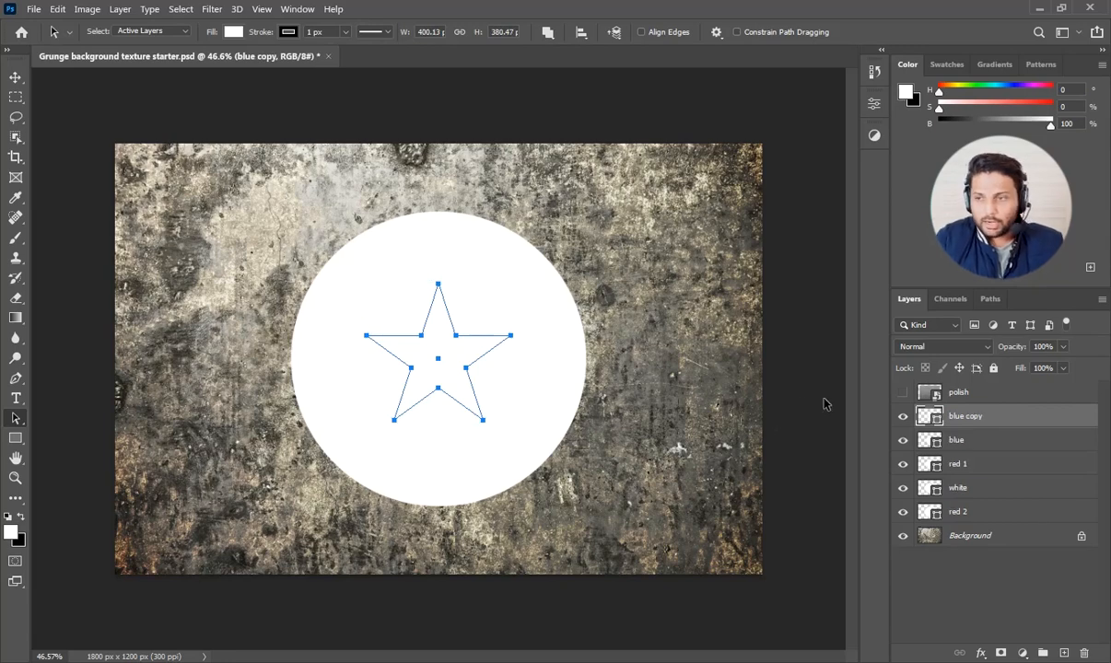
{"action": "double_click", "coordinate": [968, 422]}
{"action": "type", "text": "star"}
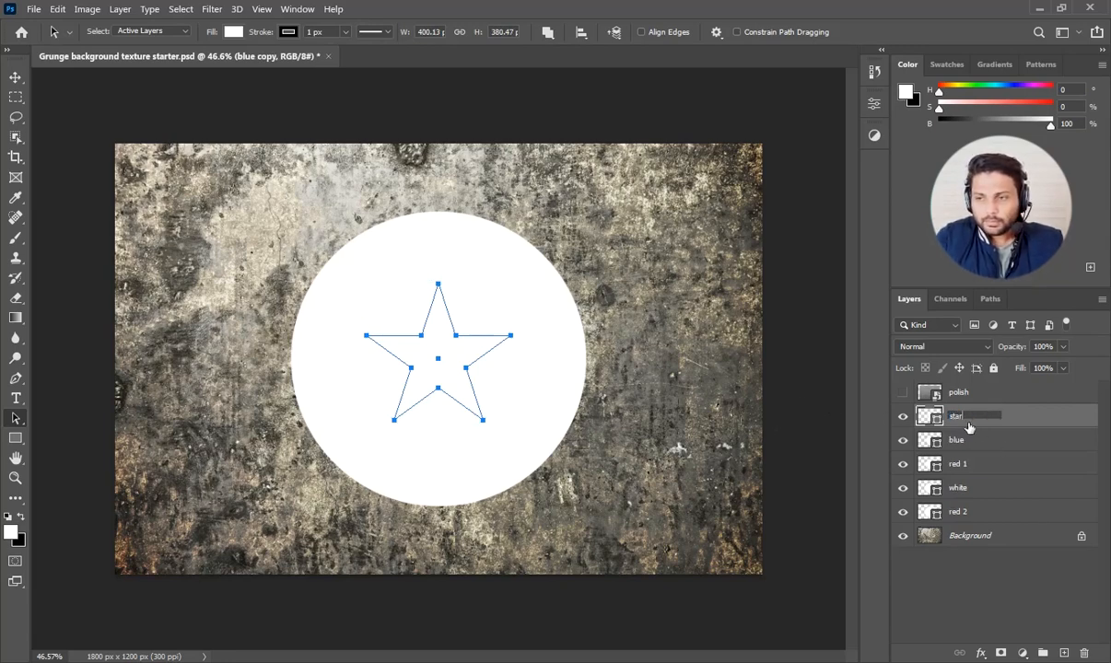
{"action": "key", "text": "Return"}
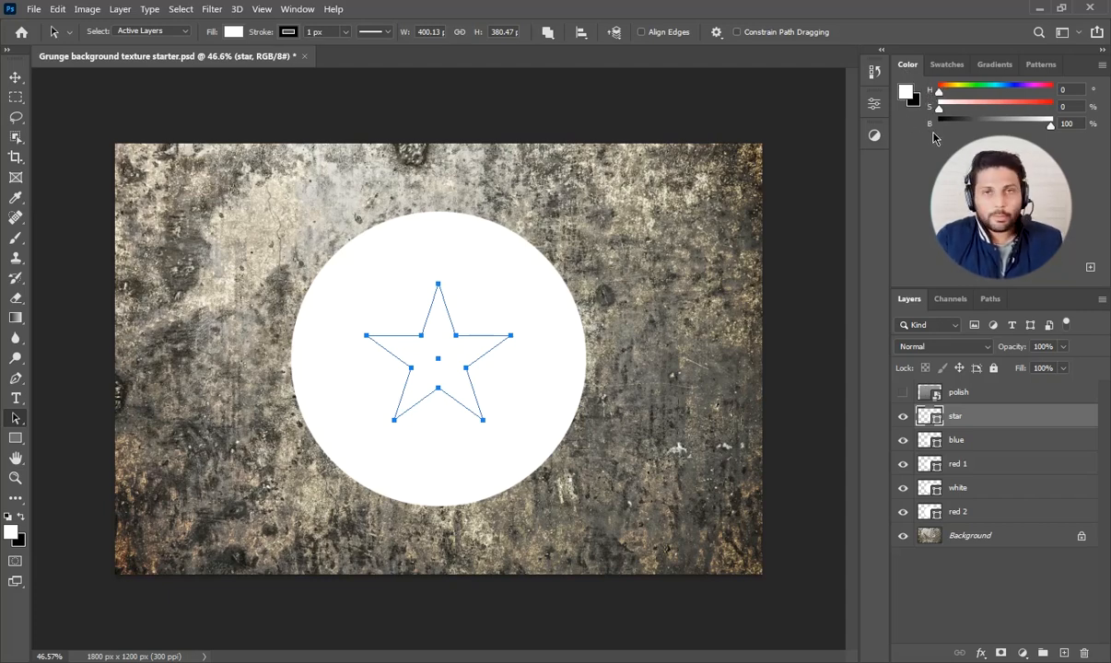
Step: Switch the color controls to HSB sliders, then fill the star and white layers with a gray of 80% brightness
{"action": "left_click", "coordinate": [1101, 67]}
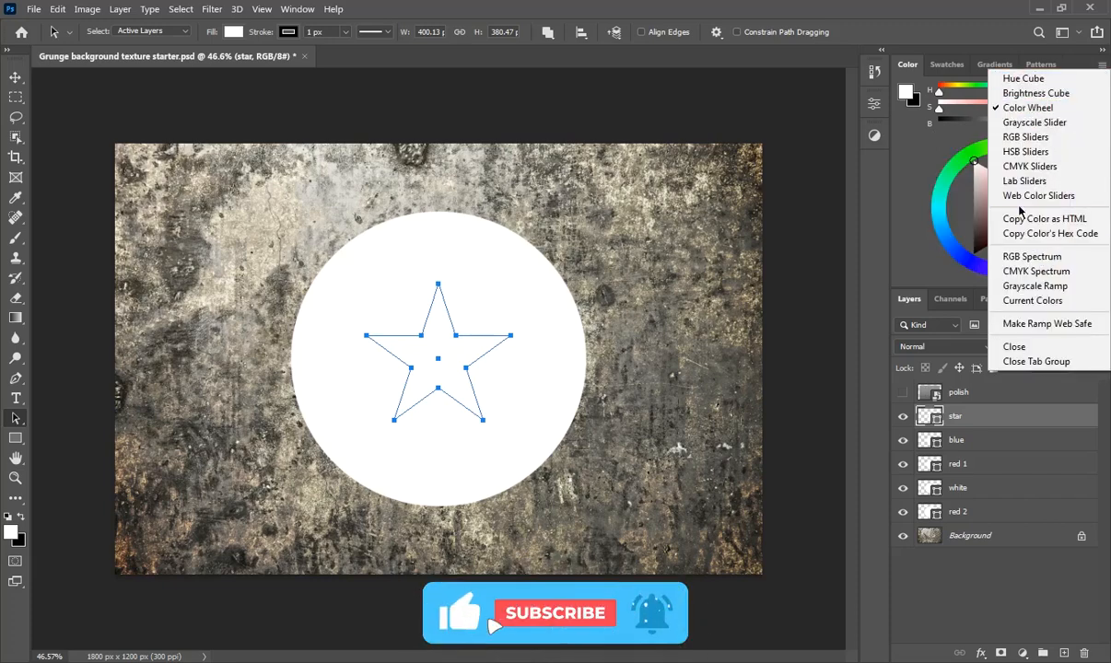
{"action": "left_click", "coordinate": [1029, 153]}
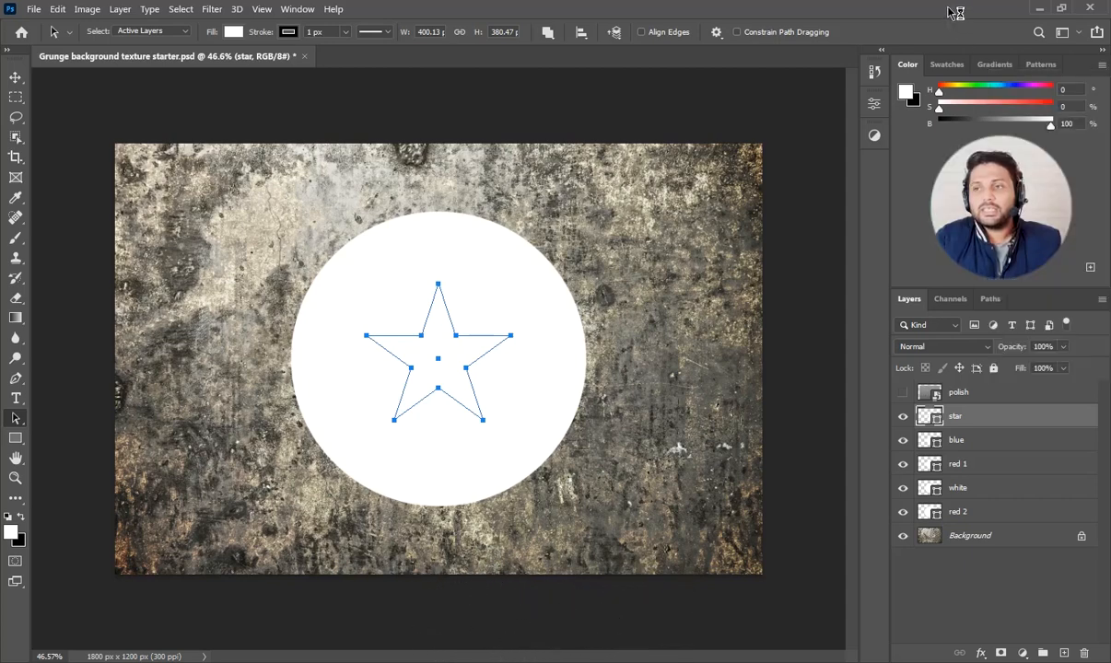
{"action": "left_click", "coordinate": [1064, 123]}
{"action": "type", "text": "80"}
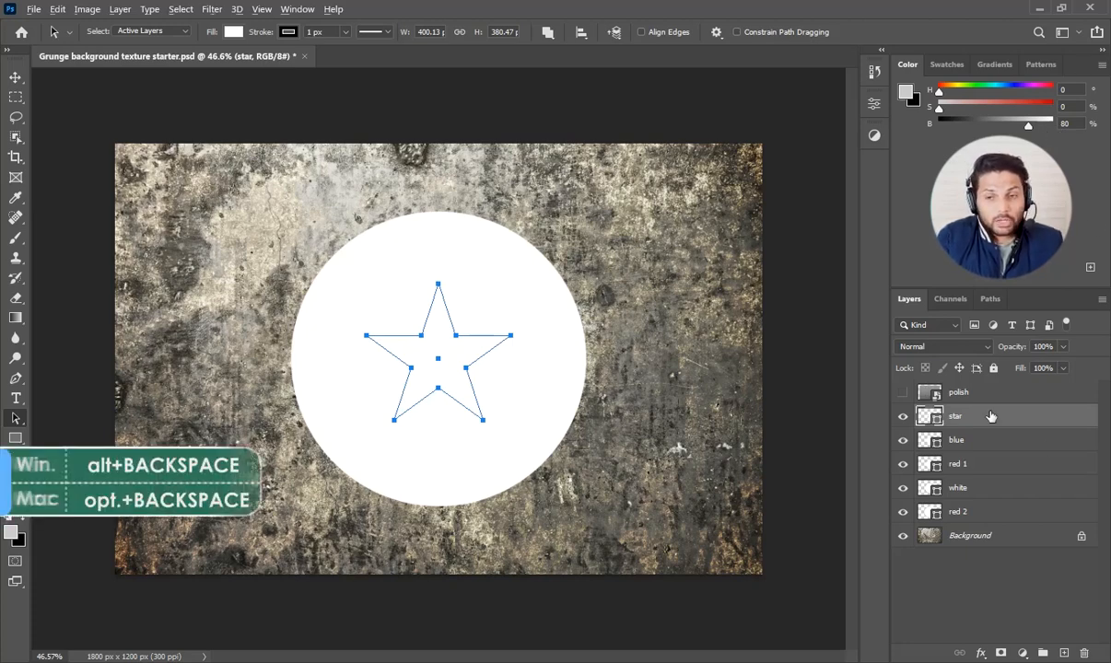
{"action": "key", "text": "alt+BackSpace"}
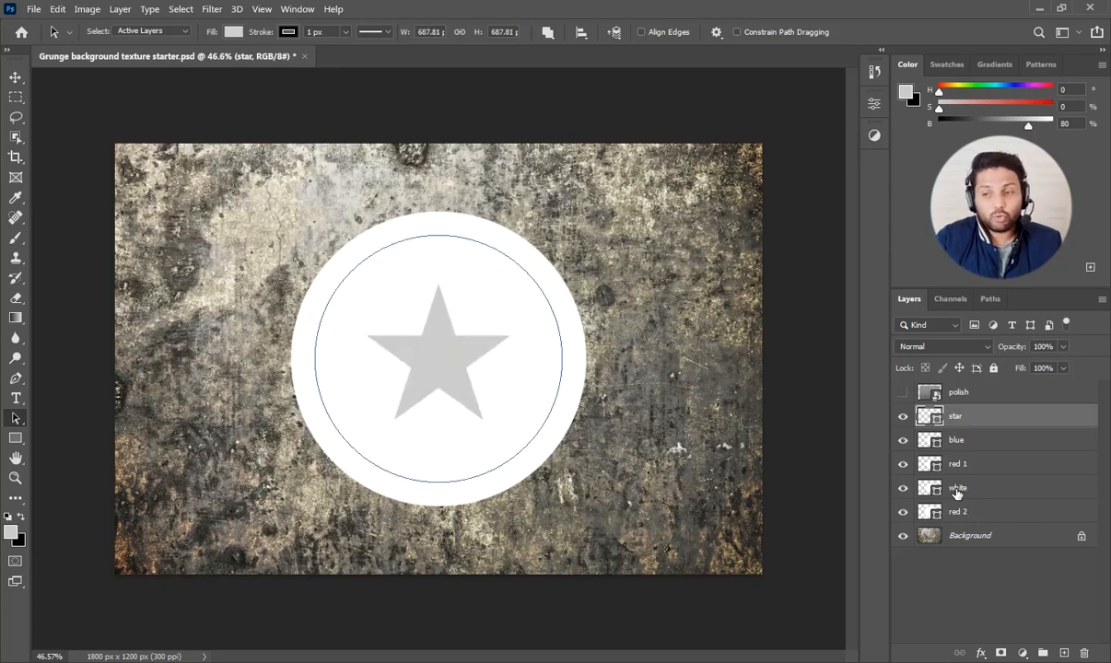
{"action": "left_click", "coordinate": [956, 493]}
{"action": "key", "text": "alt+BackSpace"}
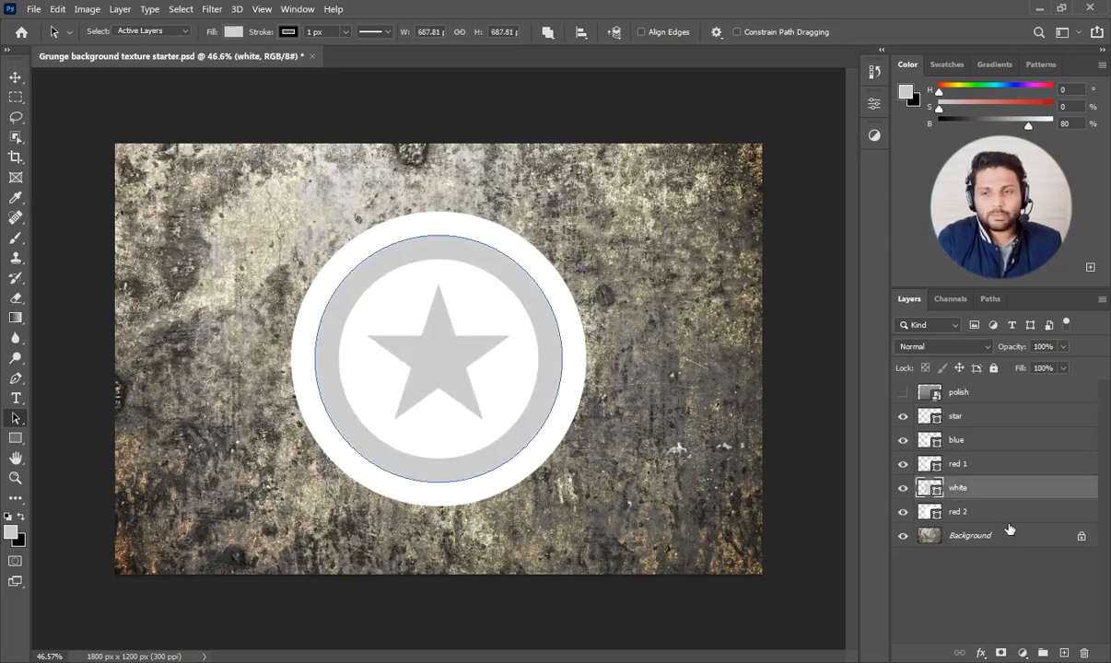
Step: Select the blue shape layer for recoloring
{"action": "left_click", "coordinate": [973, 446]}
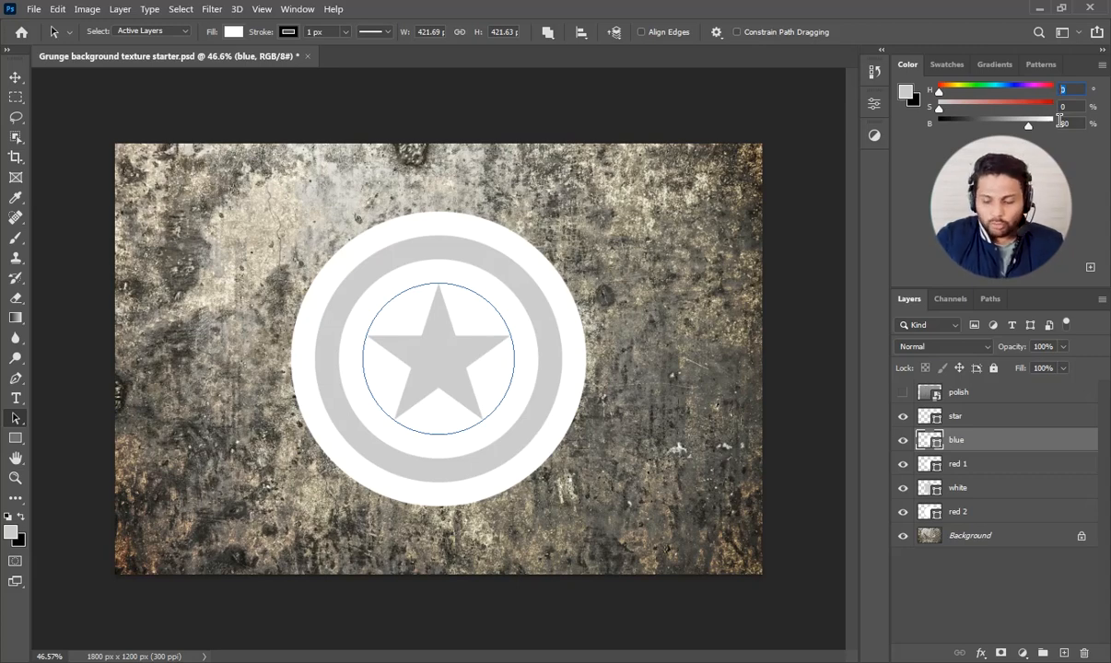
Step: Set the foreground colour to hue 210, saturation 100, brightness 50 and fill the inner circle on the blue layer with it
{"action": "type", "text": "210"}
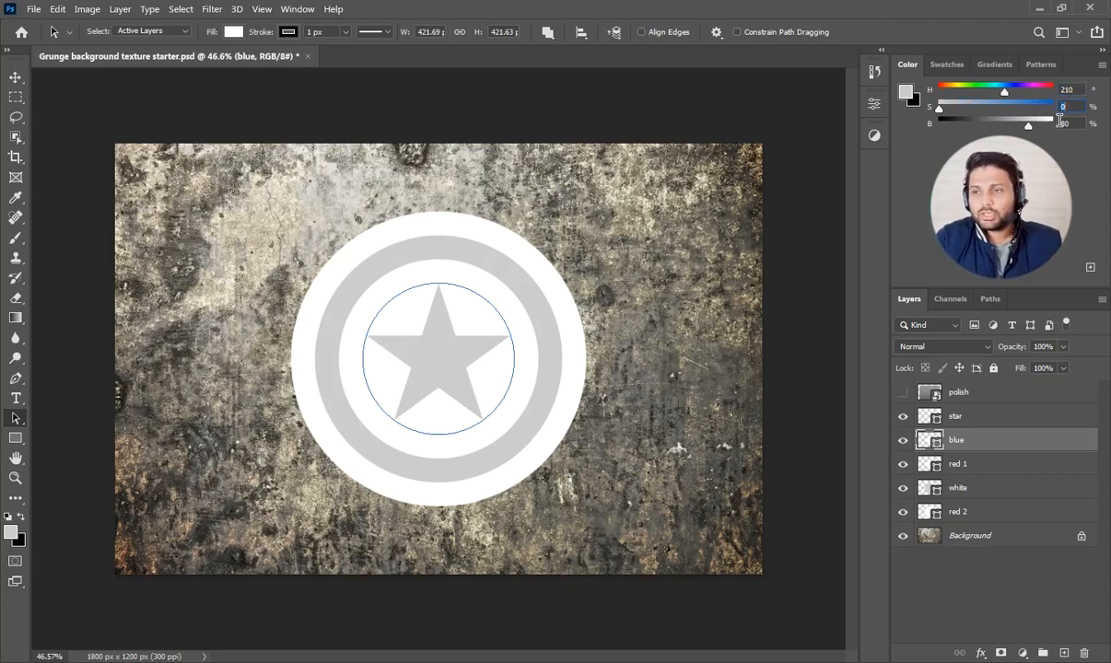
{"action": "type", "text": "100"}
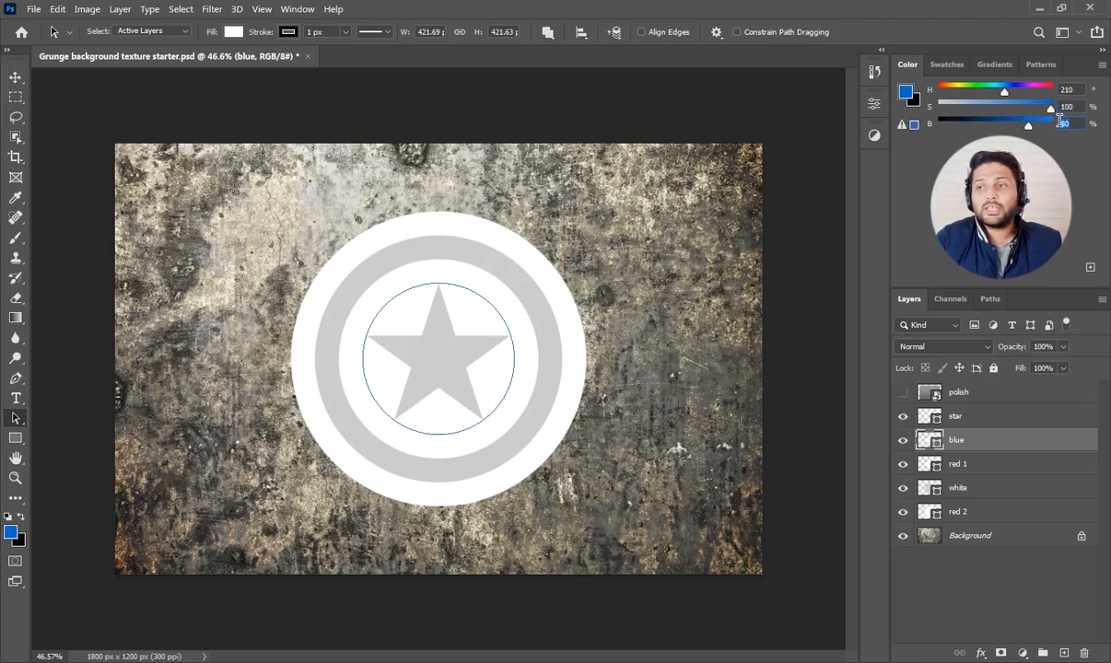
{"action": "type", "text": "50"}
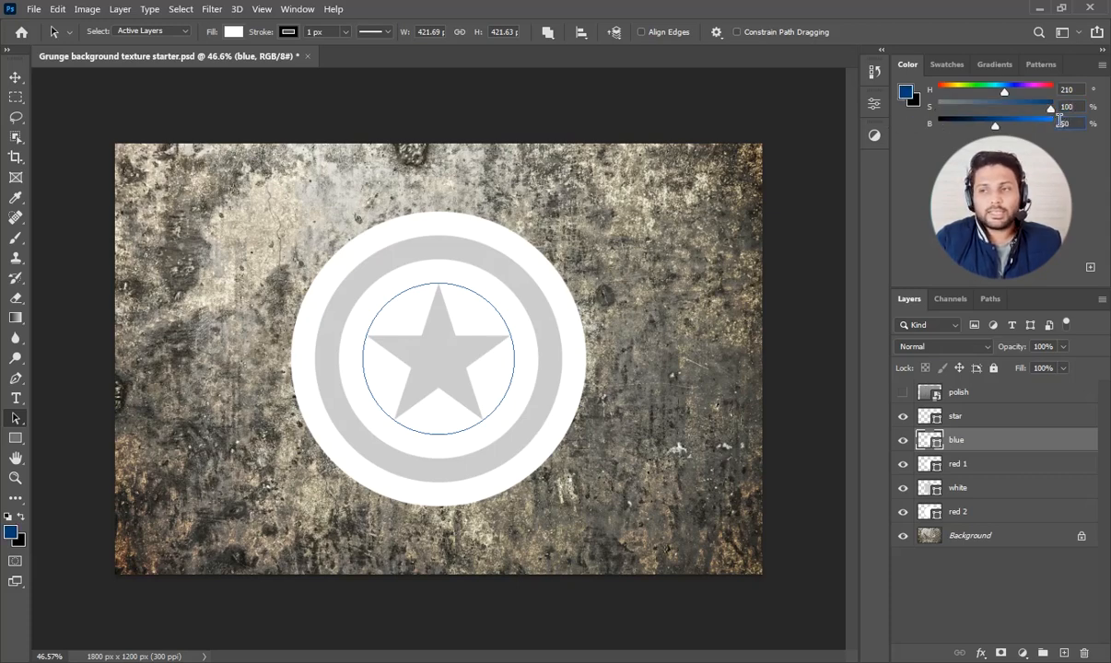
{"action": "key", "text": "Return"}
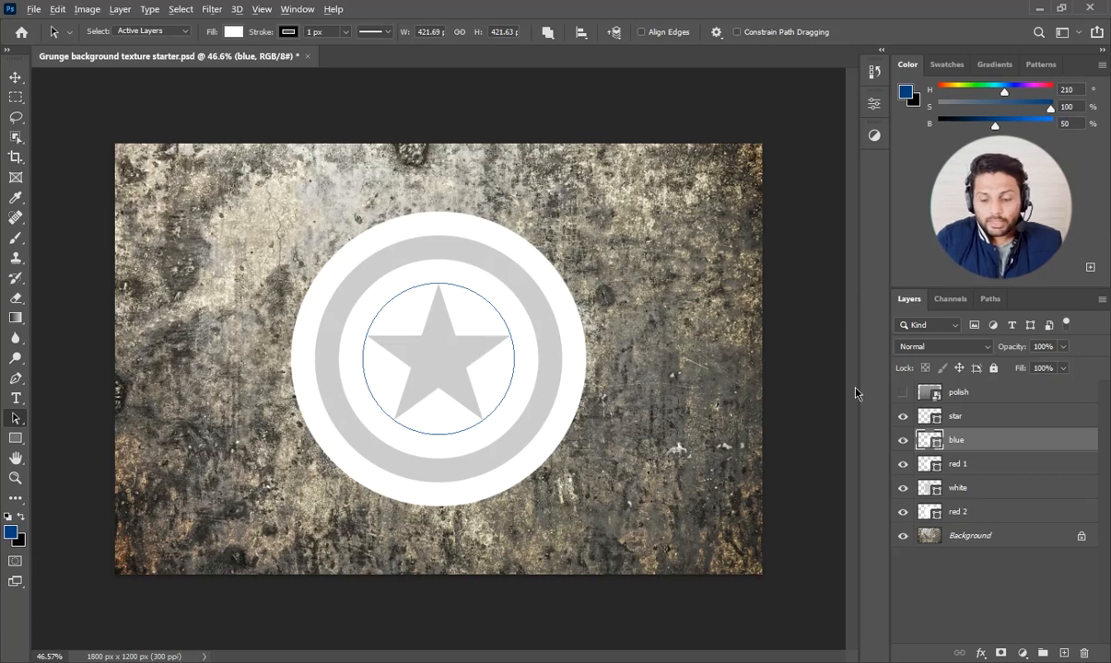
{"action": "key", "text": "alt+BackSpace"}
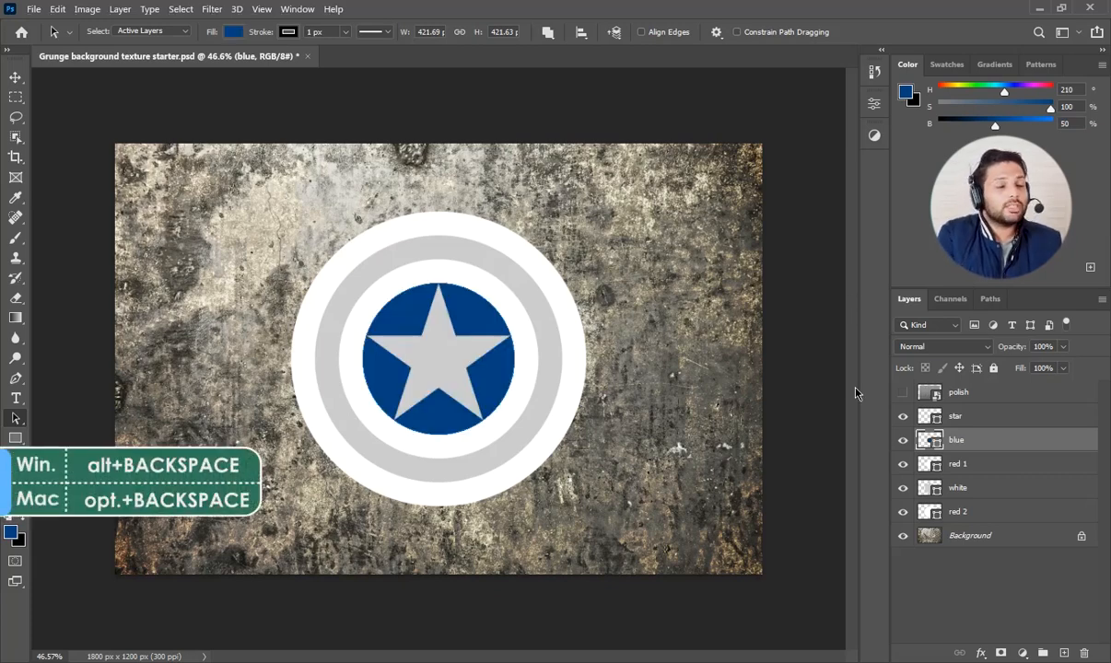
Step: Change the foreground hue to 0 and fill the circle on the red 1 layer with the resulting dark red
{"action": "left_click", "coordinate": [953, 469]}
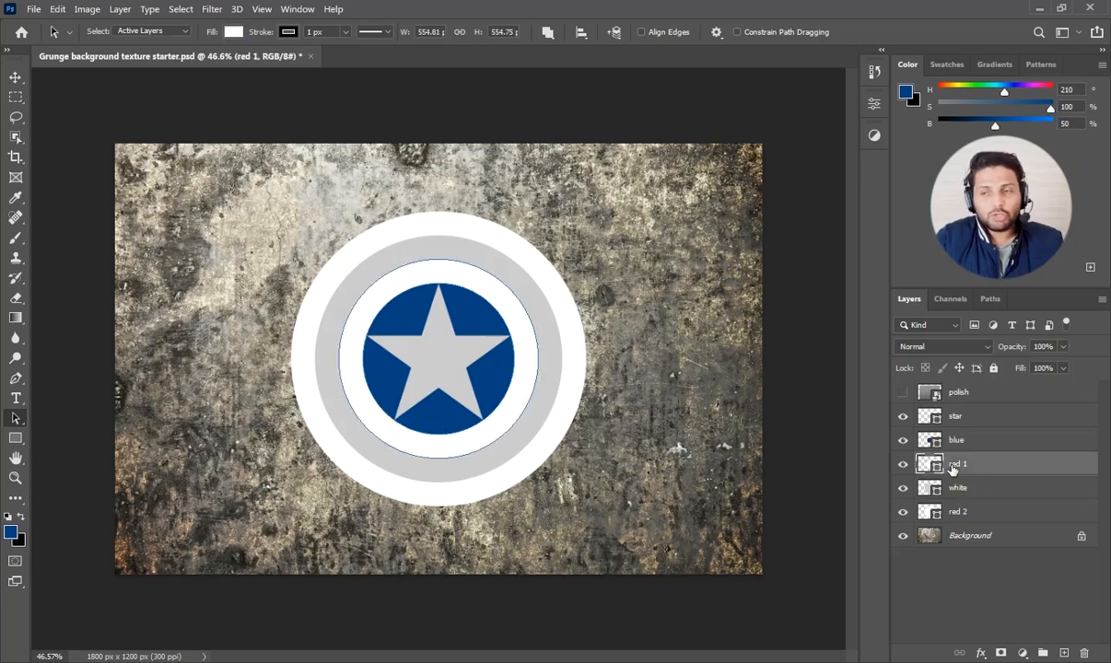
{"action": "left_click", "coordinate": [1066, 89]}
{"action": "type", "text": "0"}
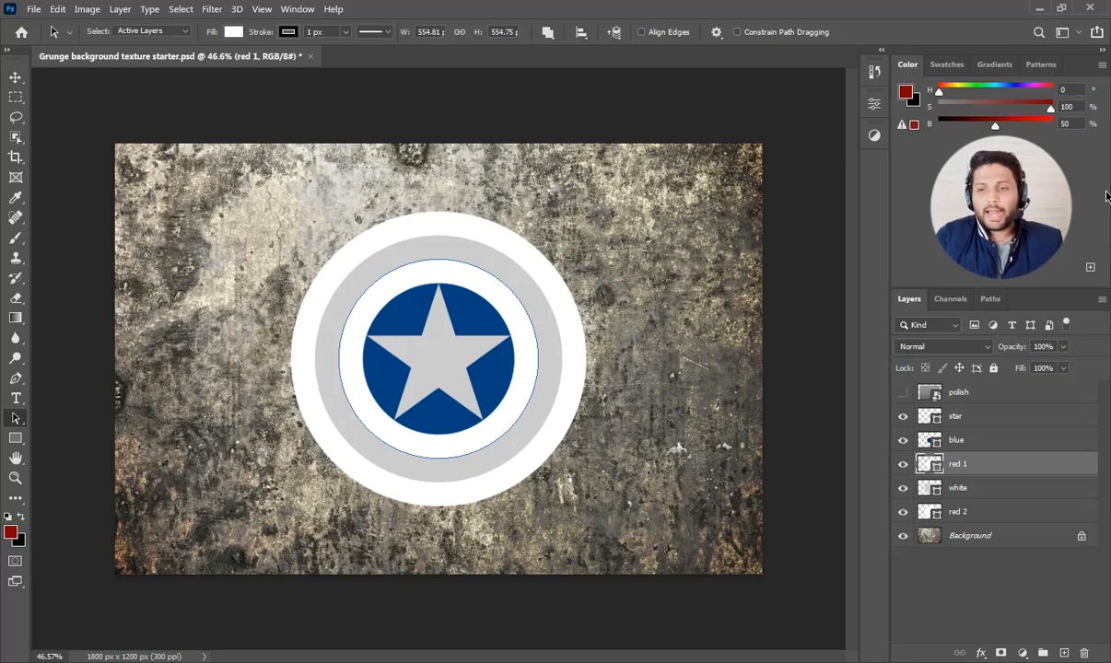
{"action": "key", "text": "alt+BackSpace"}
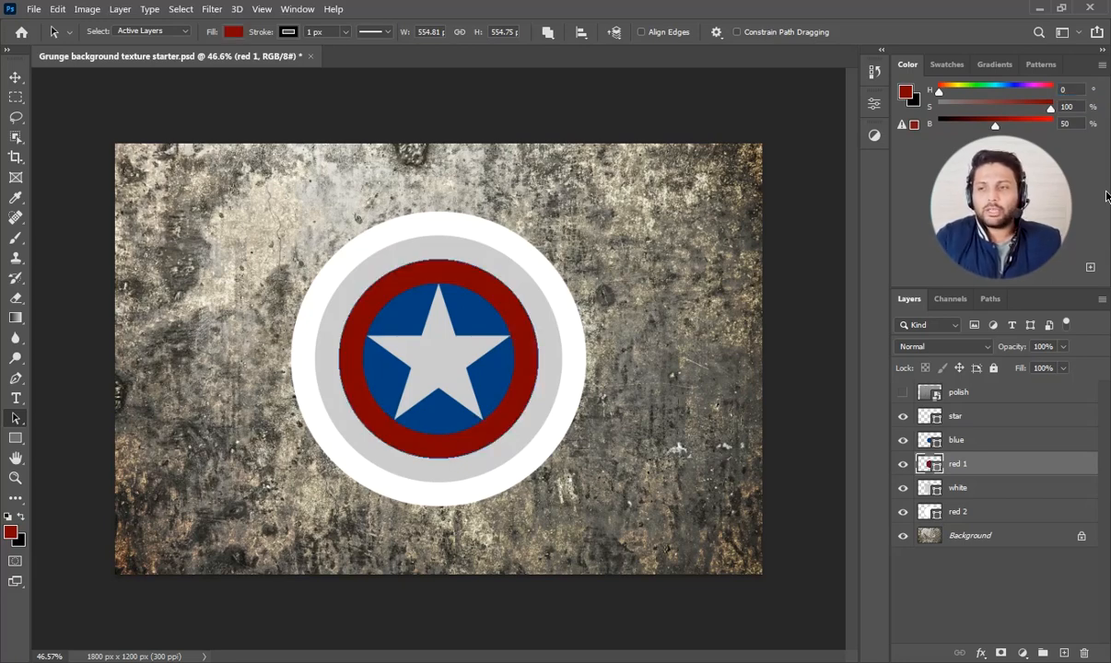
Step: Fill the outermost circle on the red 2 layer with the same dark red, and deselect all layers
{"action": "left_click", "coordinate": [978, 512]}
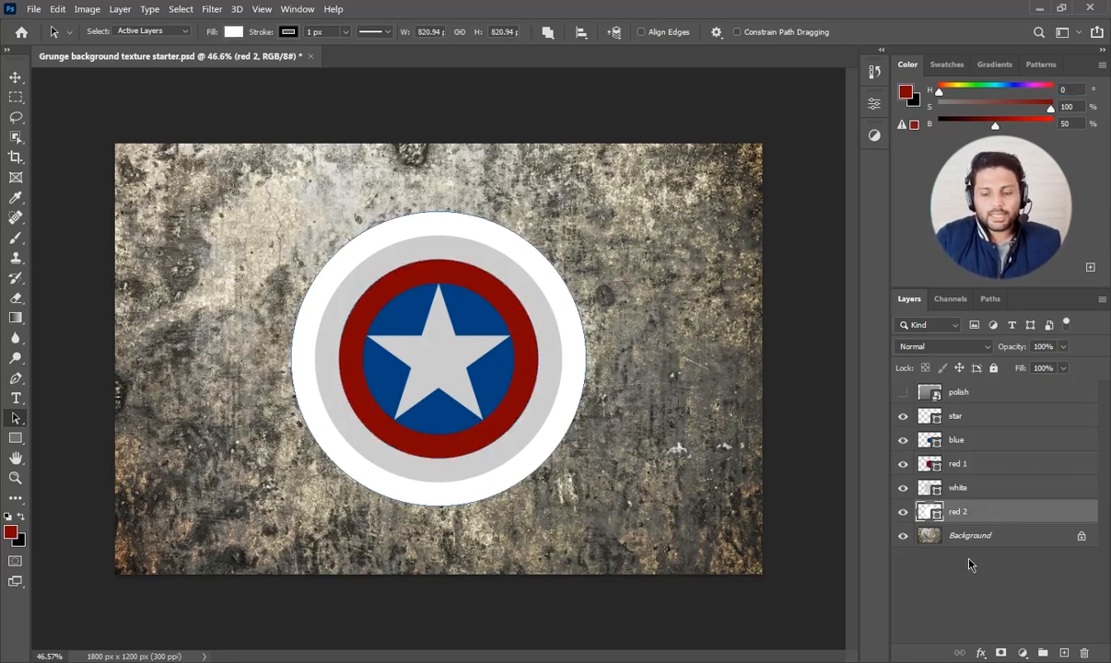
{"action": "key", "text": "alt+BackSpace"}
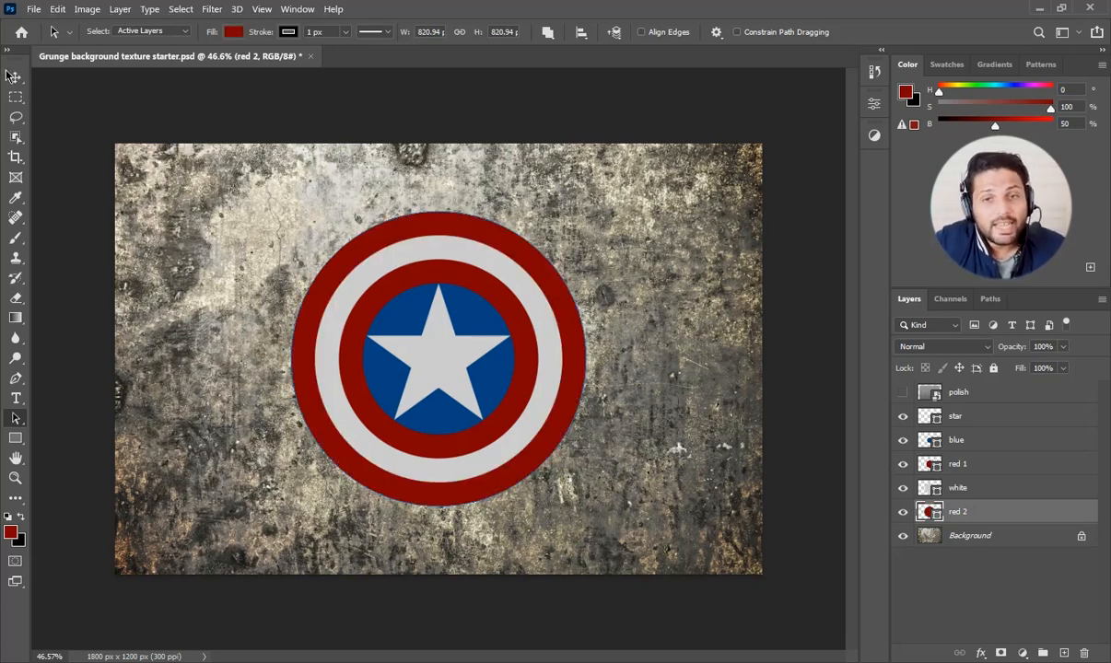
{"action": "key", "text": "v"}
{"action": "left_click", "coordinate": [320, 231]}
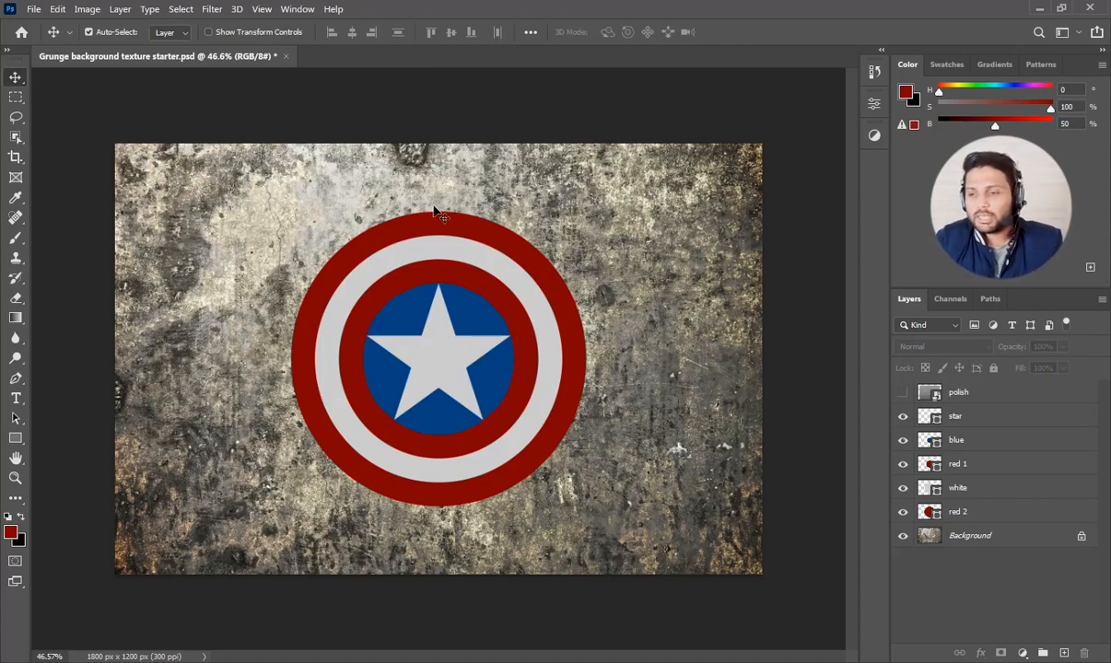
Step: Add a Bevel & Emboss effect to the star layer with the Pillow Emboss style and a 35° shading angle
{"action": "left_click", "coordinate": [967, 417]}
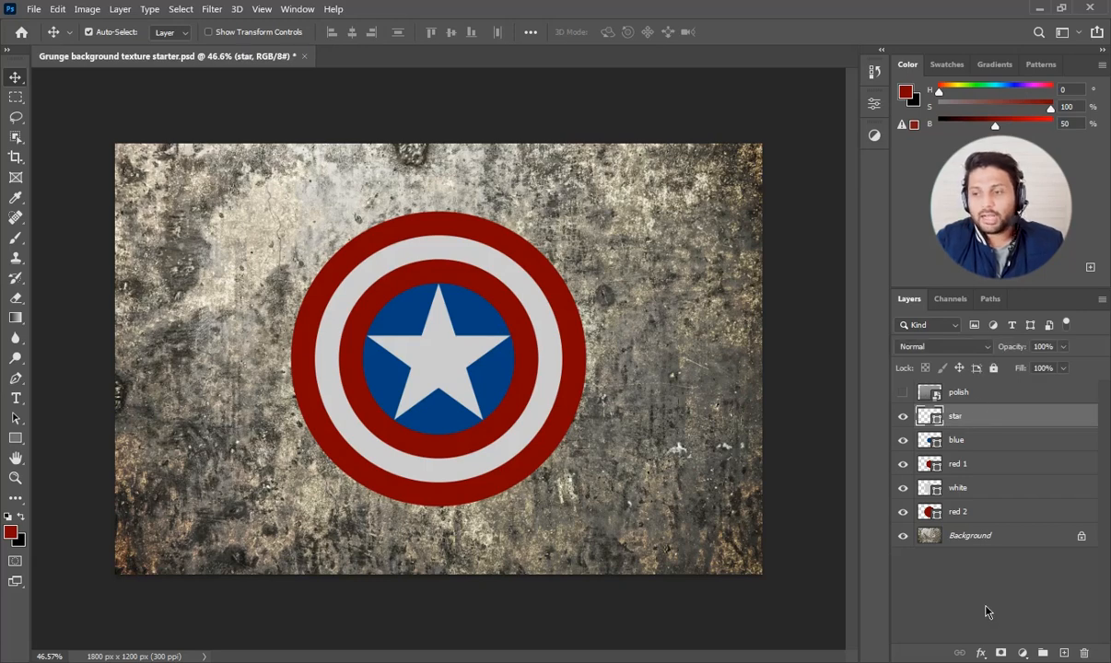
{"action": "left_click", "coordinate": [980, 652]}
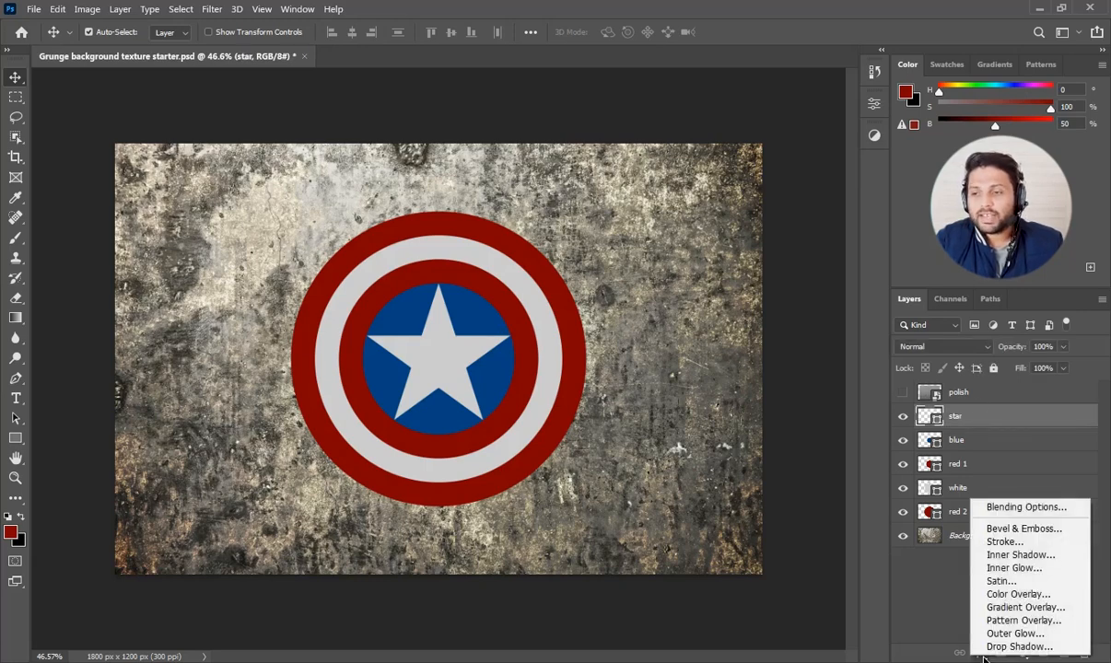
{"action": "left_click", "coordinate": [1019, 532]}
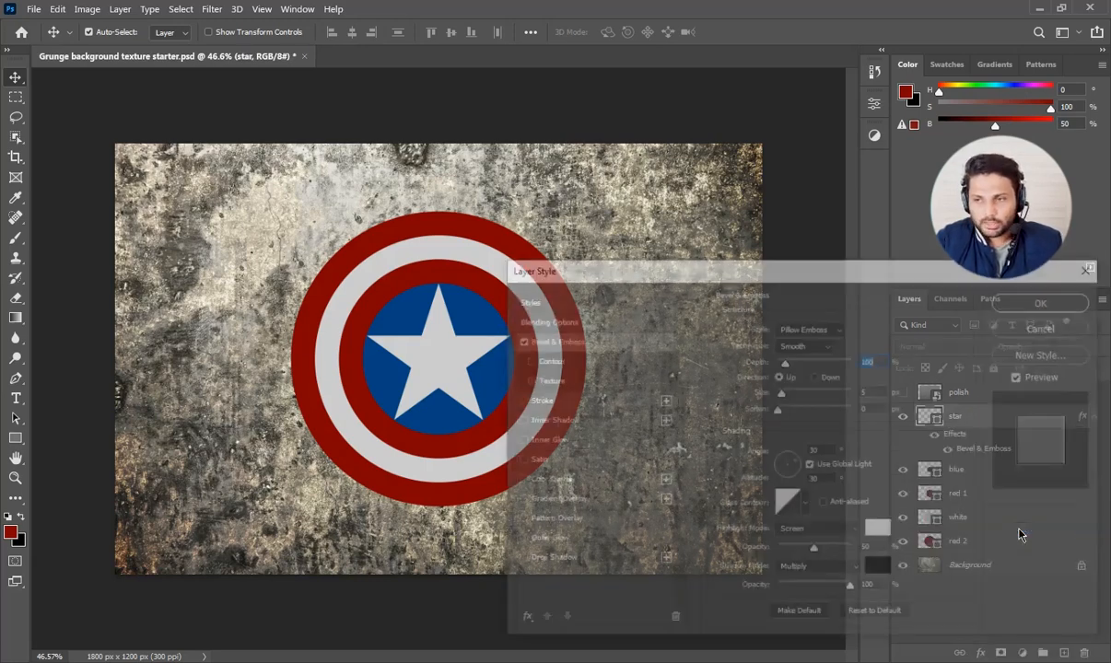
{"action": "left_click_drag", "start_coordinate": [927, 316], "coordinate": [934, 315]}
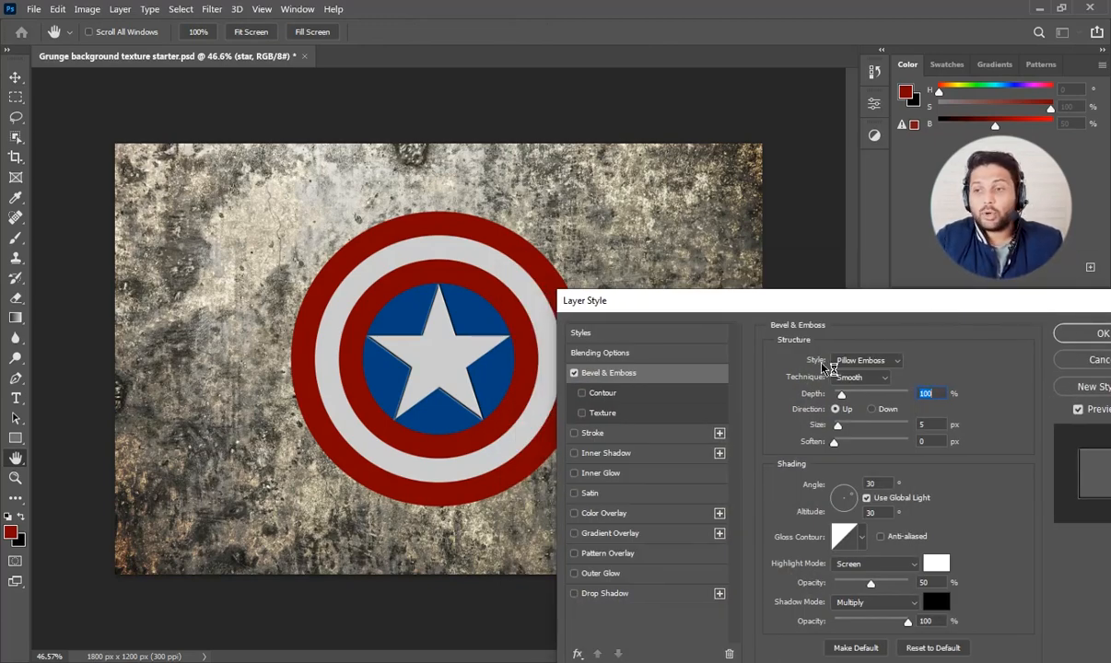
{"action": "left_click", "coordinate": [861, 360]}
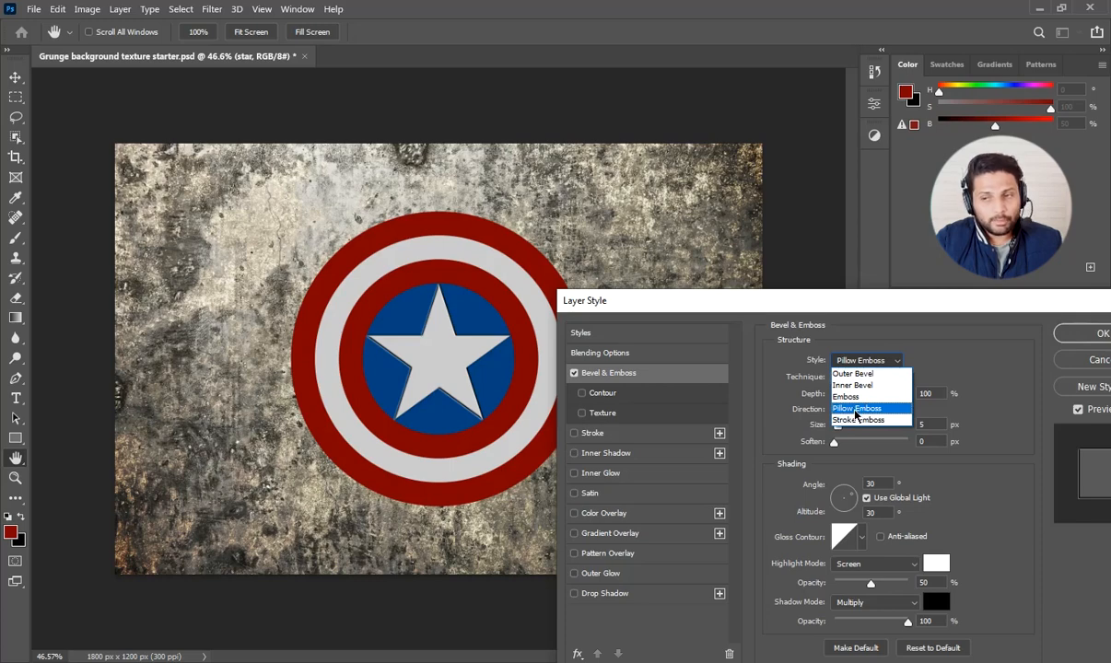
{"action": "left_click", "coordinate": [856, 411]}
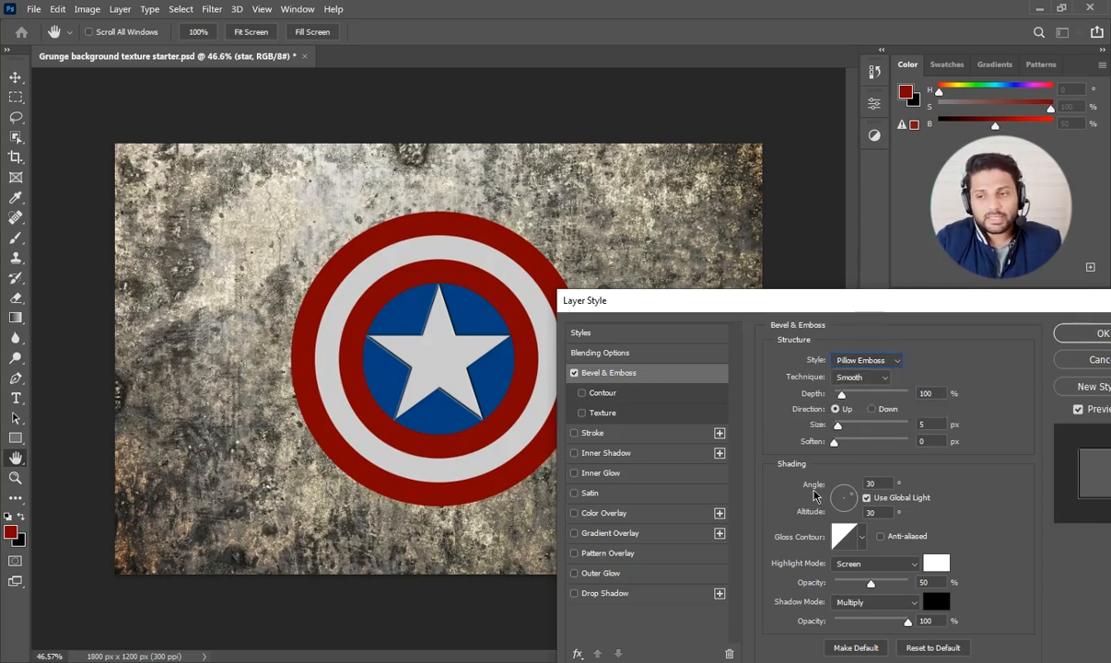
{"action": "left_click_drag", "start_coordinate": [882, 483], "coordinate": [850, 470]}
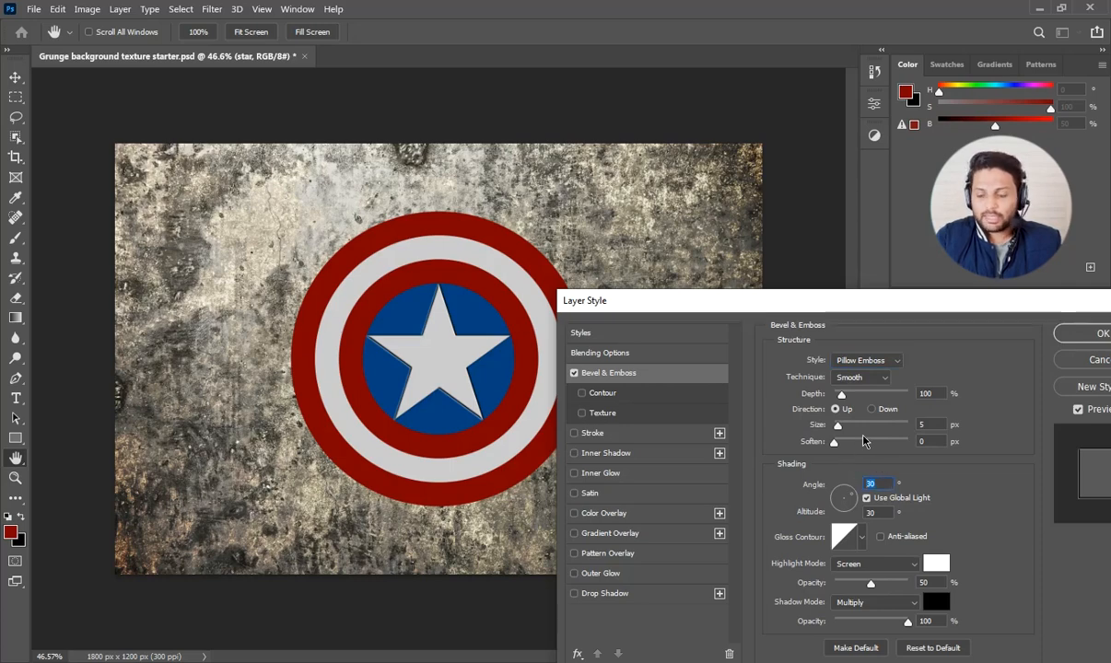
{"action": "type", "text": "35"}
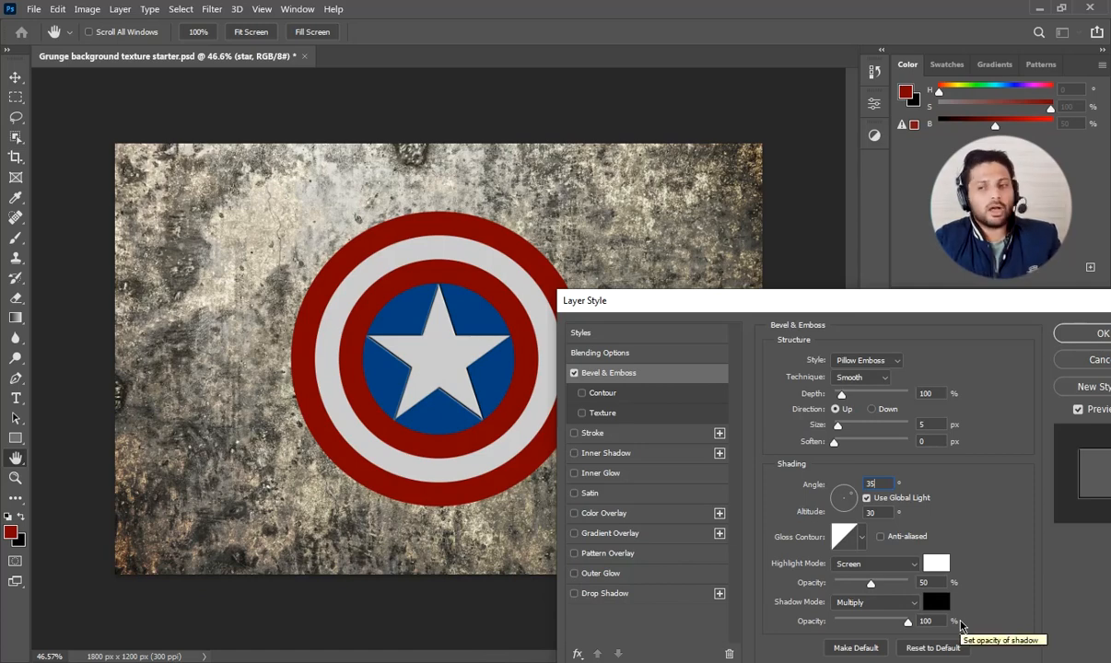
{"action": "left_click", "coordinate": [1083, 336]}
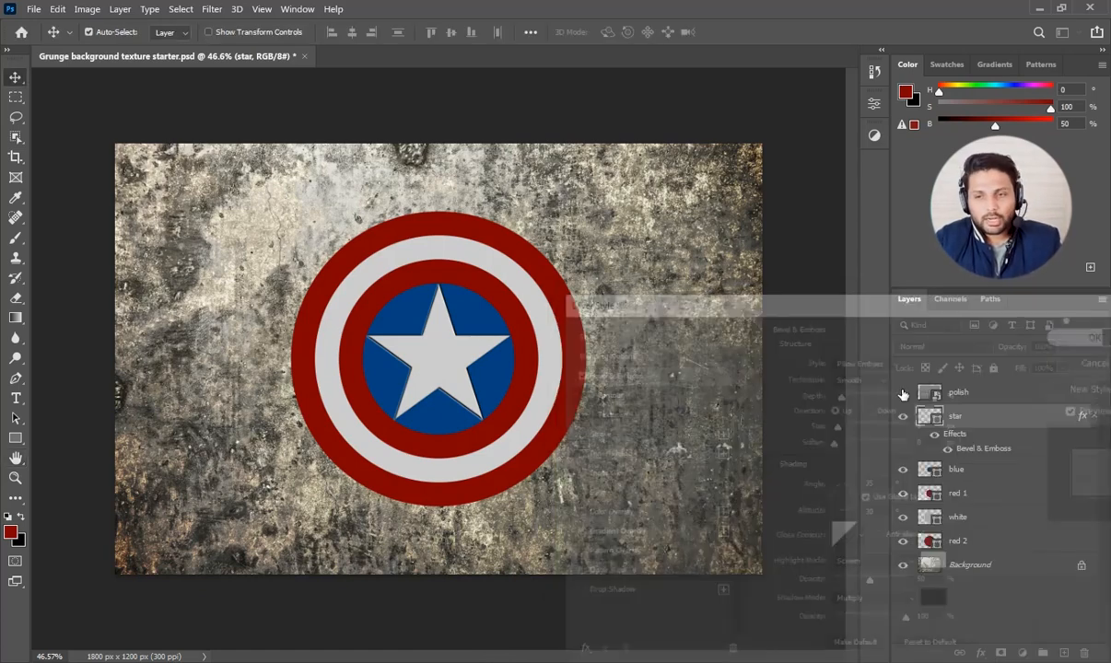
Step: Copy the star's layer style and paste it onto the blue, red 1, white and red 2 layers together
{"action": "left_click", "coordinate": [15, 477]}
{"action": "left_click", "coordinate": [465, 374]}
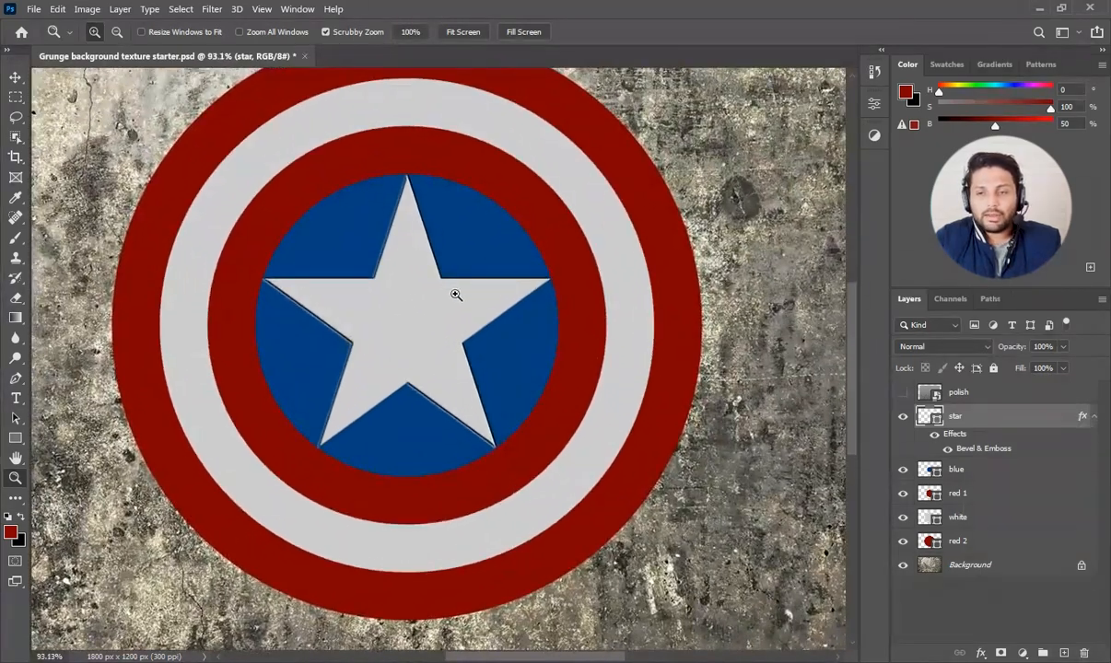
{"action": "left_click_drag", "start_coordinate": [454, 293], "coordinate": [438, 294]}
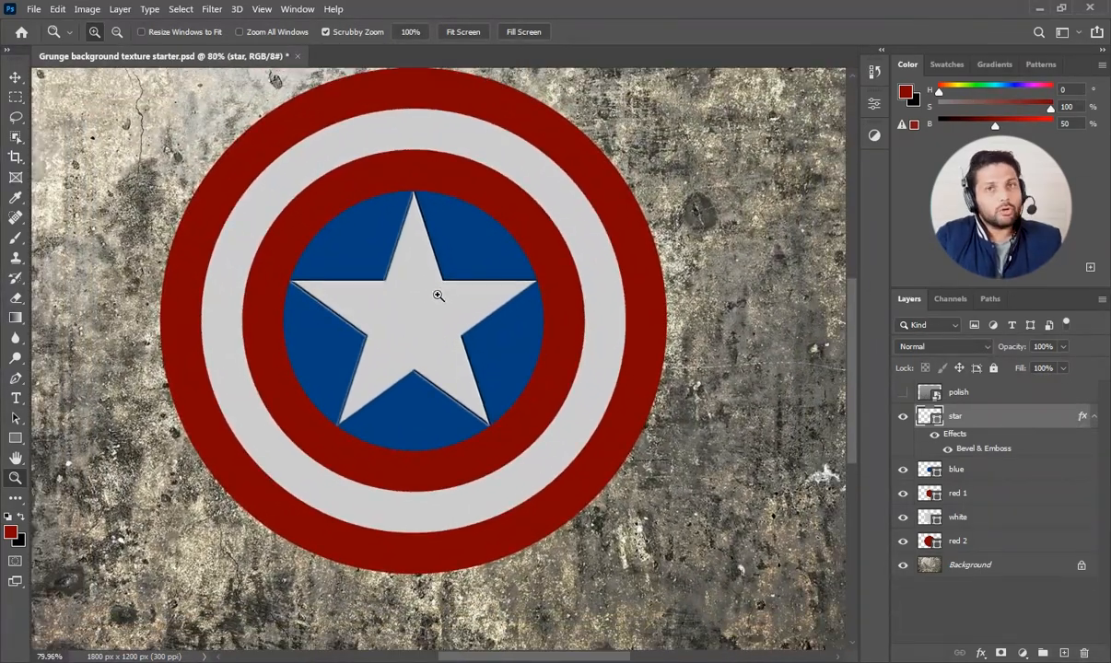
{"action": "right_click", "coordinate": [974, 449]}
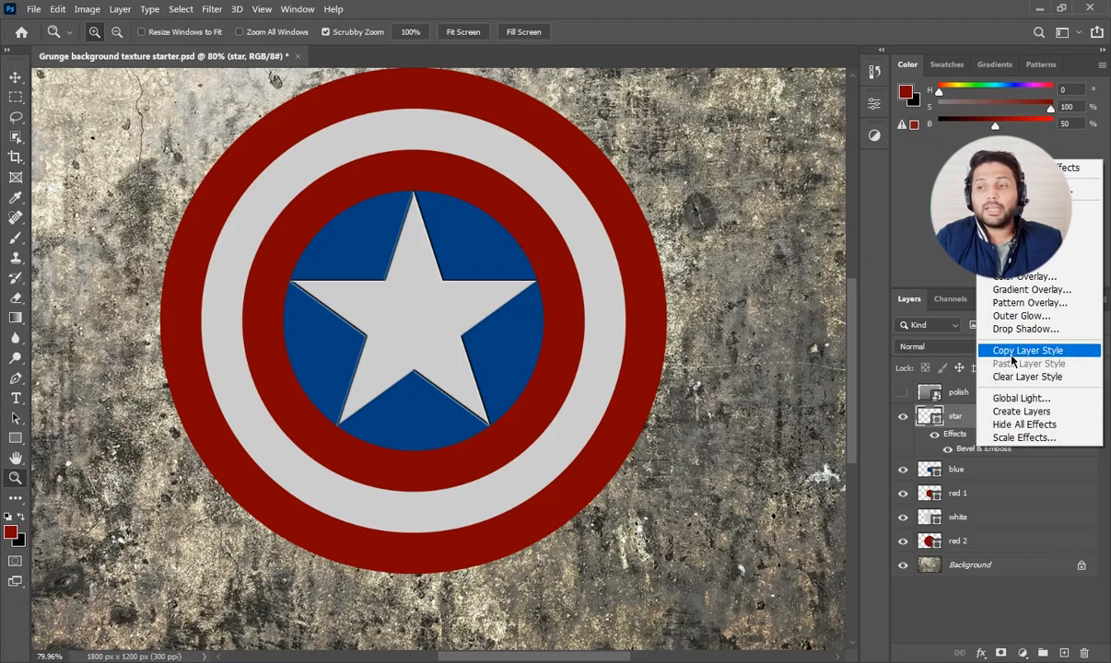
{"action": "left_click", "coordinate": [1060, 355]}
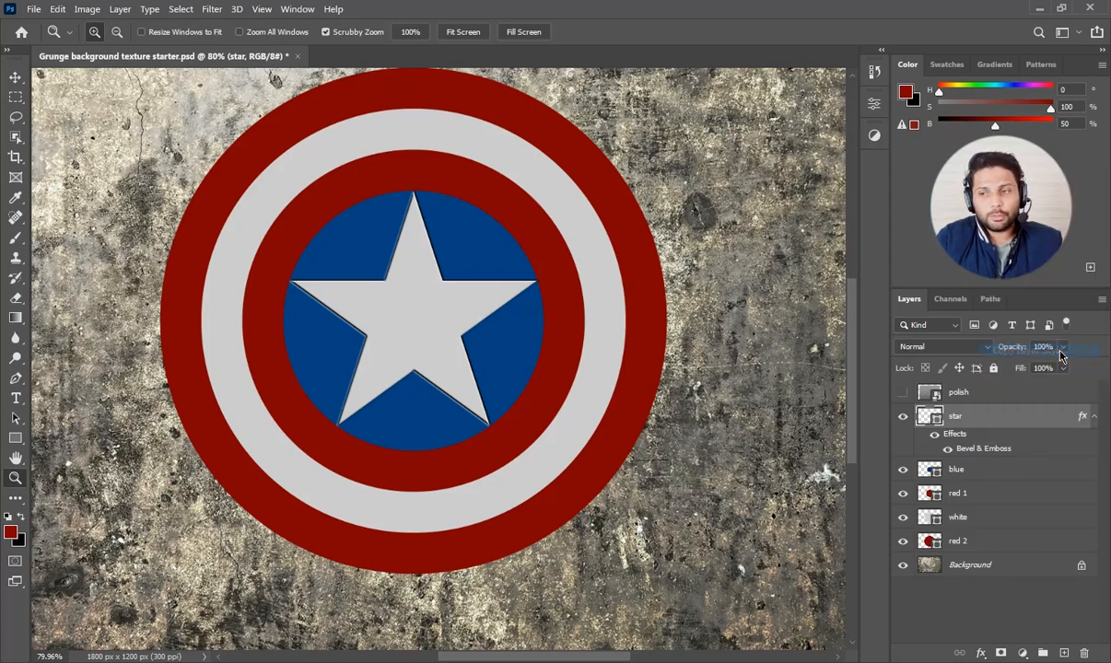
{"action": "left_click", "coordinate": [972, 470]}
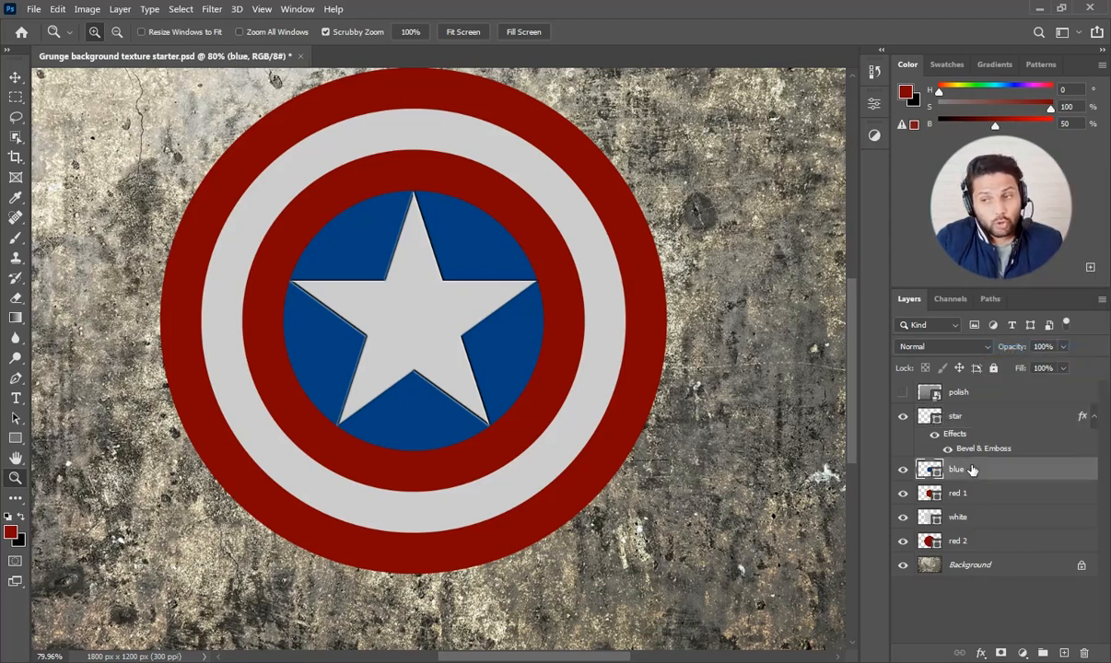
{"action": "left_click", "coordinate": [962, 542], "text": "shift"}
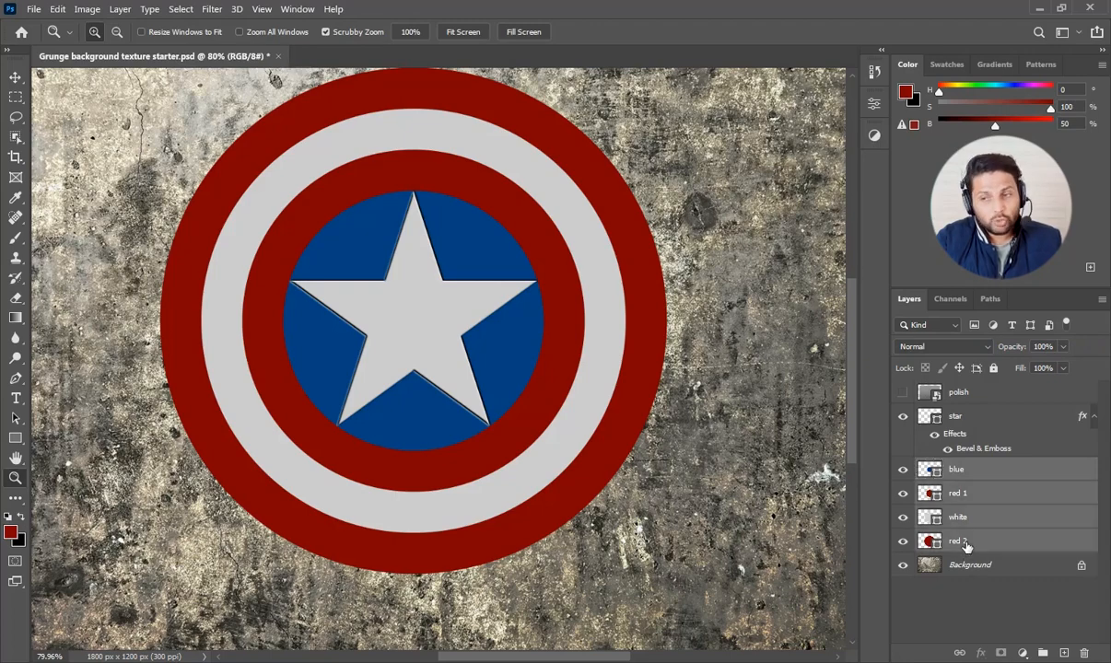
{"action": "right_click", "coordinate": [962, 497]}
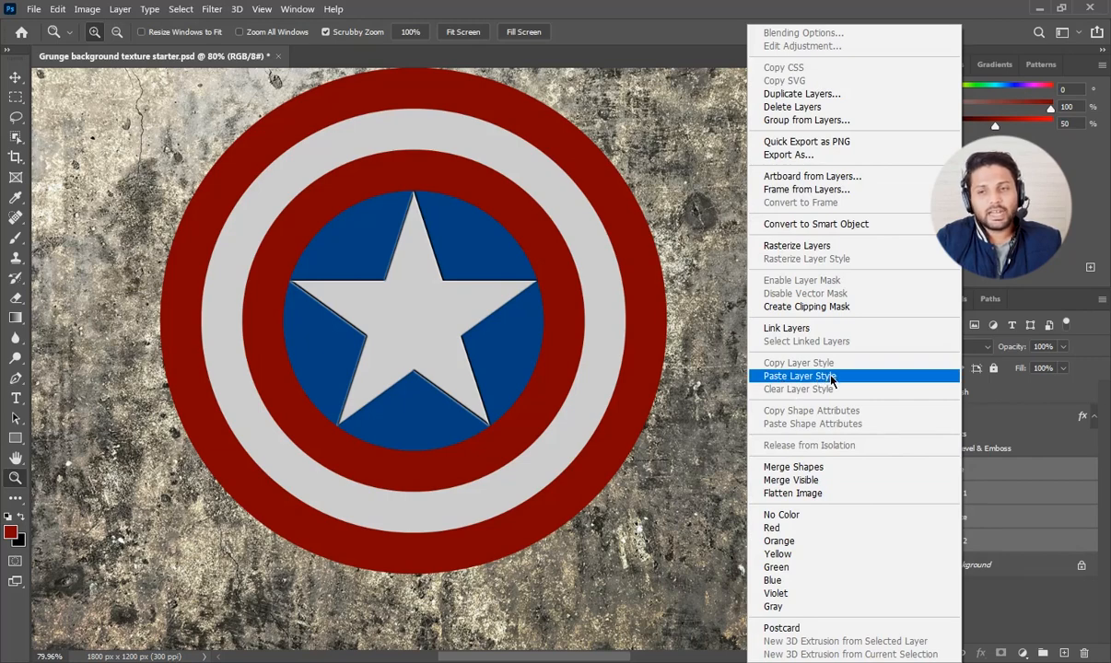
{"action": "left_click", "coordinate": [799, 376]}
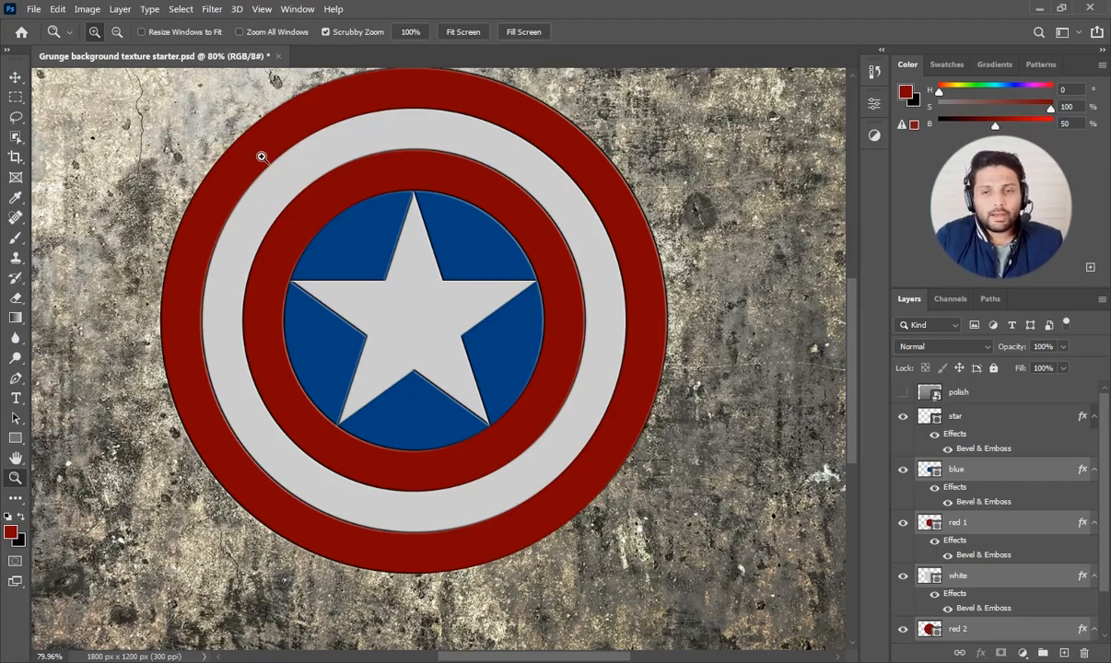
Step: Change the Bevel & Emboss style of the red 2 layer to Inner Bevel
{"action": "left_click_drag", "start_coordinate": [161, 229], "coordinate": [217, 240]}
{"action": "left_click_drag", "start_coordinate": [192, 450], "coordinate": [152, 419]}
{"action": "left_click_drag", "start_coordinate": [267, 480], "coordinate": [230, 316]}
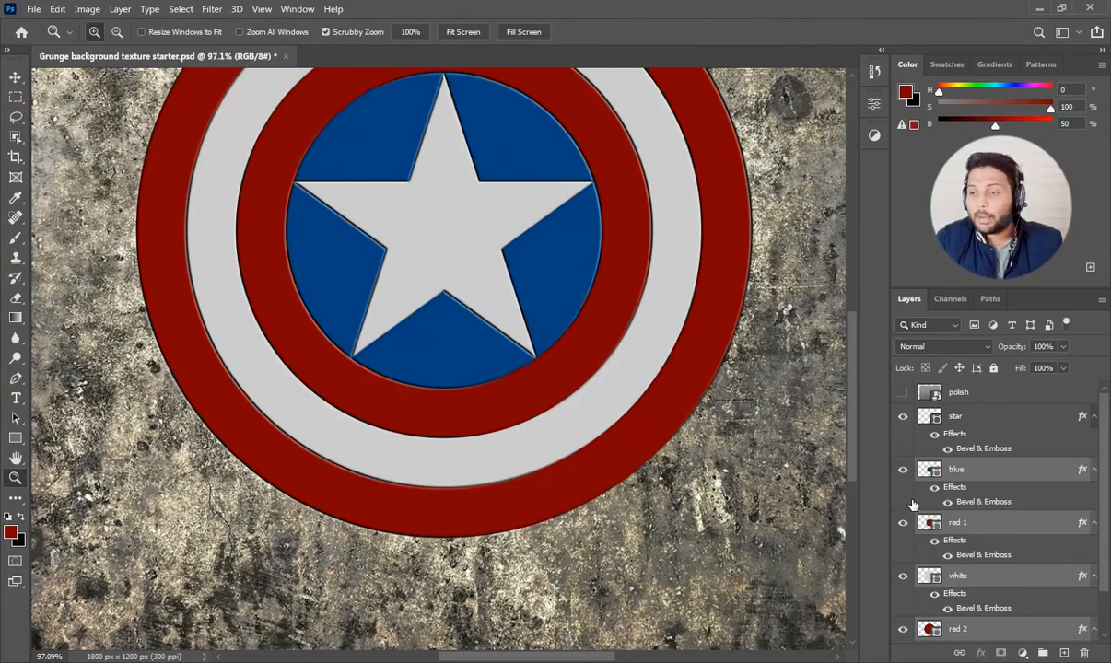
{"action": "scroll", "coordinate": [1109, 438], "scroll_direction": "down", "scroll_amount": 1}
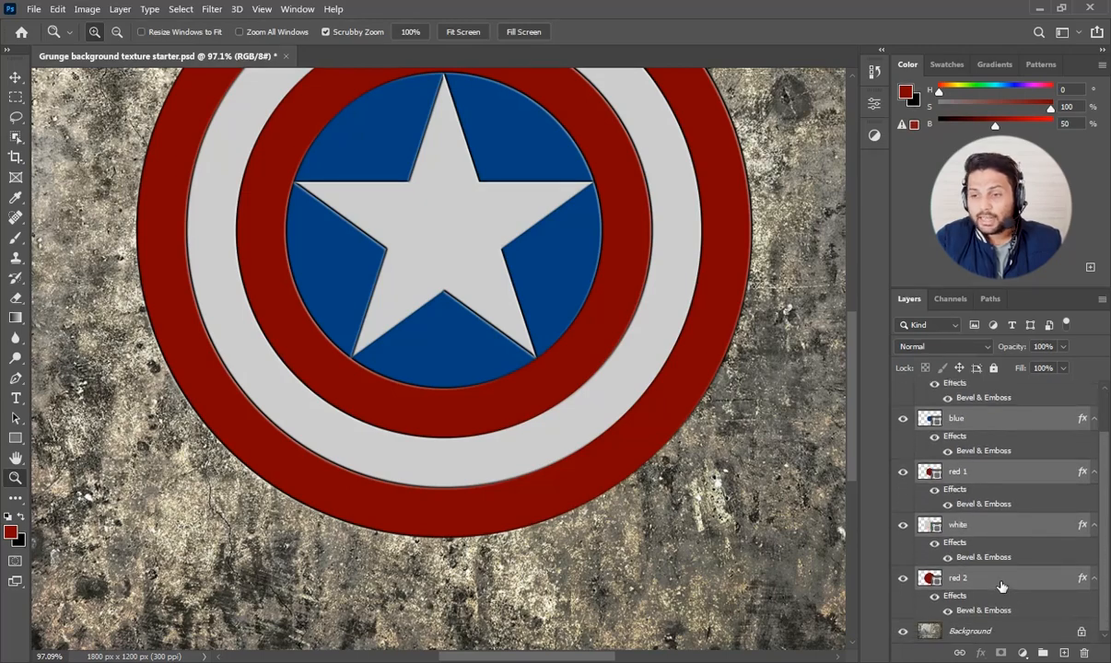
{"action": "left_click", "coordinate": [958, 578]}
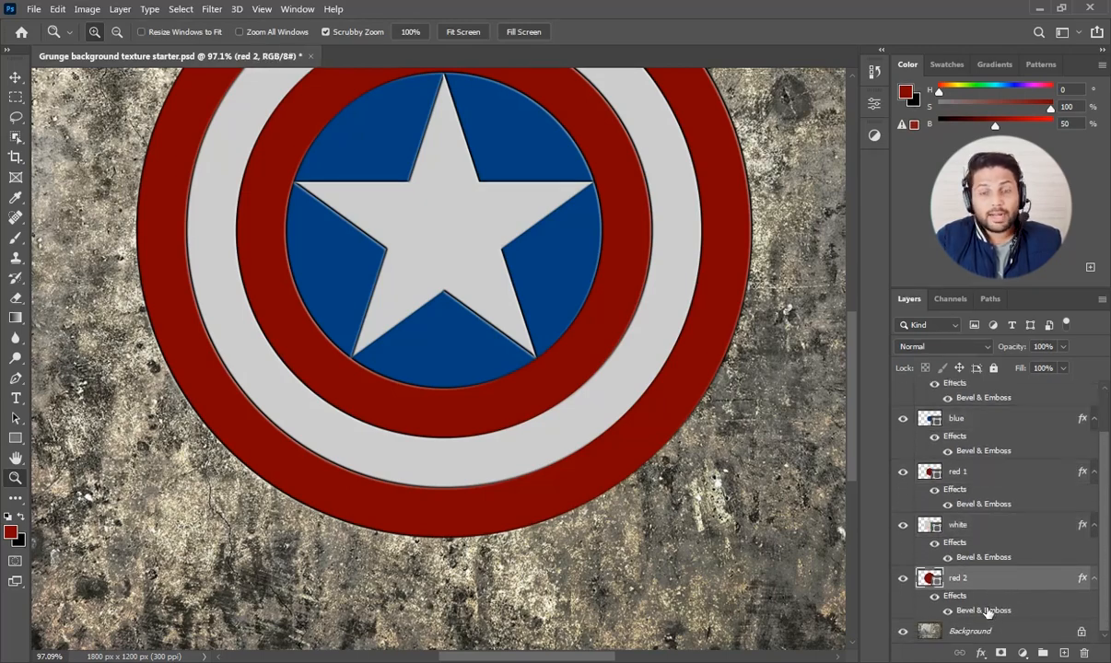
{"action": "double_click", "coordinate": [983, 610]}
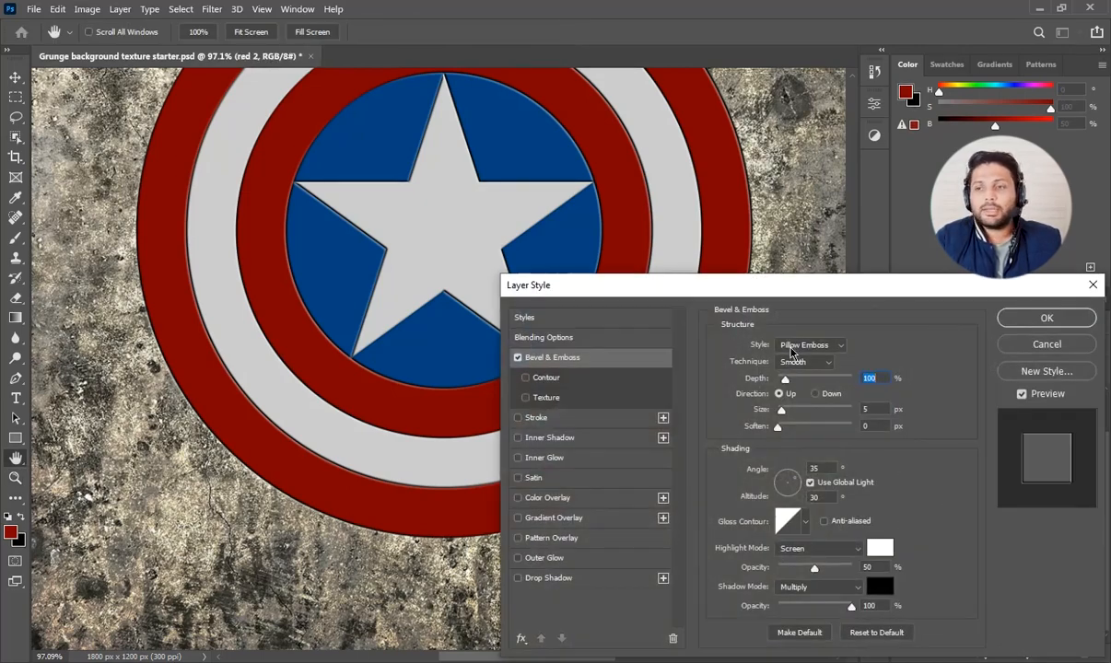
{"action": "left_click", "coordinate": [792, 347]}
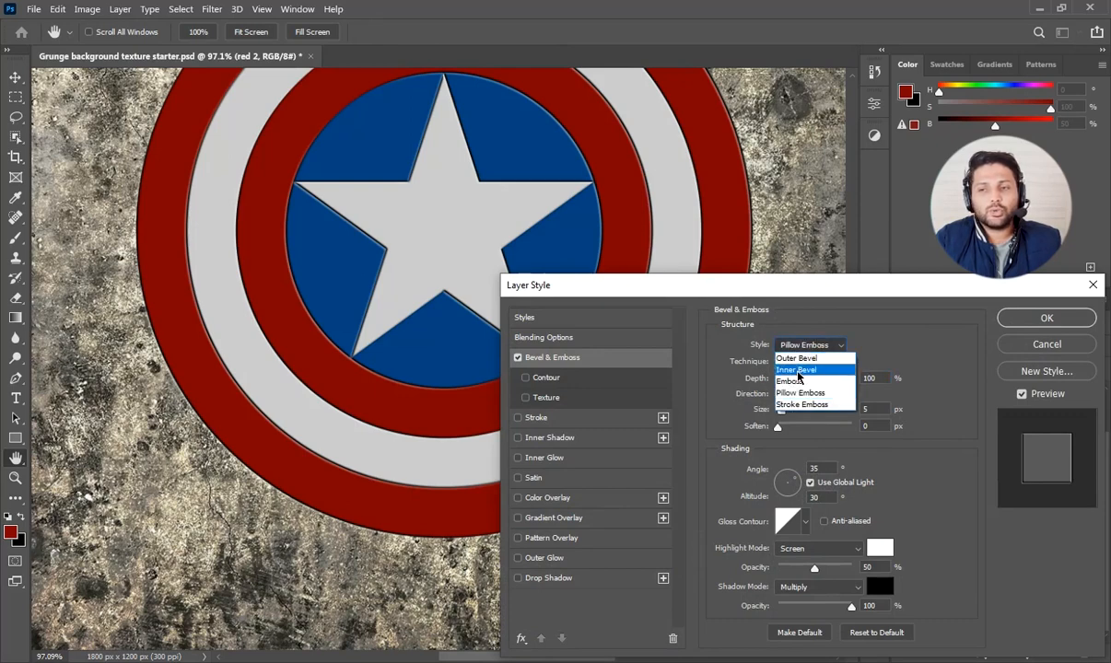
{"action": "left_click", "coordinate": [797, 370]}
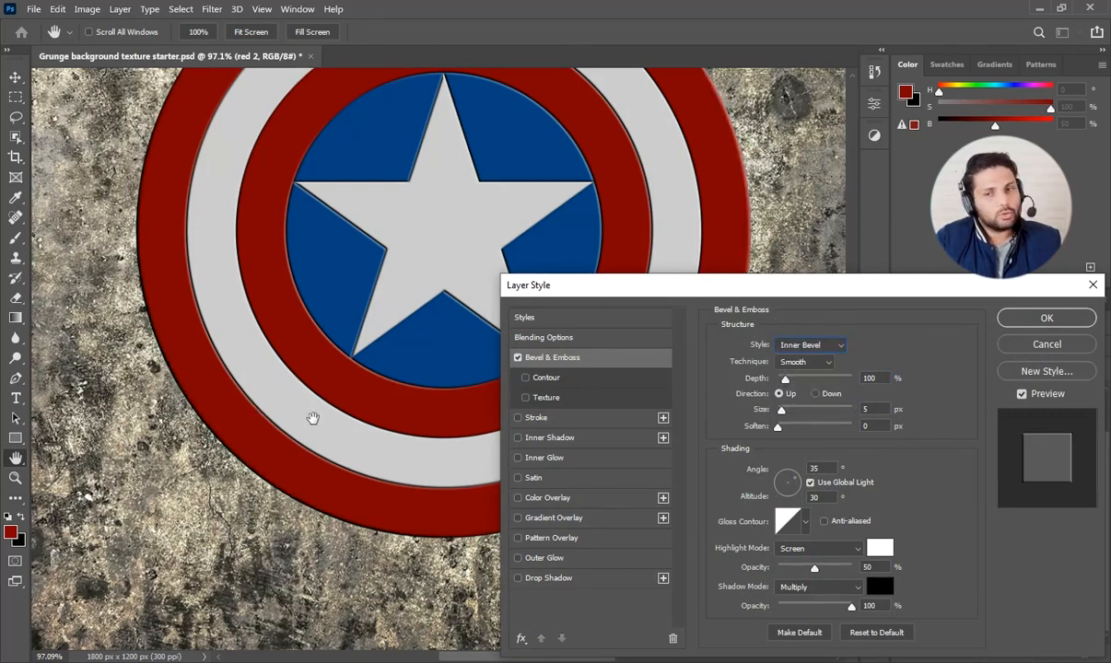
{"action": "left_click", "coordinate": [1050, 317]}
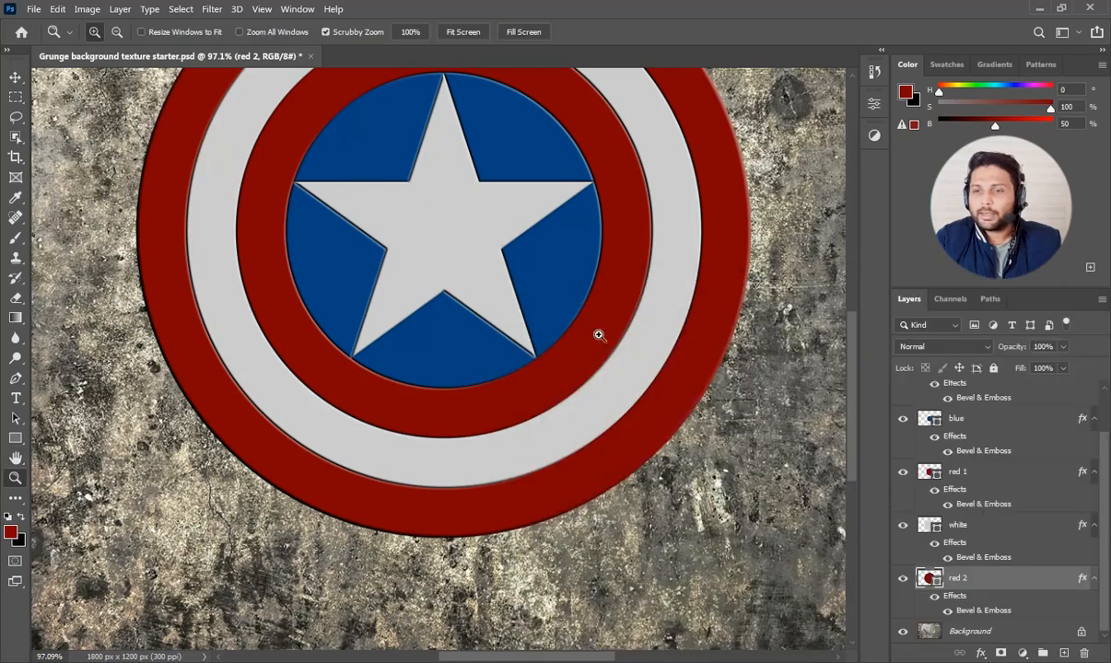
Step: Add an Inner Shadow effect to the star layer
{"action": "left_click_drag", "start_coordinate": [463, 242], "coordinate": [459, 273]}
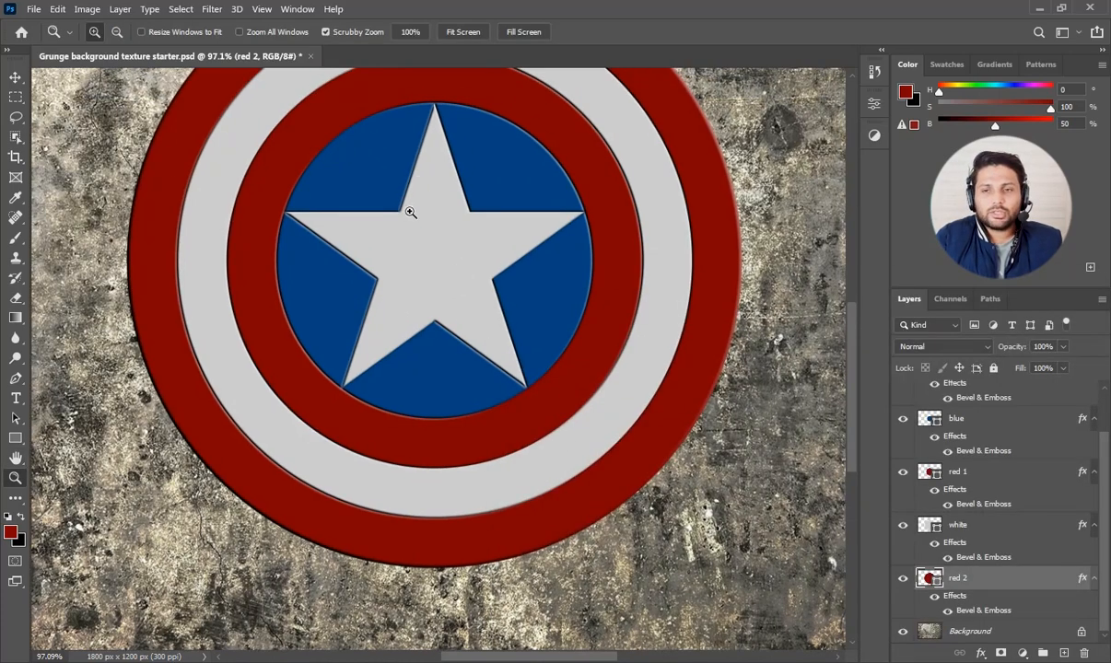
{"action": "left_click_drag", "start_coordinate": [309, 258], "coordinate": [370, 252]}
{"action": "left_click_drag", "start_coordinate": [506, 425], "coordinate": [413, 412]}
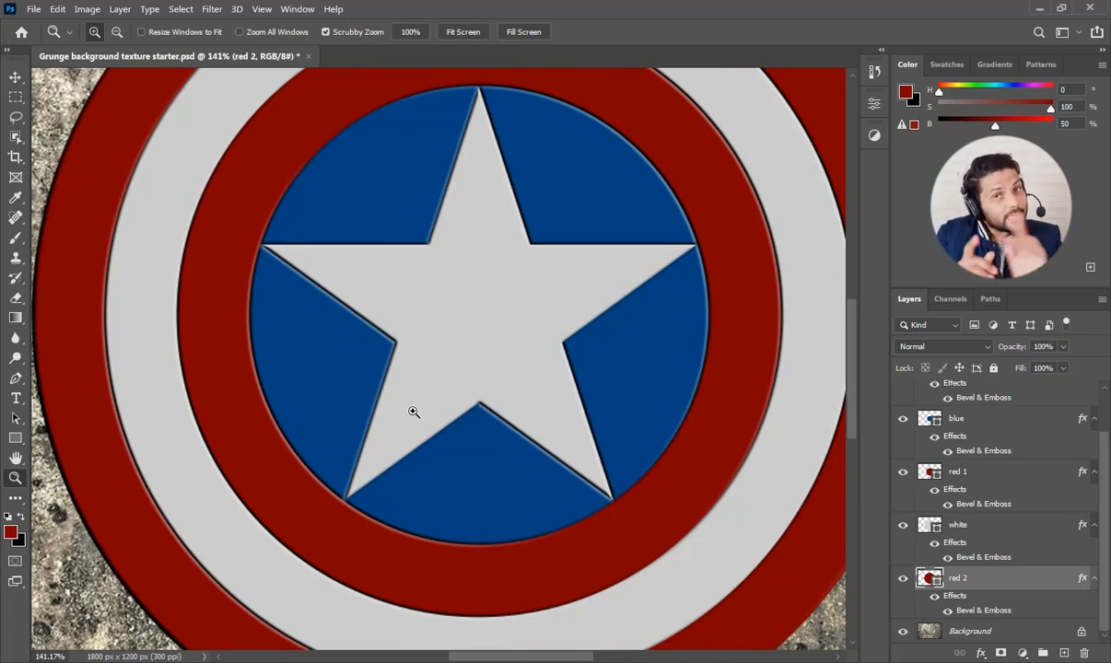
{"action": "scroll", "coordinate": [1104, 440], "scroll_direction": "up", "scroll_amount": 2}
{"action": "left_click", "coordinate": [977, 417]}
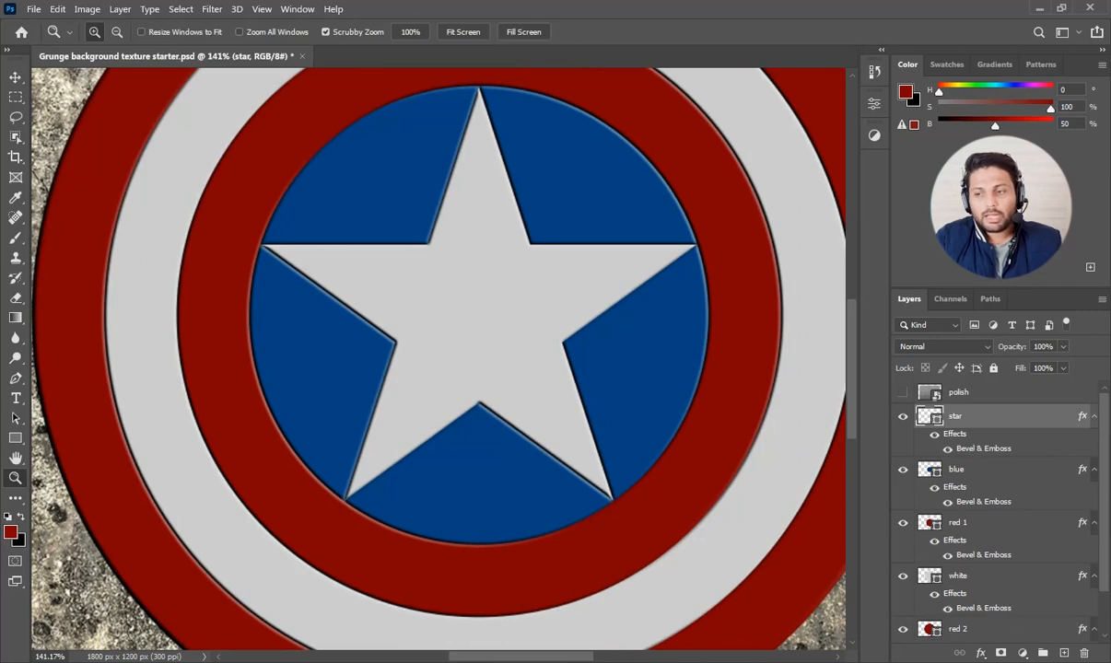
{"action": "left_click", "coordinate": [980, 653]}
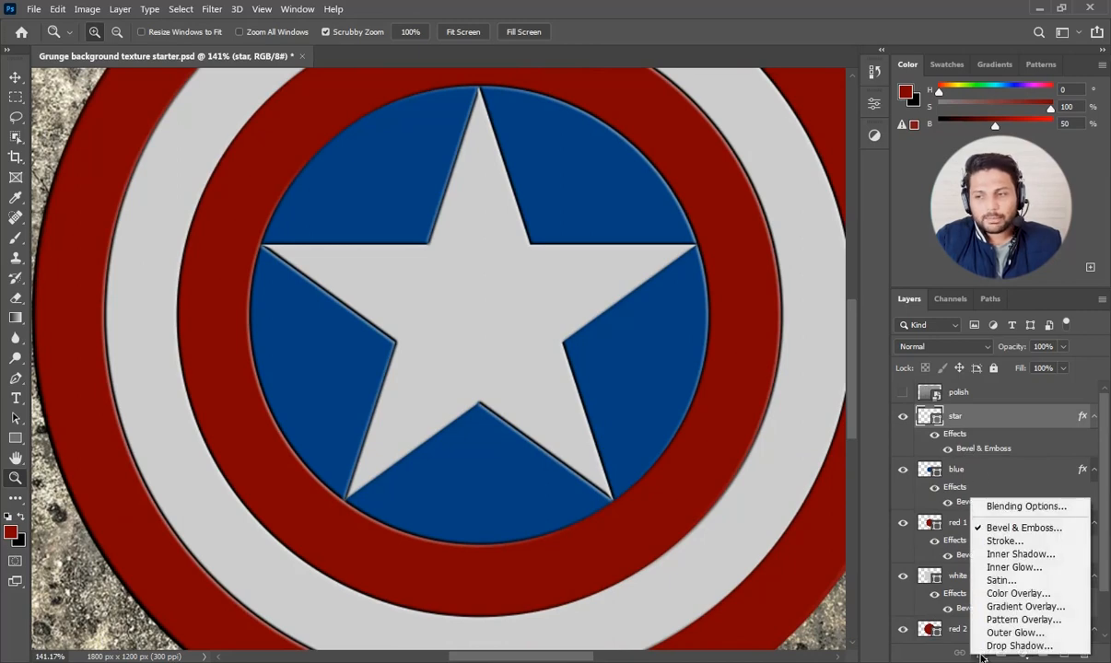
{"action": "left_click", "coordinate": [1020, 555]}
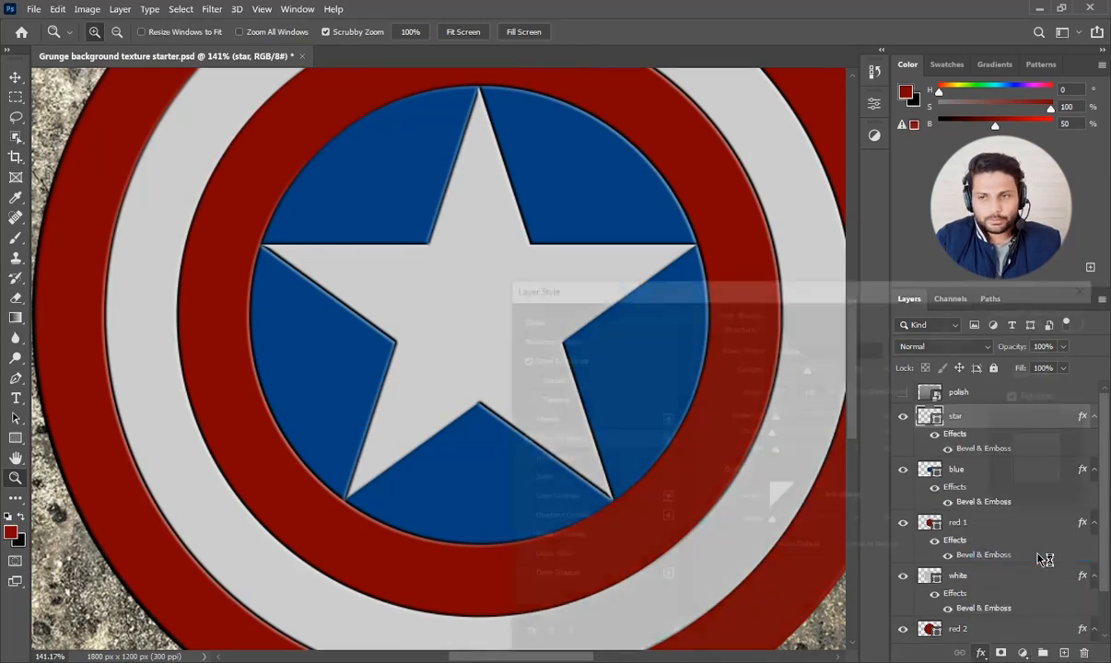
{"action": "left_click_drag", "start_coordinate": [873, 292], "coordinate": [968, 318]}
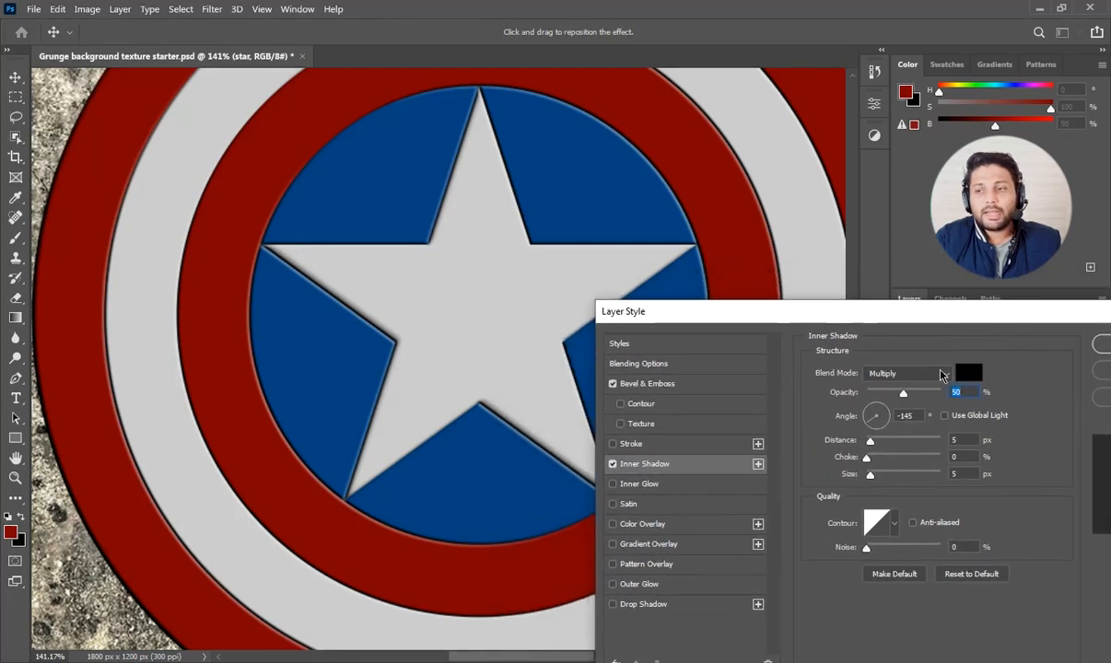
Step: Compare the star's inner shadow with and without global light, leave global light off at -145°, and apply the effect
{"action": "left_click", "coordinate": [946, 416]}
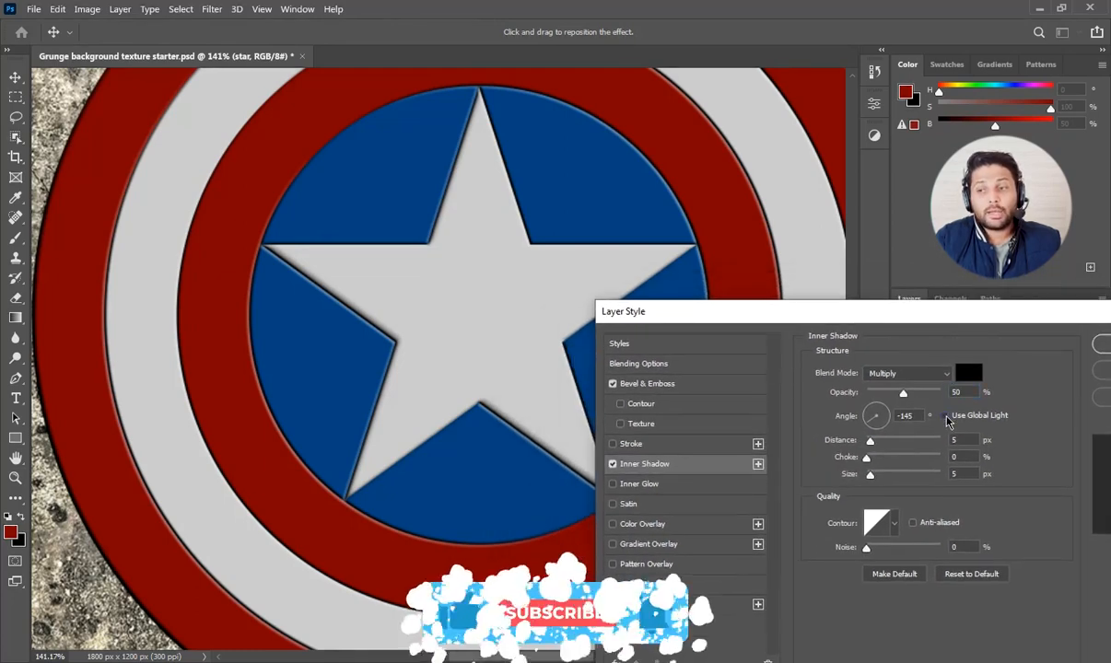
{"action": "left_click", "coordinate": [945, 418]}
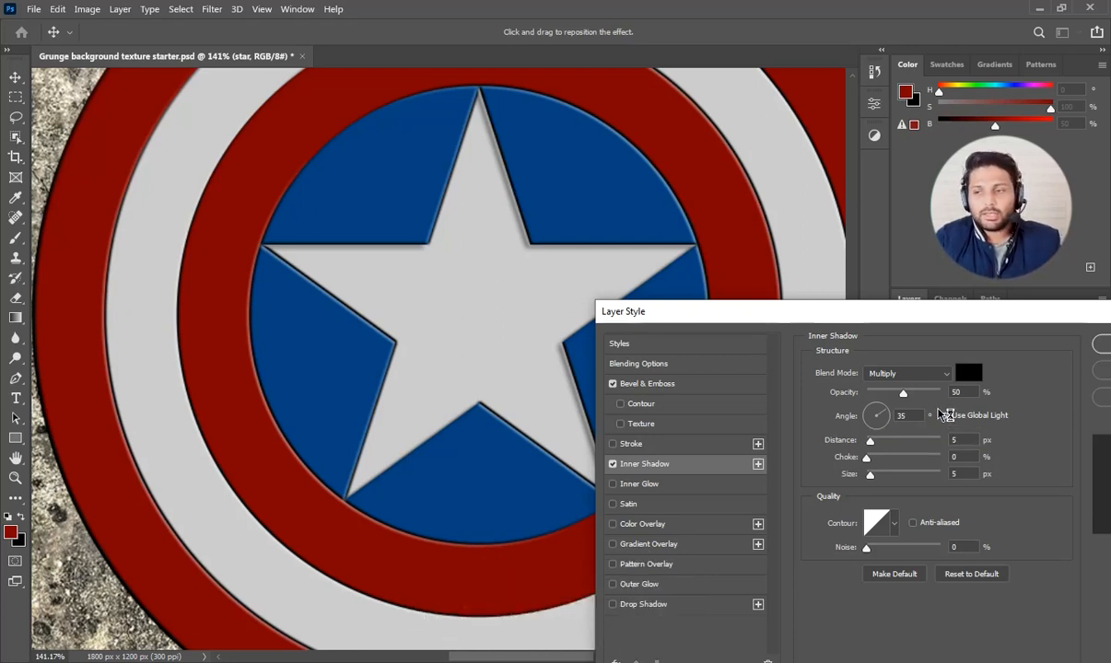
{"action": "left_click", "coordinate": [944, 414]}
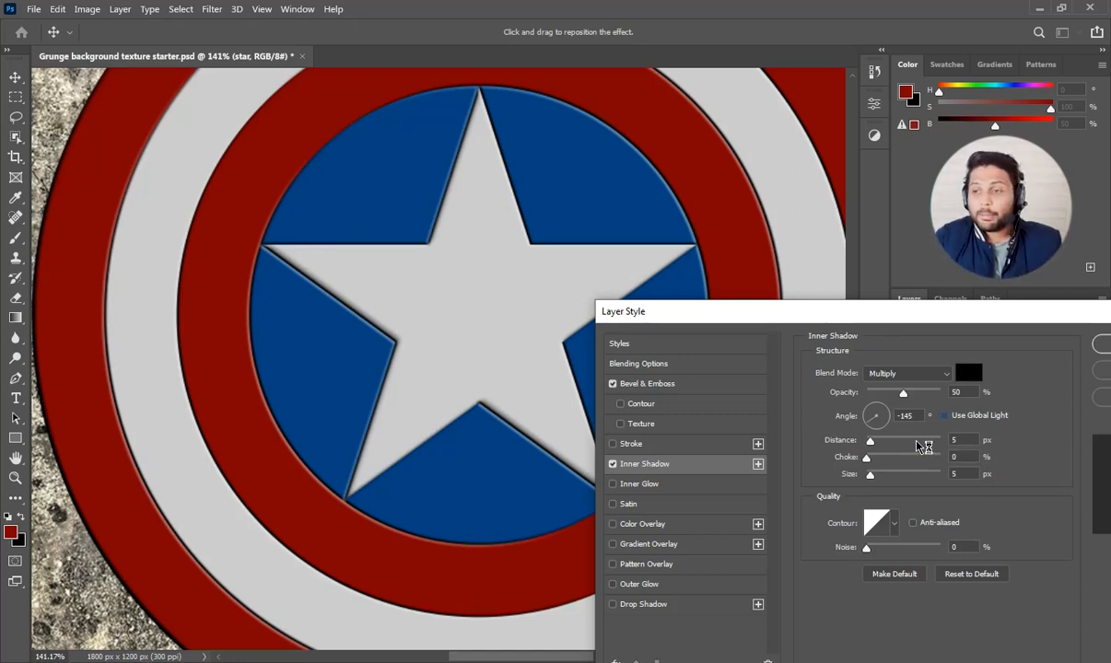
{"action": "left_click", "coordinate": [943, 415]}
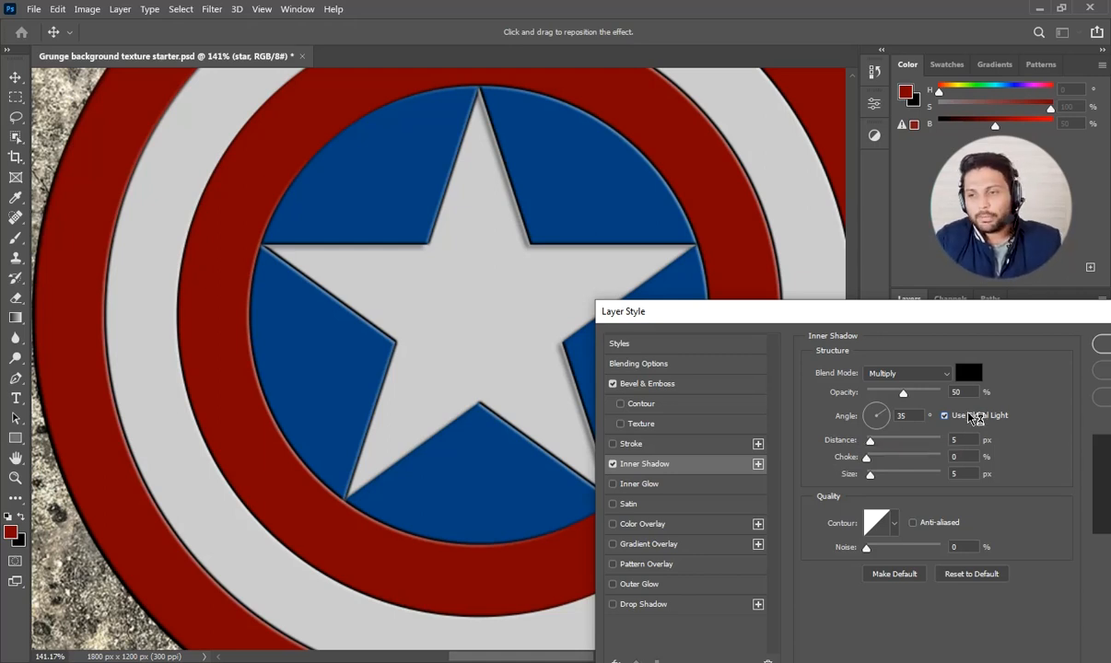
{"action": "left_click", "coordinate": [942, 416]}
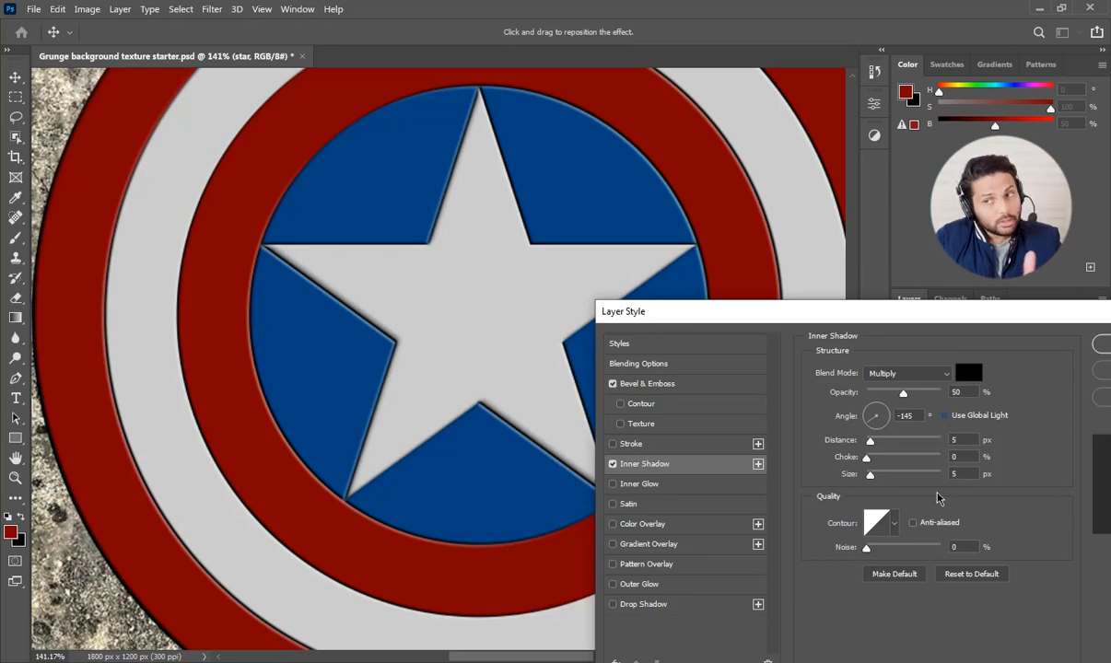
{"action": "left_click_drag", "start_coordinate": [967, 320], "coordinate": [832, 315]}
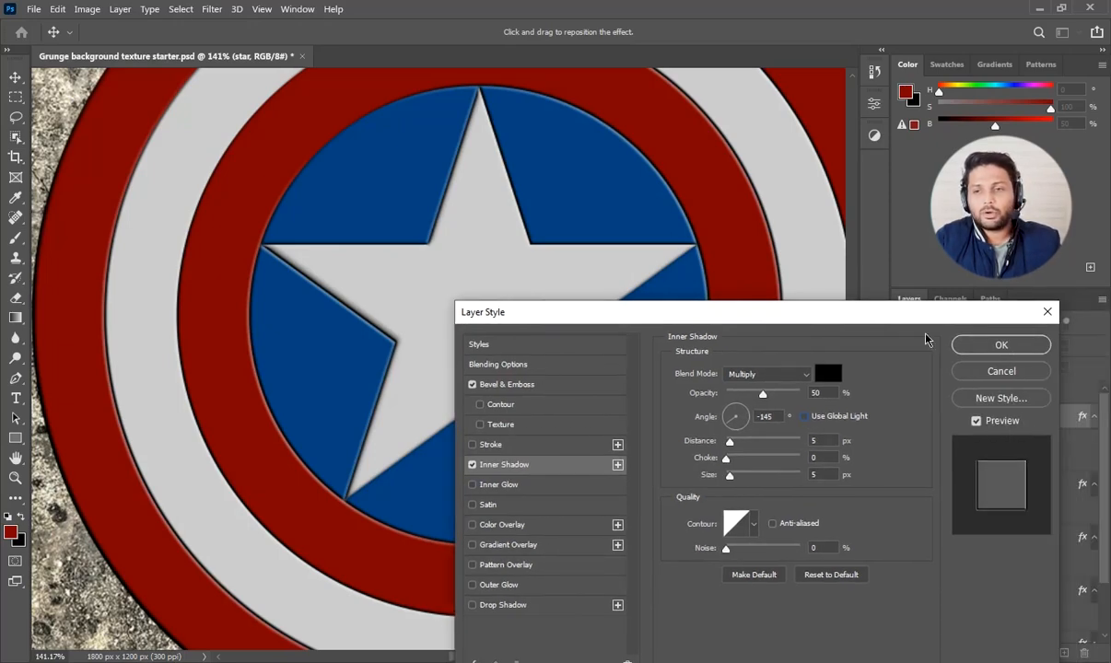
{"action": "left_click", "coordinate": [990, 344]}
Step: Copy the star layer's Inner Shadow effect onto the white layer
{"action": "key", "text": "ctrl+0"}
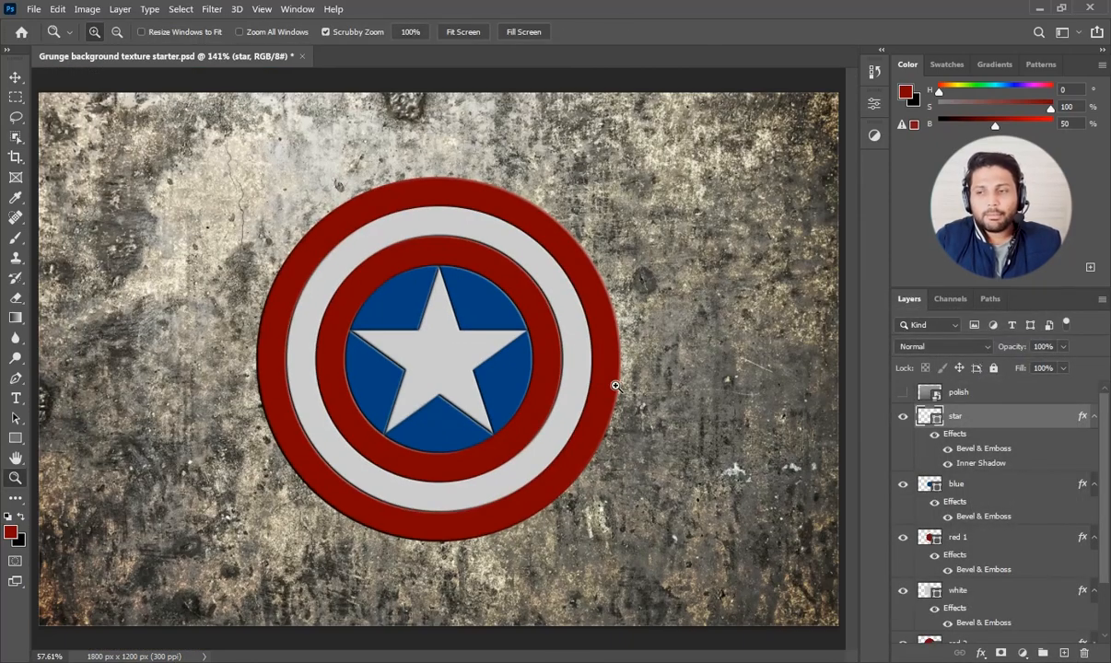
{"action": "left_click_drag", "start_coordinate": [488, 380], "coordinate": [865, 453]}
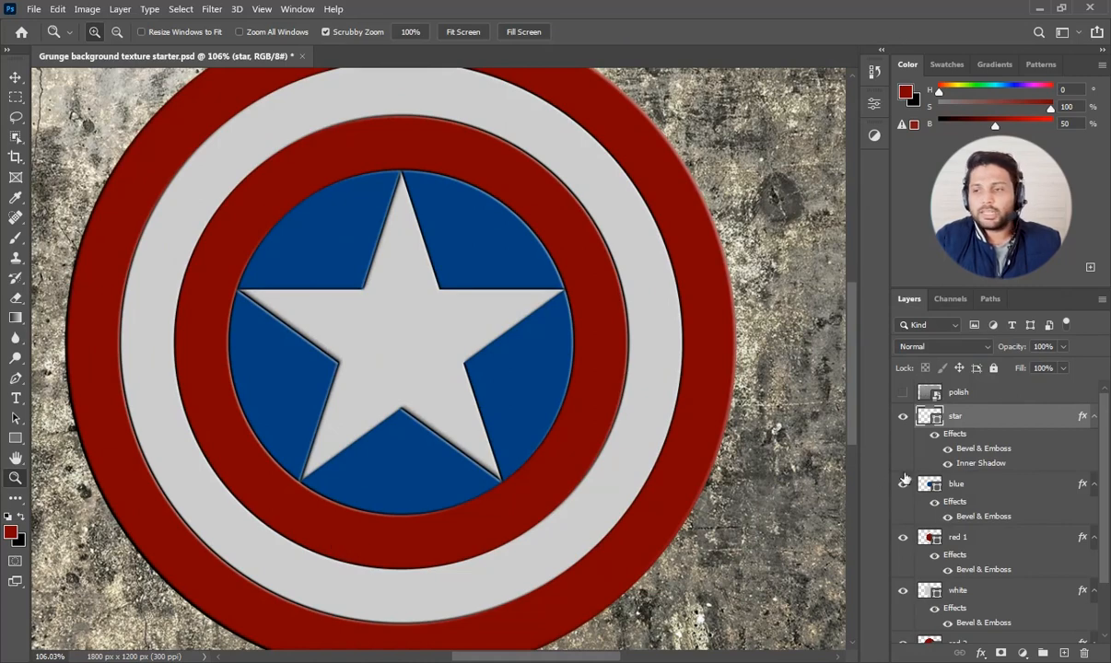
{"action": "left_click_drag", "start_coordinate": [993, 467], "coordinate": [976, 617]}
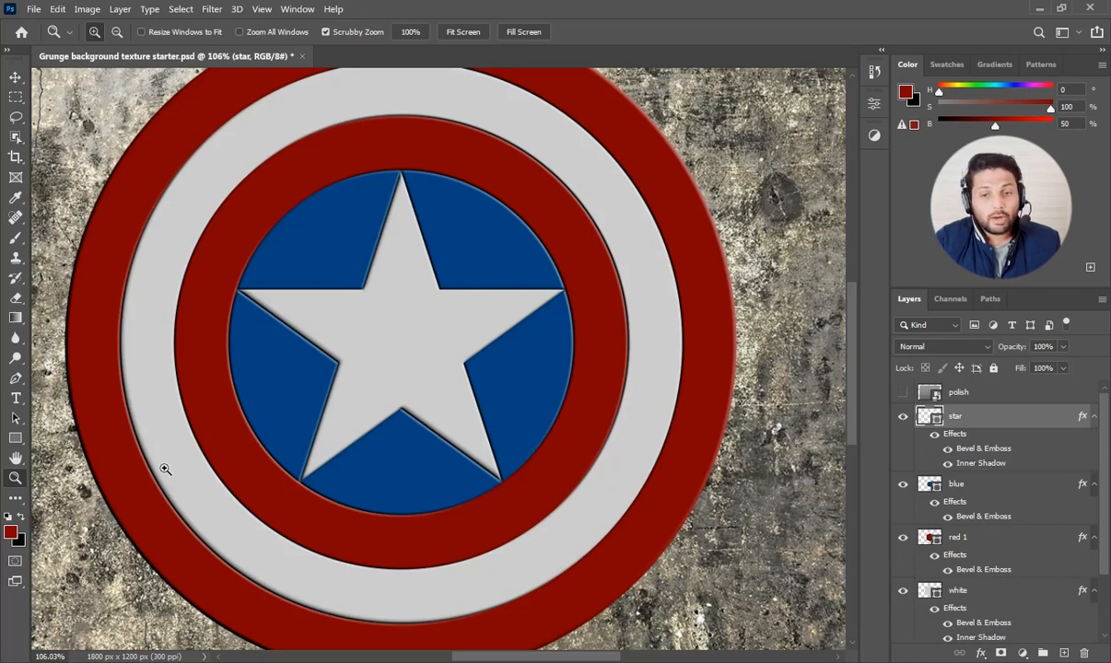
Step: Set the opacity of the white layer's Inner Shadow to 25%
{"action": "scroll", "coordinate": [966, 599], "scroll_direction": "down", "scroll_amount": 2}
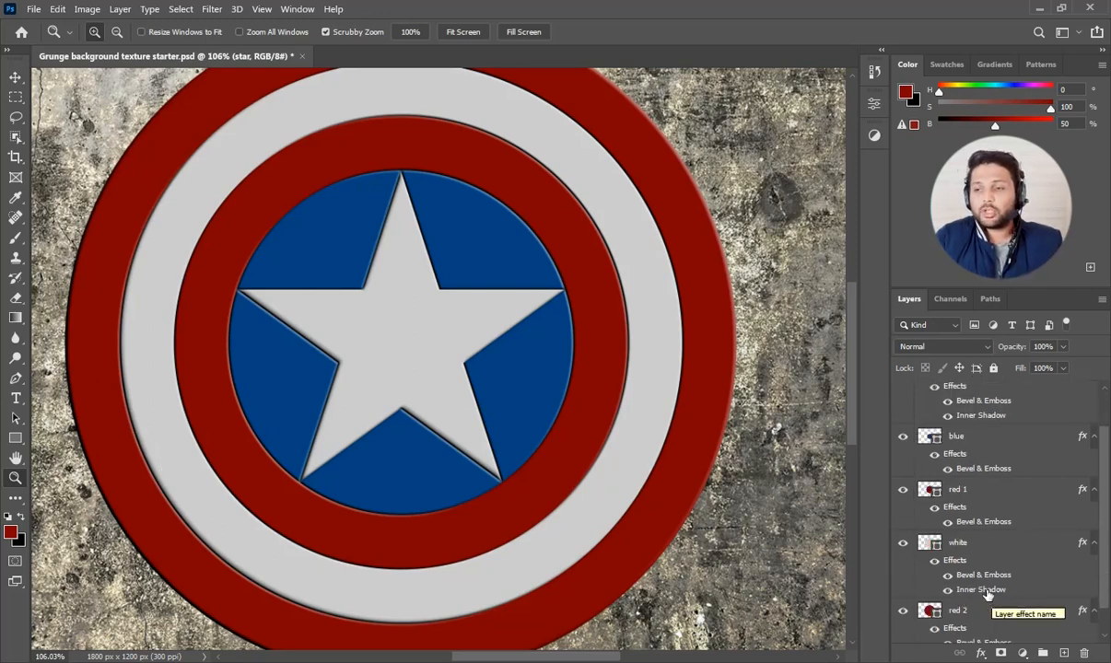
{"action": "double_click", "coordinate": [984, 590]}
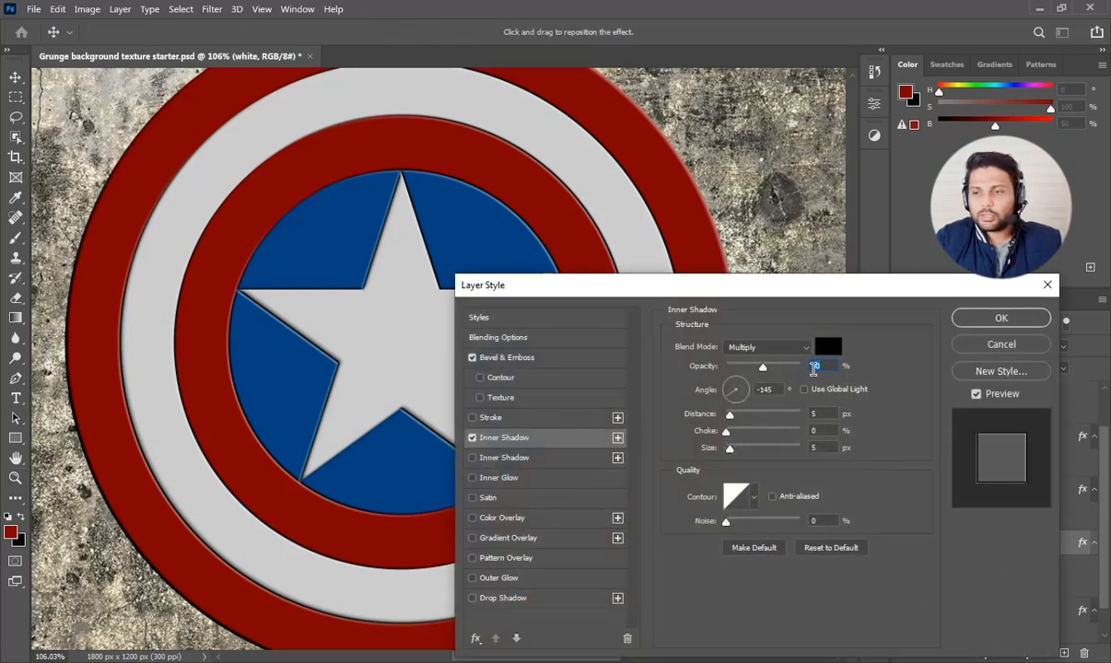
{"action": "type", "text": "25"}
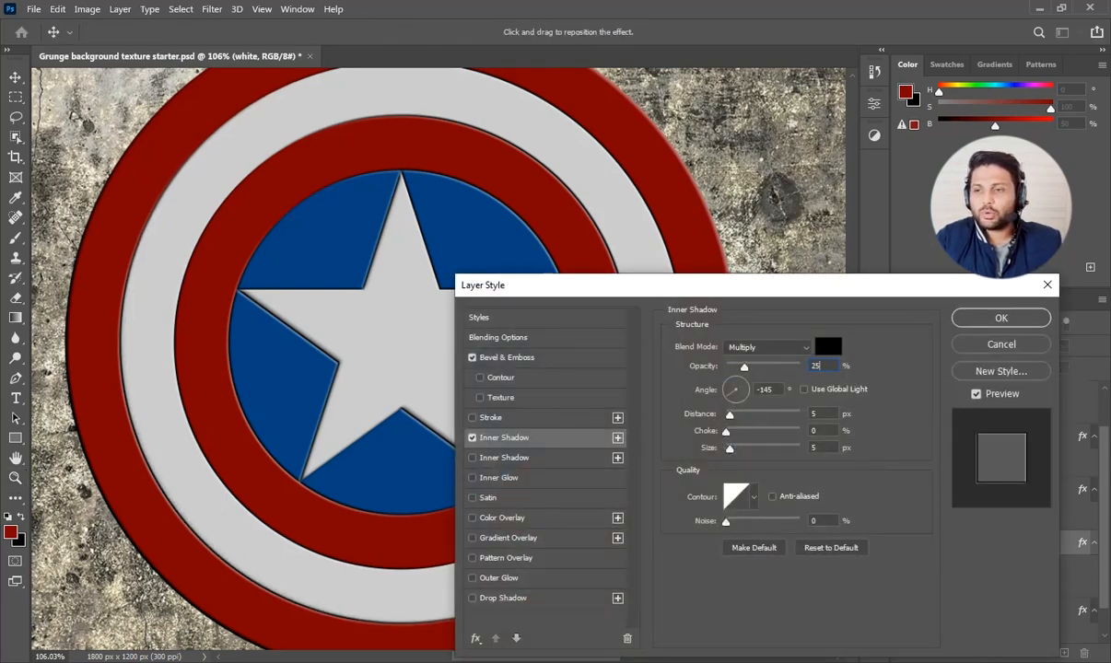
{"action": "left_click", "coordinate": [1001, 318]}
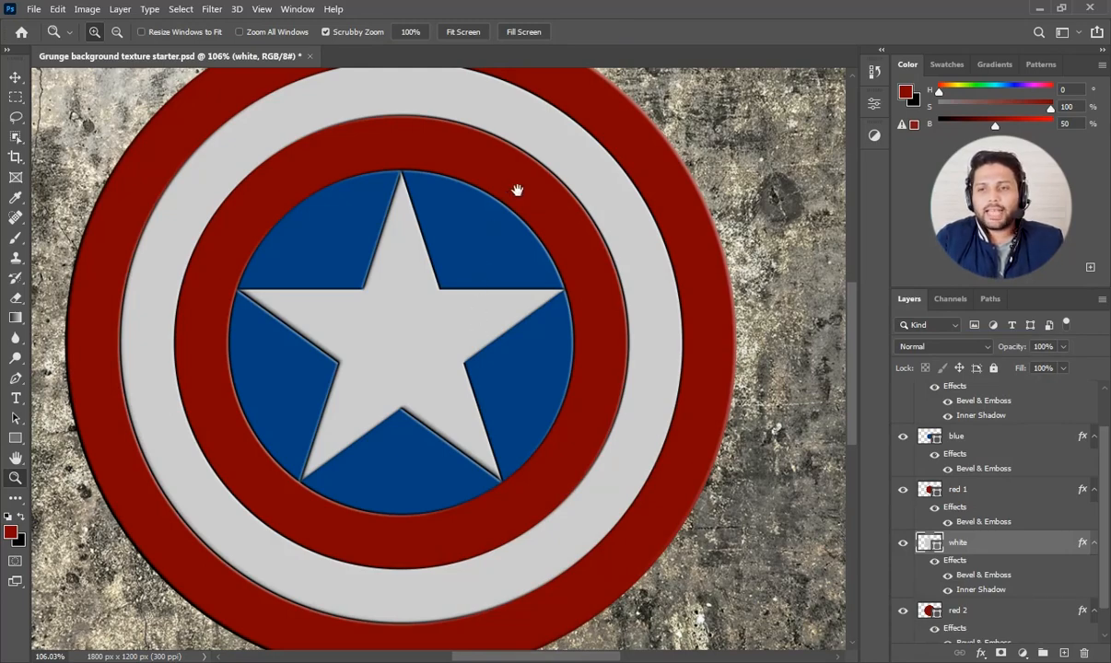
Step: Add a Drop Shadow effect to the red 1 layer and reset its settings to the defaults
{"action": "left_click", "coordinate": [486, 181]}
{"action": "left_click", "coordinate": [488, 212]}
{"action": "left_click", "coordinate": [543, 224]}
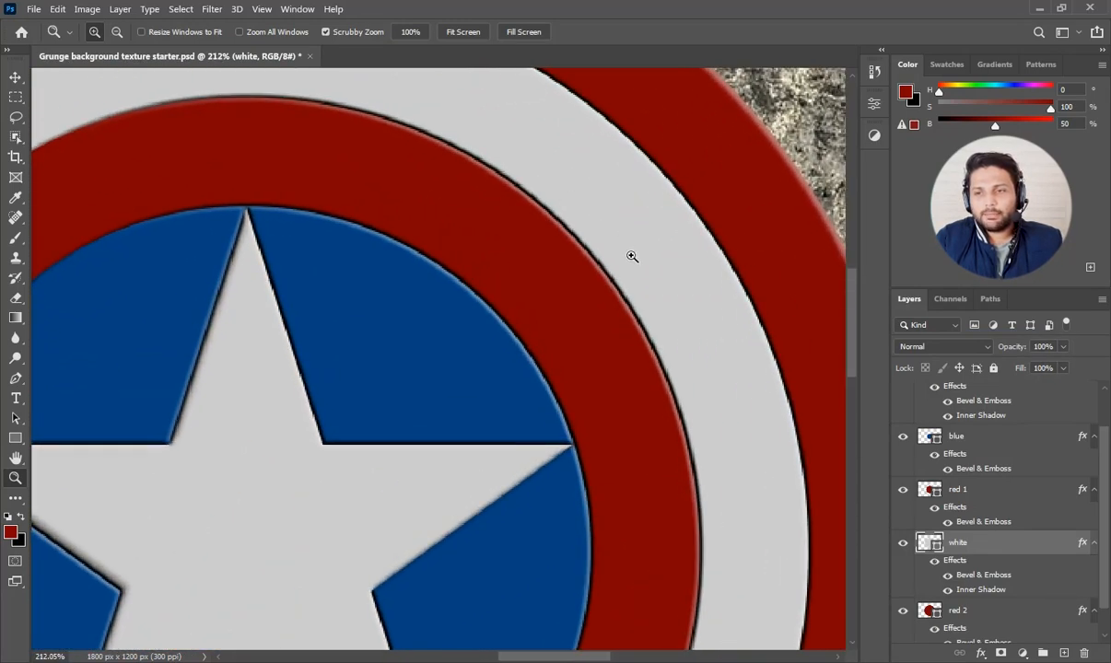
{"action": "scroll", "coordinate": [639, 429], "scroll_direction": "down", "scroll_amount": 2}
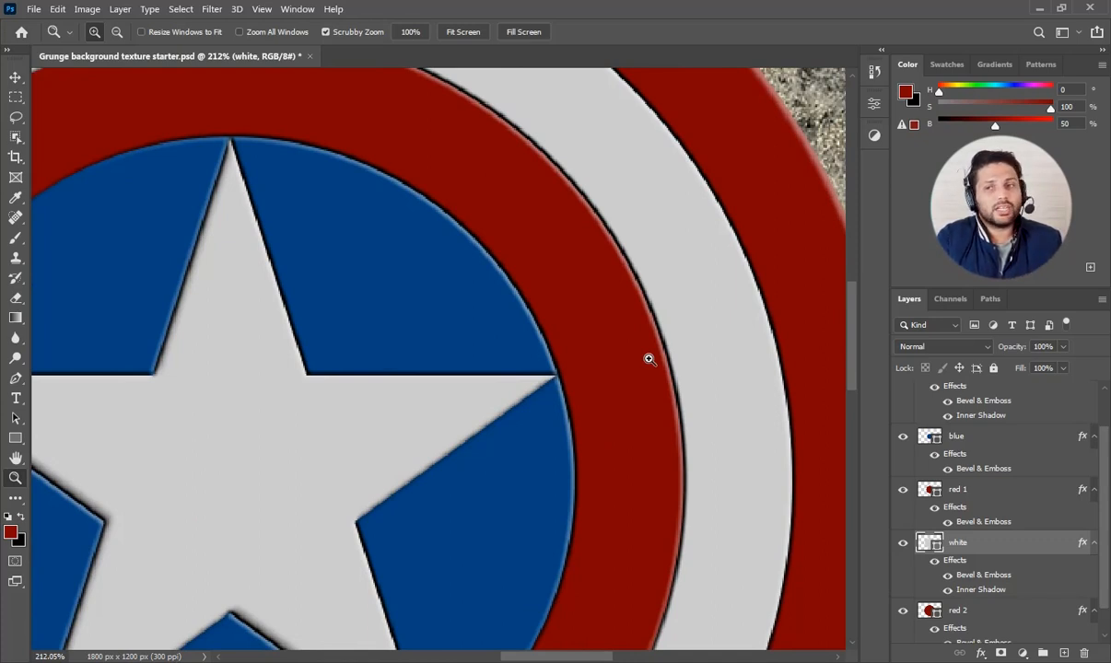
{"action": "scroll", "coordinate": [649, 359], "scroll_direction": "down", "scroll_amount": 10}
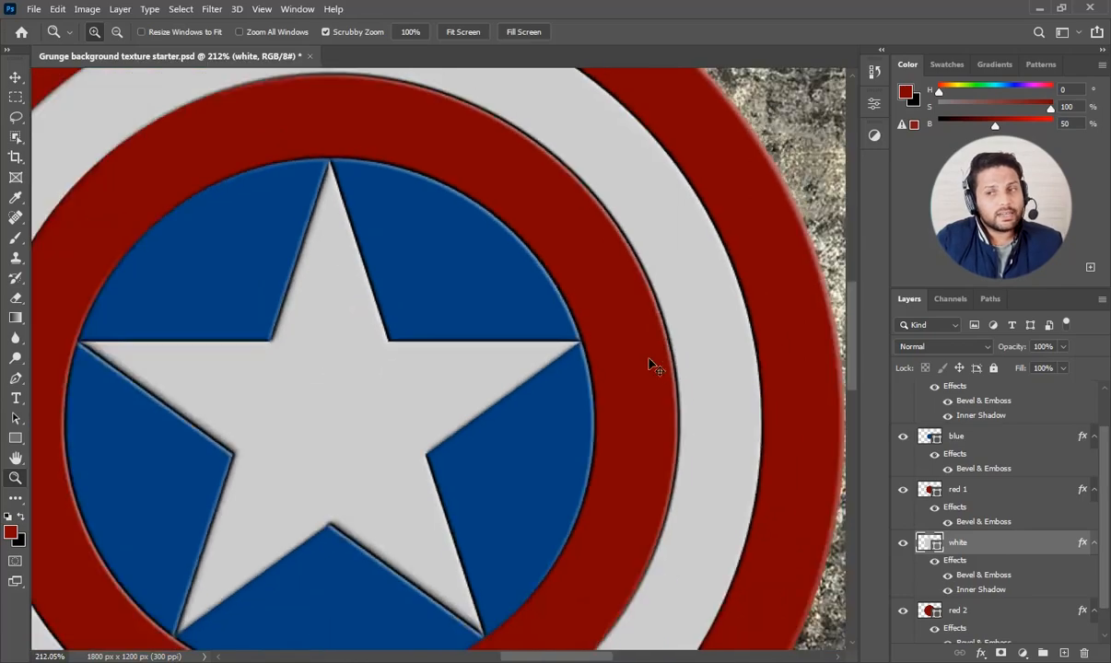
{"action": "scroll", "coordinate": [552, 309], "scroll_direction": "up", "scroll_amount": 8}
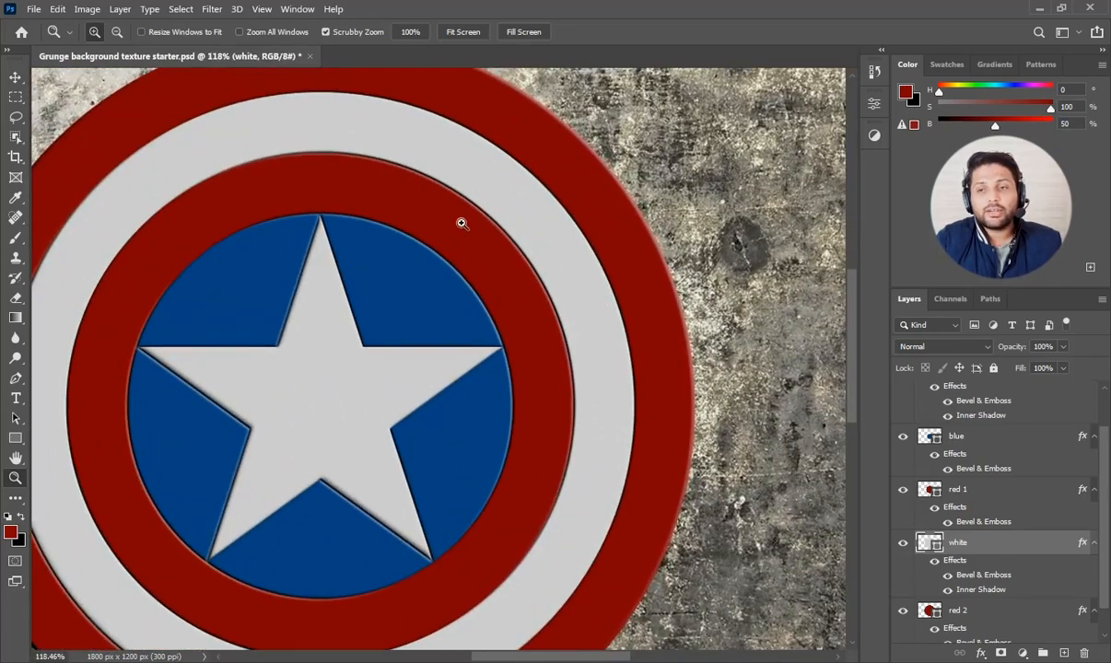
{"action": "left_click", "coordinate": [960, 492]}
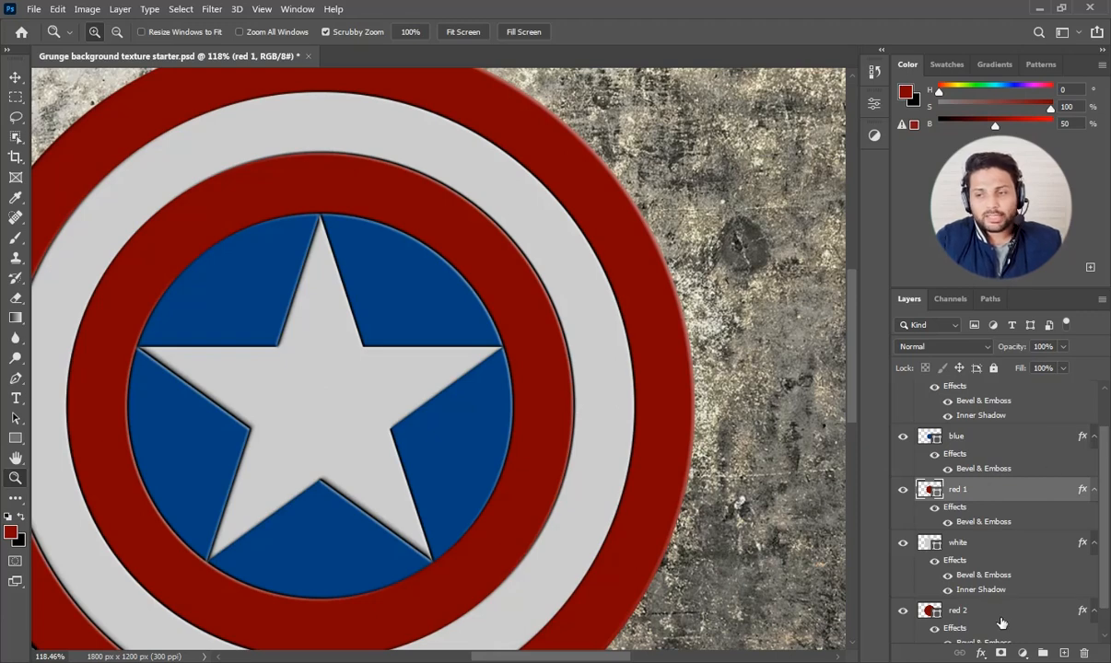
{"action": "left_click", "coordinate": [981, 654]}
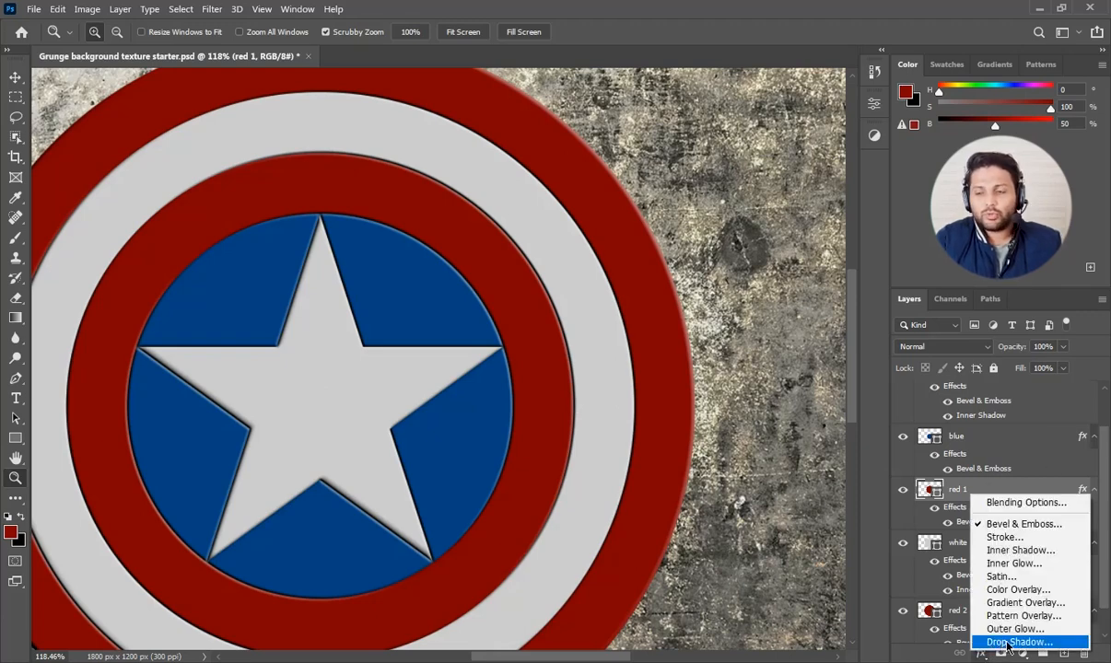
{"action": "left_click", "coordinate": [1008, 643]}
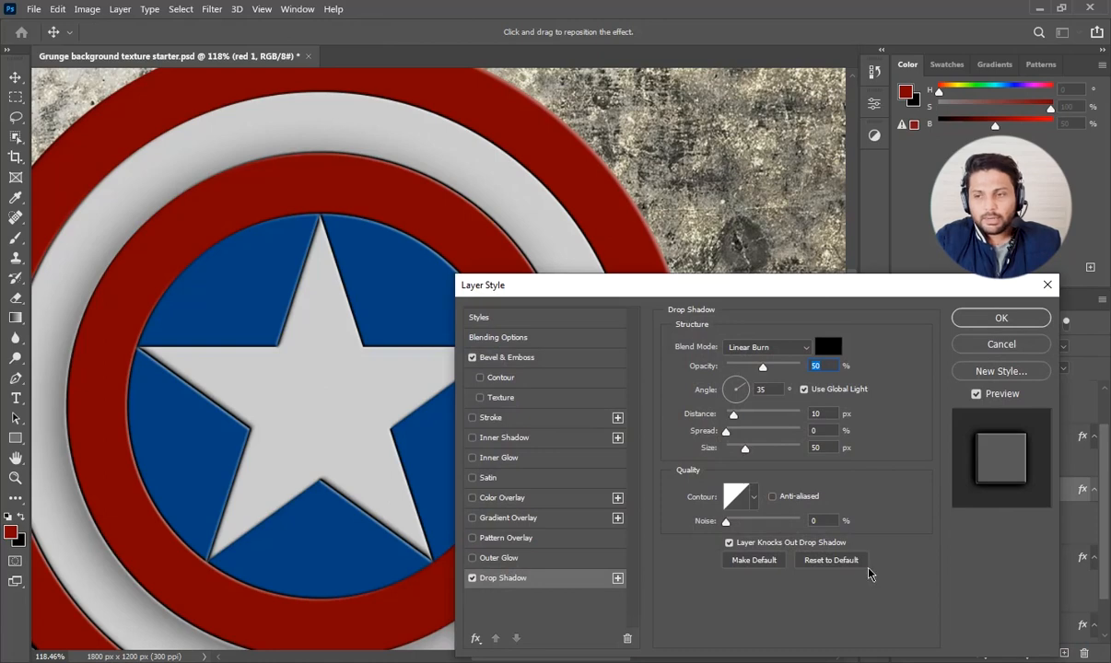
{"action": "left_click", "coordinate": [830, 559]}
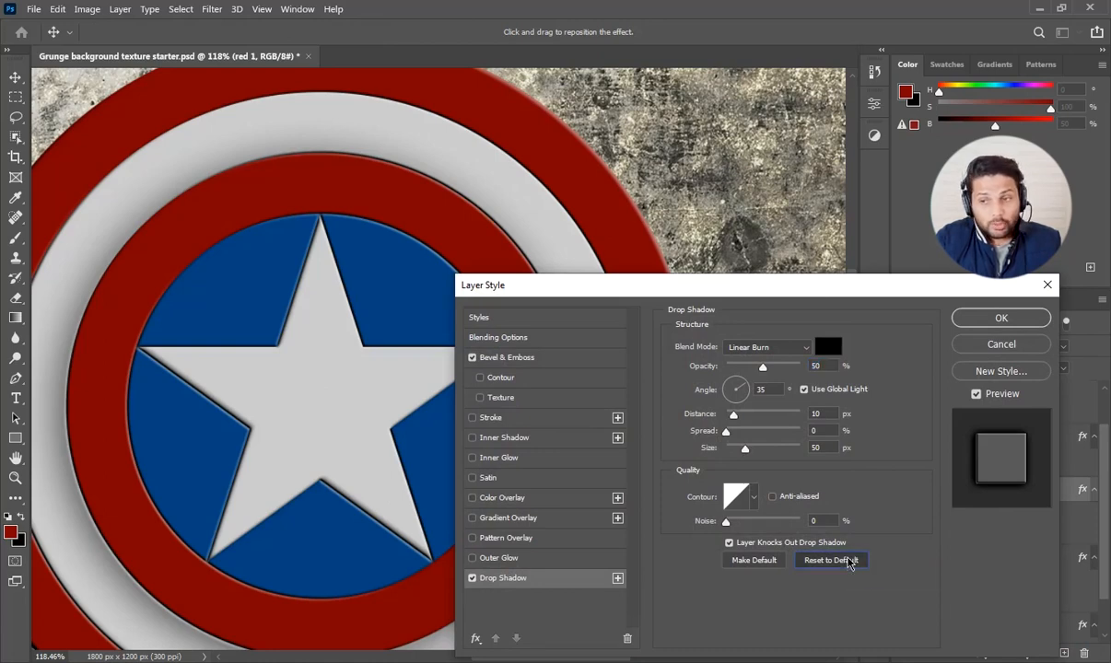
Step: Turn off global light for the red 1 drop shadow and set its angle to 145° and opacity to 50%
{"action": "left_click_drag", "start_coordinate": [762, 285], "coordinate": [921, 310]}
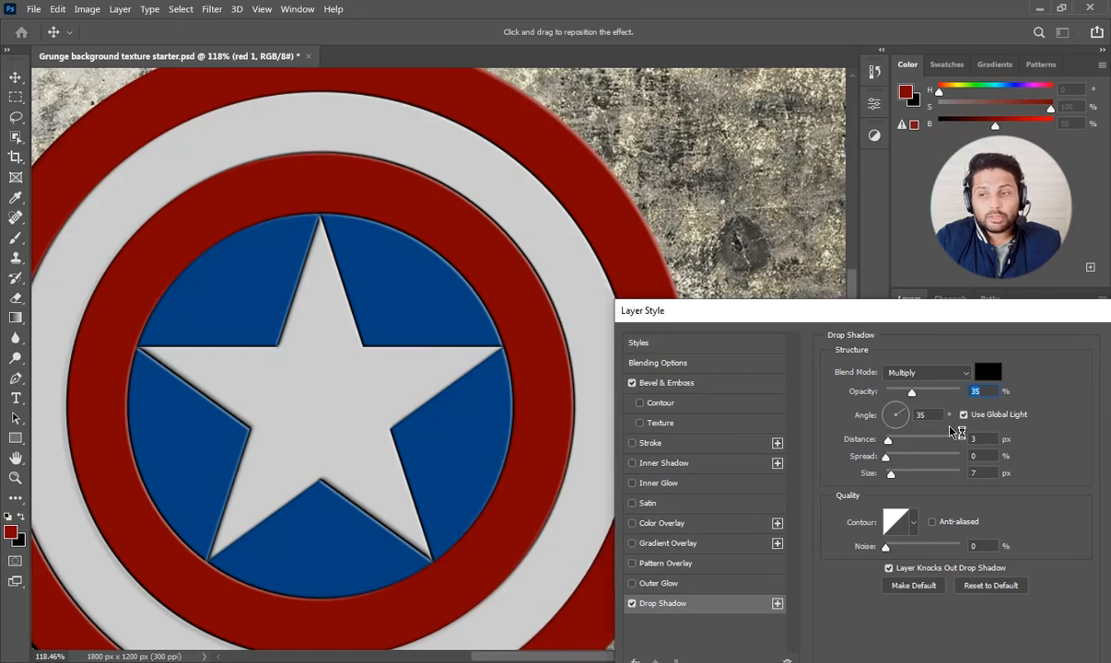
{"action": "left_click_drag", "start_coordinate": [937, 415], "coordinate": [914, 415]}
{"action": "left_click", "coordinate": [964, 416]}
{"action": "type", "text": "145"}
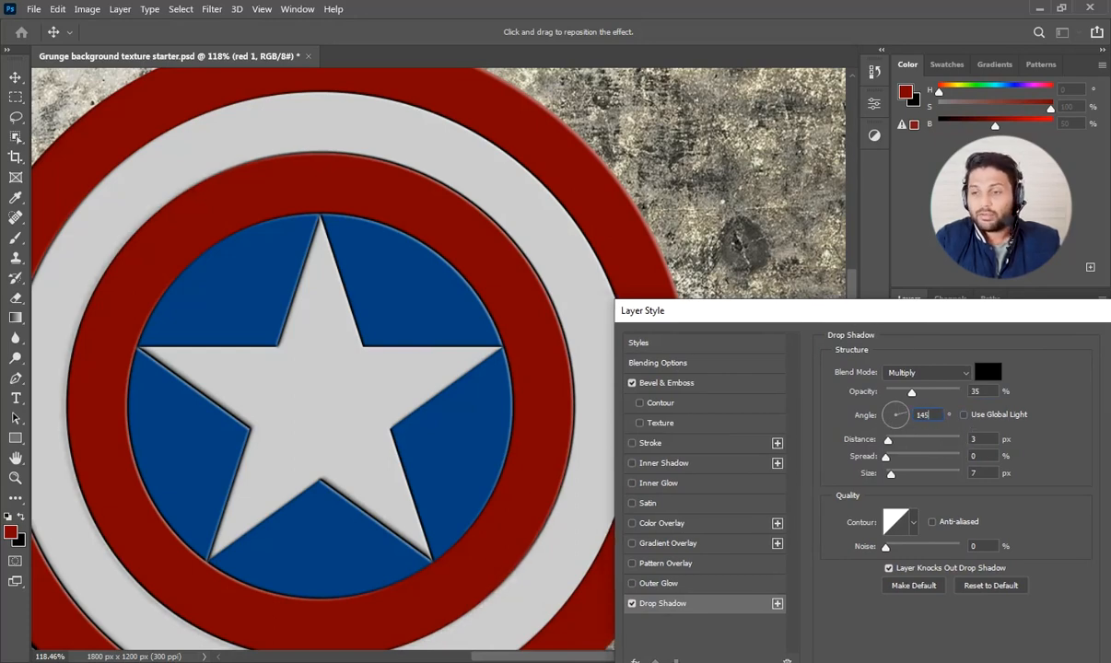
{"action": "double_click", "coordinate": [977, 393]}
{"action": "type", "text": "50"}
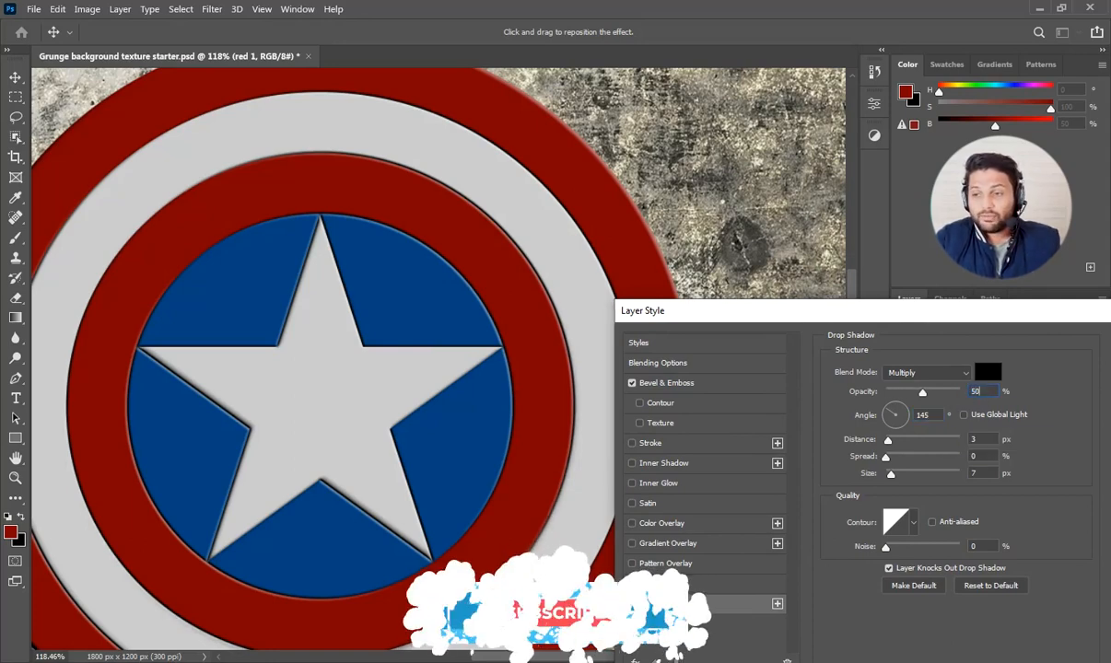
Step: Set the red 1 drop shadow's distance to 5 px and size to 5 px, and apply the effect
{"action": "double_click", "coordinate": [970, 440]}
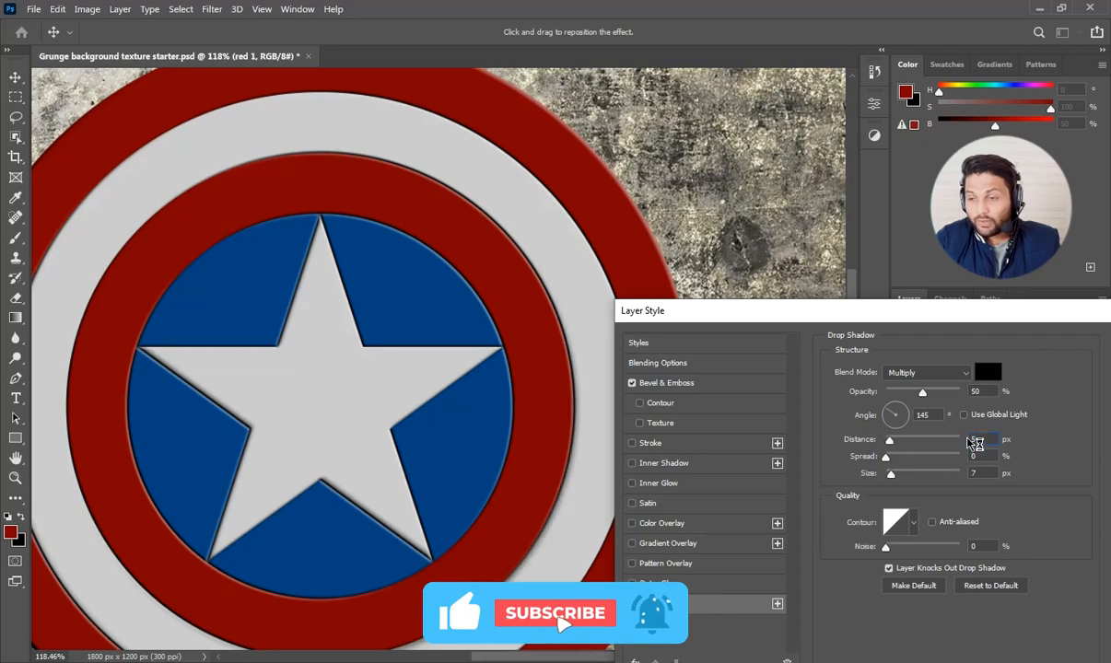
{"action": "type", "text": "5"}
{"action": "key", "text": "Tab"}
{"action": "type", "text": "5"}
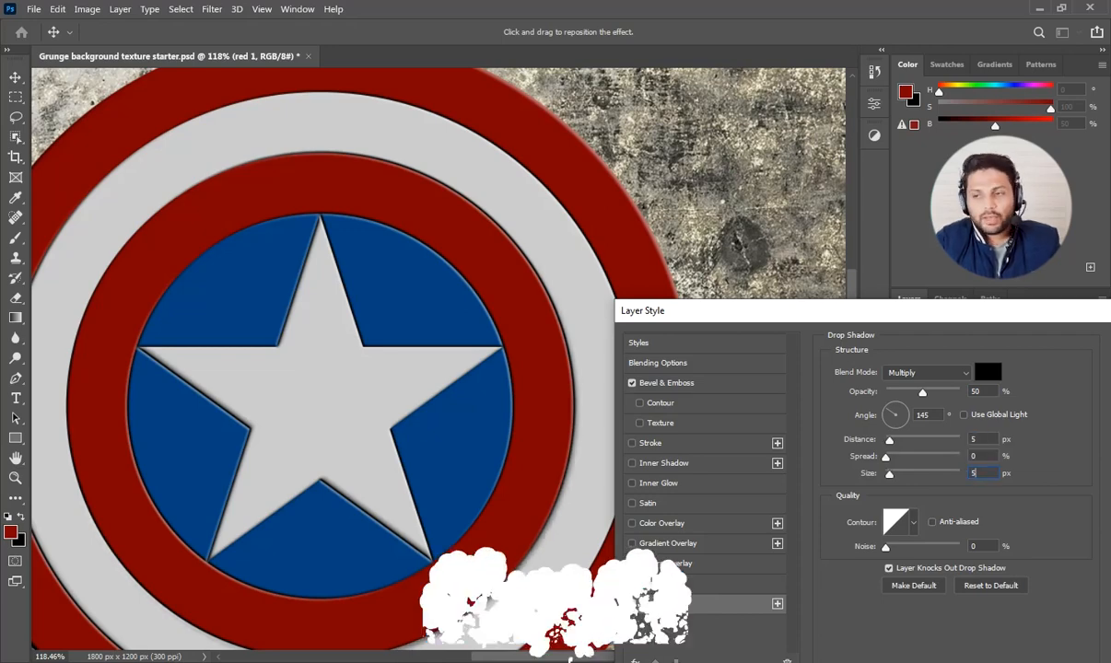
{"action": "left_click_drag", "start_coordinate": [930, 324], "coordinate": [705, 261]}
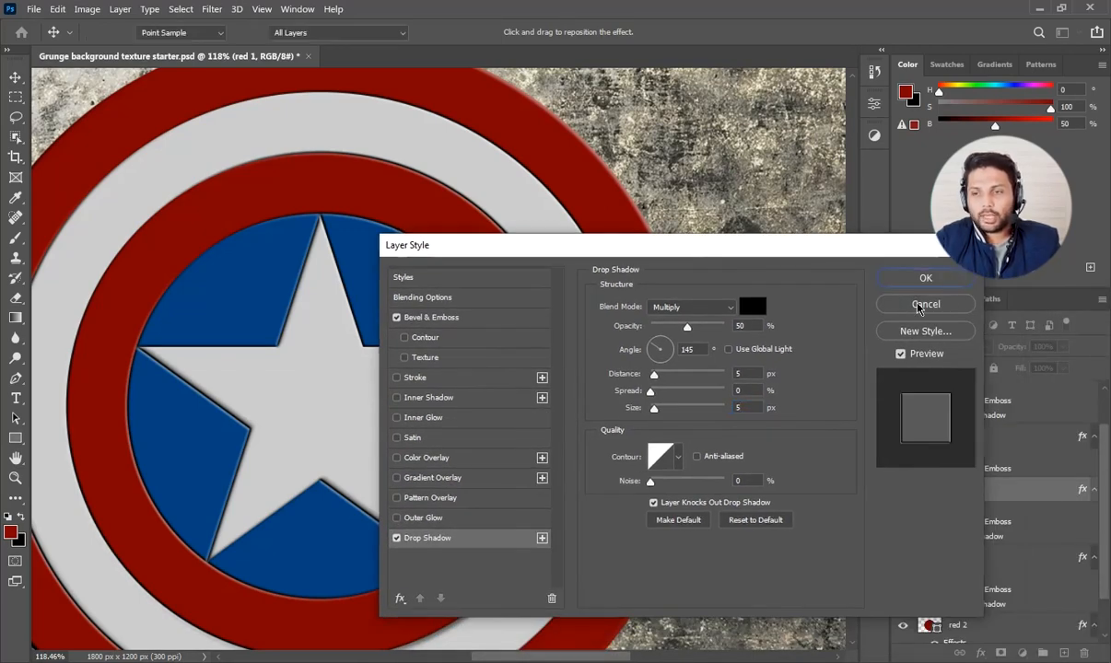
{"action": "left_click", "coordinate": [922, 278]}
Step: Compare the inner red ring's edge with its Drop Shadow effect hidden and shown, then view the whole image
{"action": "left_click_drag", "start_coordinate": [592, 375], "coordinate": [638, 377]}
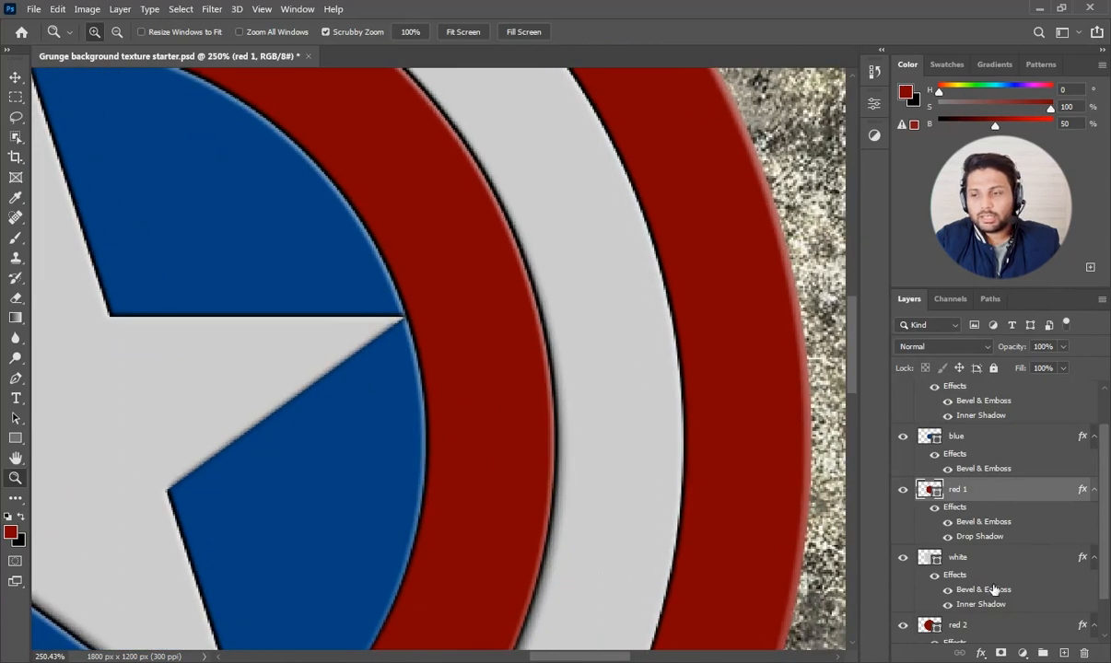
{"action": "left_click", "coordinate": [949, 537]}
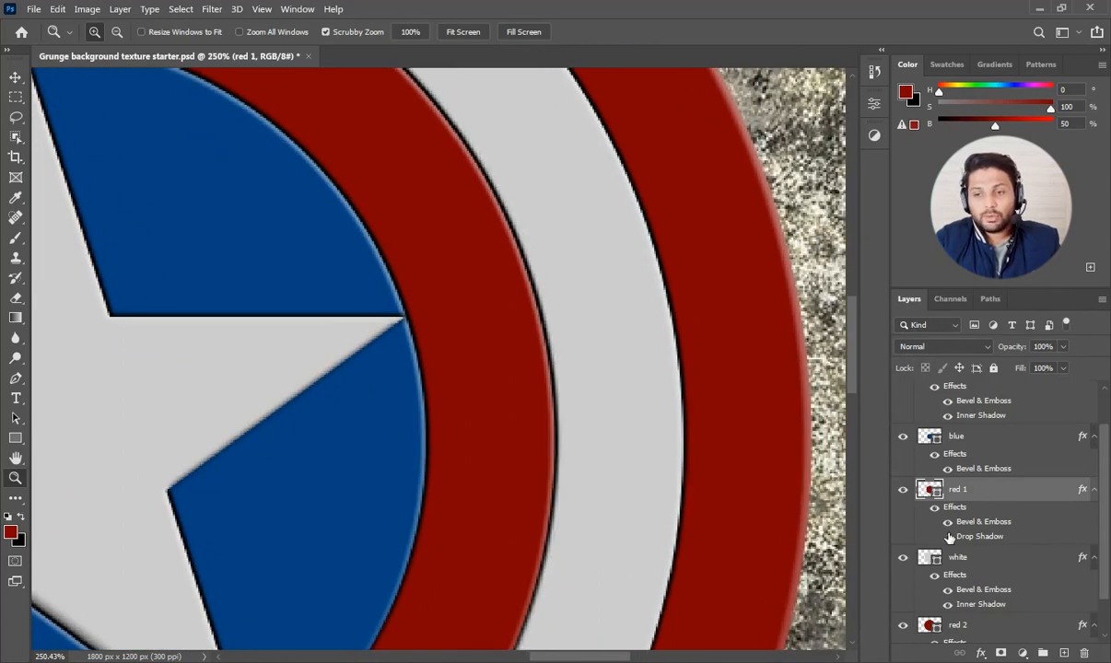
{"action": "left_click", "coordinate": [949, 537]}
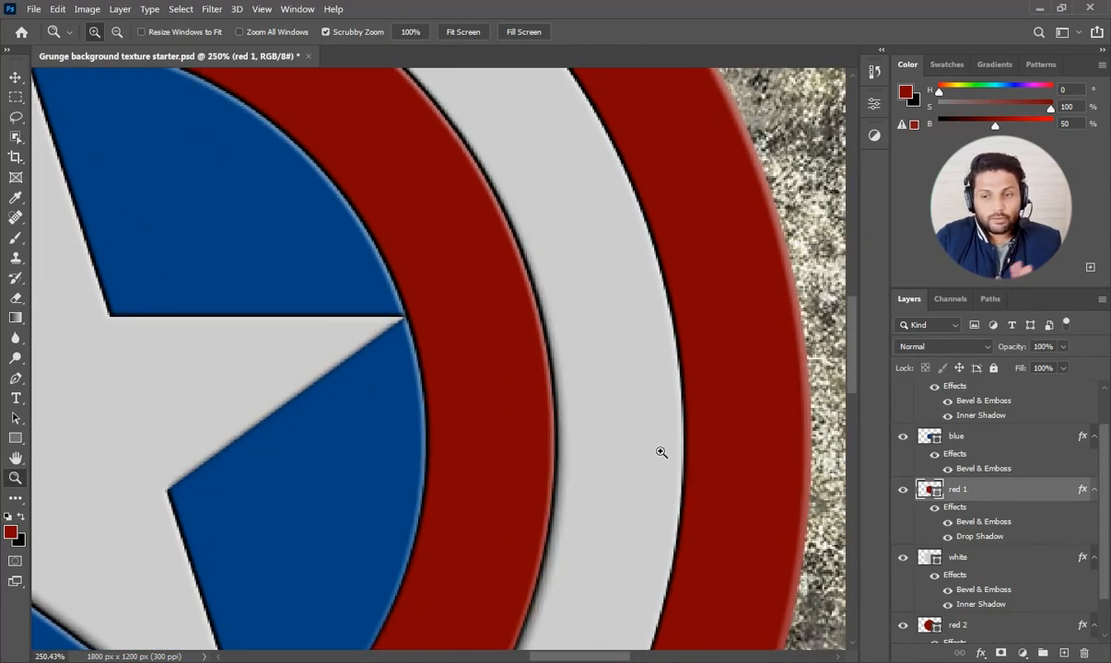
{"action": "key", "text": "ctrl+0"}
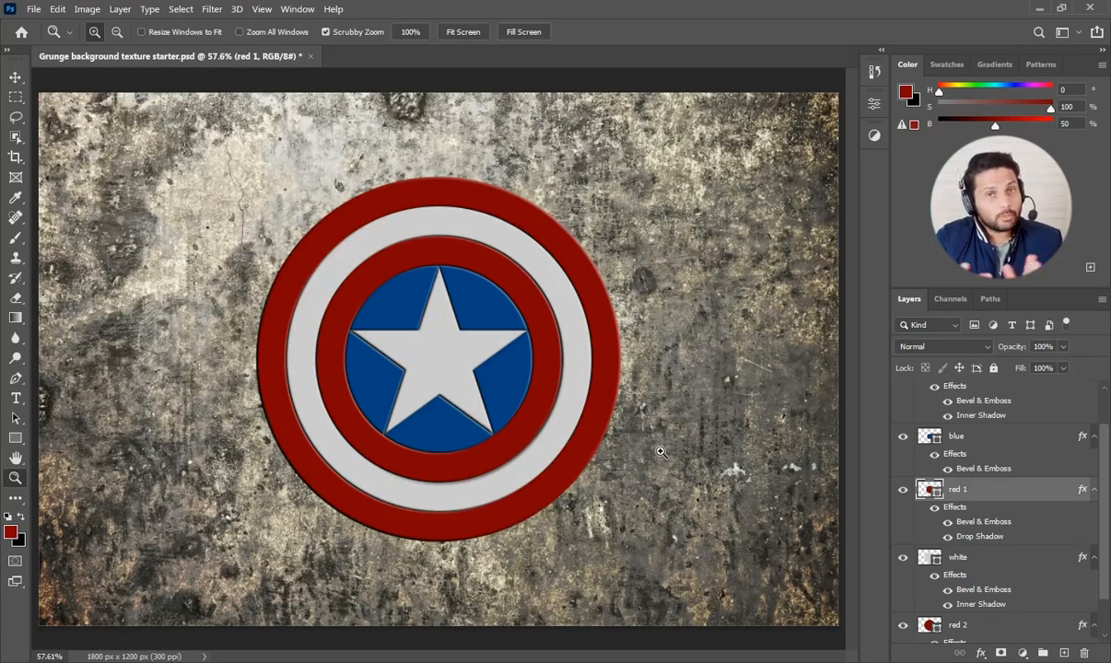
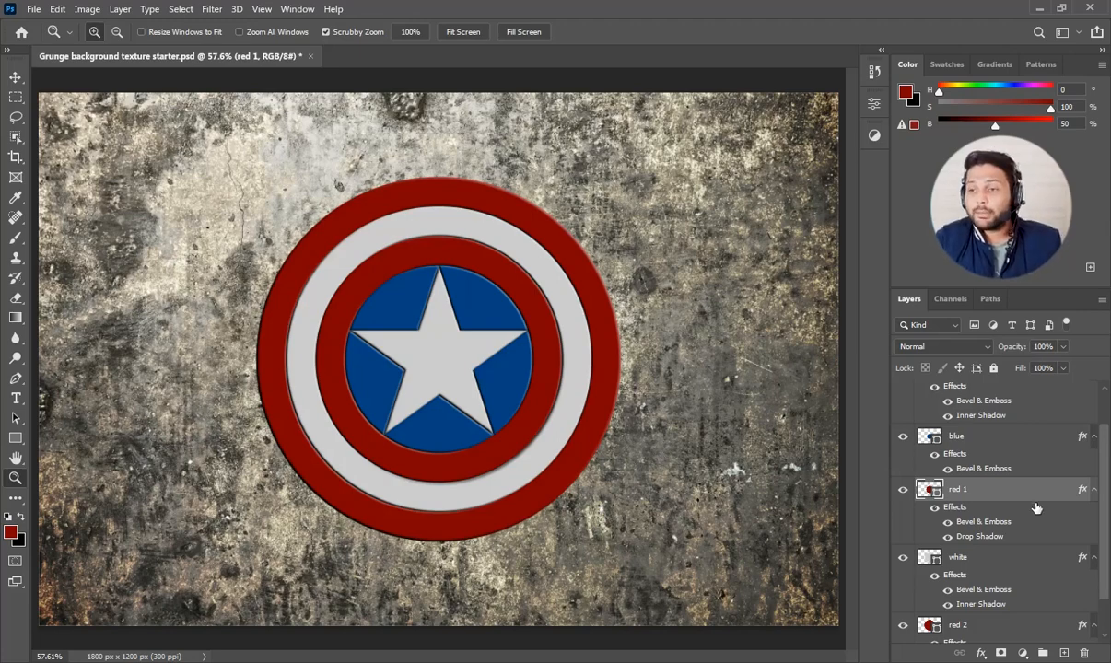
Step: Convert all the shield layers from star down to red 2 into a single smart object
{"action": "scroll", "coordinate": [976, 474], "scroll_direction": "up", "scroll_amount": 2}
{"action": "left_click", "coordinate": [971, 415]}
{"action": "scroll", "coordinate": [963, 553], "scroll_direction": "down", "scroll_amount": 4}
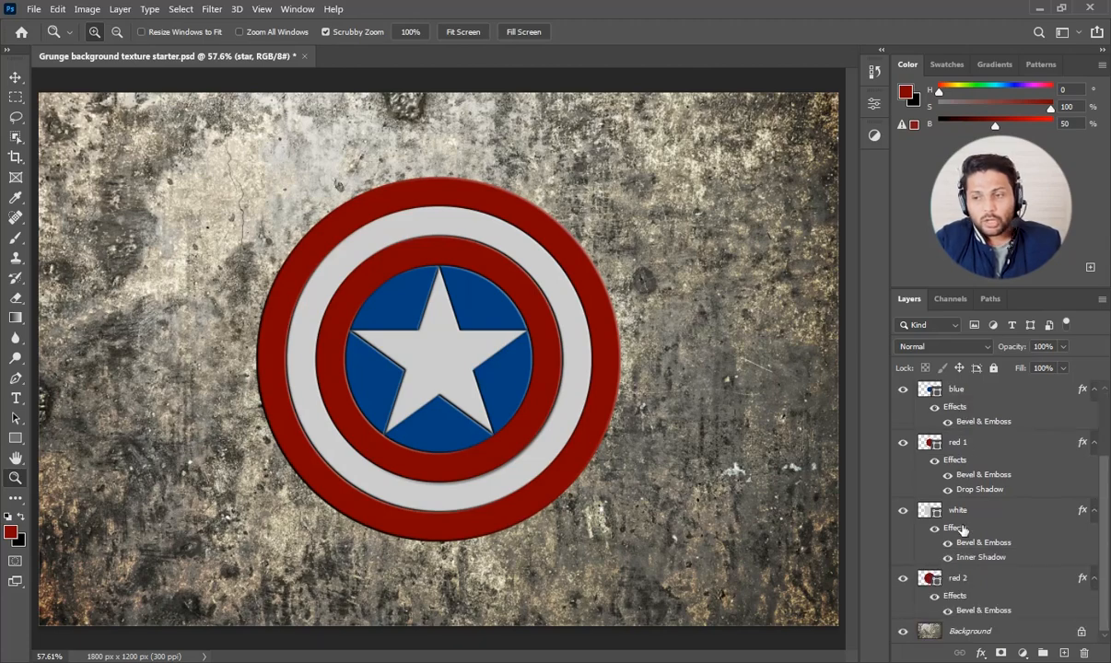
{"action": "left_click", "coordinate": [959, 578], "text": "shift"}
{"action": "right_click", "coordinate": [906, 372]}
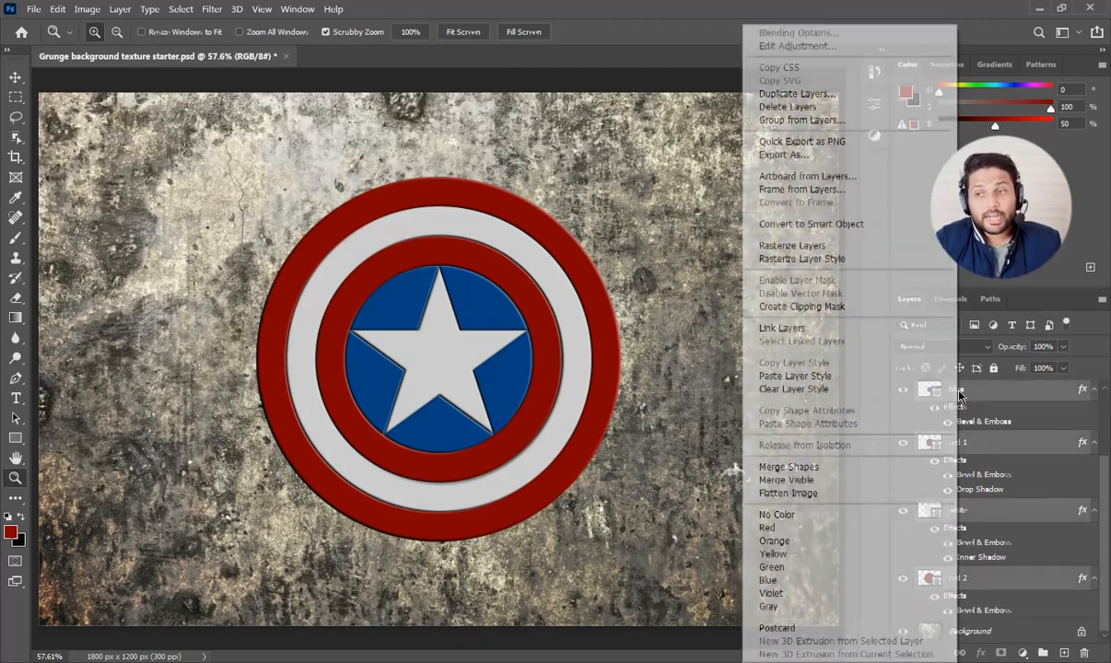
{"action": "left_click", "coordinate": [817, 225]}
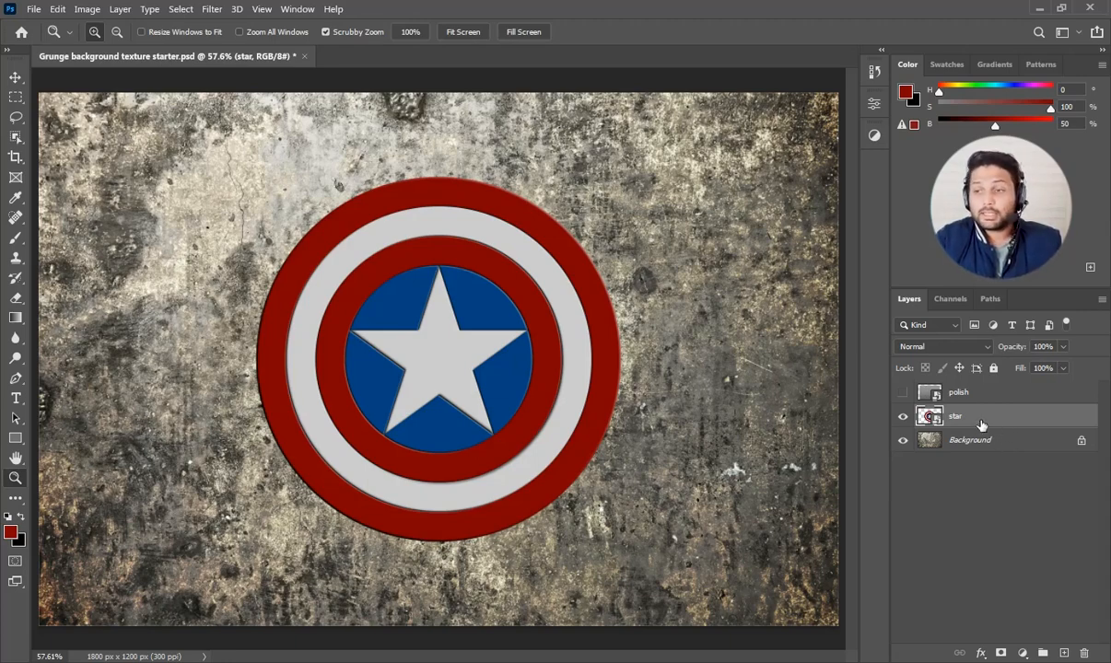
Step: Add a Drop Shadow effect to the star smart object and make it use the global light
{"action": "left_click", "coordinate": [981, 652]}
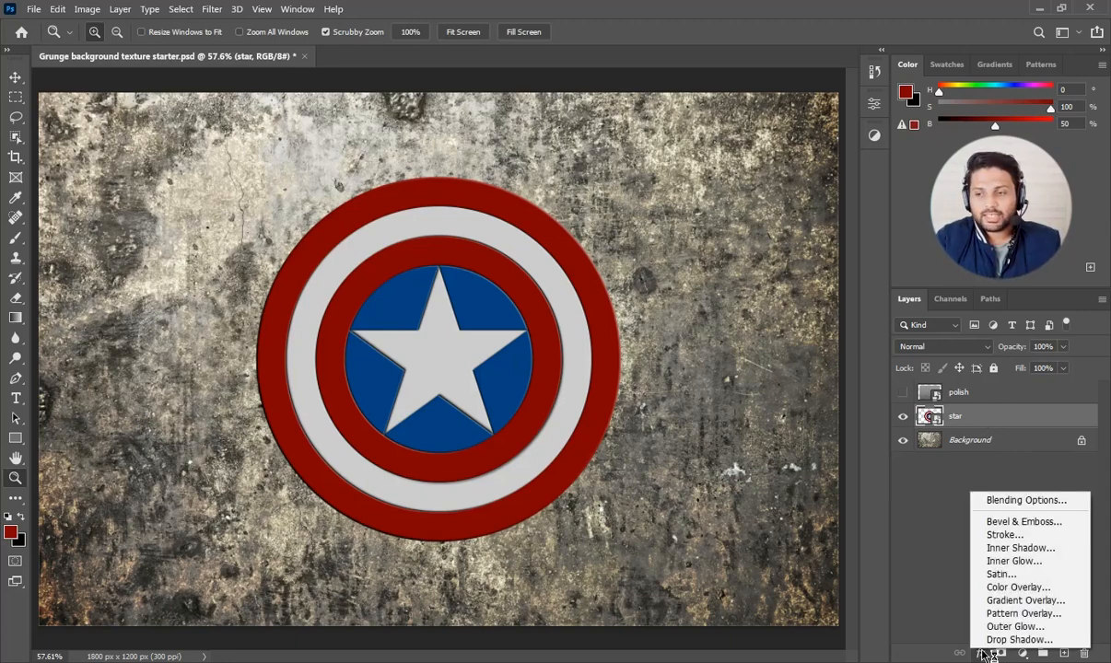
{"action": "left_click", "coordinate": [1032, 640]}
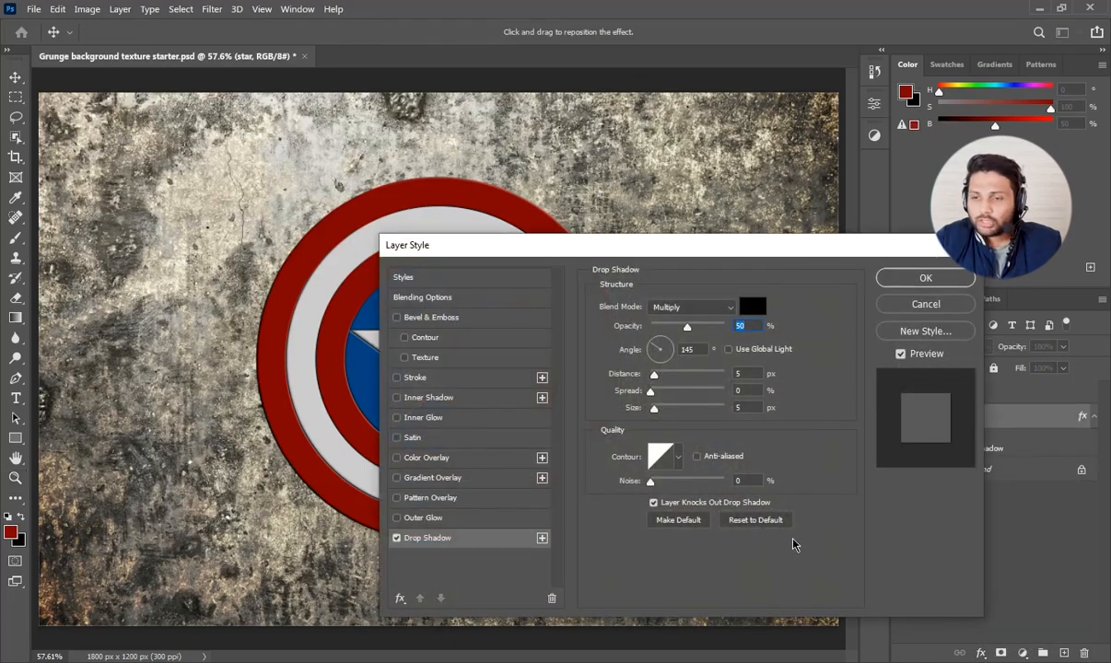
{"action": "left_click_drag", "start_coordinate": [833, 262], "coordinate": [930, 271]}
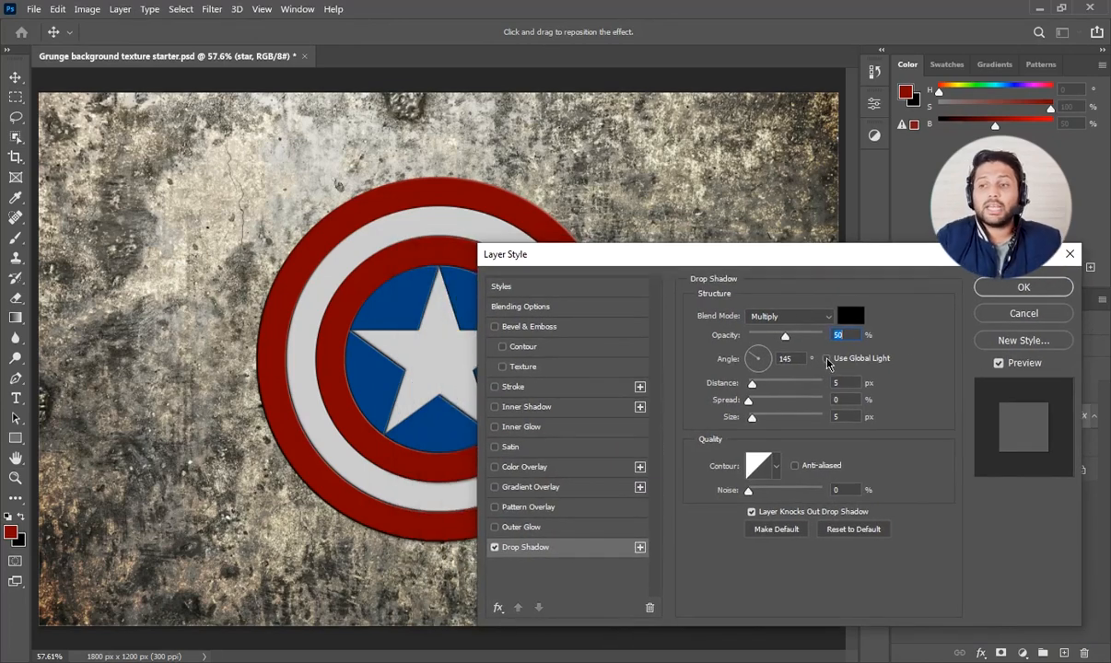
{"action": "left_click", "coordinate": [826, 359]}
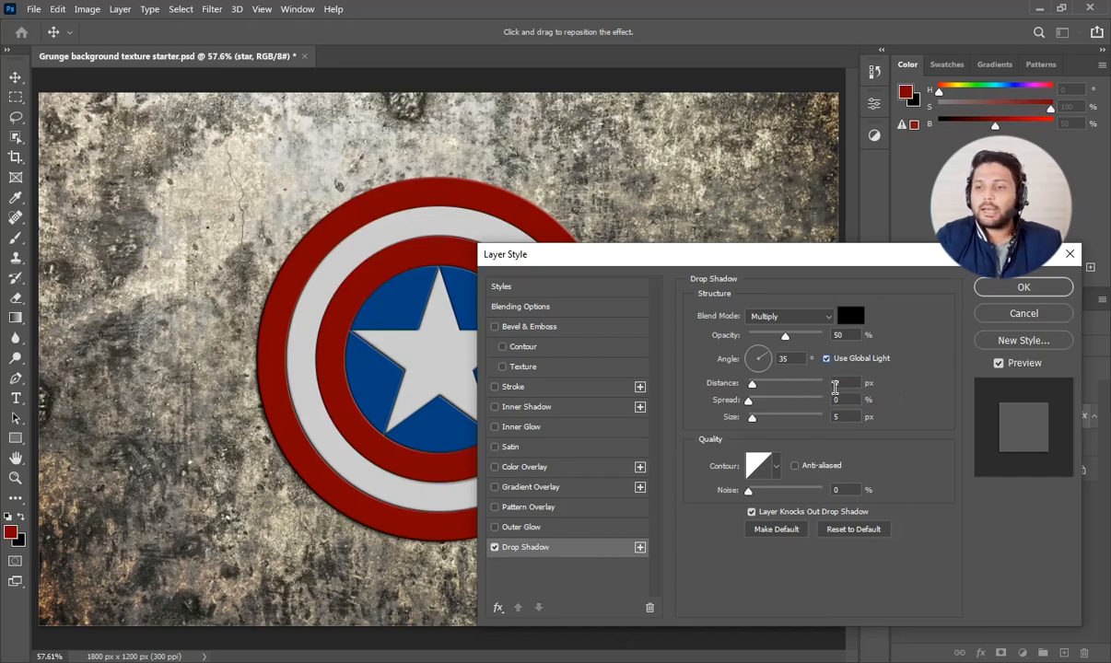
Step: Set the star smart object's drop shadow distance to 10 px and its size to 50 px
{"action": "double_click", "coordinate": [832, 385]}
{"action": "type", "text": "10"}
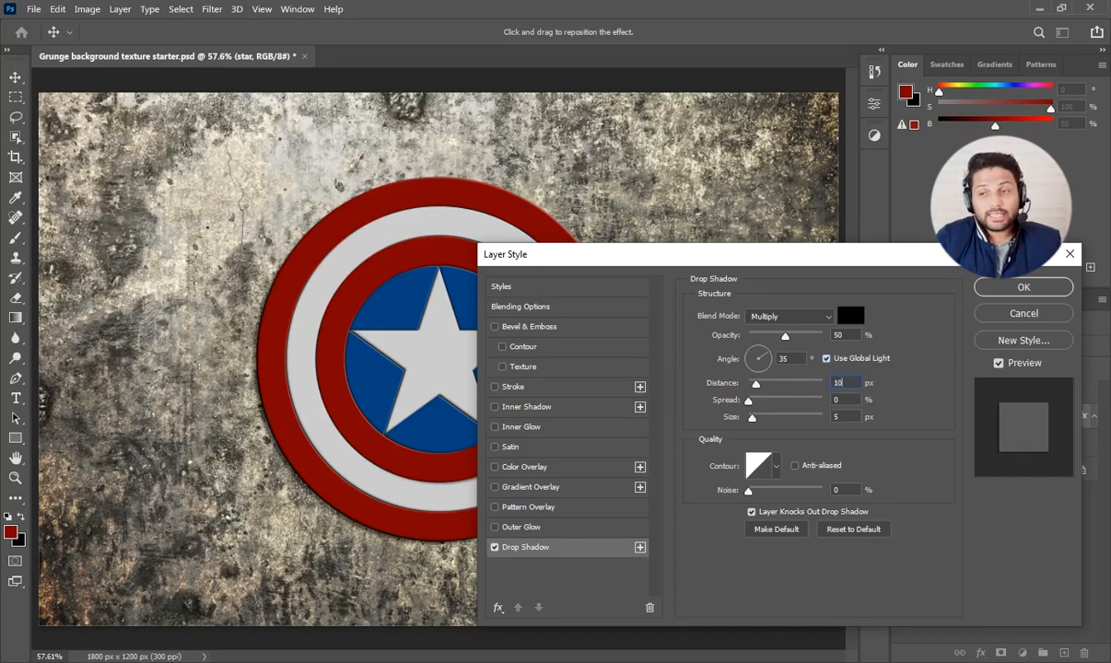
{"action": "key", "text": "Tab"}
{"action": "key", "text": "Tab"}
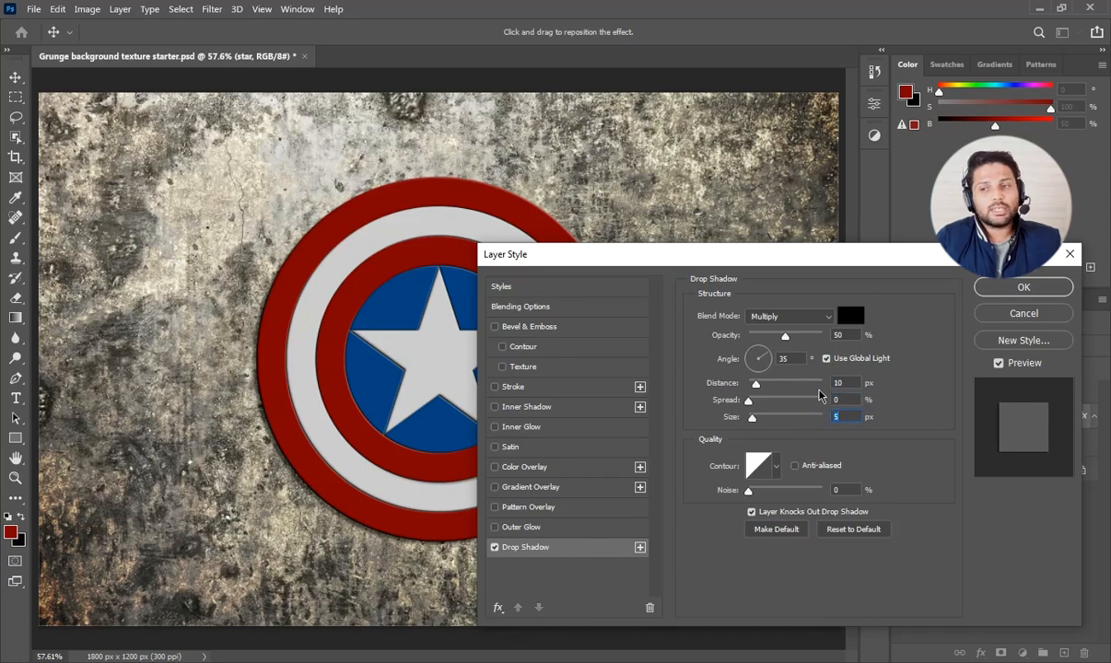
{"action": "type", "text": "50"}
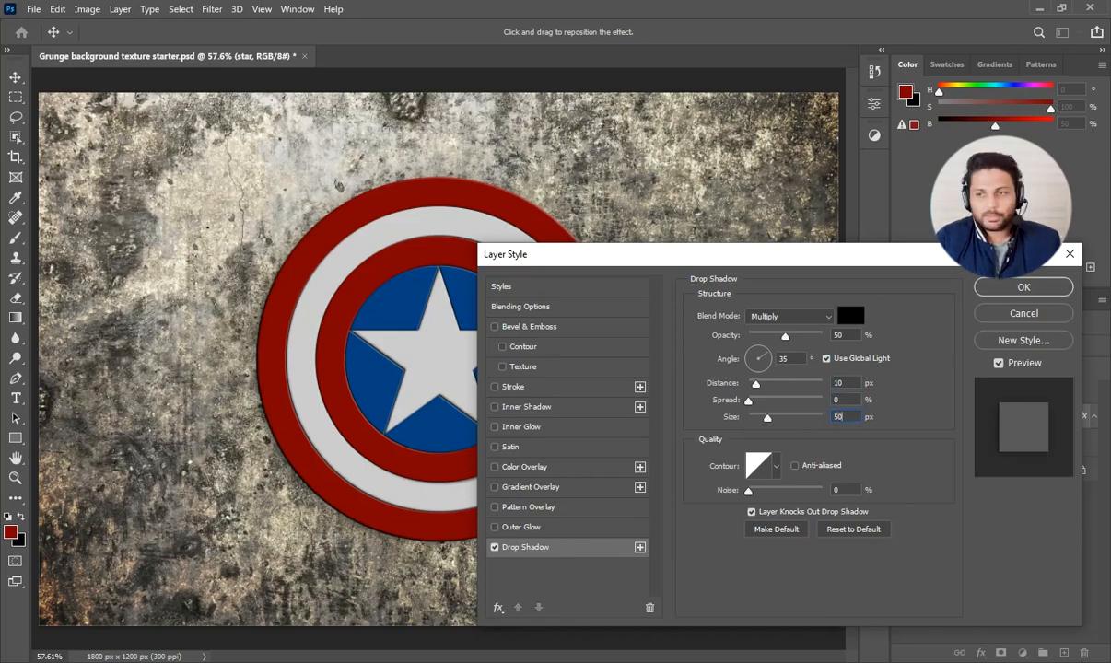
Step: Set the drop shadow's blend mode to Linear Burn and apply the effect to the star smart object
{"action": "left_click", "coordinate": [797, 316]}
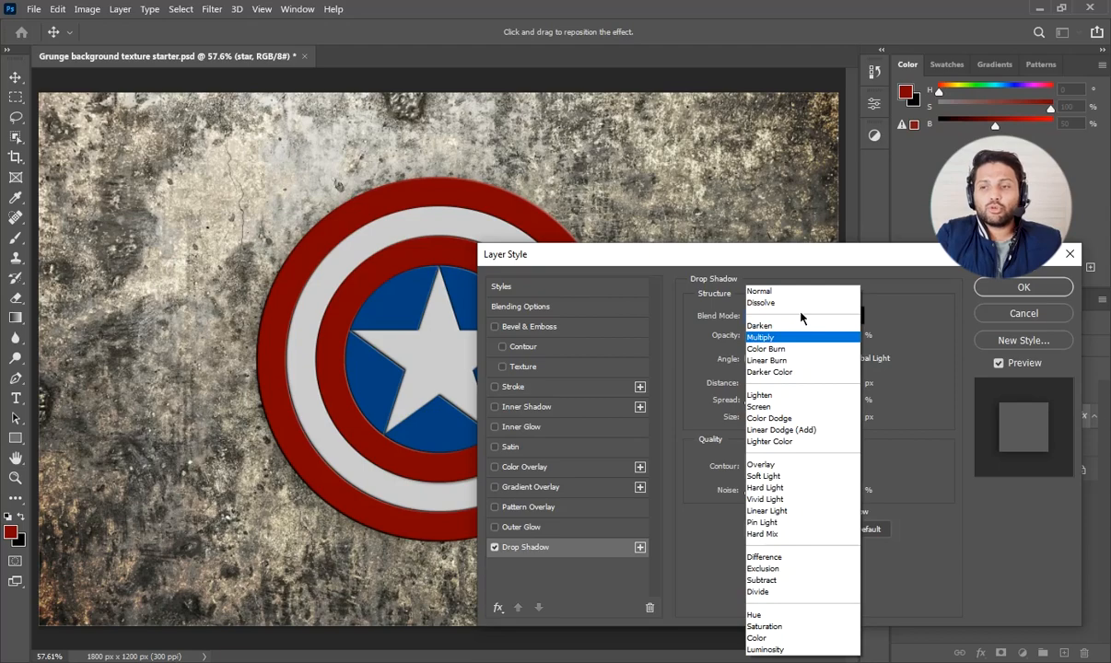
{"action": "left_click", "coordinate": [775, 364]}
{"action": "mouse_move", "coordinate": [736, 255]}
{"action": "left_mouse_down"}
{"action": "mouse_move", "coordinate": [622, 228]}
{"action": "mouse_move", "coordinate": [710, 231]}
{"action": "left_mouse_up"}
{"action": "key", "text": "Return"}
{"action": "key", "text": "z"}
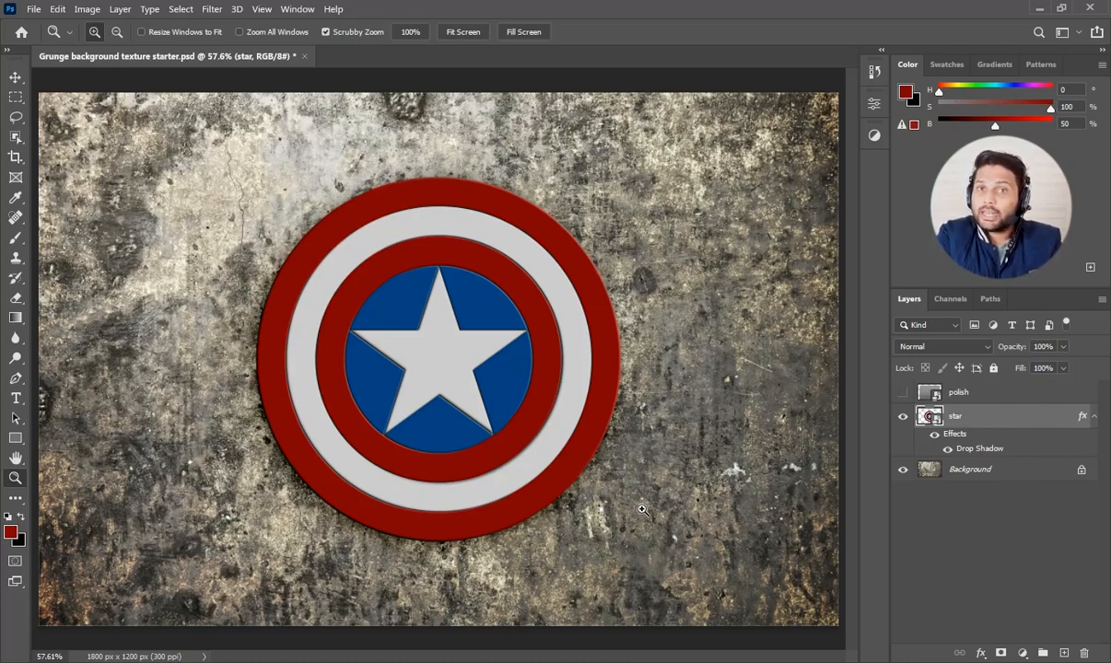
Step: Create a new layer above the polish layer and name it flare
{"action": "left_click", "coordinate": [1009, 393]}
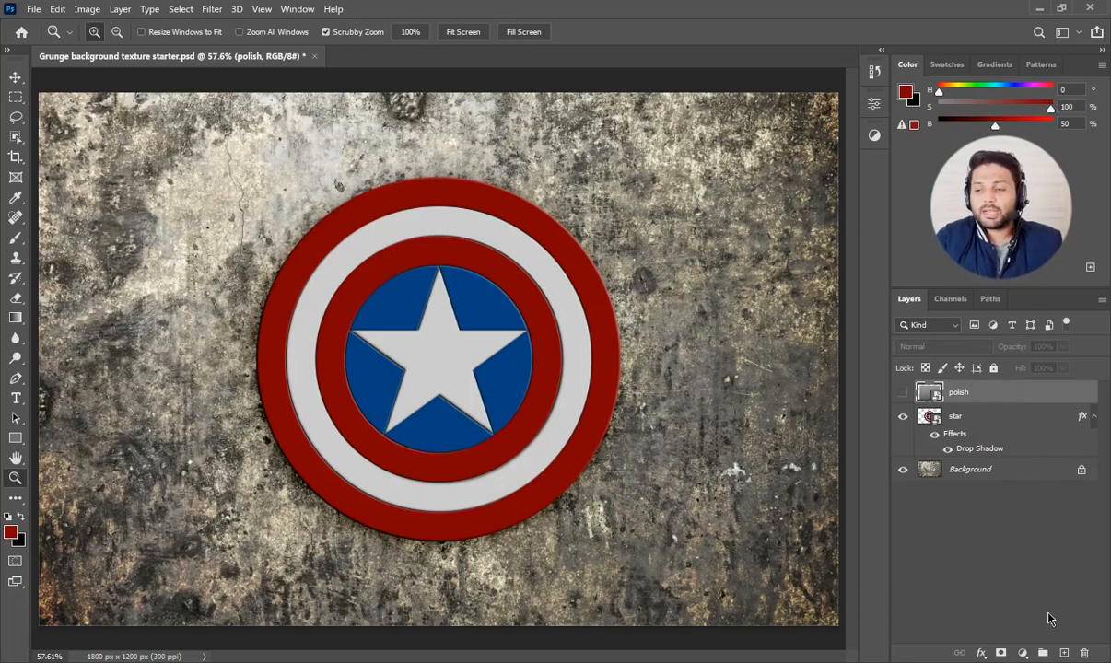
{"action": "key", "text": "ctrl+shift+alt+n"}
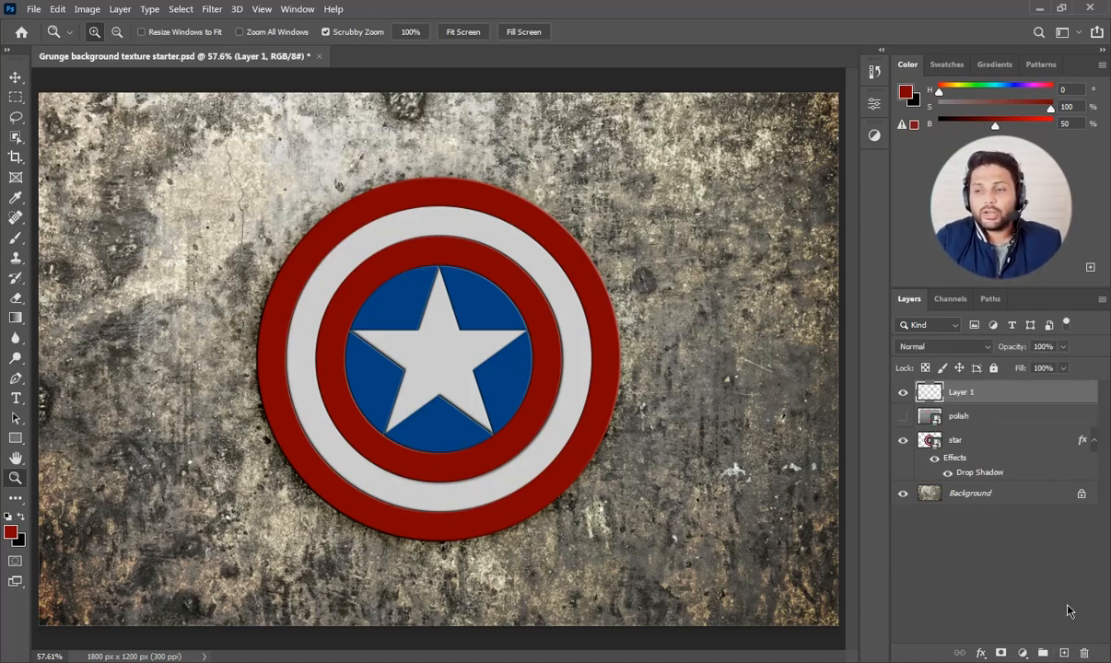
{"action": "double_click", "coordinate": [958, 391]}
{"action": "type", "text": "flare"}
{"action": "key", "text": "Return"}
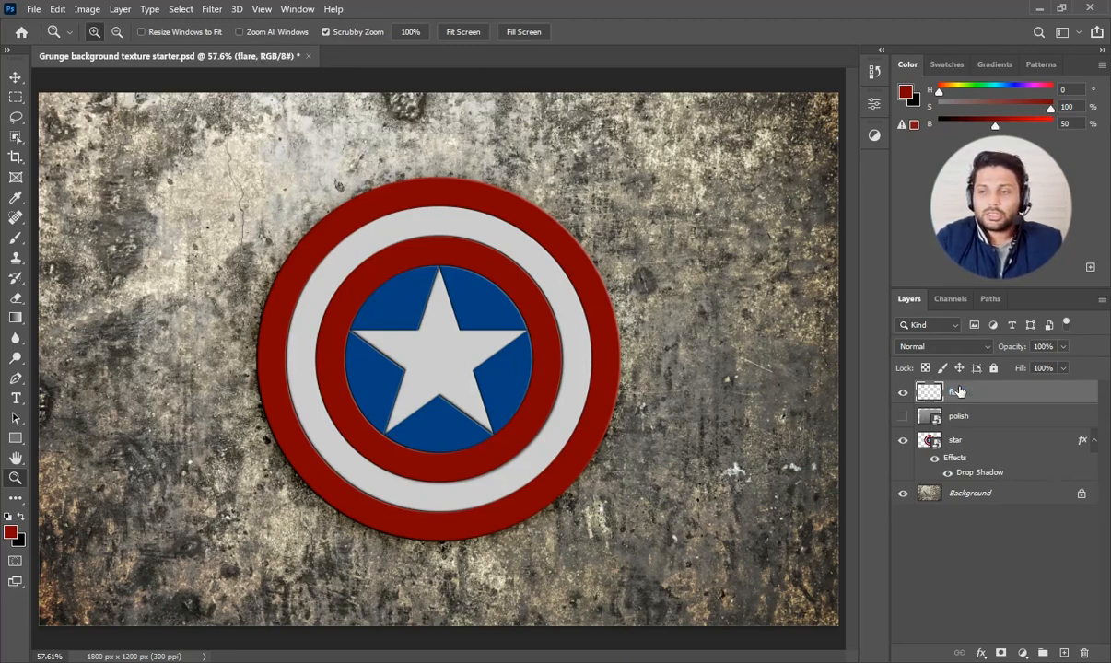
Step: Reset the foreground and background colours to the defaults and fill the flare layer with black
{"action": "key", "text": "d"}
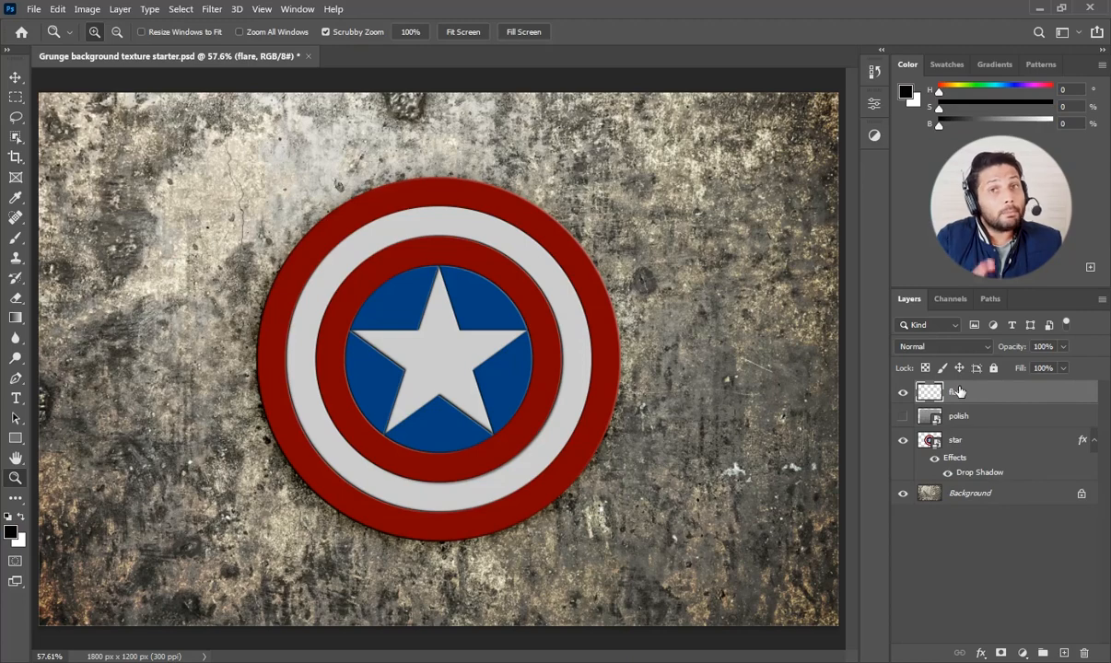
{"action": "key", "text": "alt"}
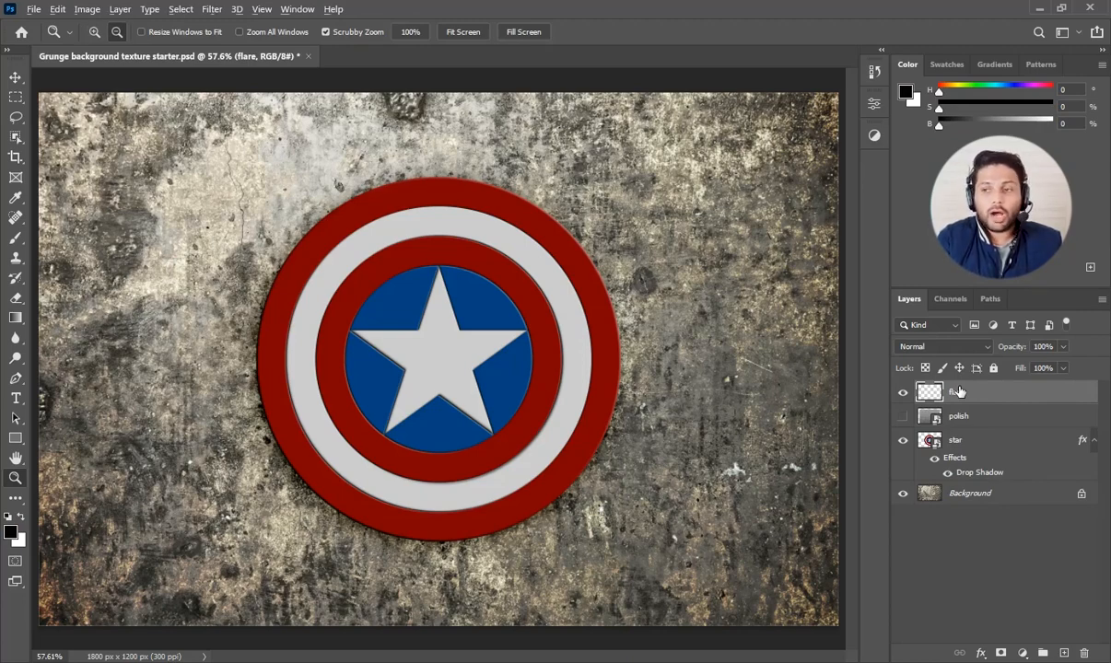
{"action": "key", "text": "alt+BackSpace"}
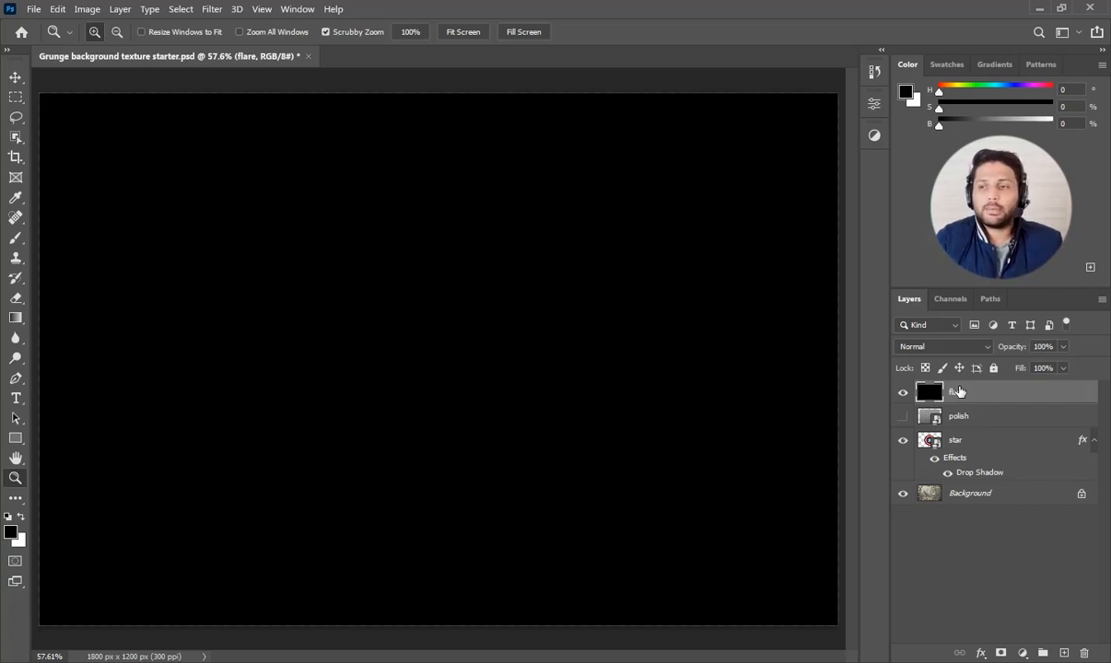
Step: Set the flare layer's blend mode to Screen and convert the layer to a smart object
{"action": "left_click", "coordinate": [956, 348]}
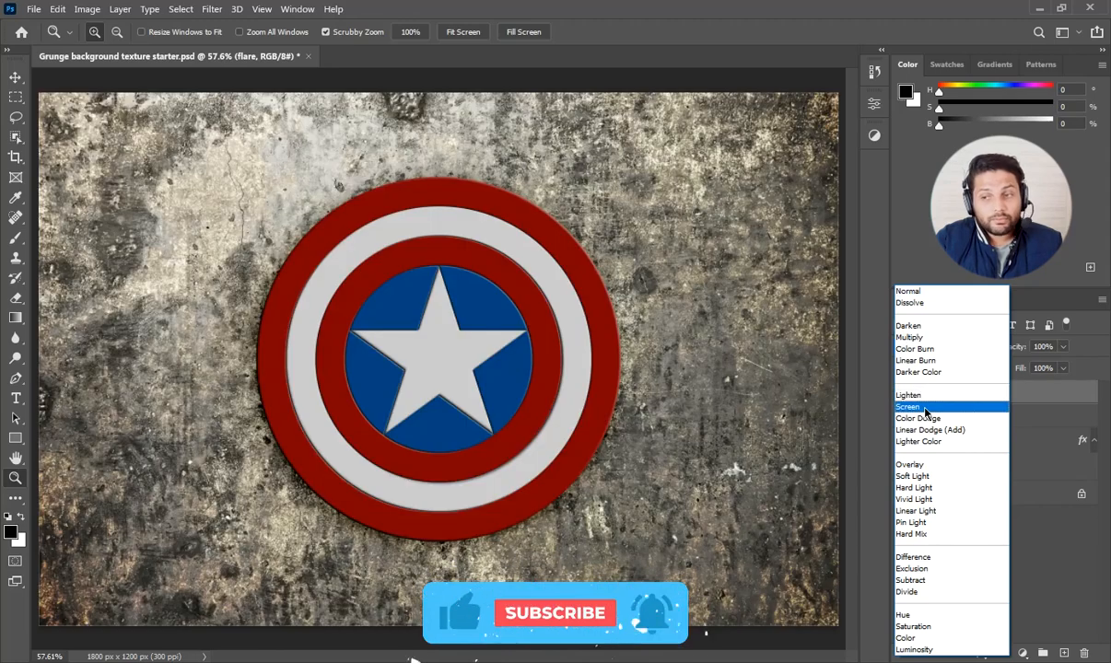
{"action": "left_click", "coordinate": [925, 407]}
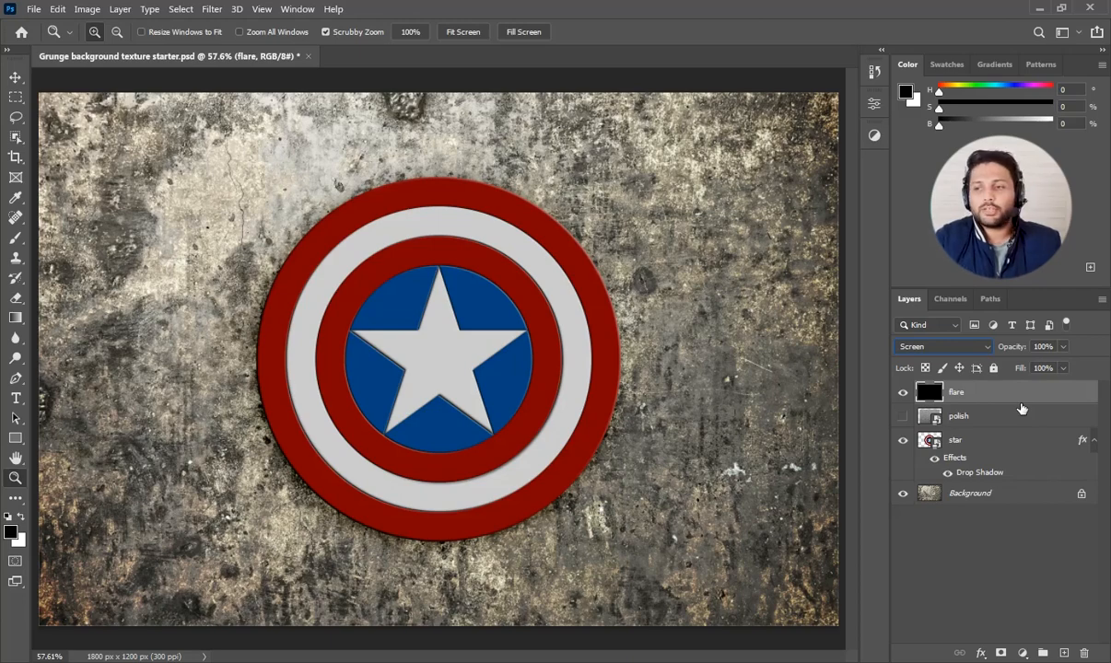
{"action": "right_click", "coordinate": [954, 396]}
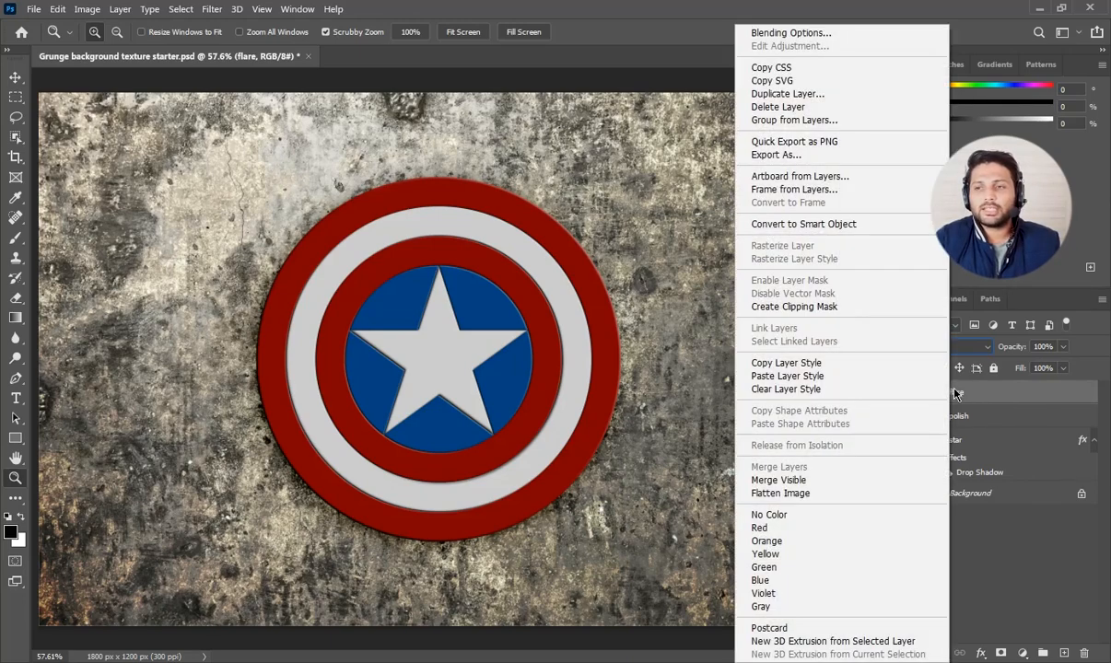
{"action": "left_click", "coordinate": [804, 224]}
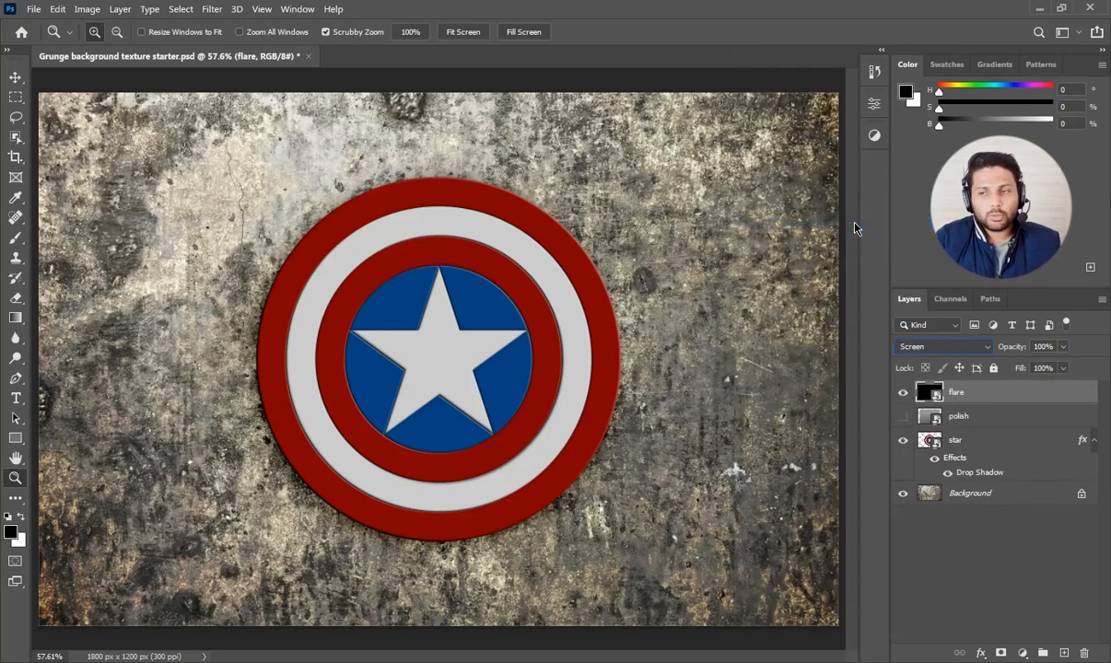
Step: Apply a Lens Flare filter to the flare layer with 150% brightness, centred on the shield's upper-right rim
{"action": "left_click", "coordinate": [214, 9]}
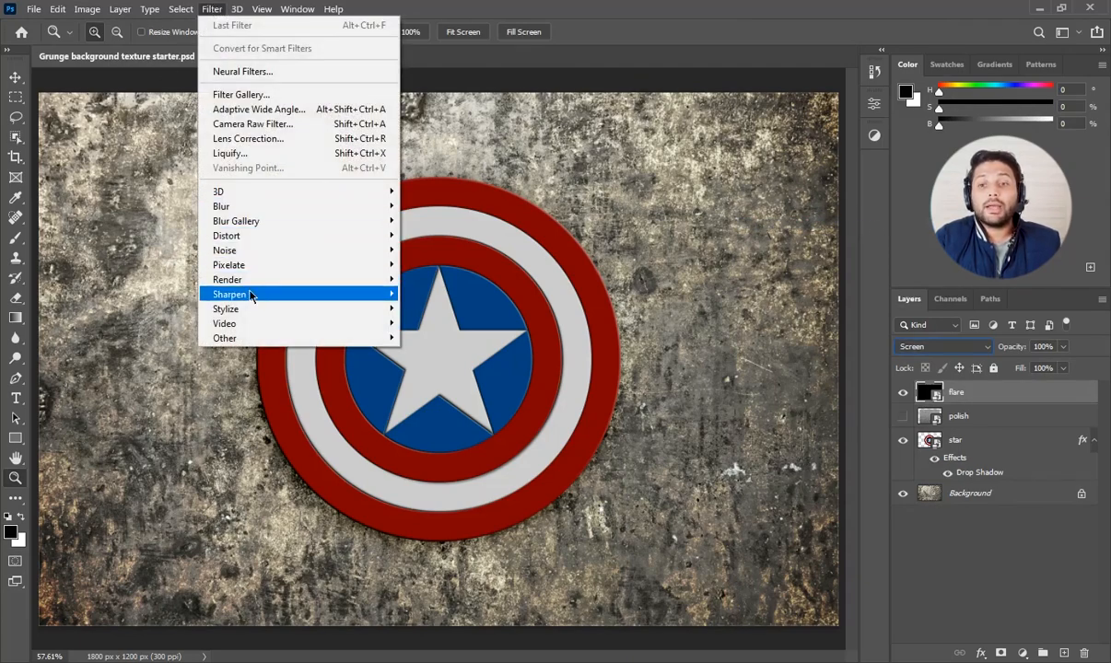
{"action": "mouse_move", "coordinate": [251, 281]}
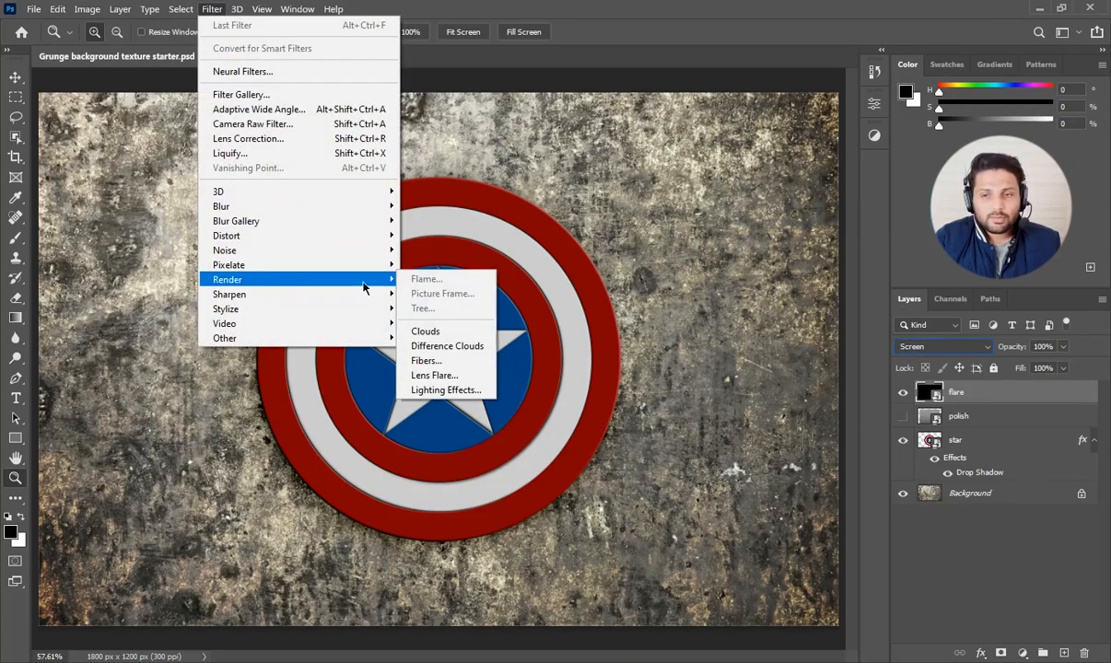
{"action": "left_click", "coordinate": [418, 374]}
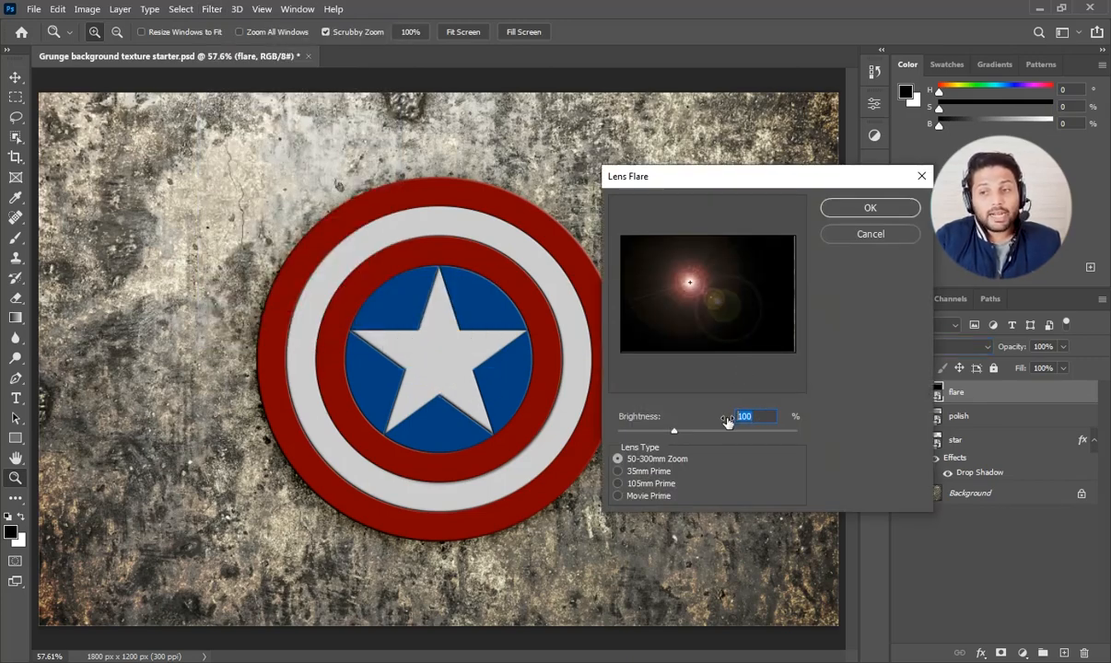
{"action": "type", "text": "150"}
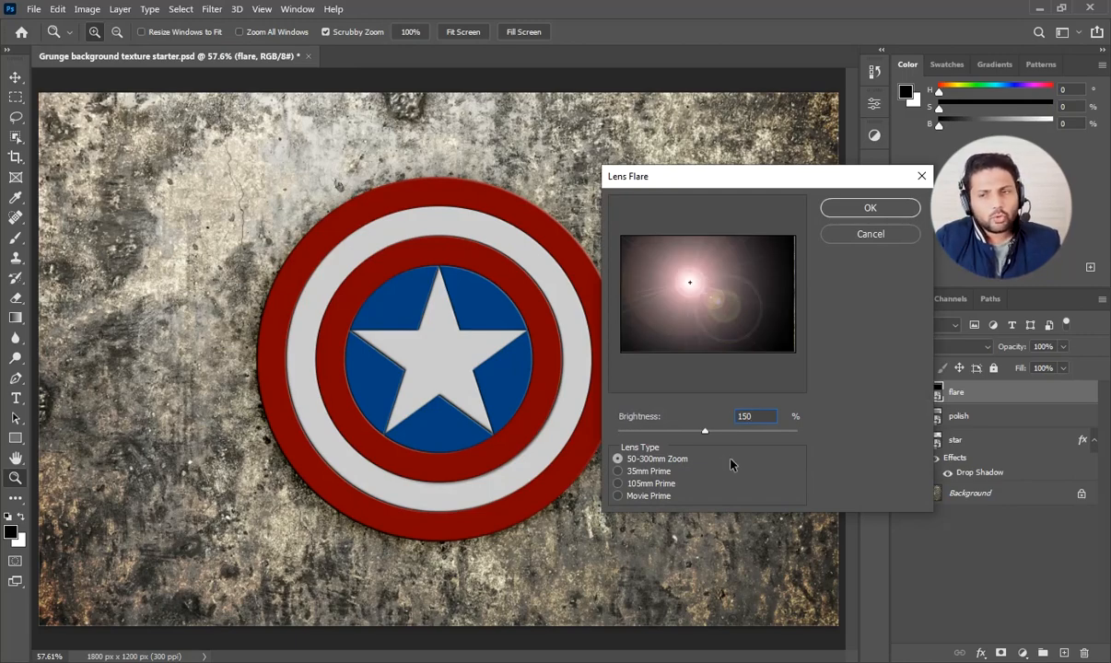
{"action": "left_click_drag", "start_coordinate": [692, 292], "coordinate": [732, 277]}
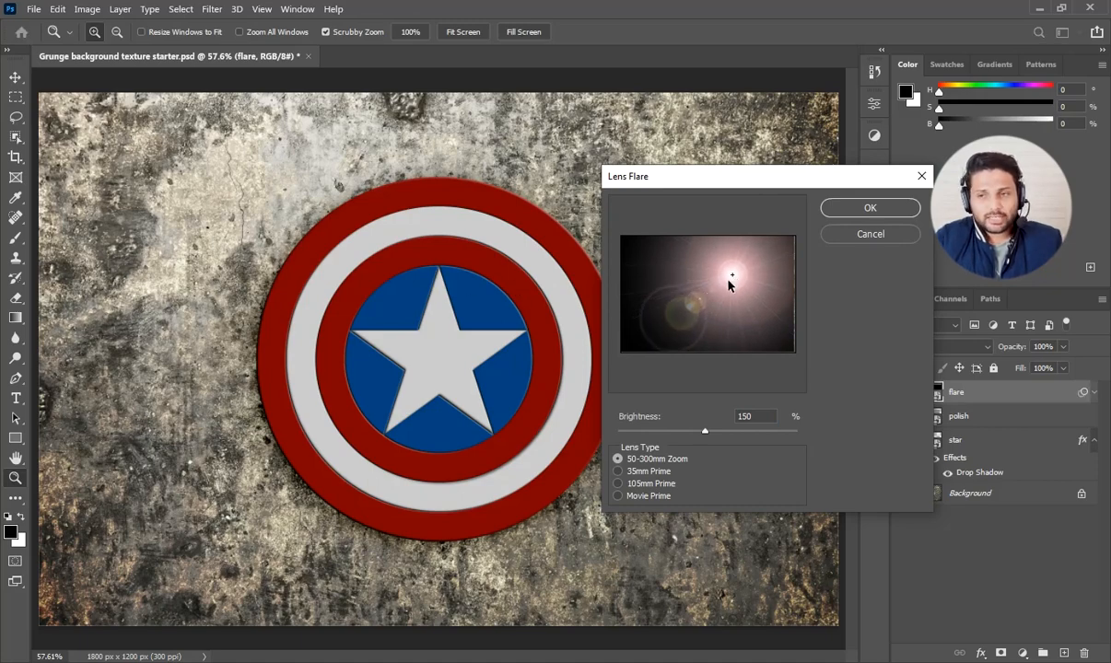
{"action": "left_click", "coordinate": [844, 212]}
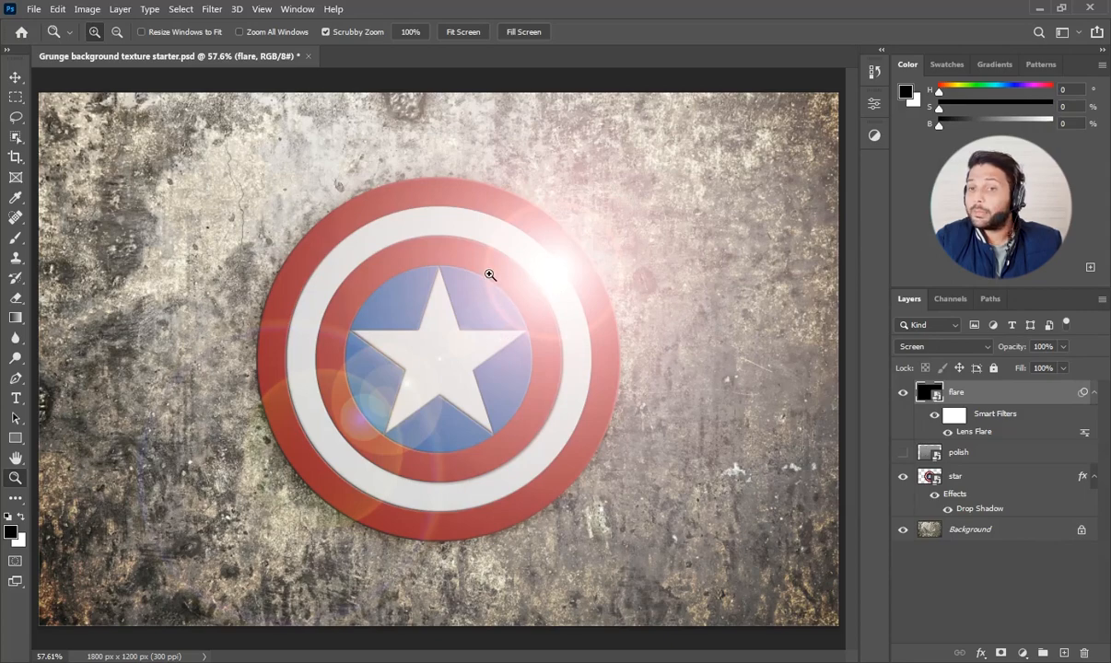
Step: Reposition the flare layer's Lens Flare centre slightly inward from the shield's upper-right rim, keeping 150% brightness
{"action": "double_click", "coordinate": [975, 432]}
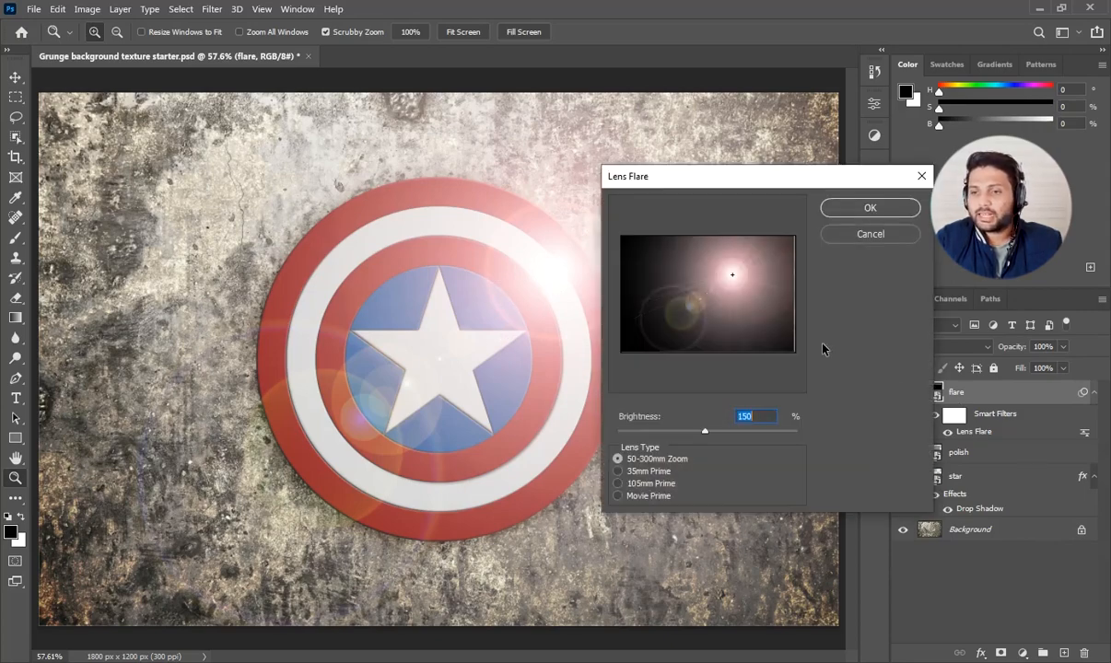
{"action": "left_click", "coordinate": [727, 278]}
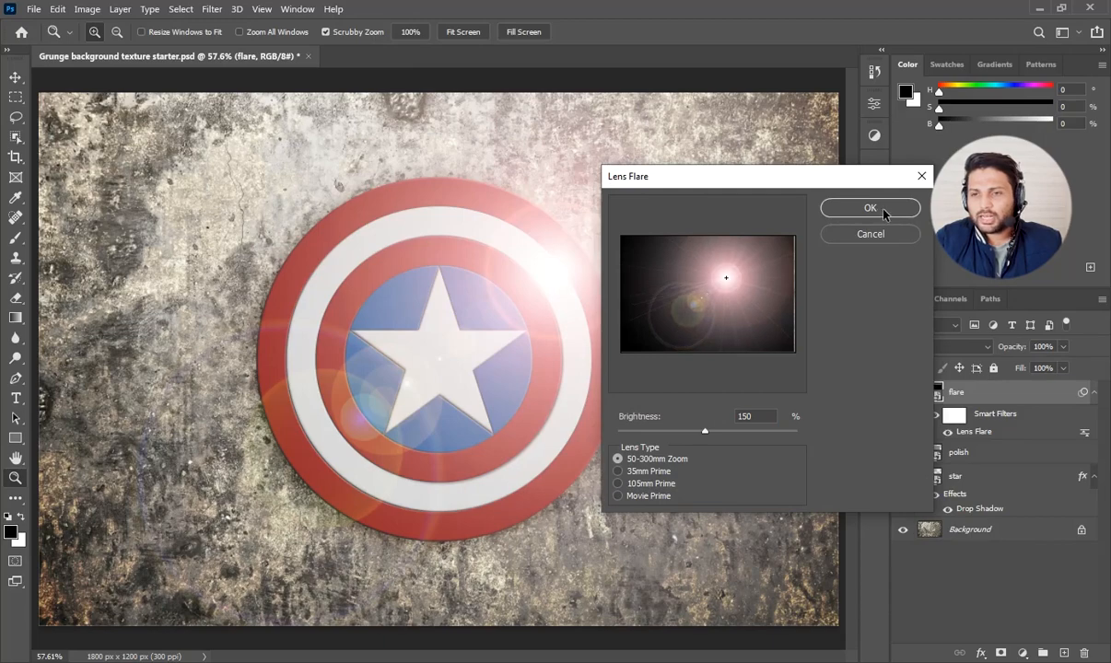
{"action": "left_click", "coordinate": [831, 204]}
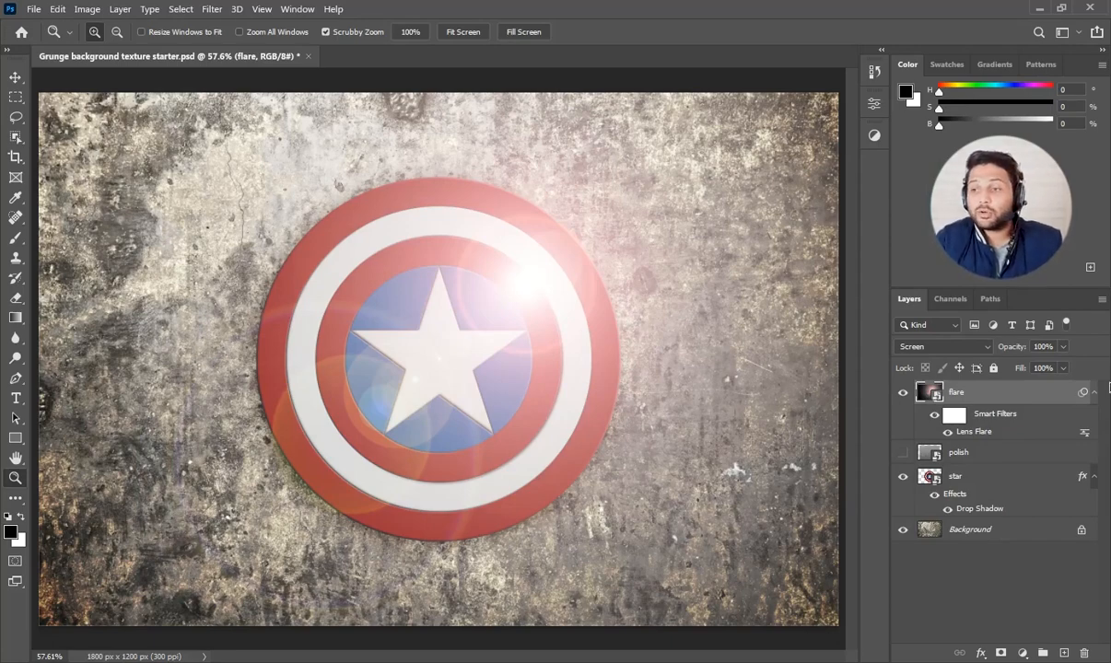
Step: In the flare layer's Blend If settings, split the underlying layer's black slider to 0 / 70
{"action": "double_click", "coordinate": [1051, 400]}
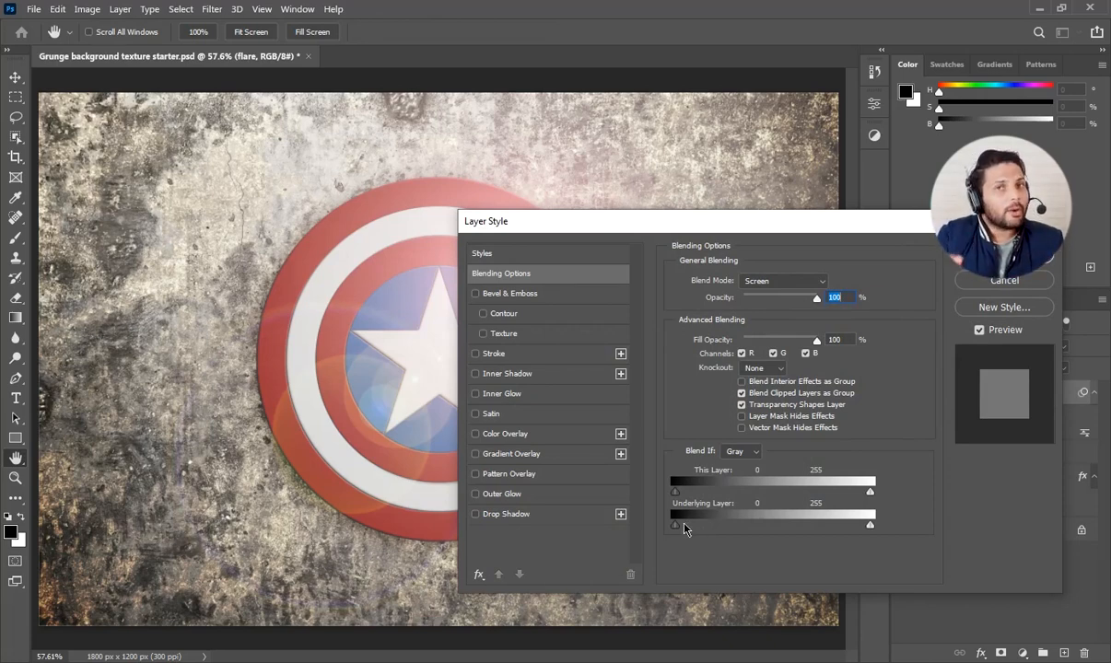
{"action": "key", "text": "alt"}
{"action": "left_click_drag", "start_coordinate": [677, 529], "coordinate": [729, 525]}
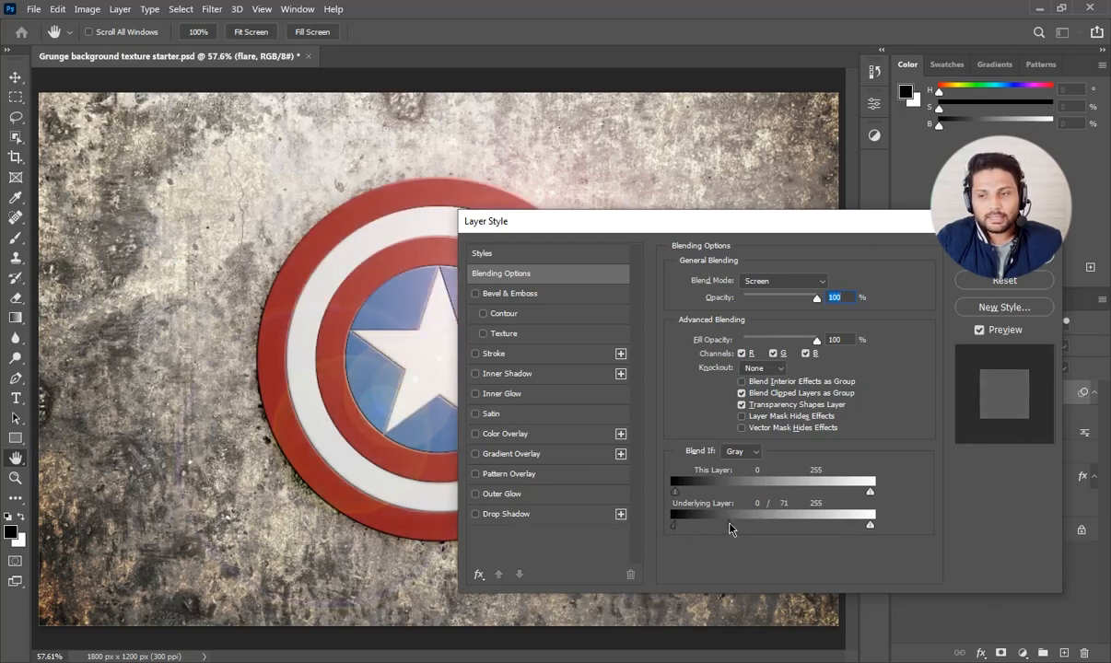
{"action": "left_click_drag", "start_coordinate": [819, 223], "coordinate": [875, 299]}
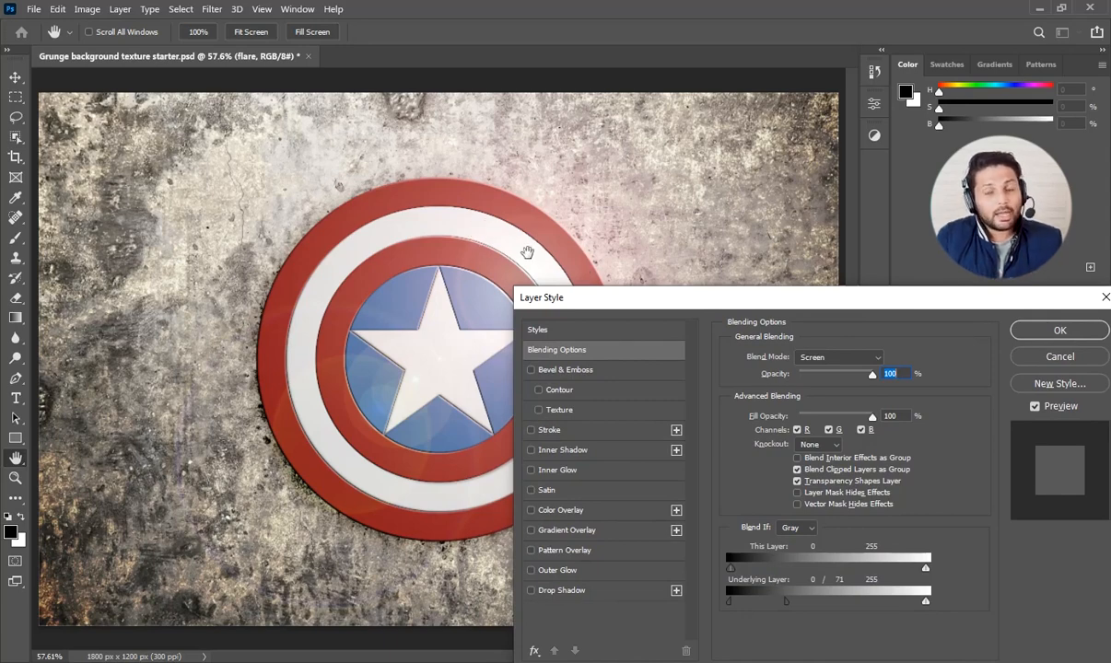
{"action": "key", "text": "alt"}
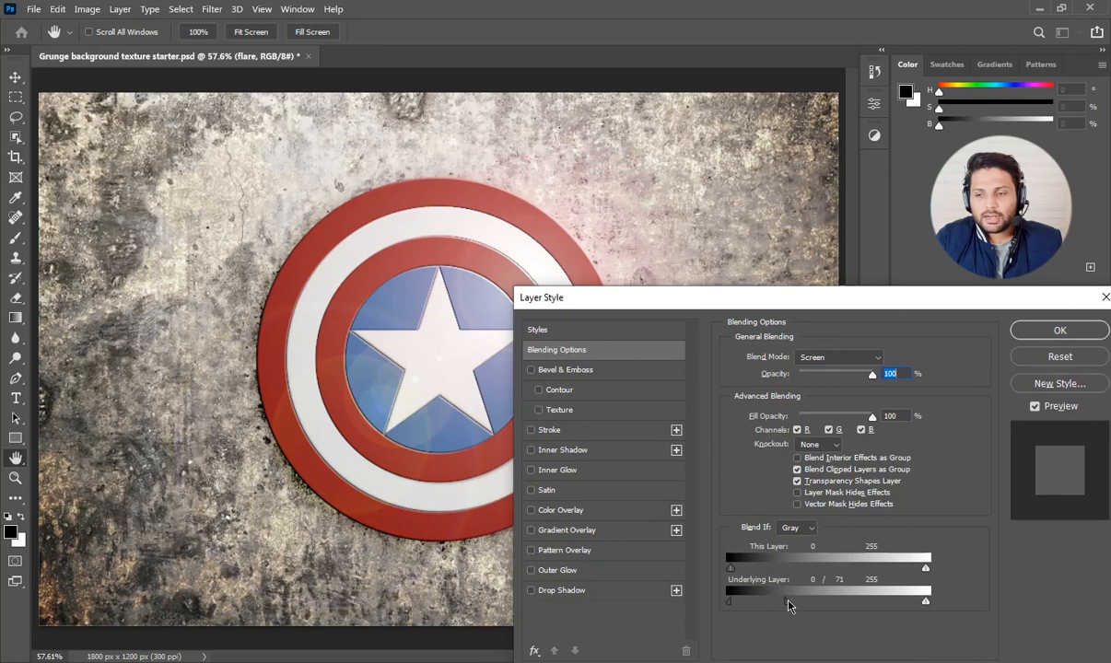
{"action": "left_click_drag", "start_coordinate": [794, 606], "coordinate": [785, 606]}
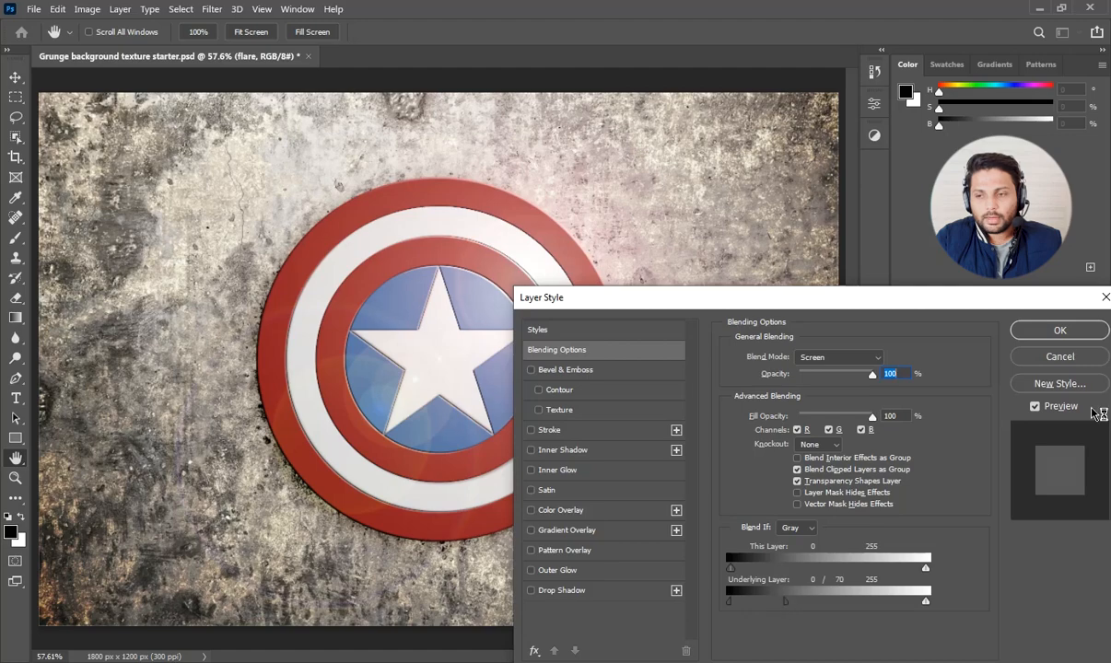
{"action": "left_click", "coordinate": [1050, 330]}
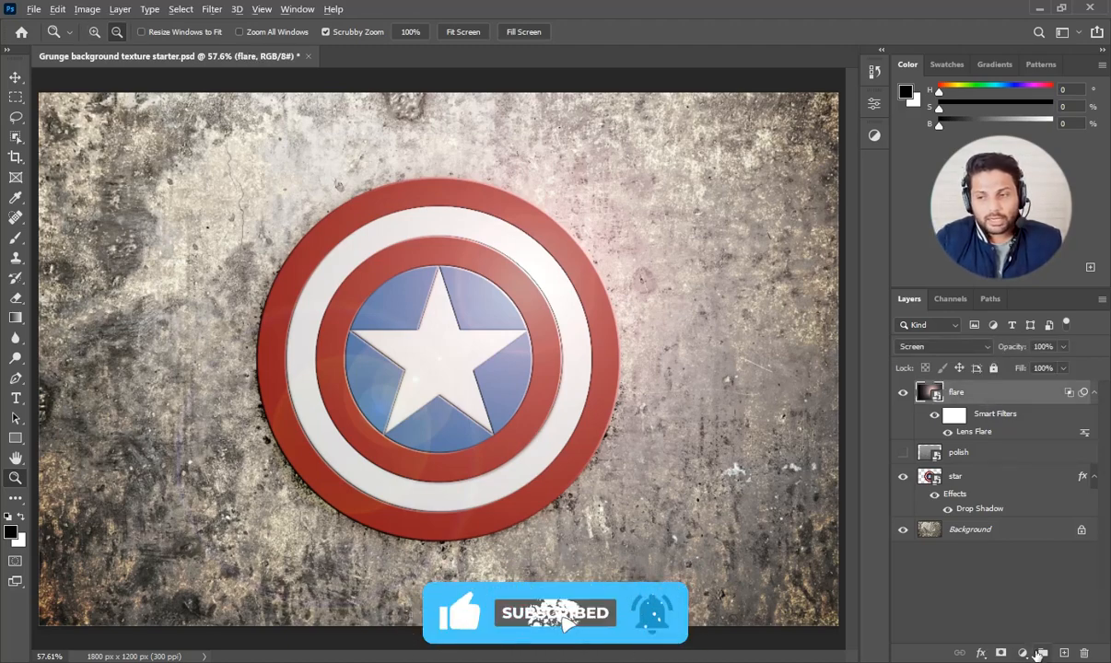
Step: Add a Hue/Saturation adjustment layer named "no sat.", clipped to the flare layer, with saturation at -100
{"action": "left_click", "coordinate": [1021, 653], "text": "alt"}
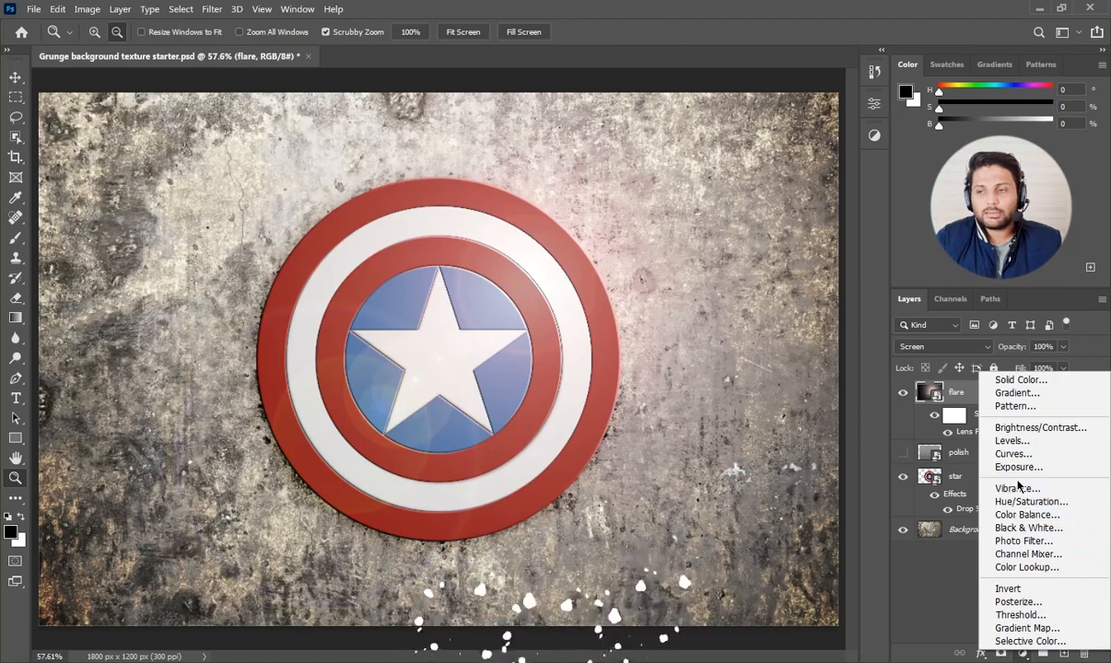
{"action": "left_click", "coordinate": [1021, 501]}
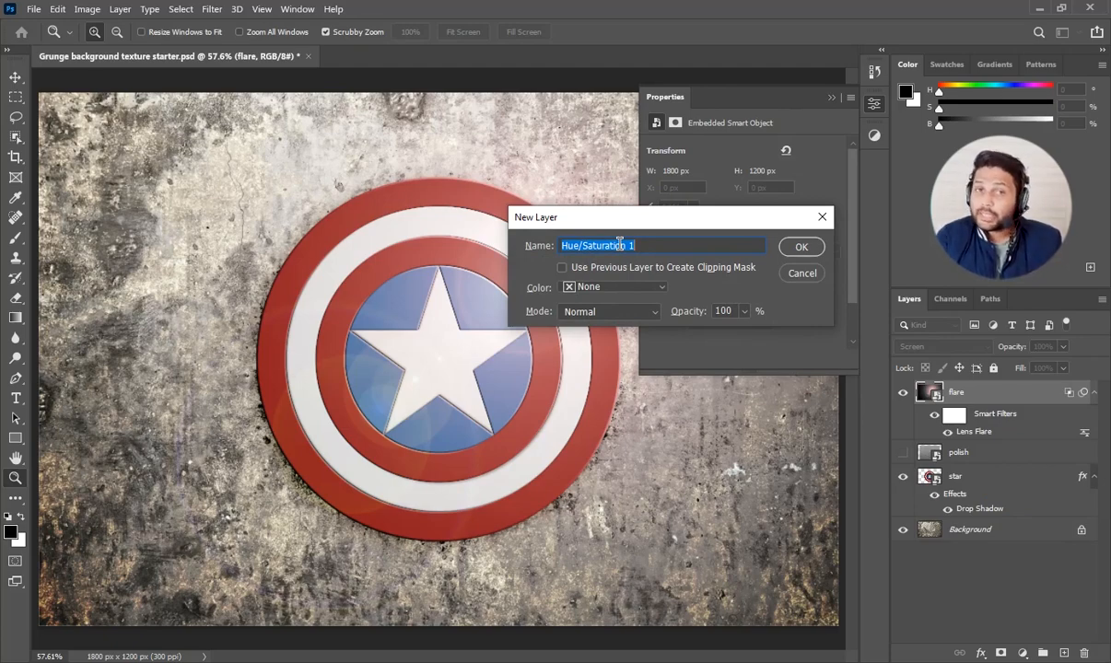
{"action": "type", "text": "no sat."}
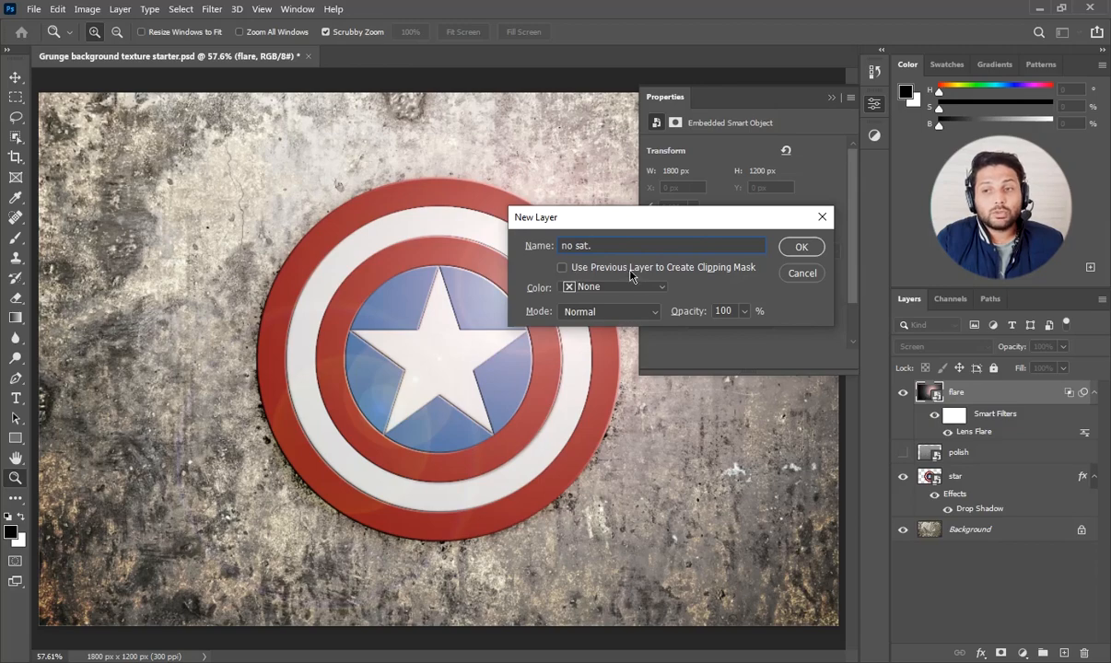
{"action": "left_click", "coordinate": [676, 268]}
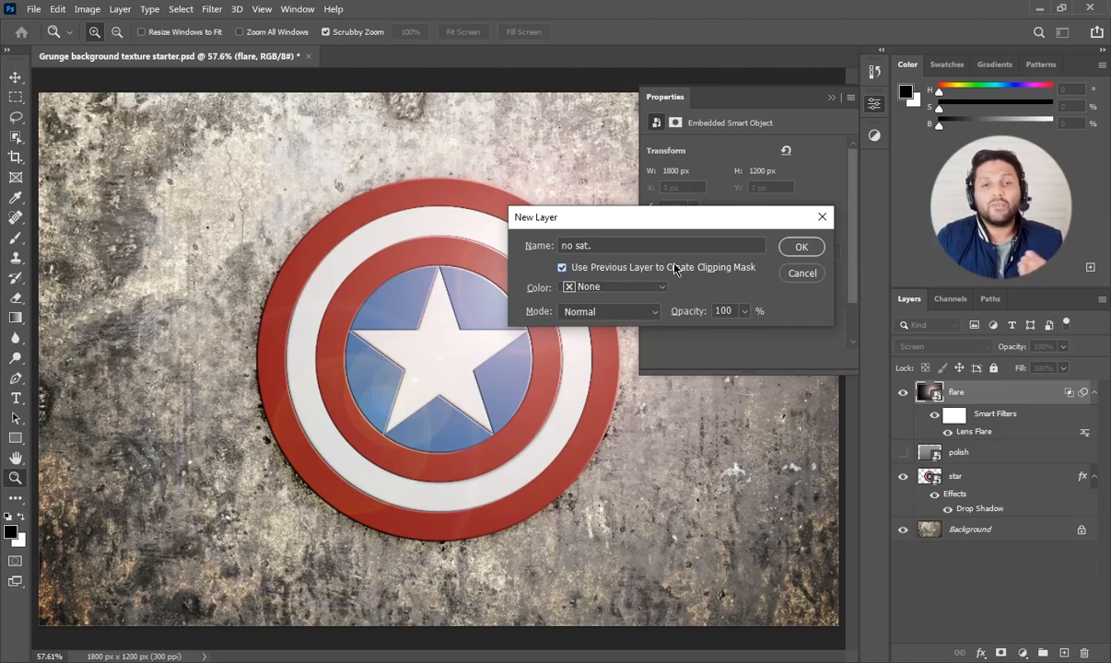
{"action": "left_click", "coordinate": [799, 247]}
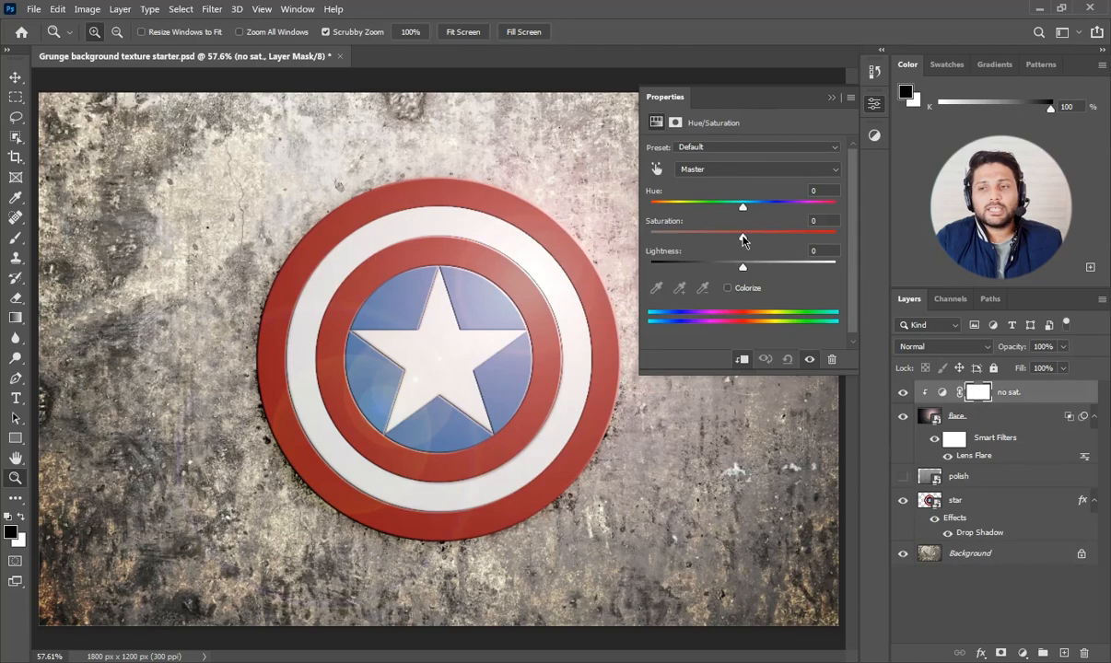
{"action": "left_click_drag", "start_coordinate": [742, 237], "coordinate": [634, 237]}
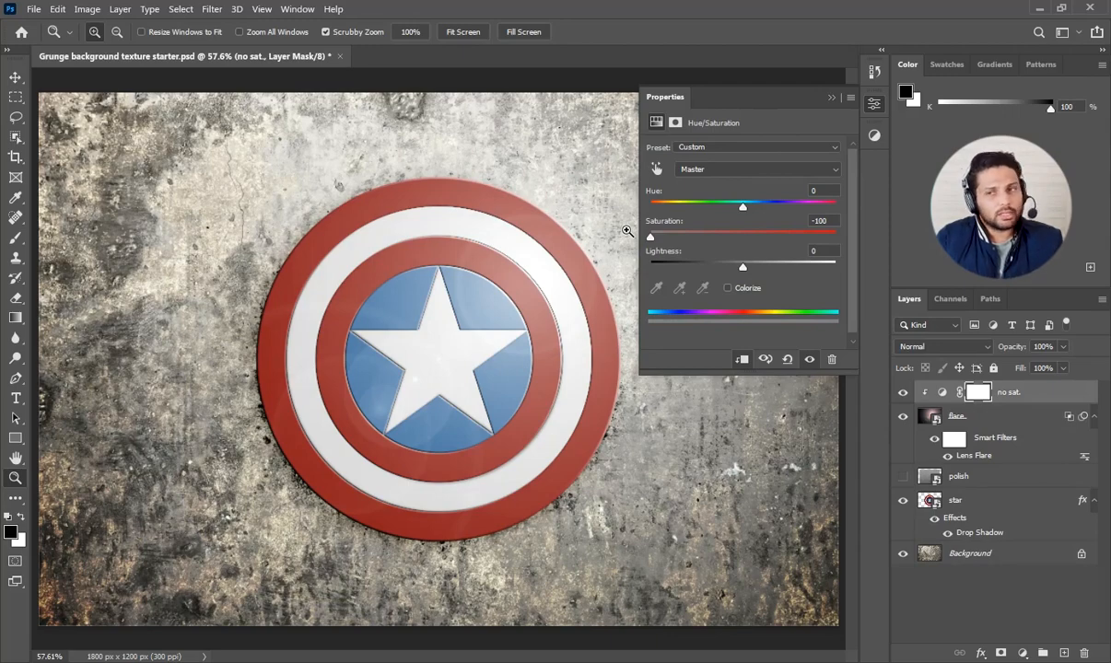
{"action": "left_click", "coordinate": [830, 99]}
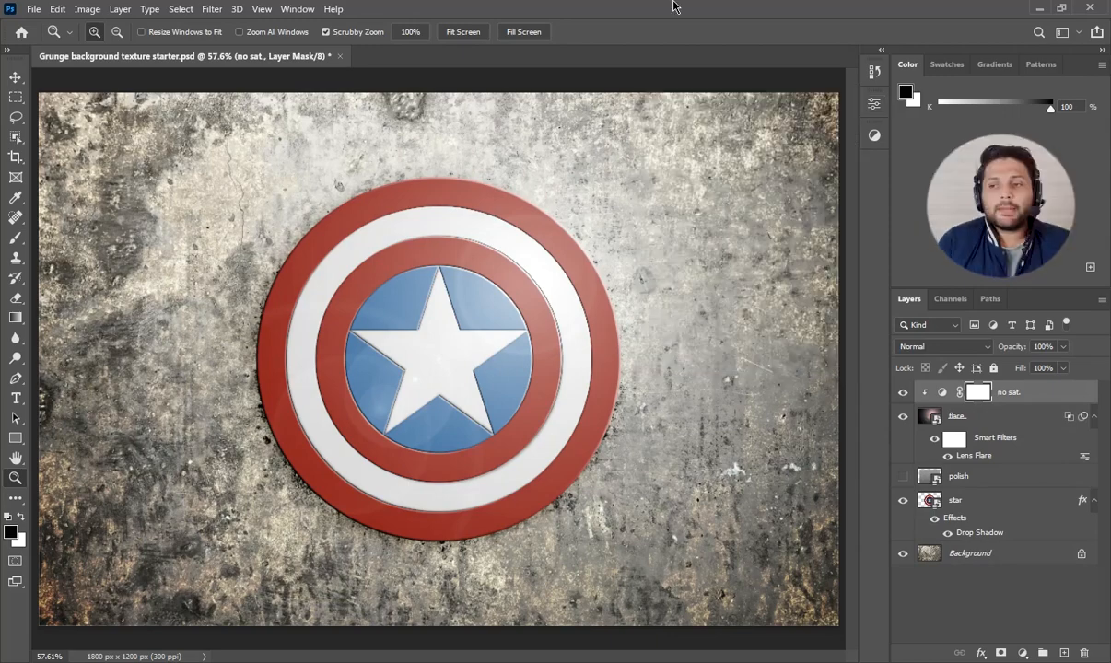
Step: Show the polish layer and warp it with the Inflate preset at 100% bend
{"action": "left_click", "coordinate": [903, 476]}
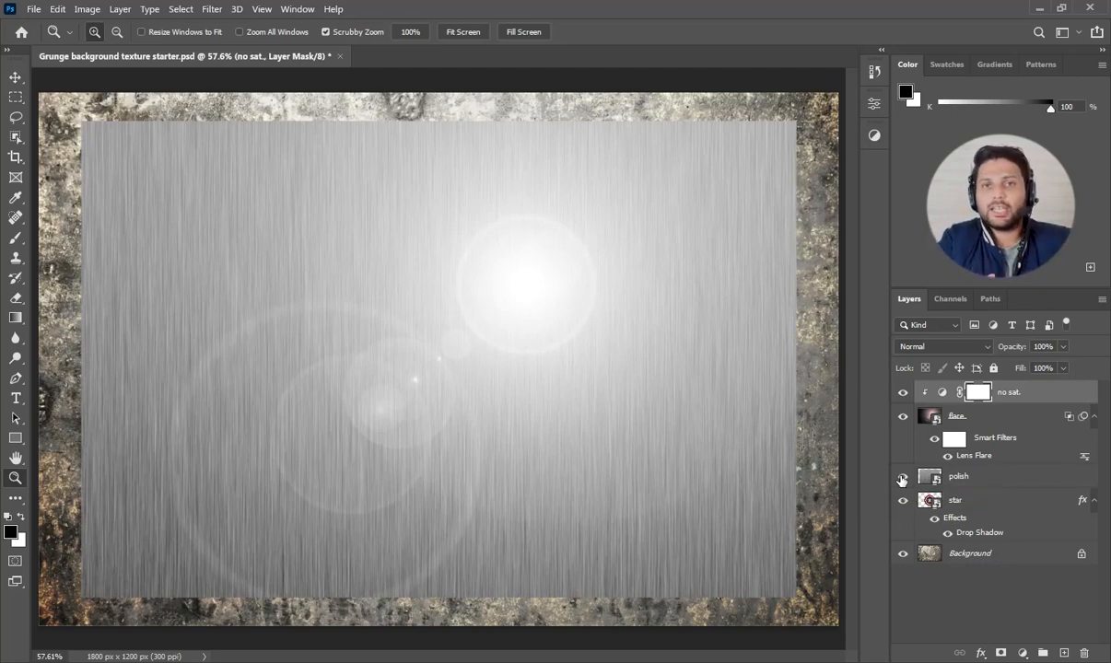
{"action": "left_click", "coordinate": [988, 479]}
{"action": "left_click", "coordinate": [58, 9]}
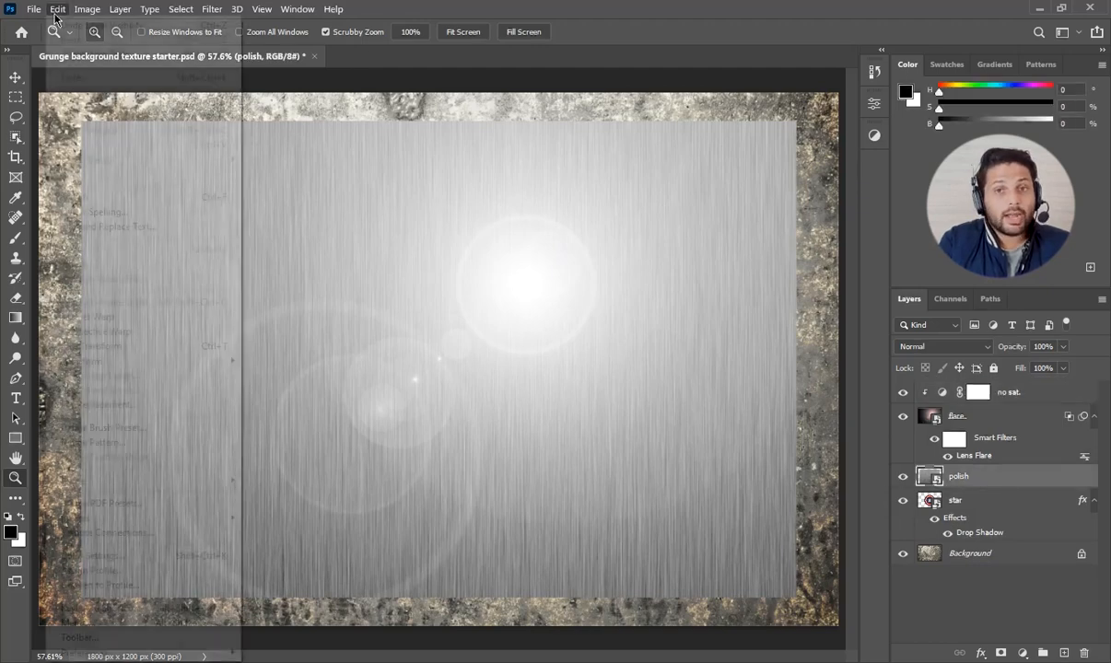
{"action": "left_click", "coordinate": [130, 350]}
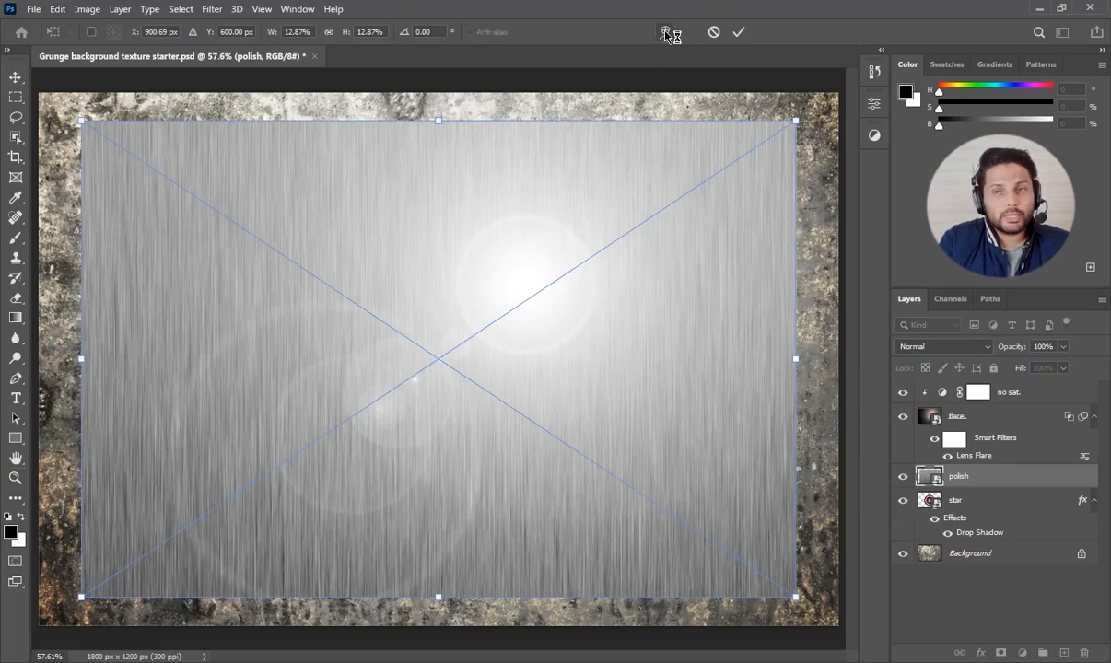
{"action": "left_click", "coordinate": [665, 31]}
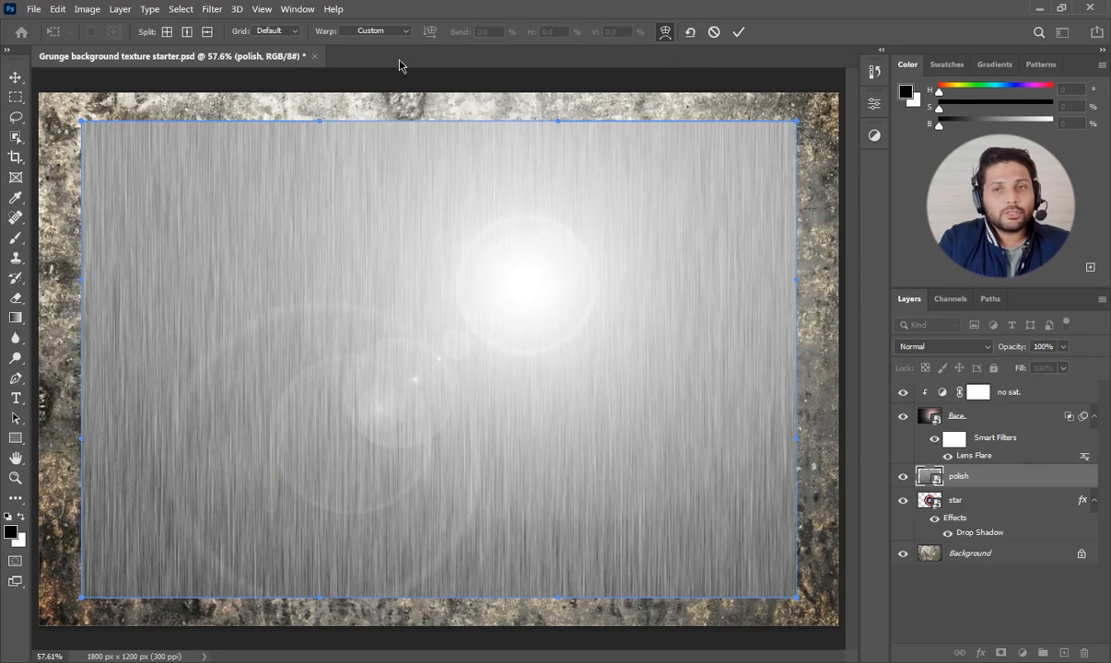
{"action": "left_click", "coordinate": [388, 35]}
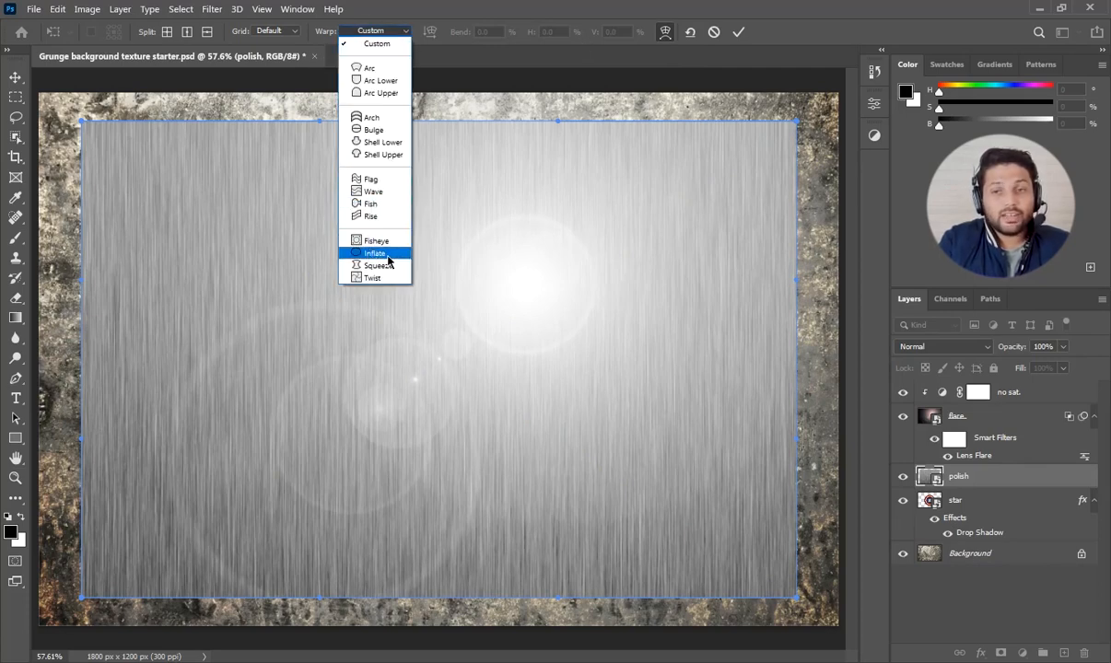
{"action": "left_click", "coordinate": [388, 262]}
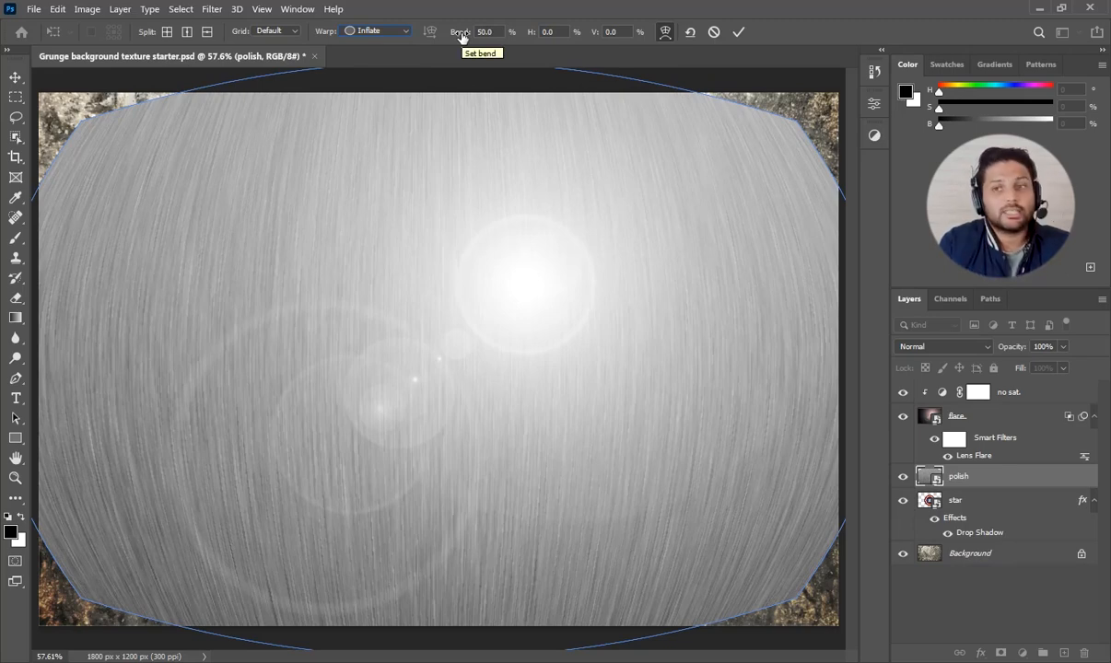
{"action": "left_click_drag", "start_coordinate": [461, 35], "coordinate": [861, 25]}
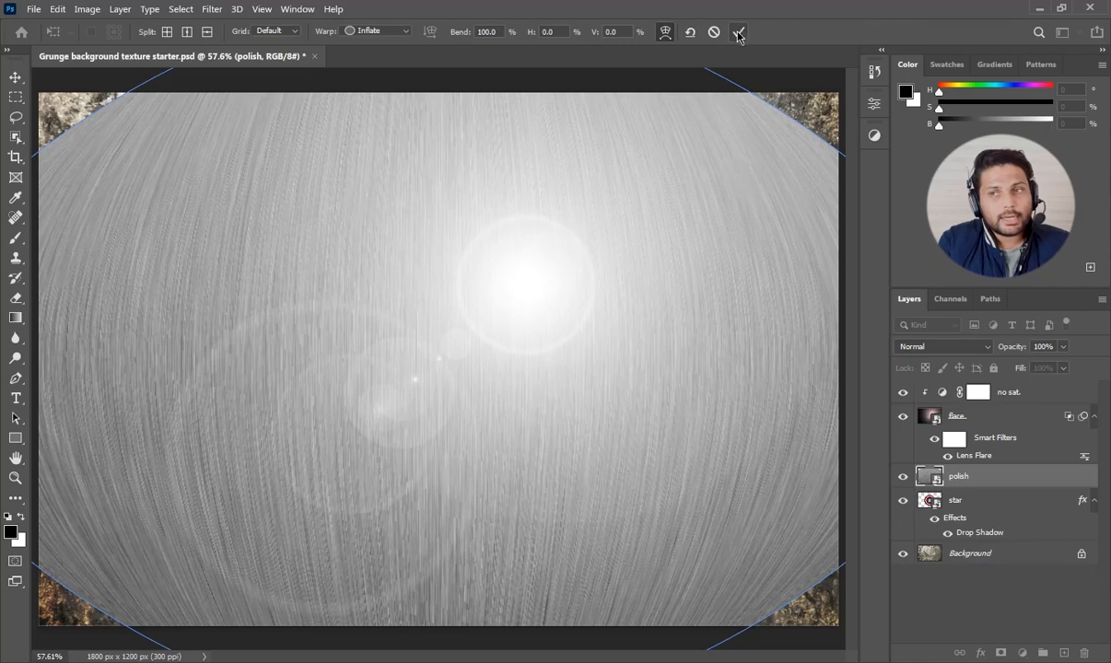
Step: Scale the warped polish layer to 25% width and 50% height and apply the transform
{"action": "left_click", "coordinate": [666, 32]}
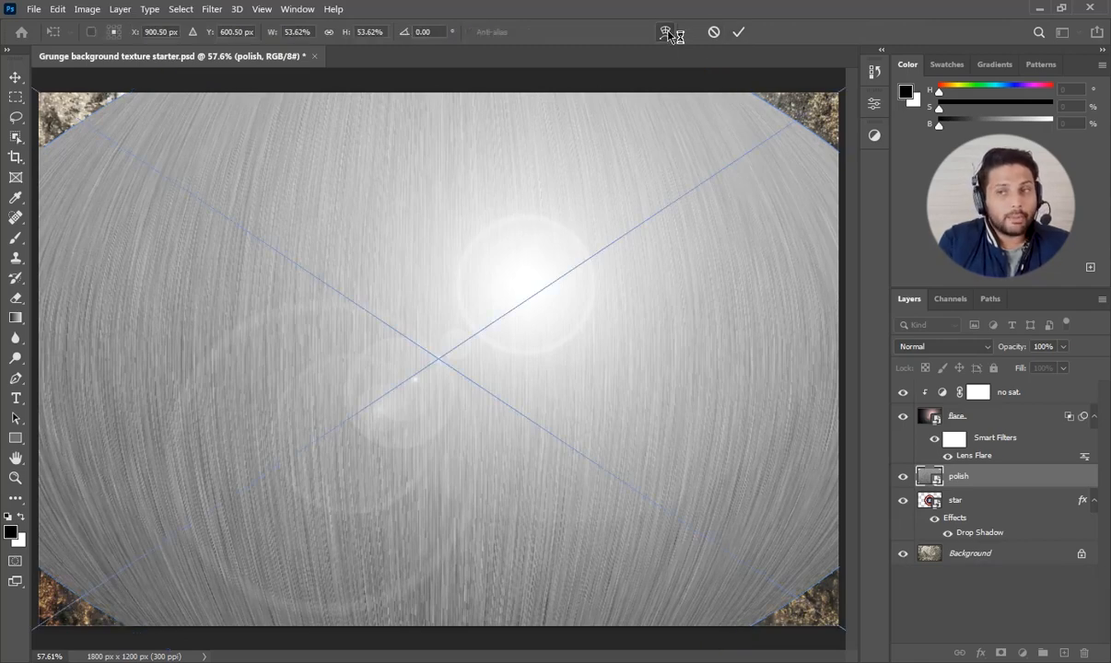
{"action": "left_click", "coordinate": [295, 32]}
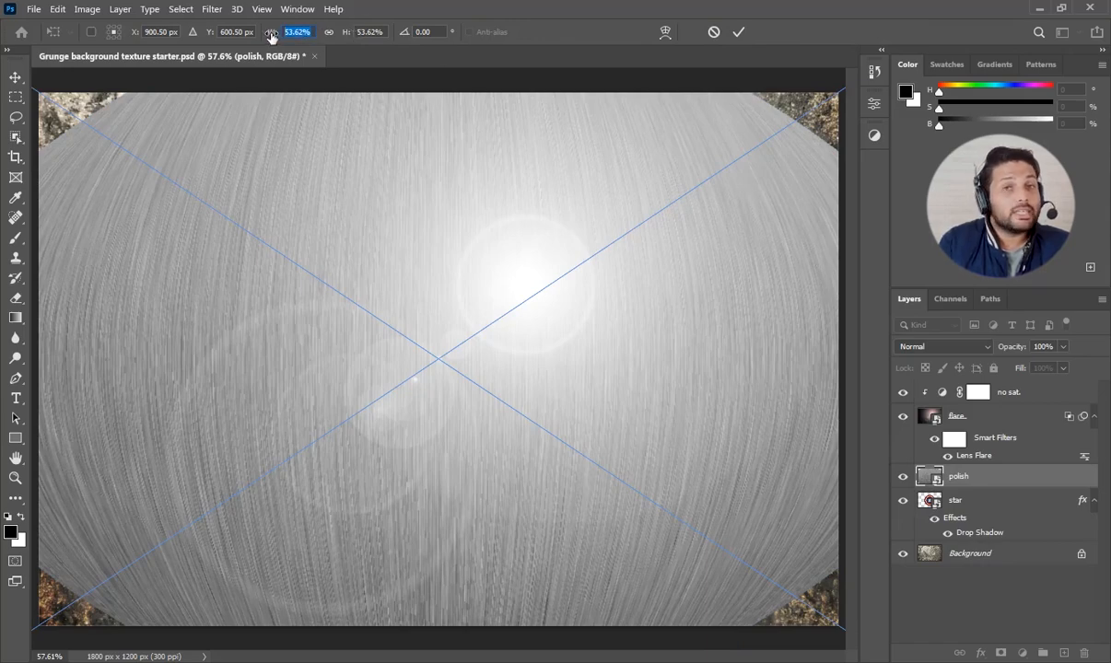
{"action": "type", "text": "25"}
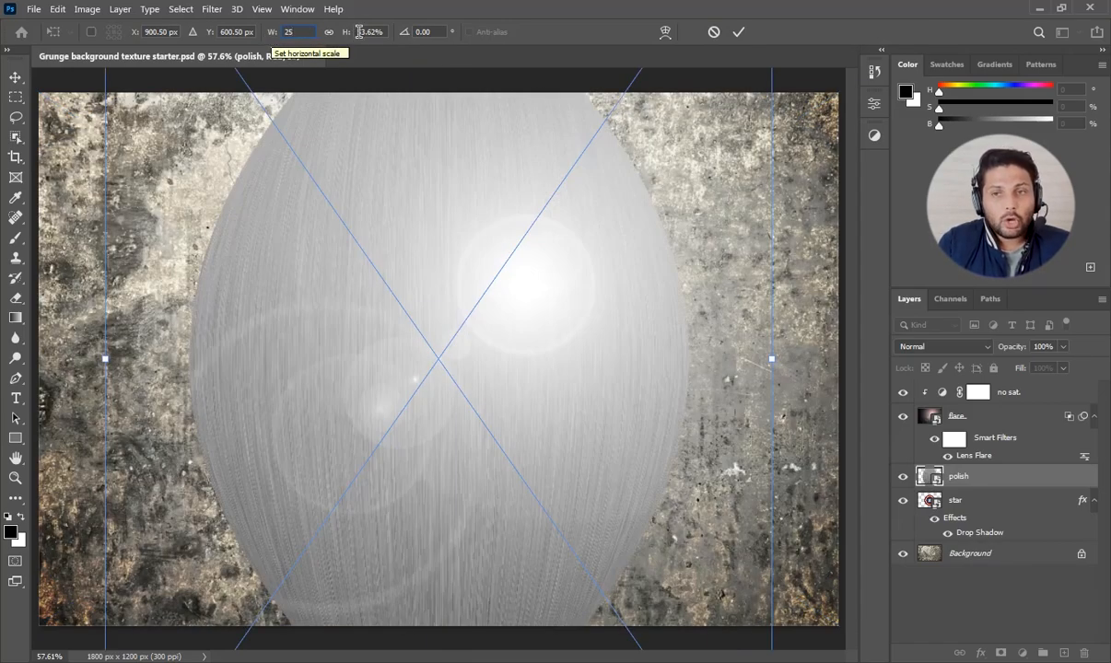
{"action": "key", "text": "Tab"}
{"action": "type", "text": "50"}
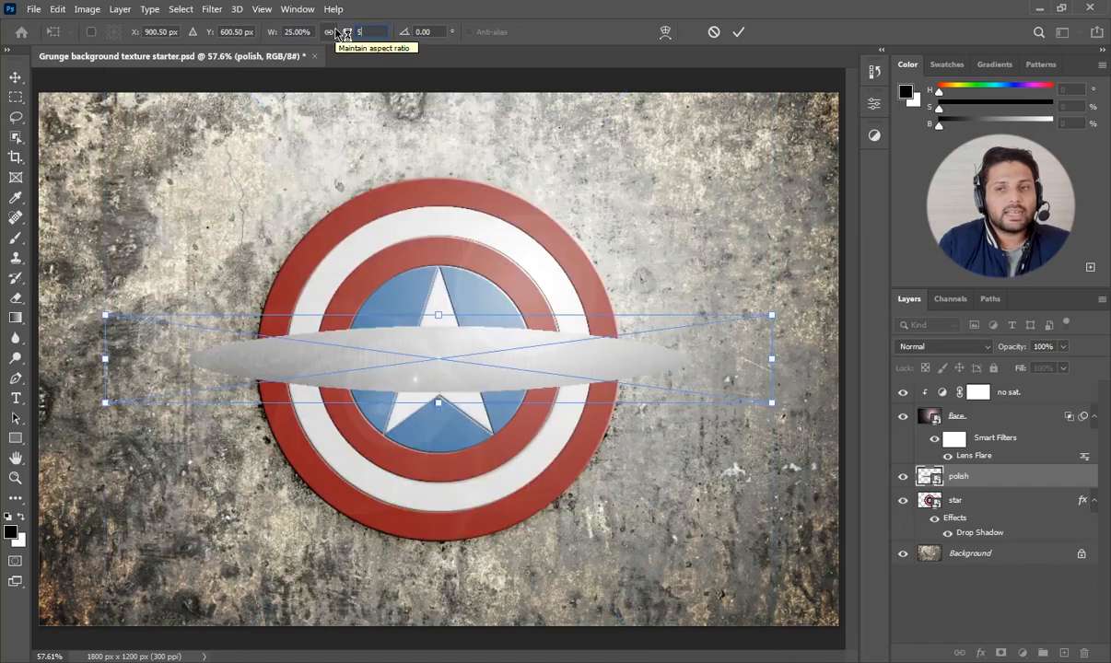
{"action": "left_click", "coordinate": [738, 32]}
{"action": "key", "text": "z"}
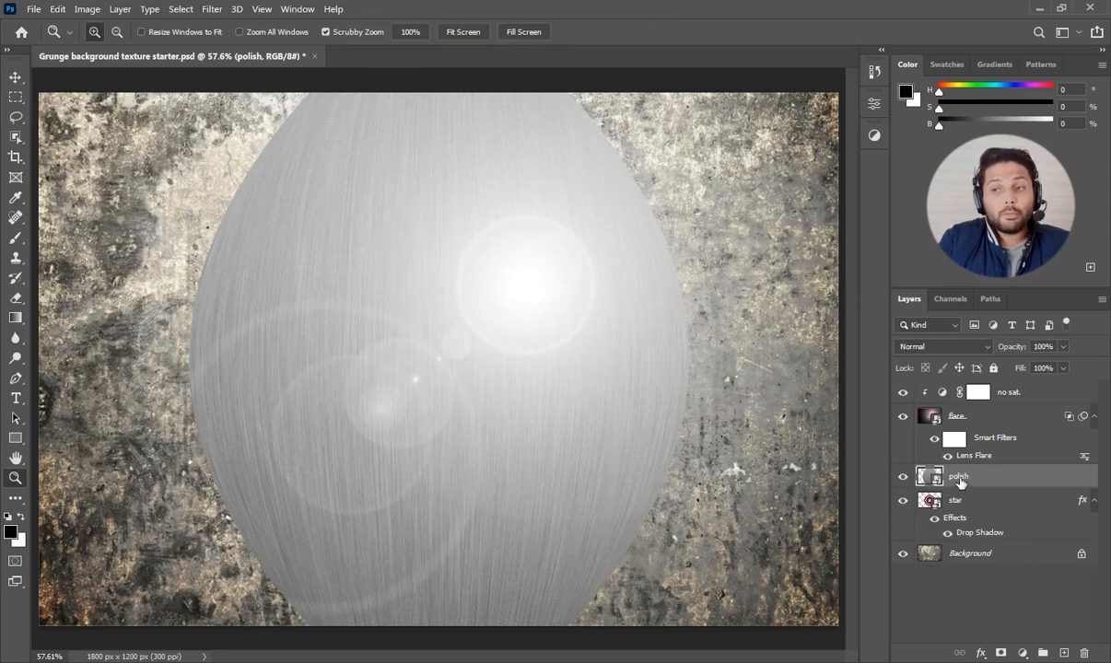
Step: Set the polish layer's blend mode to Soft Light and rename the star layer to shield
{"action": "left_click", "coordinate": [958, 351]}
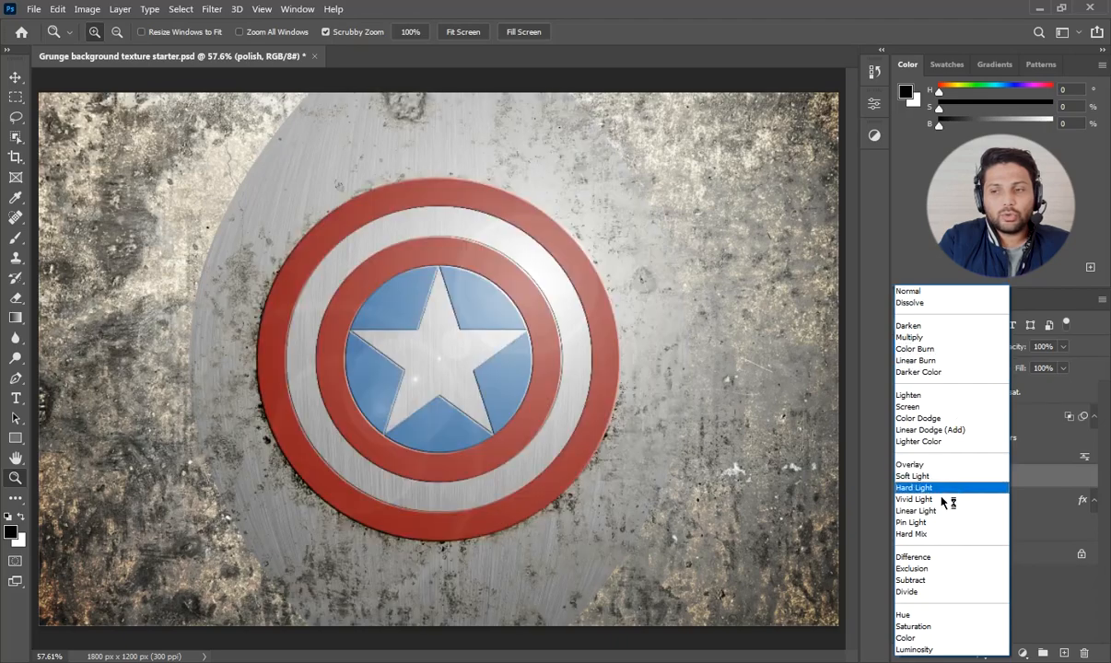
{"action": "left_click", "coordinate": [935, 476]}
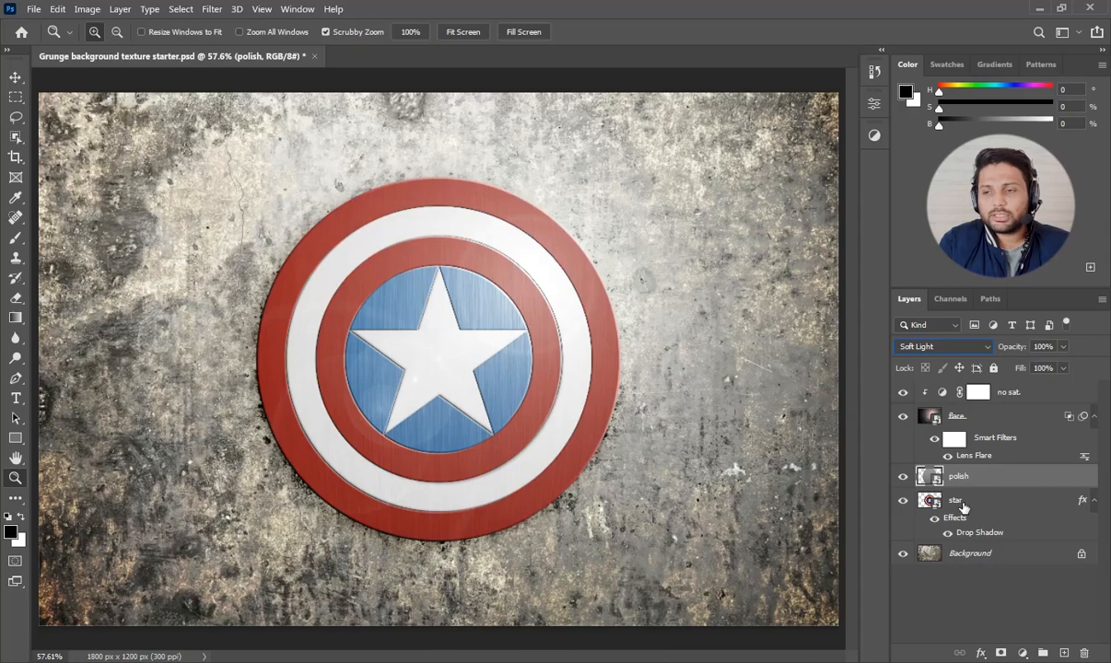
{"action": "double_click", "coordinate": [958, 500]}
{"action": "type", "text": "shield"}
{"action": "key", "text": "Return"}
Step: Clip the polish layer to the shield layer
{"action": "left_click", "coordinate": [921, 477]}
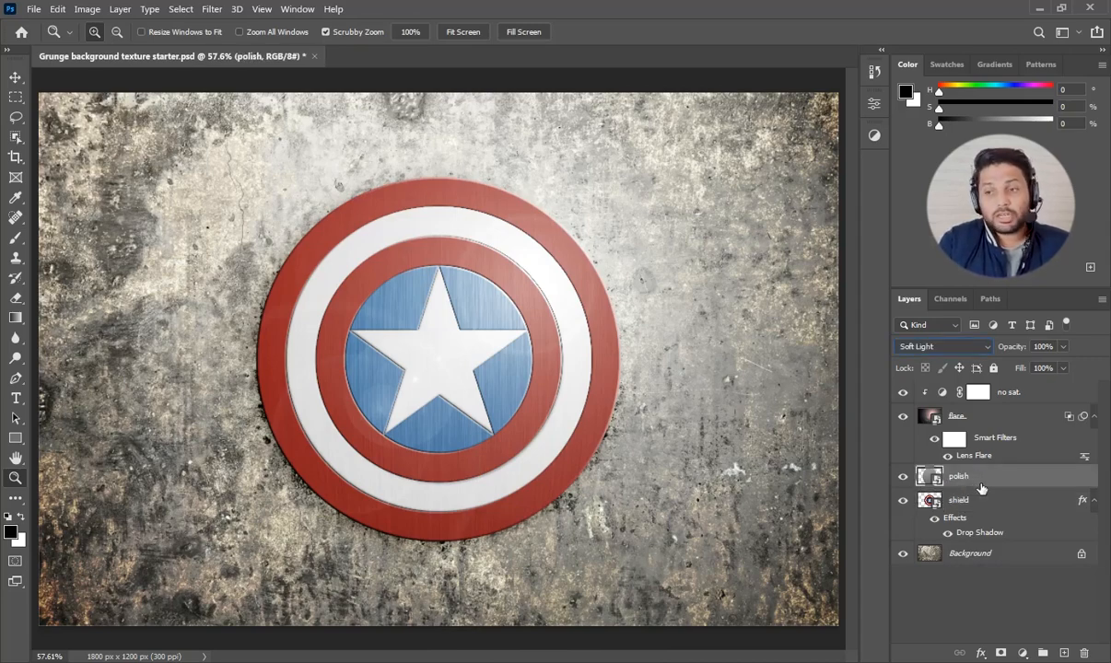
{"action": "key", "text": "alt"}
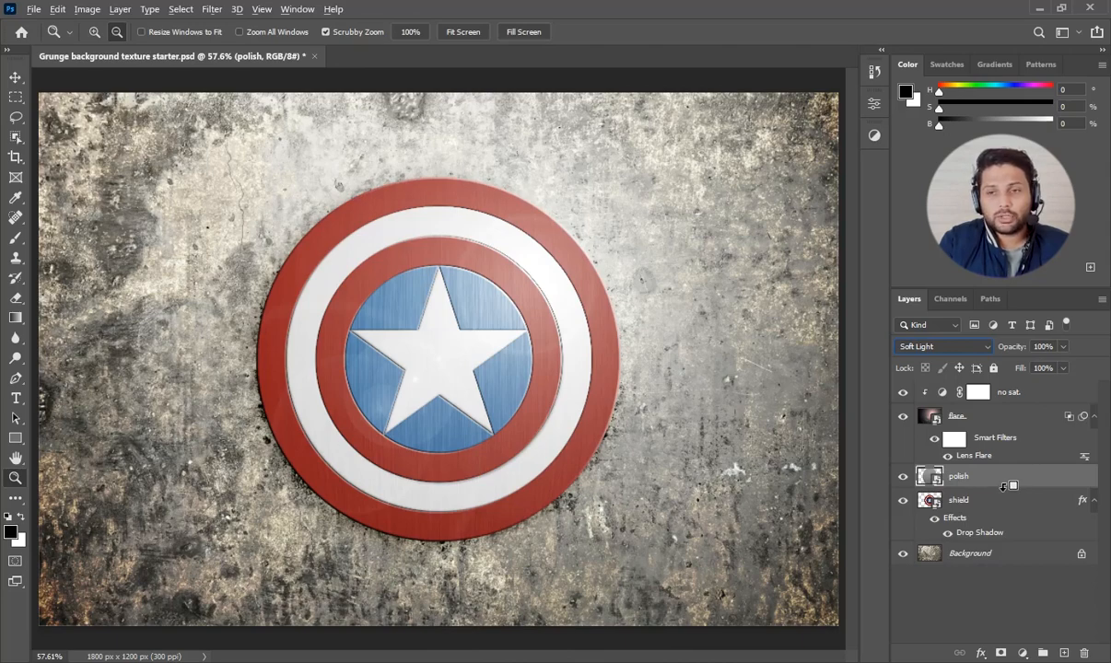
{"action": "left_click", "coordinate": [1009, 485], "text": "alt"}
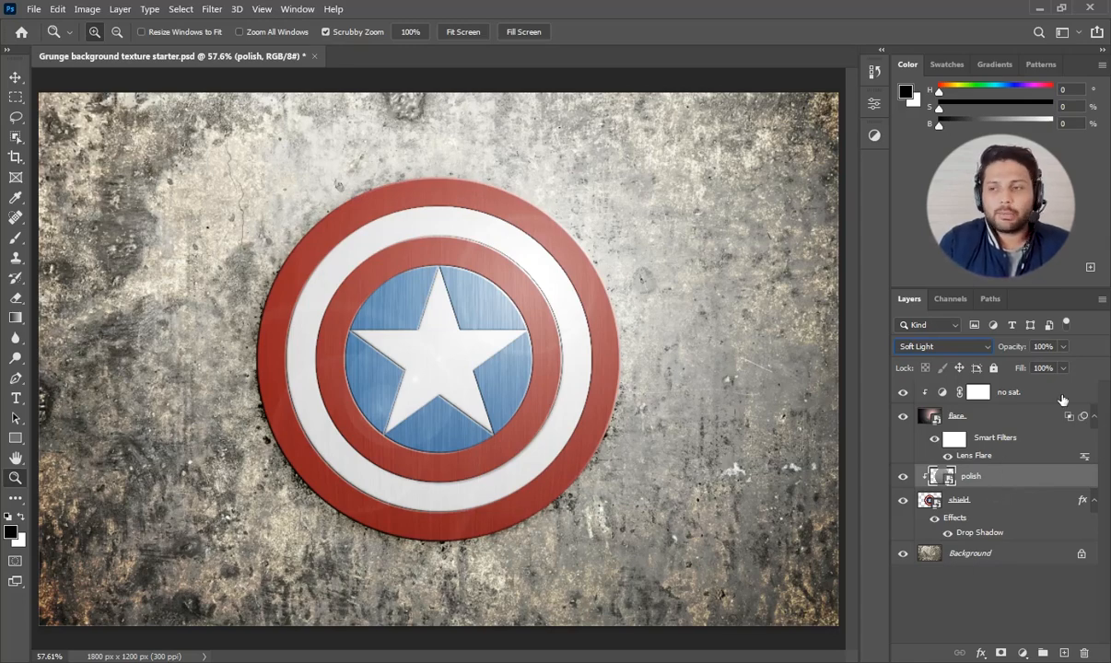
Step: Add a new layer above the no sat. layer and name it brush storks
{"action": "left_click", "coordinate": [976, 392]}
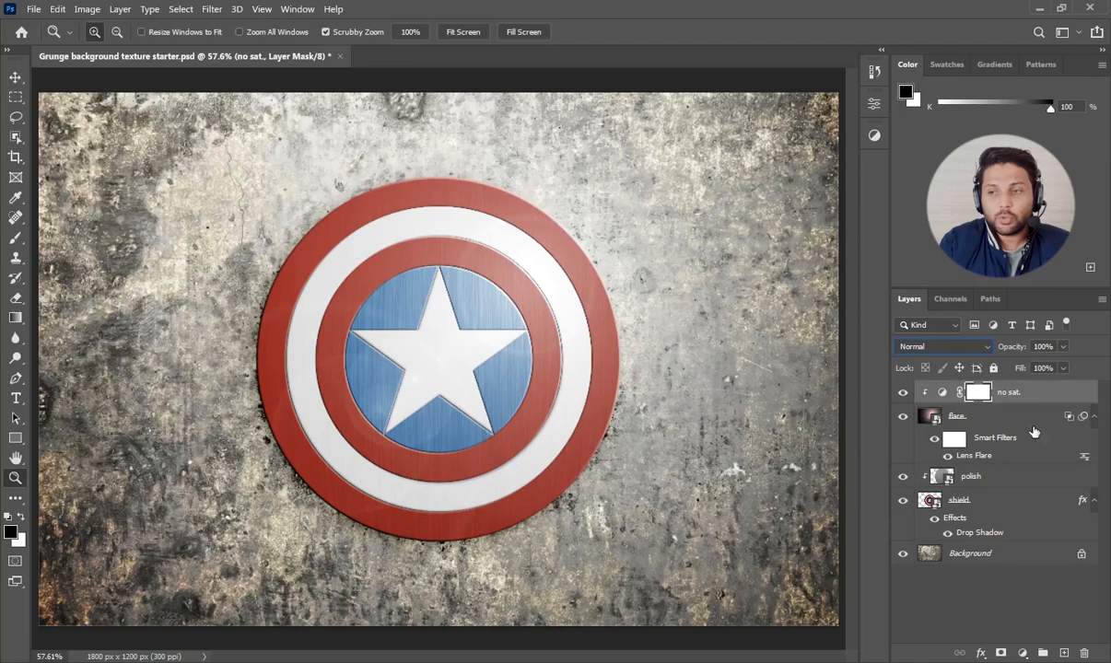
{"action": "left_click", "coordinate": [1063, 653]}
{"action": "double_click", "coordinate": [963, 392]}
{"action": "type", "text": "brush stork"}
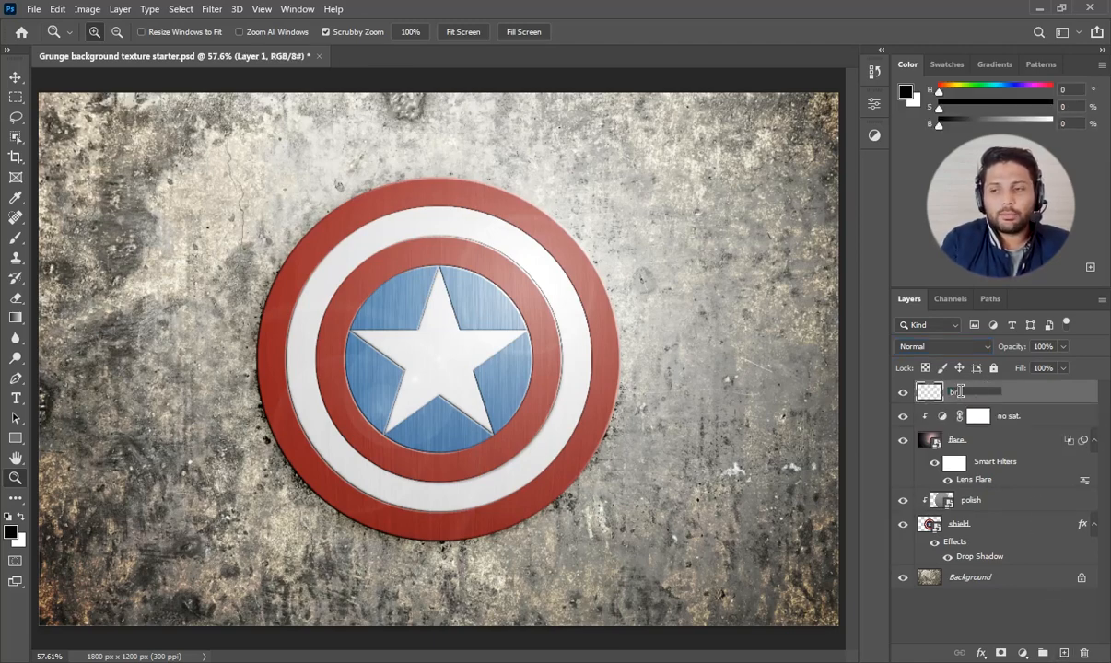
{"action": "type", "text": "s"}
{"action": "key", "text": "Return"}
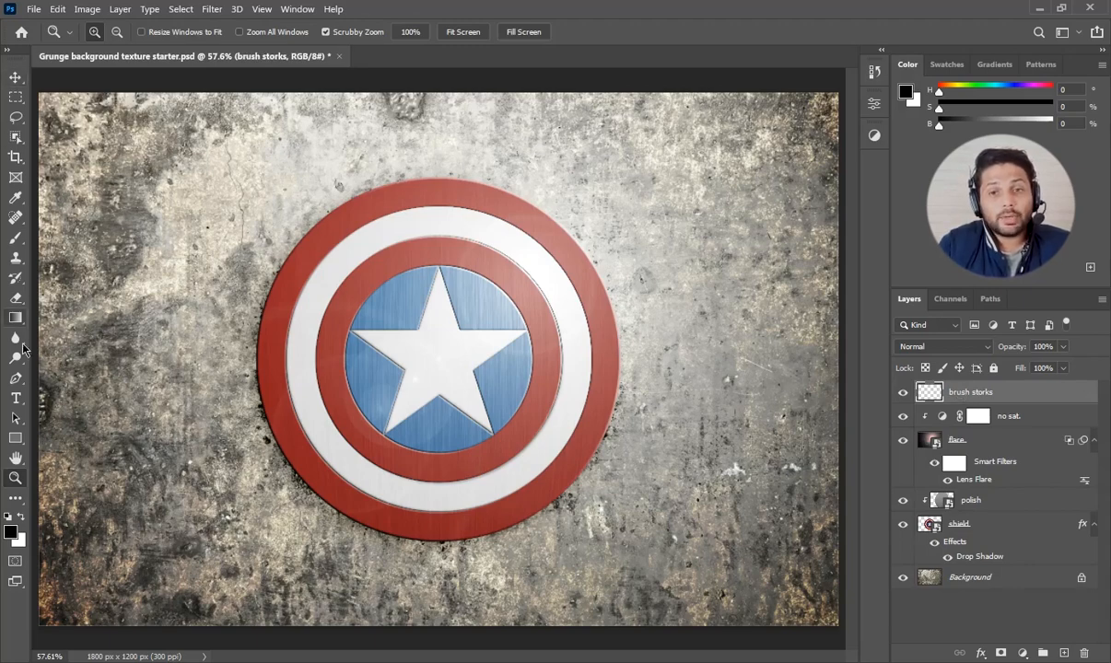
Step: Set up a soft round brush at 300 px size with white as the foreground color
{"action": "left_click", "coordinate": [13, 241]}
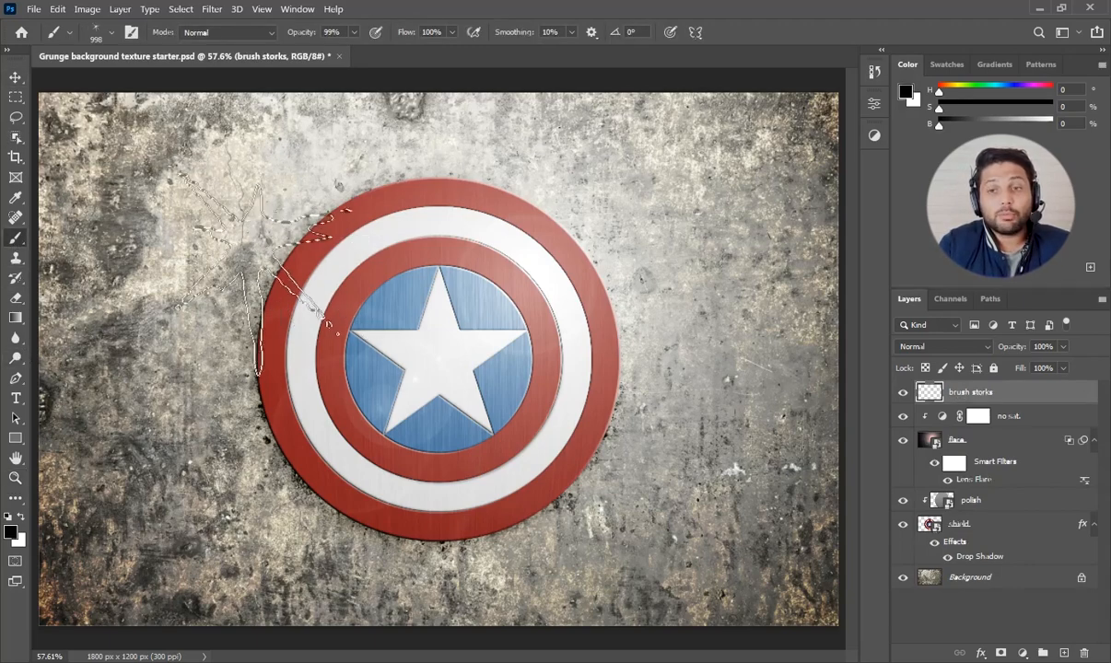
{"action": "right_click", "coordinate": [262, 282]}
{"action": "left_click", "coordinate": [293, 416]}
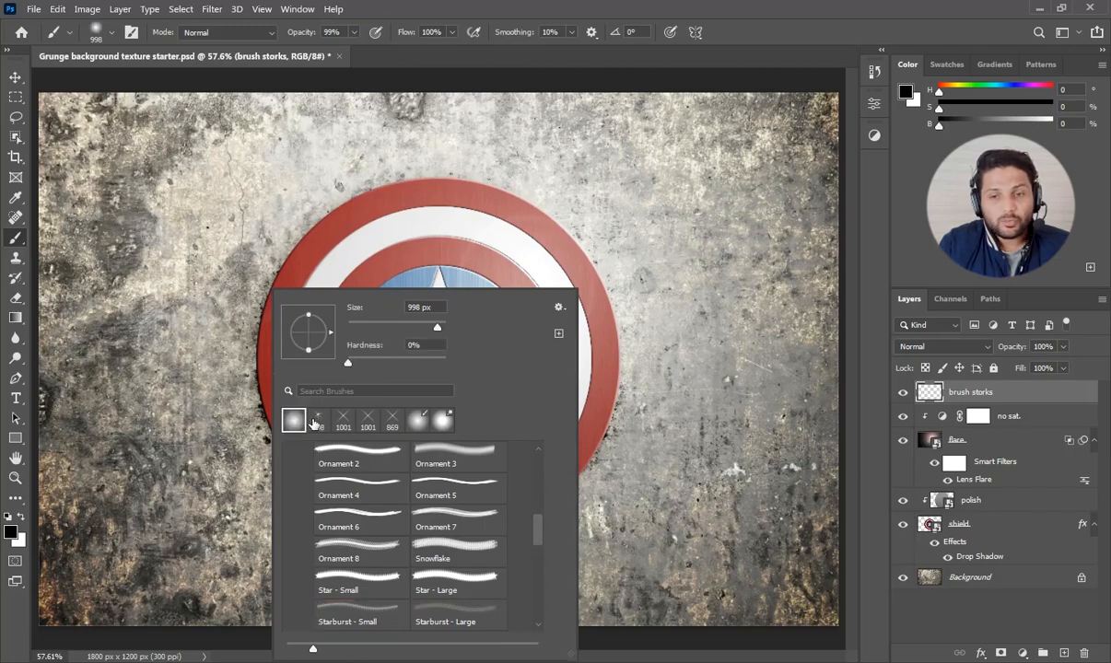
{"action": "mouse_move", "coordinate": [437, 327]}
{"action": "left_mouse_down"}
{"action": "mouse_move", "coordinate": [403, 327]}
{"action": "mouse_move", "coordinate": [430, 331]}
{"action": "left_mouse_up"}
{"action": "type", "text": "300"}
{"action": "key", "text": "Return"}
{"action": "key", "text": "x"}
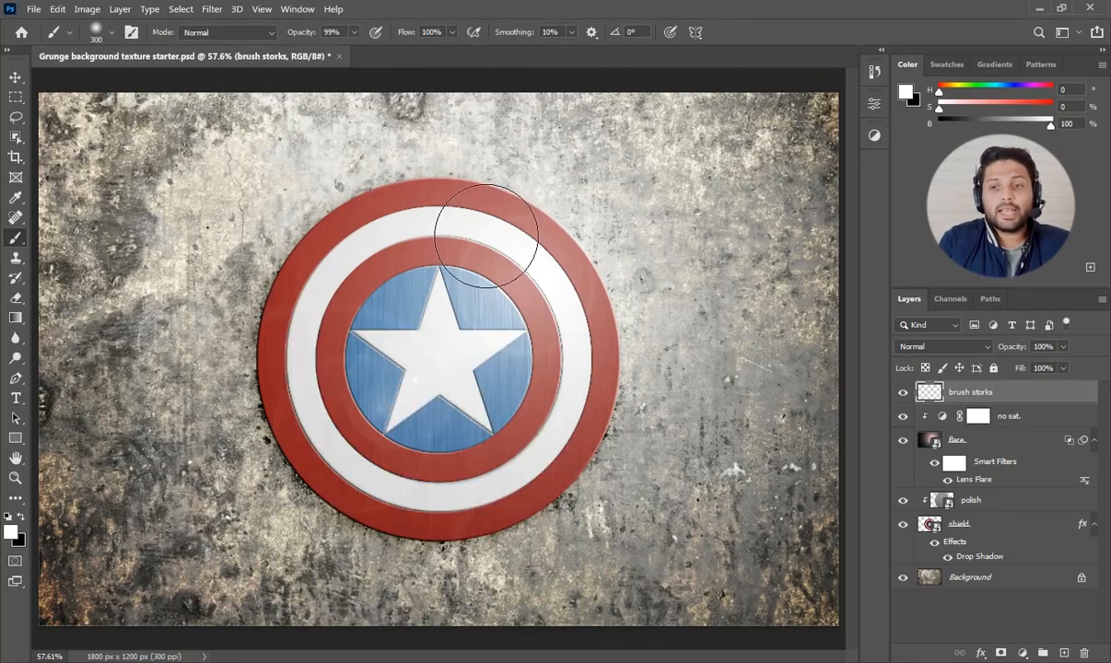
Step: Paint soft white highlights on the shield's upper-right, lower-left and lower-right rings, adding a second dab at the upper right
{"action": "left_click", "coordinate": [486, 236]}
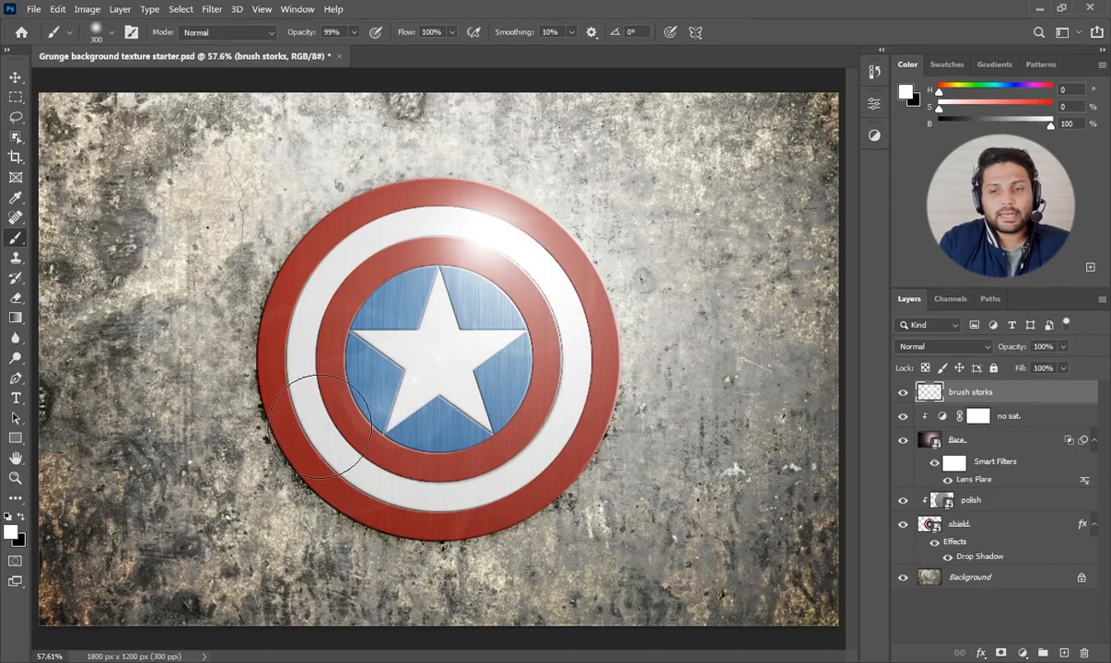
{"action": "left_click", "coordinate": [304, 404]}
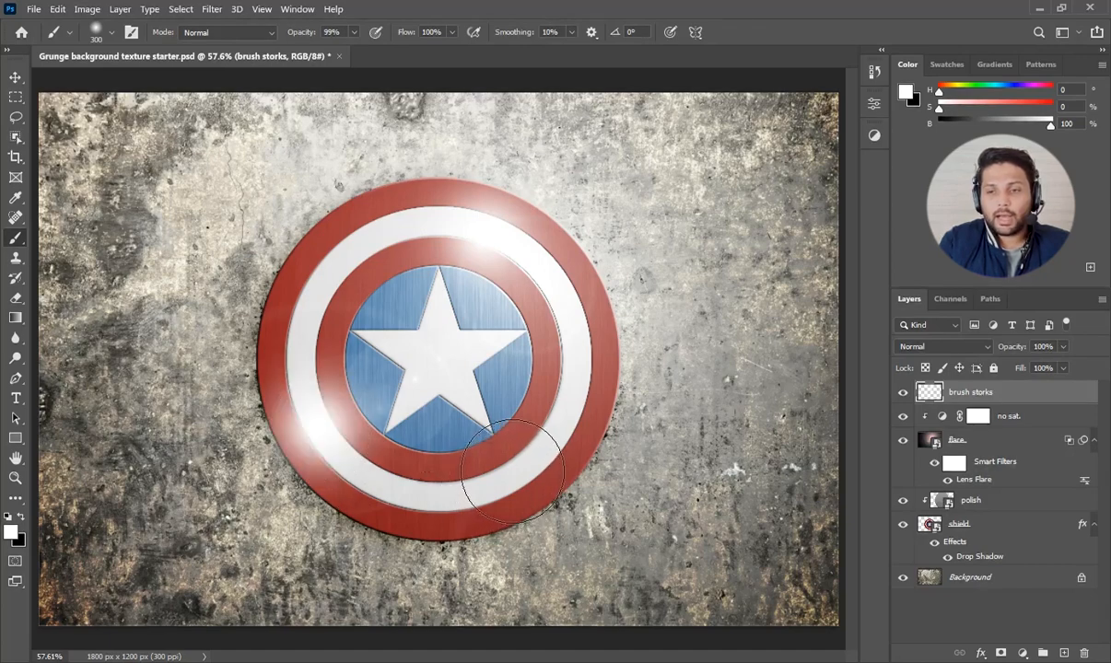
{"action": "left_click", "coordinate": [483, 444]}
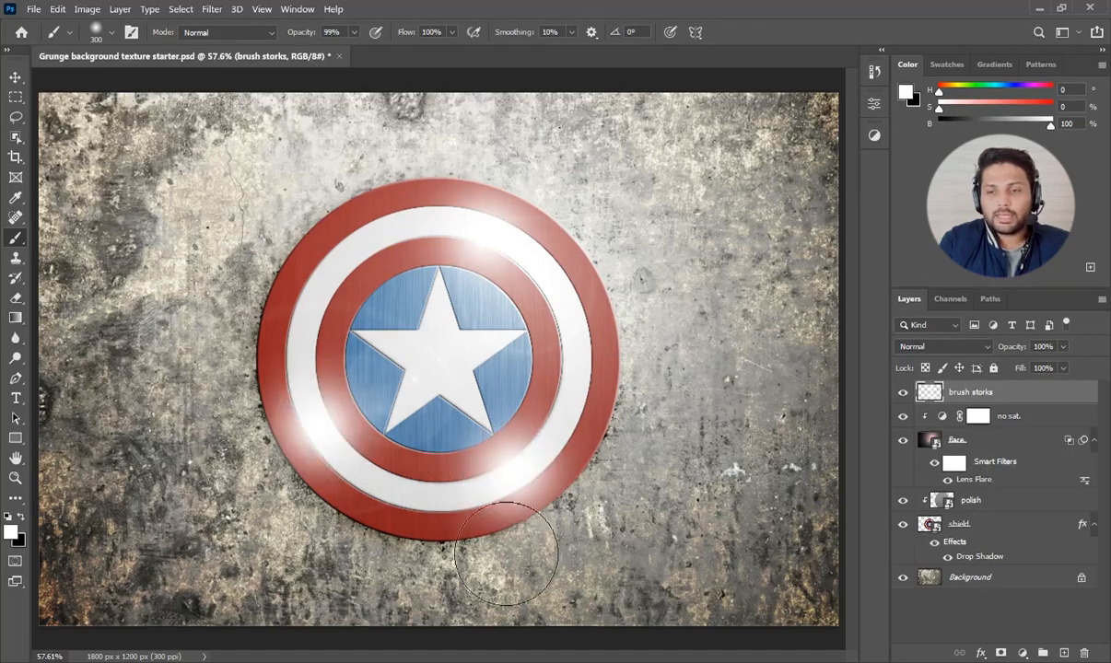
{"action": "left_click", "coordinate": [493, 242]}
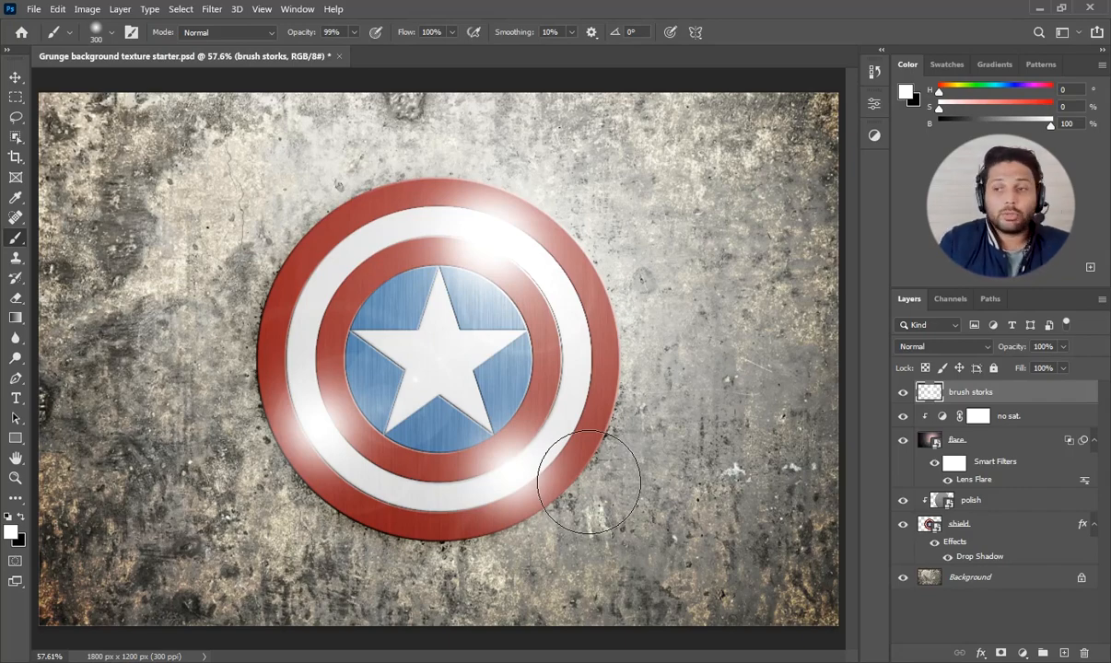
Step: Blend the brush storks layer with the layers beneath by splitting the Underlying Layer black point to 0 / 100 in Blend If
{"action": "double_click", "coordinate": [1060, 392]}
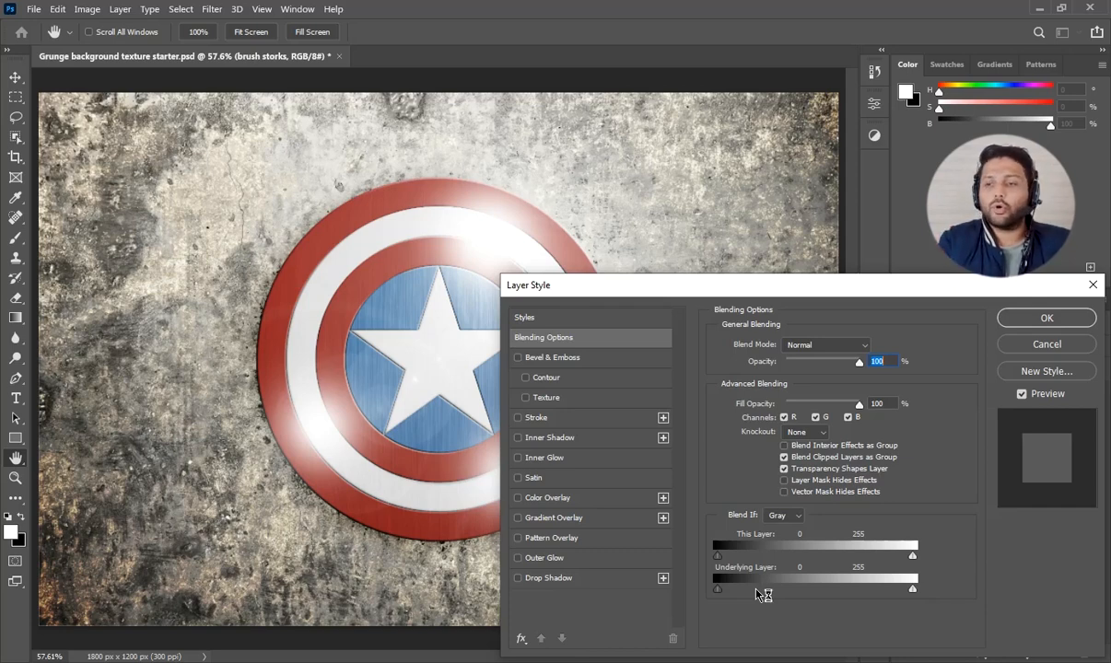
{"action": "left_click_drag", "start_coordinate": [720, 590], "coordinate": [796, 594]}
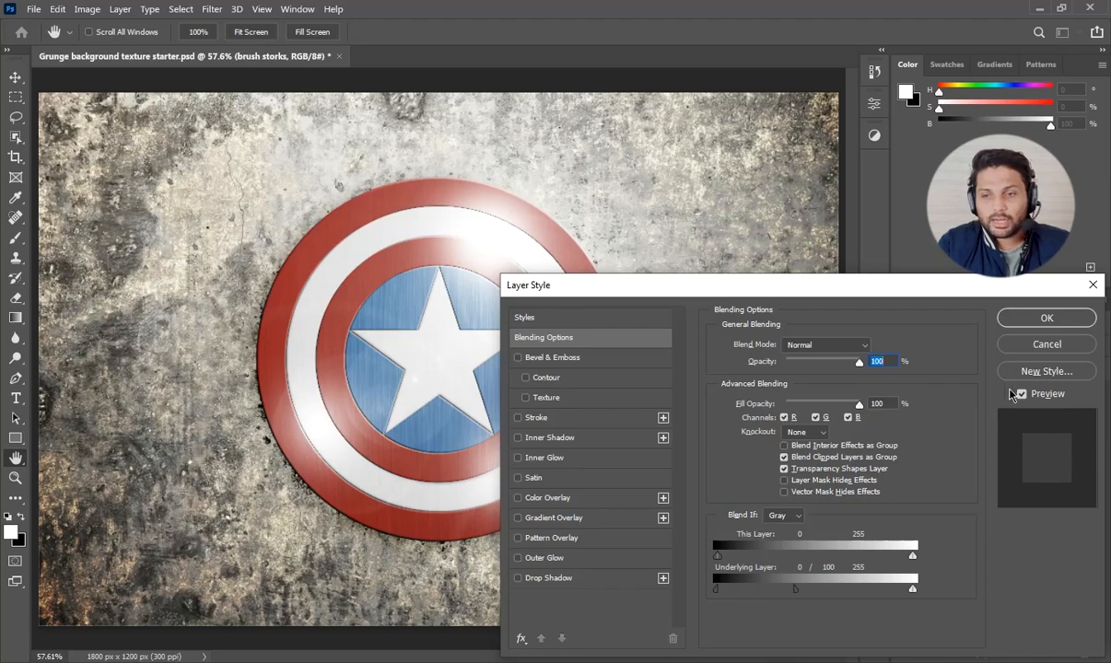
{"action": "left_click", "coordinate": [1020, 322]}
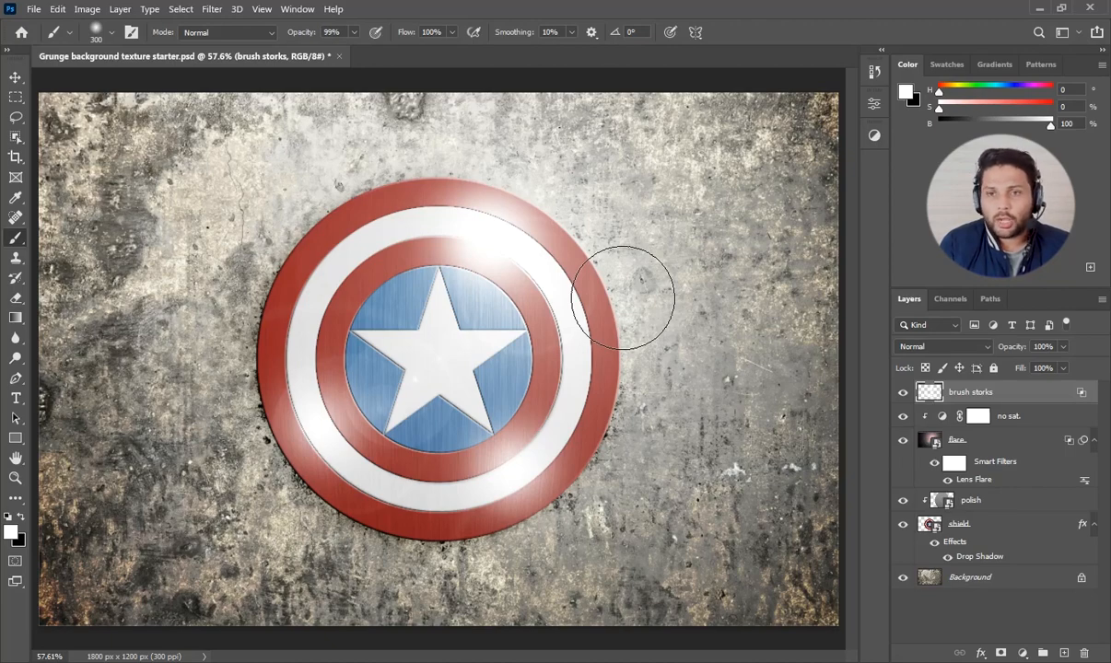
Step: Add a Vibrance adjustment layer named color up above brush storks and raise its vibrance to +100
{"action": "left_click", "coordinate": [1022, 653]}
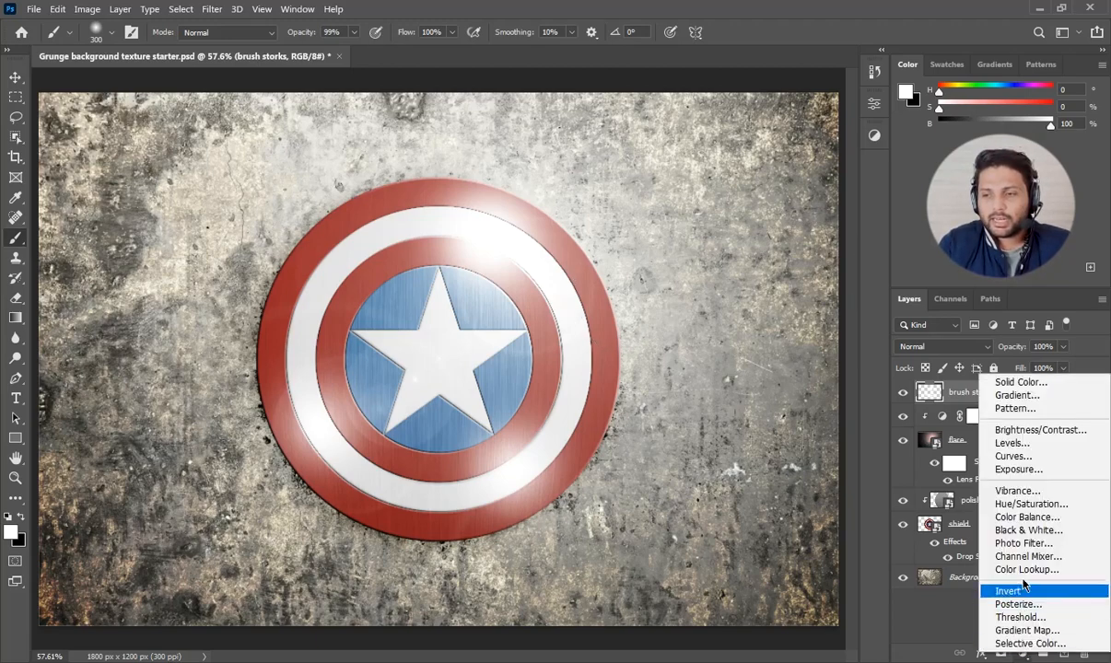
{"action": "left_click", "coordinate": [1018, 492], "text": "alt"}
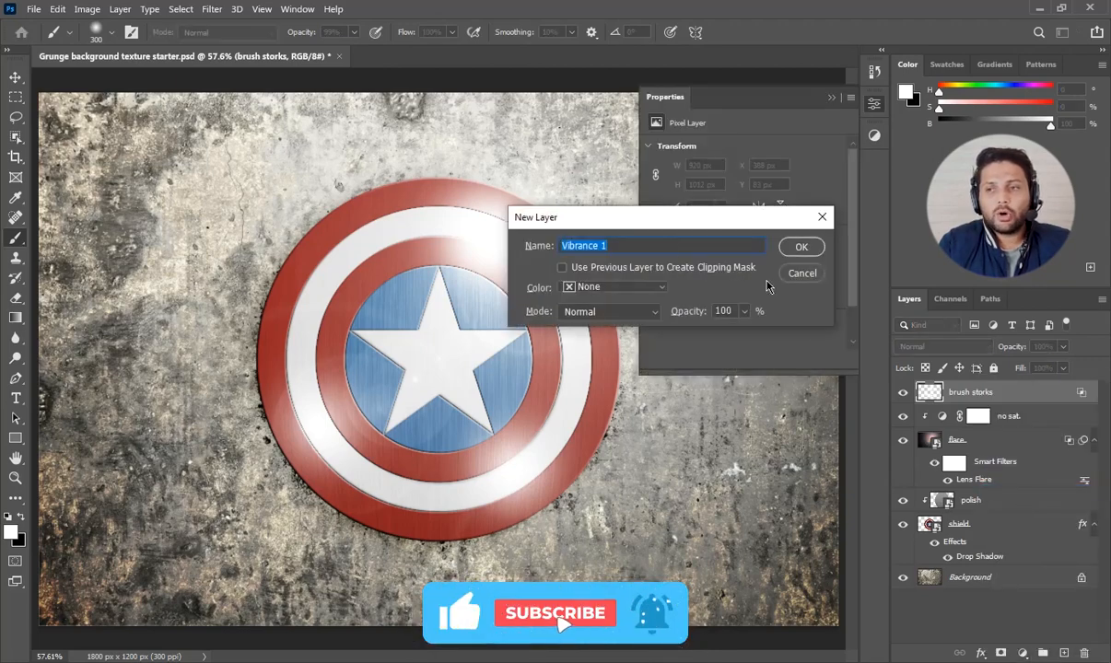
{"action": "type", "text": "color up"}
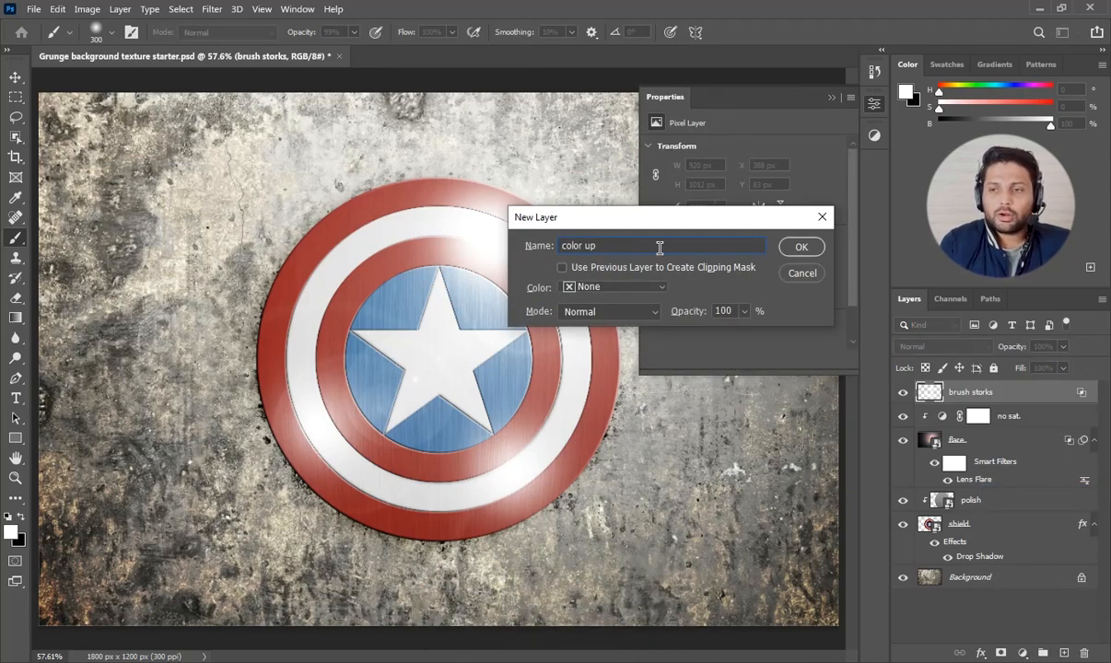
{"action": "key", "text": "Return"}
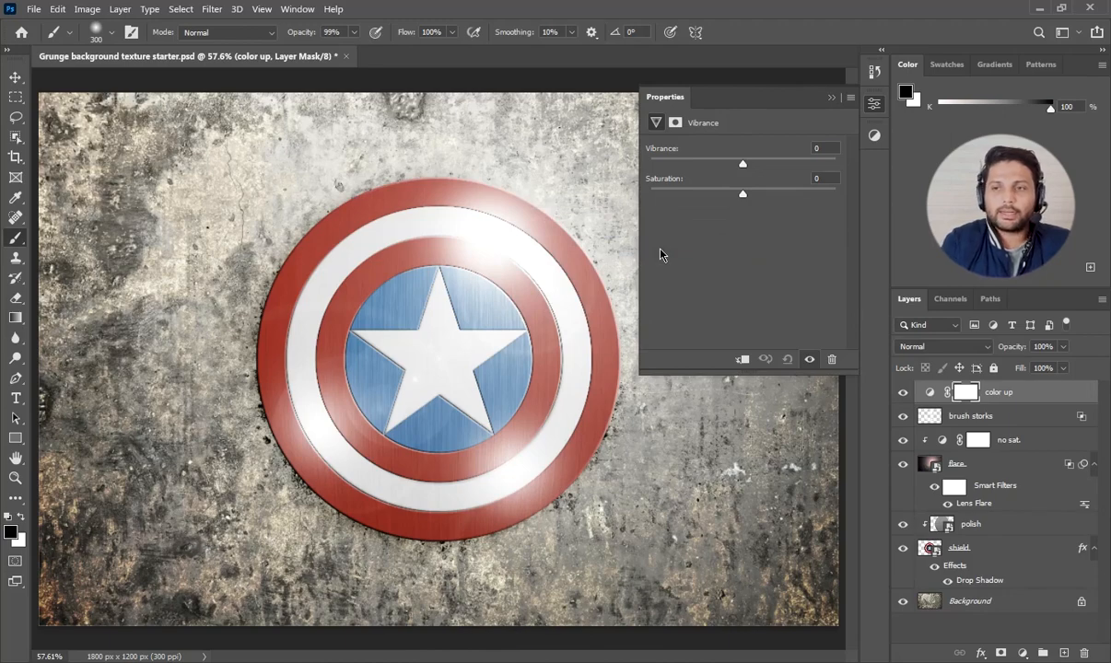
{"action": "left_click_drag", "start_coordinate": [742, 166], "coordinate": [840, 168]}
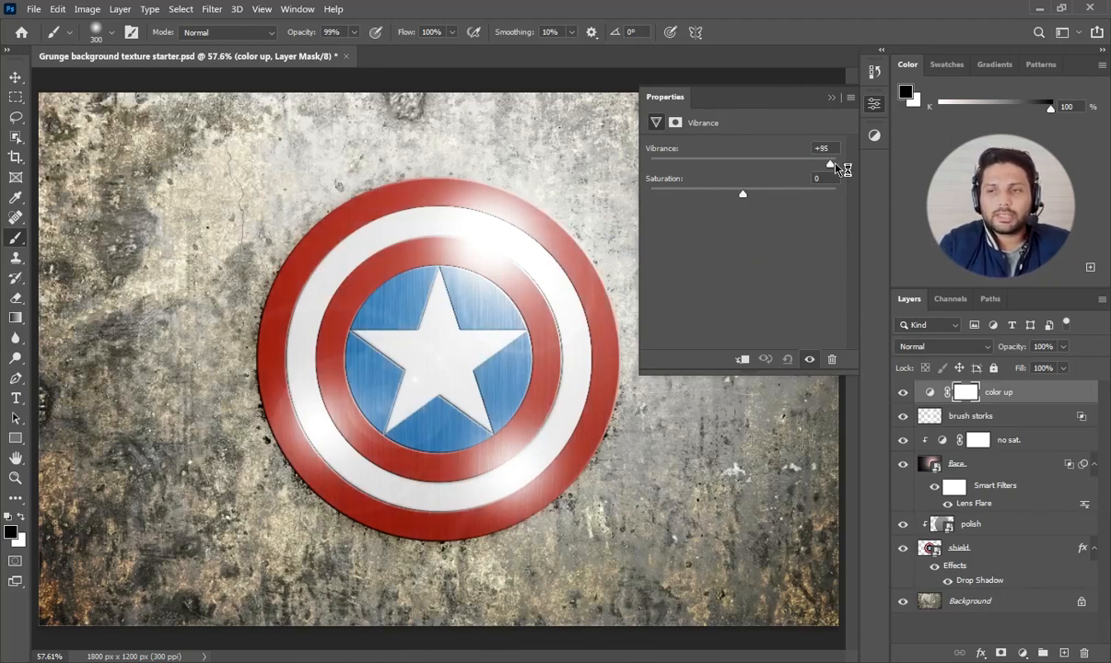
{"action": "left_click", "coordinate": [832, 99]}
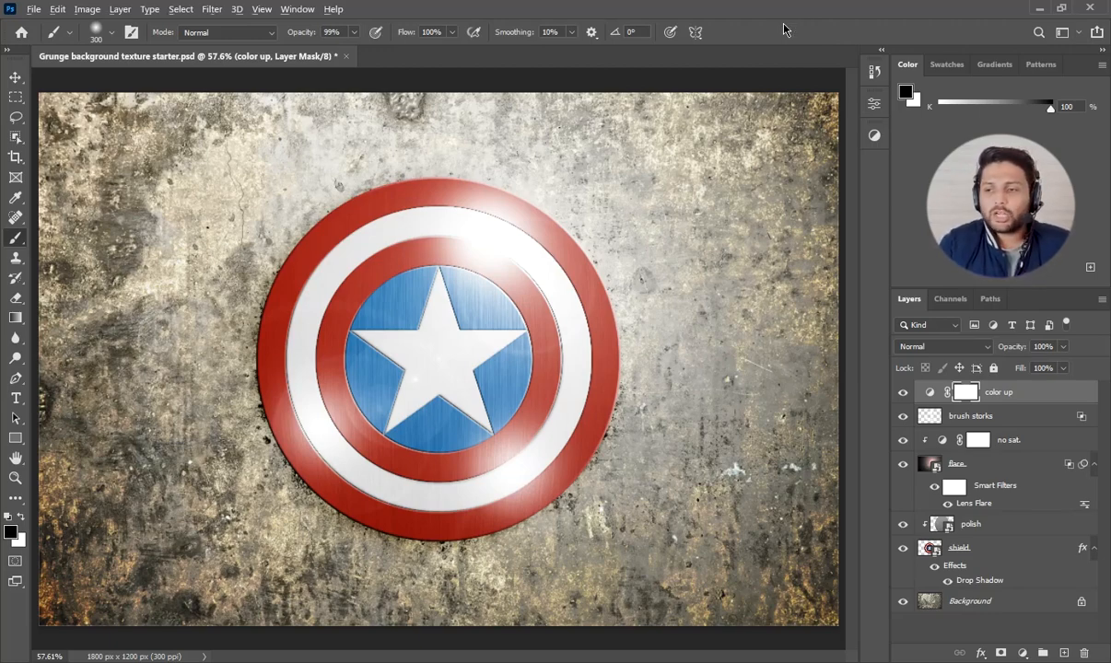
Step: Add a Brightness/Contrast adjustment layer named darken above the color up layer
{"action": "left_click", "coordinate": [1023, 653]}
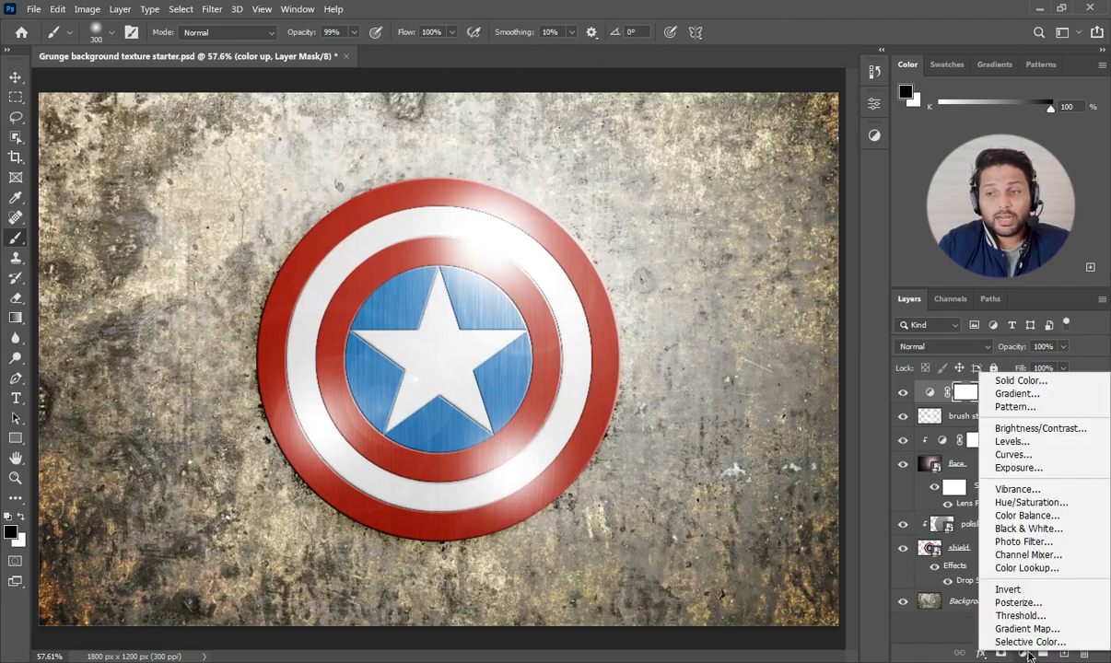
{"action": "left_click", "coordinate": [1052, 429], "text": "alt"}
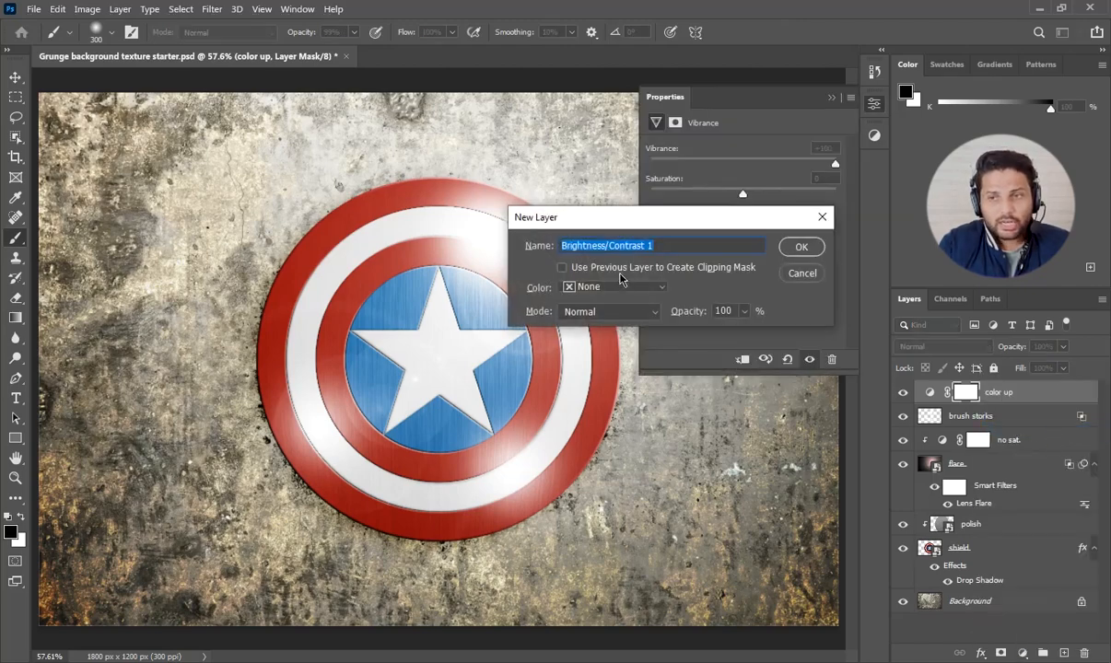
{"action": "type", "text": "darken"}
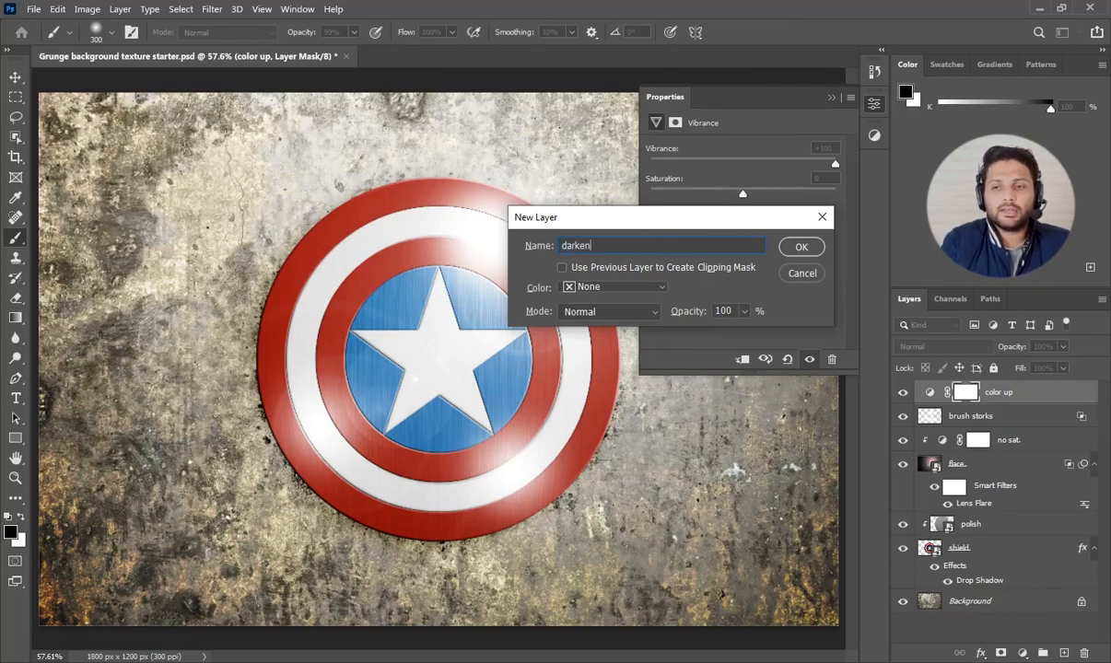
{"action": "key", "text": "Return"}
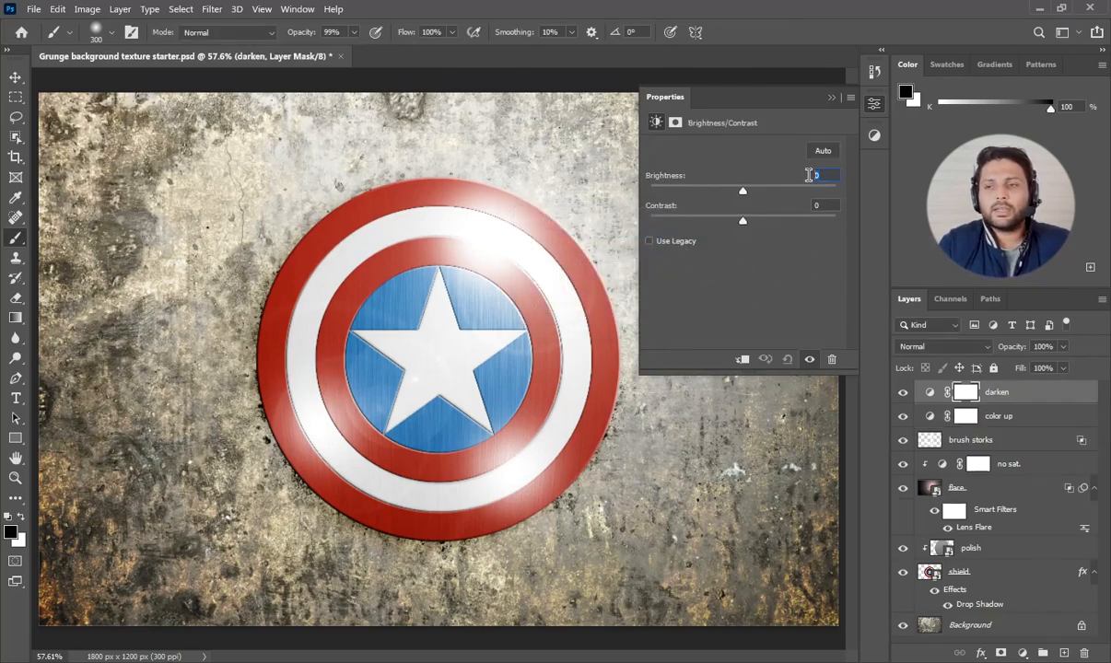
Step: Set the darken layer's brightness to -35 and its contrast to 100
{"action": "type", "text": "-35"}
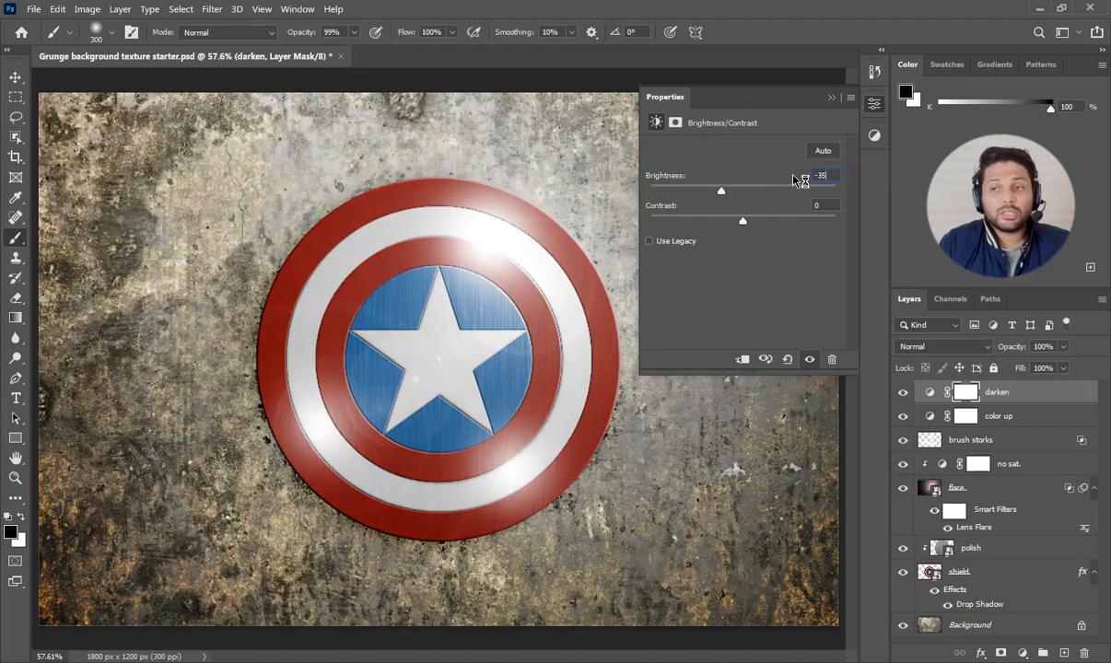
{"action": "key", "text": "Return"}
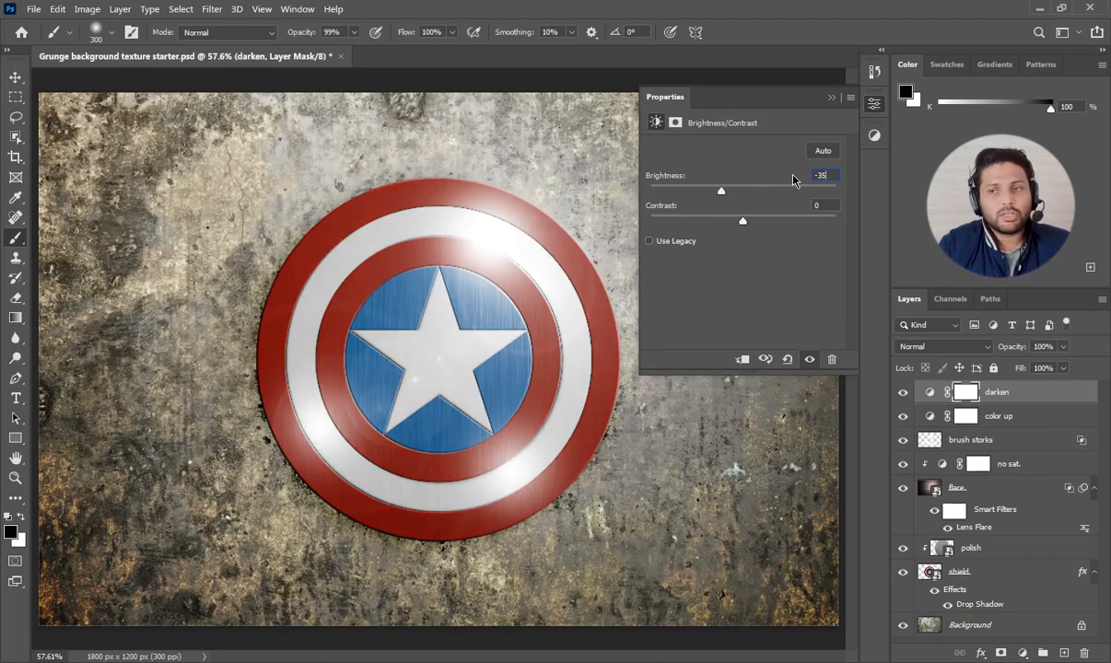
{"action": "left_click_drag", "start_coordinate": [743, 221], "coordinate": [849, 224]}
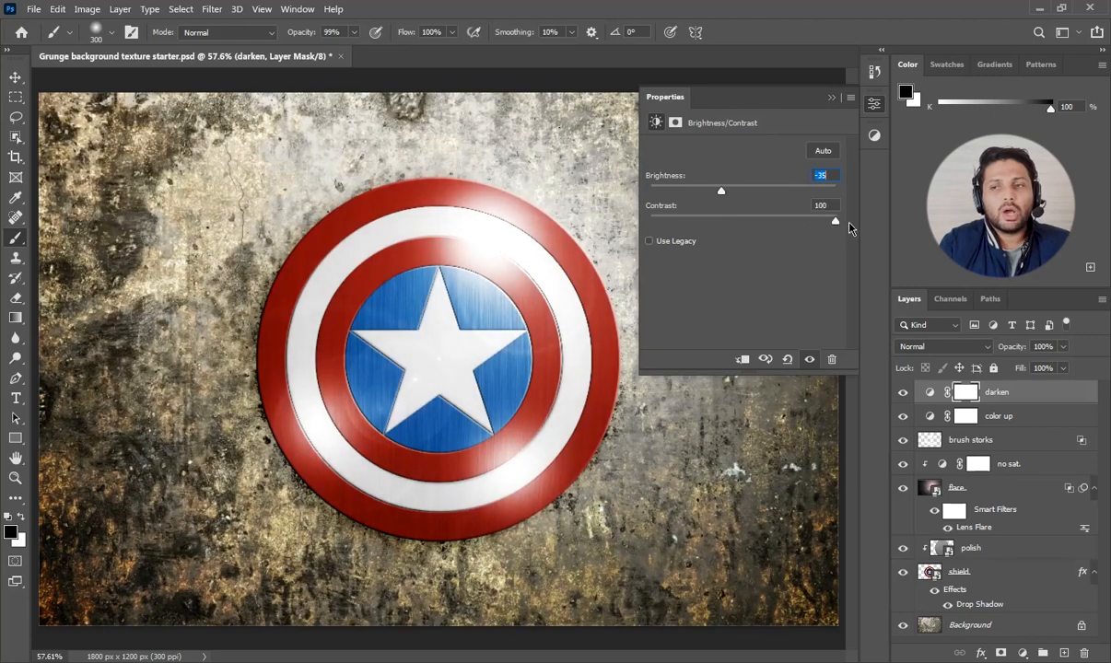
{"action": "left_click", "coordinate": [793, 9]}
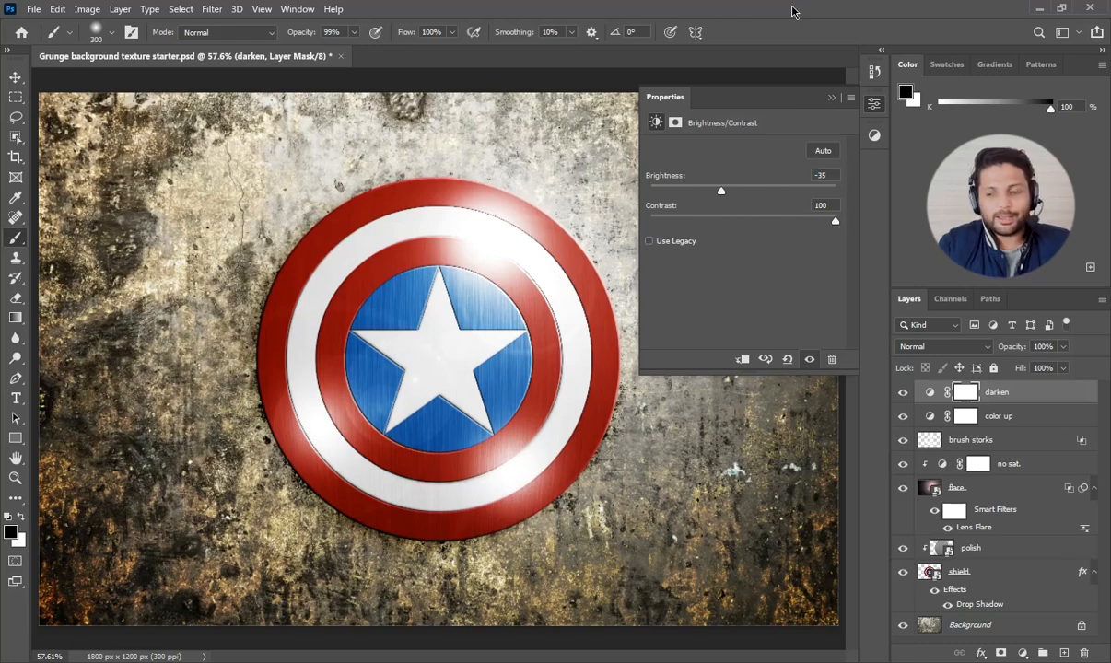
{"action": "left_click", "coordinate": [831, 100]}
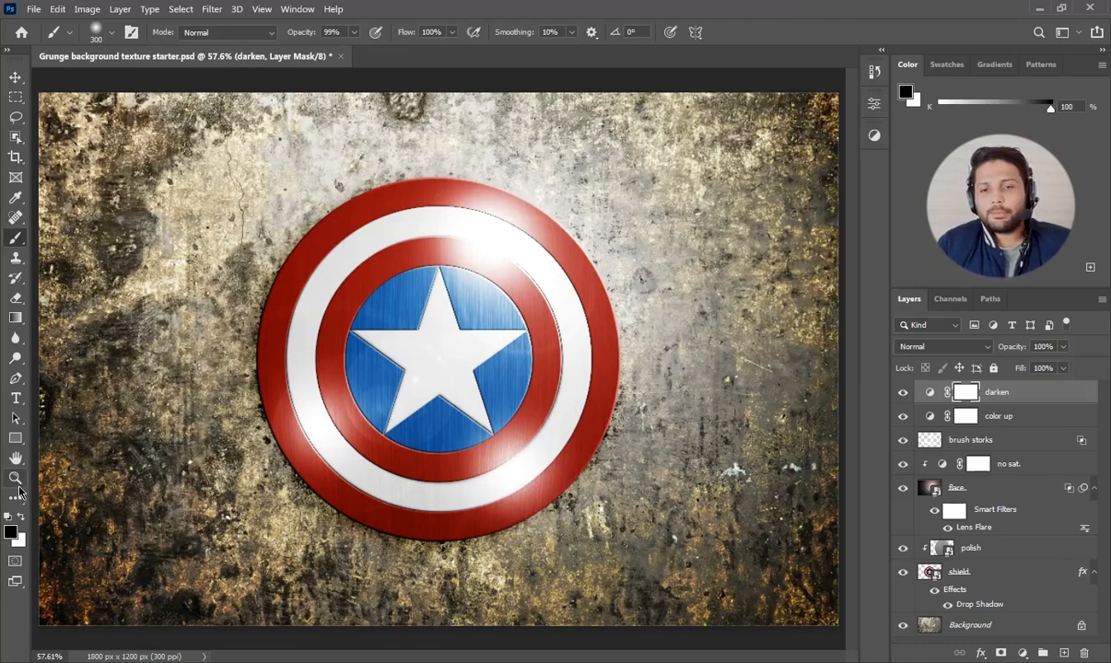
Step: Apply a Gaussian Blur with a 2-pixel radius to the shield layer to soften its hard edges
{"action": "left_click", "coordinate": [16, 480]}
{"action": "left_click_drag", "start_coordinate": [535, 317], "coordinate": [595, 318]}
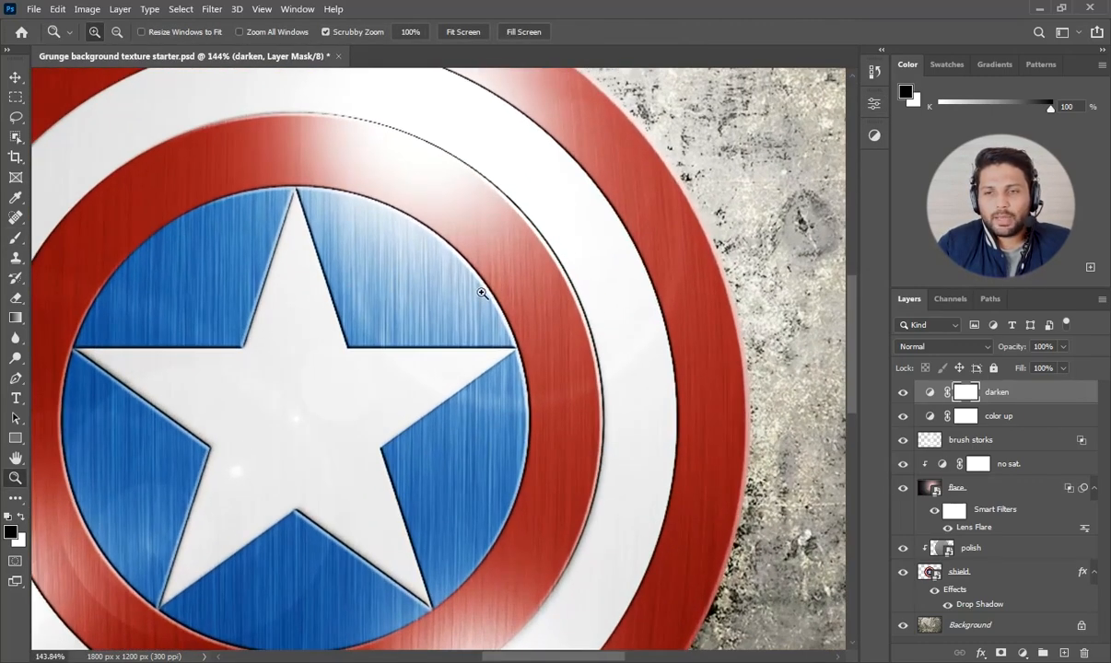
{"action": "left_click_drag", "start_coordinate": [480, 291], "coordinate": [501, 289]}
{"action": "left_click_drag", "start_coordinate": [343, 169], "coordinate": [407, 280]}
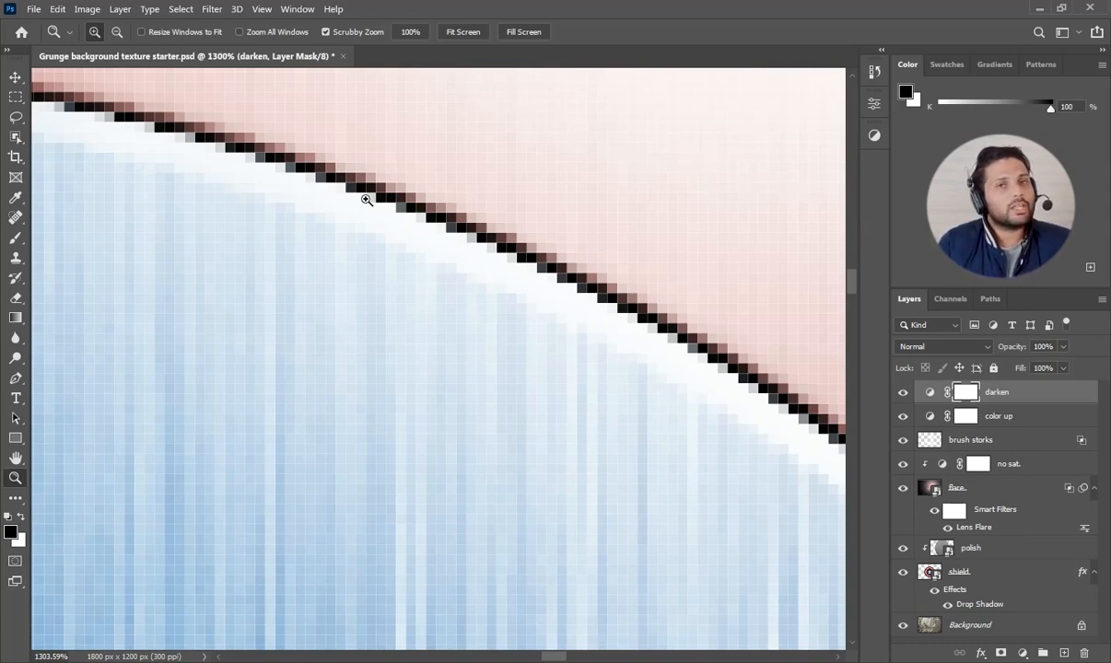
{"action": "key", "text": "ctrl+0"}
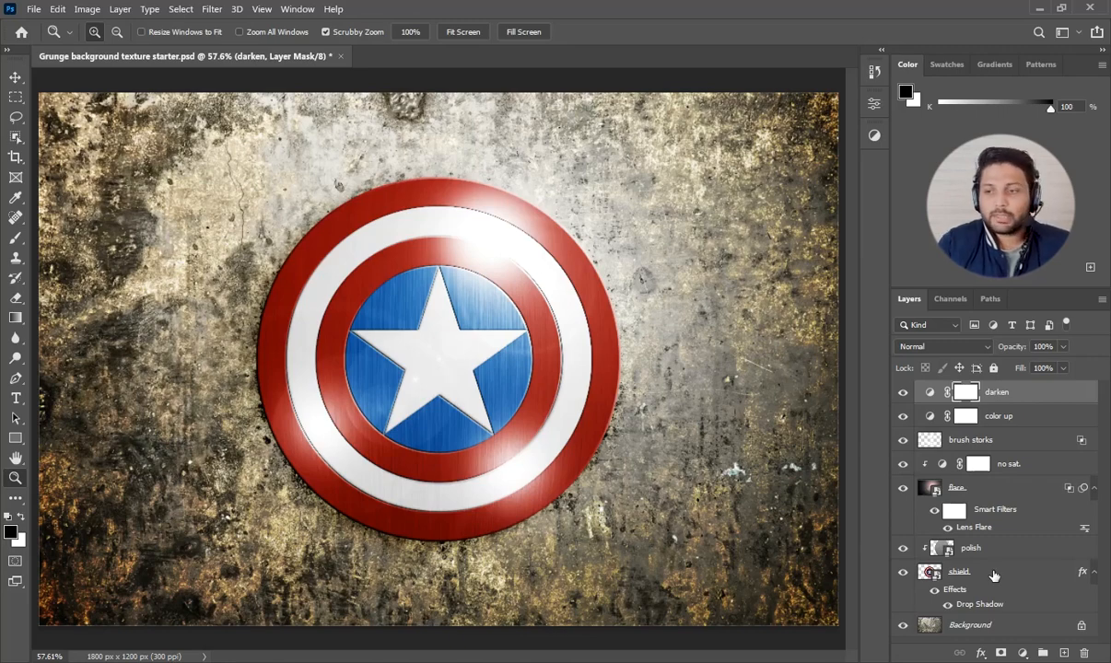
{"action": "left_click", "coordinate": [978, 571]}
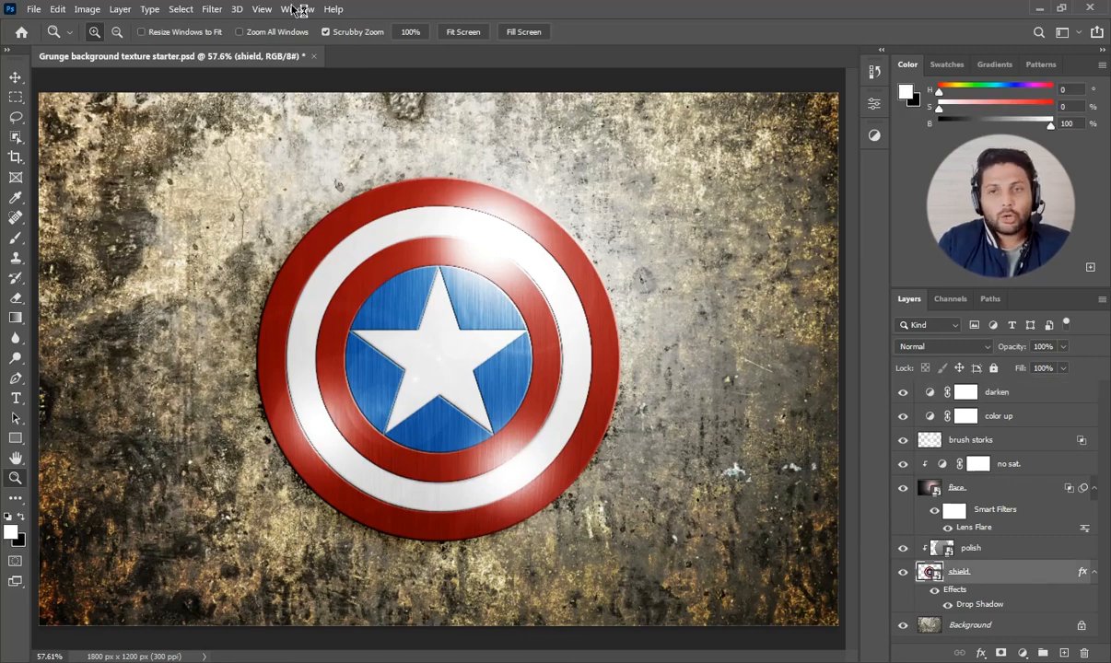
{"action": "left_click", "coordinate": [211, 9]}
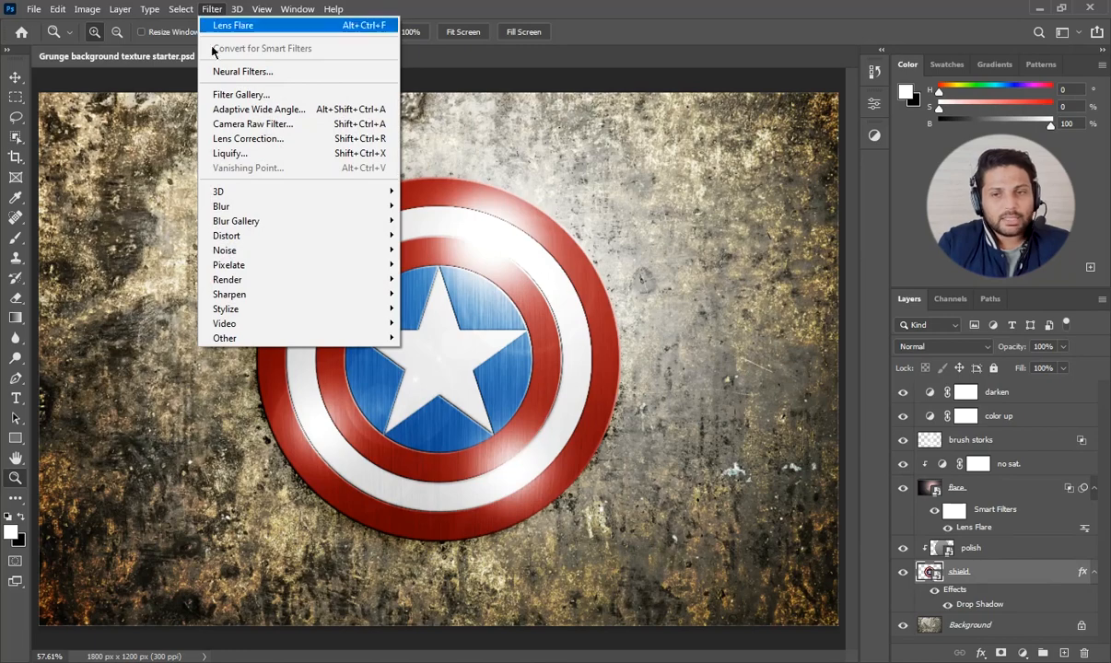
{"action": "mouse_move", "coordinate": [221, 207]}
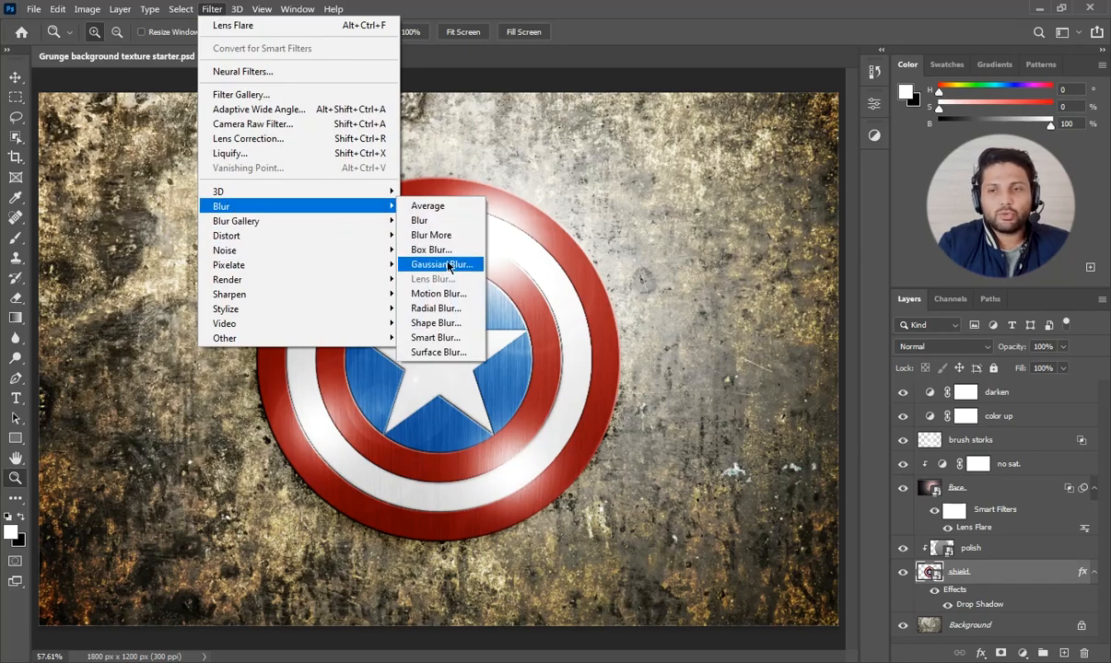
{"action": "left_click", "coordinate": [440, 265]}
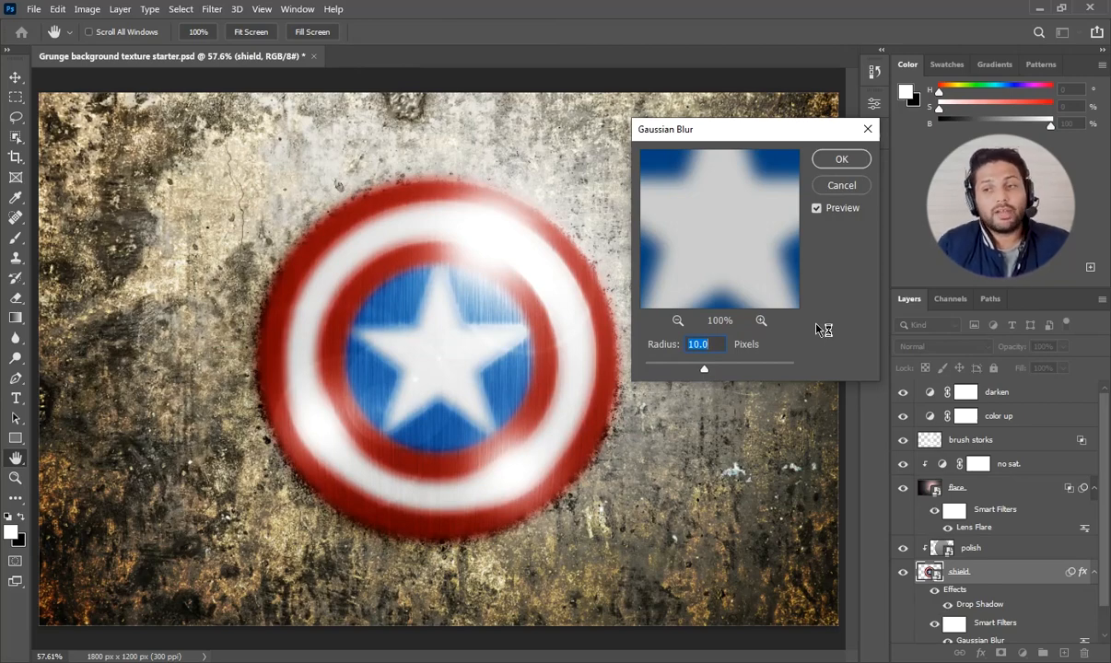
{"action": "type", "text": "2.0"}
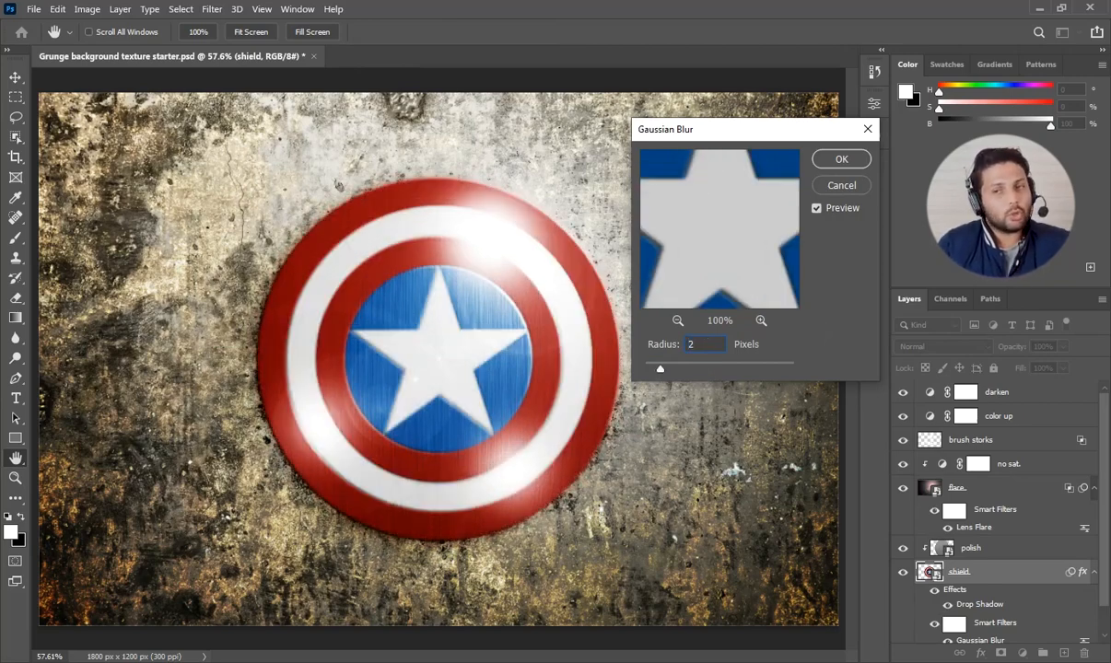
{"action": "key", "text": "Return"}
Step: Apply a second Gaussian Blur with a 10-pixel radius to the shield layer
{"action": "key", "text": "z"}
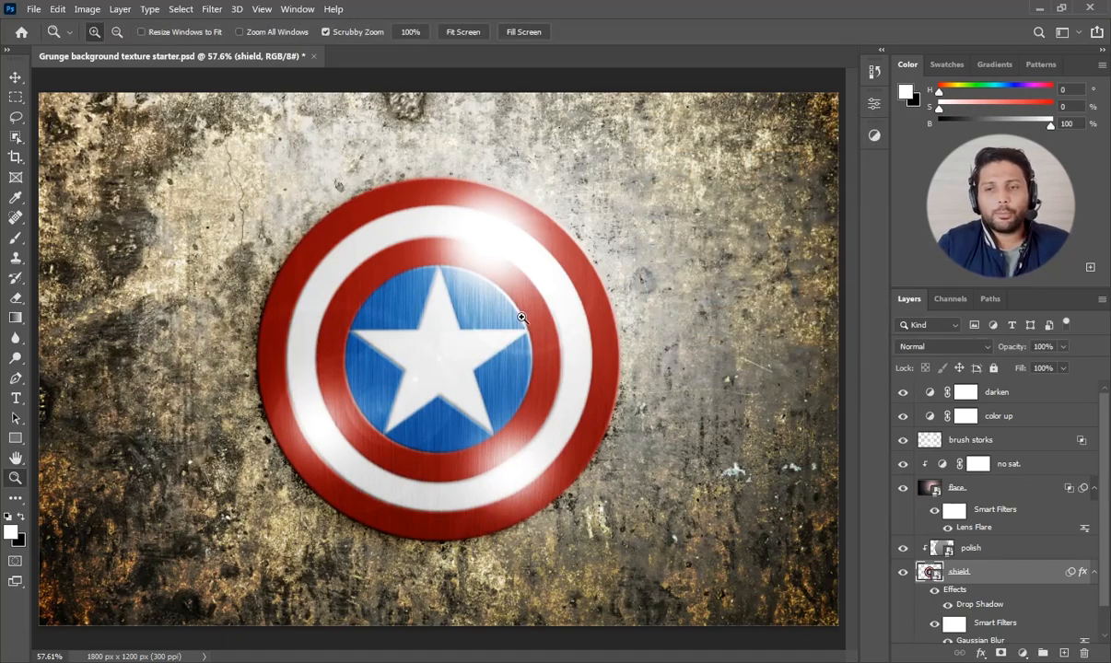
{"action": "left_click_drag", "start_coordinate": [562, 336], "coordinate": [612, 323]}
{"action": "left_click_drag", "start_coordinate": [563, 328], "coordinate": [547, 329]}
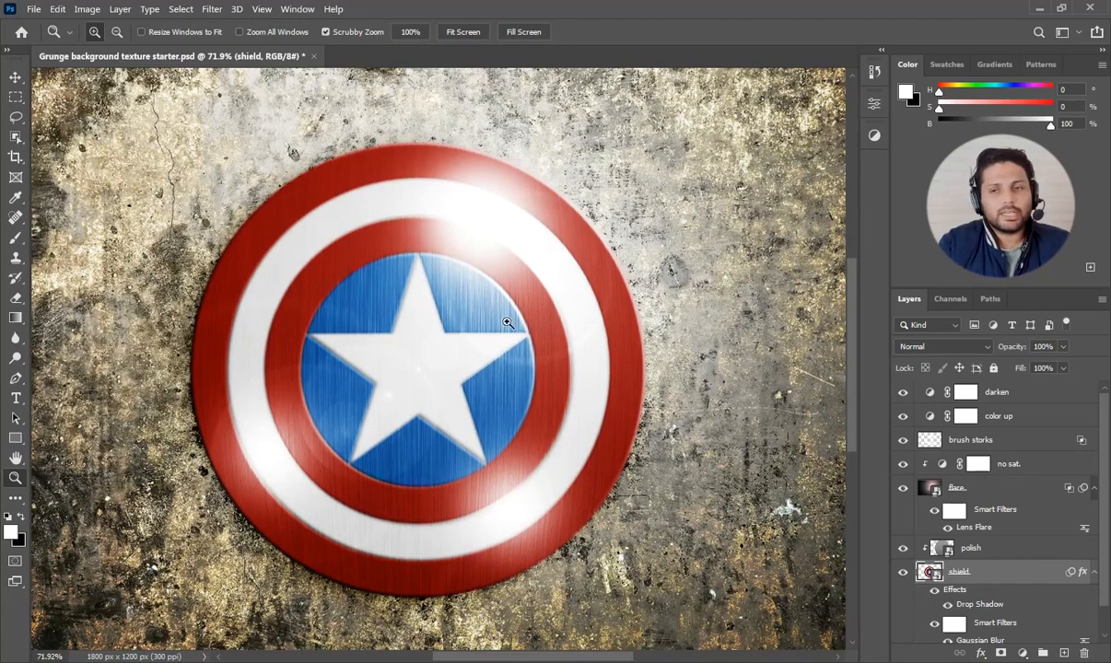
{"action": "left_click_drag", "start_coordinate": [503, 320], "coordinate": [506, 321]}
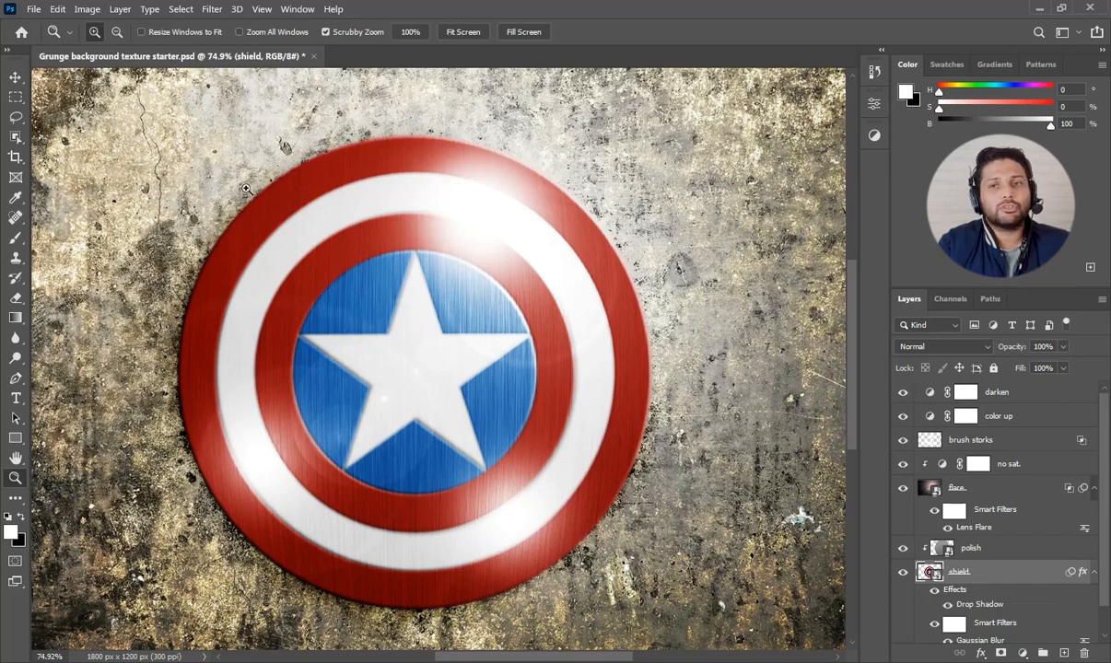
{"action": "left_click", "coordinate": [214, 11]}
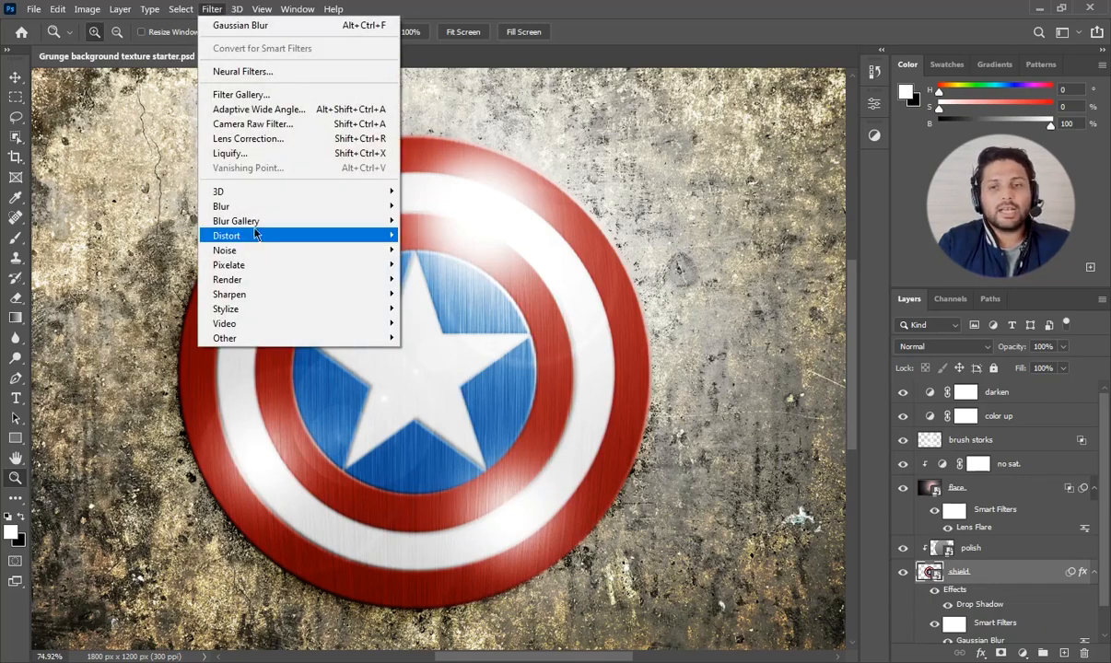
{"action": "mouse_move", "coordinate": [285, 206]}
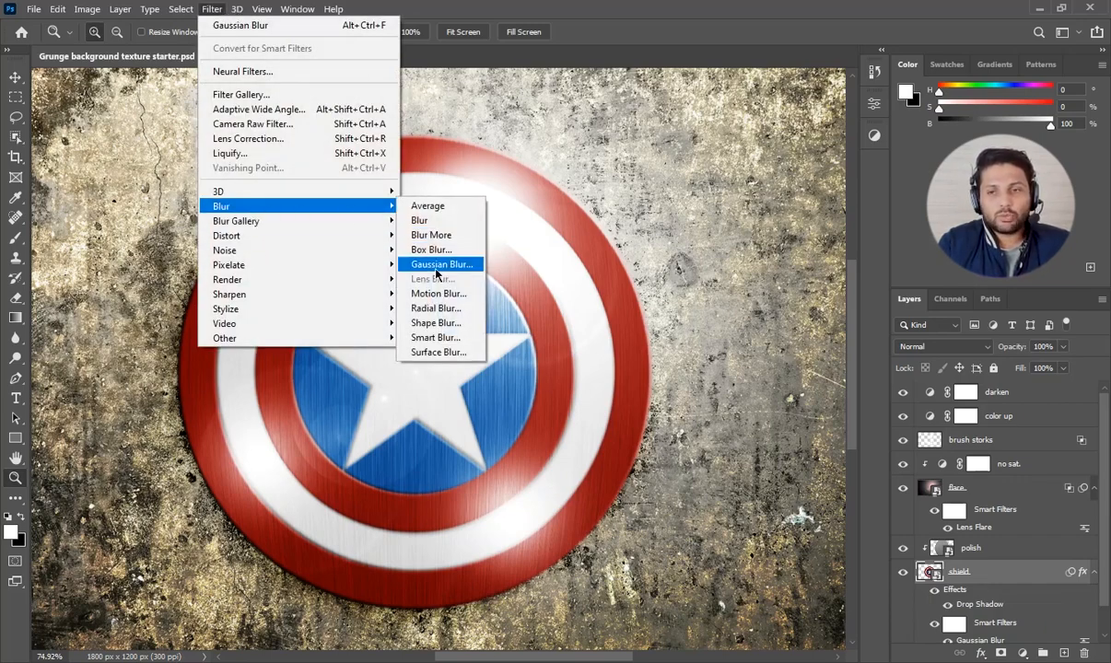
{"action": "left_click", "coordinate": [432, 265]}
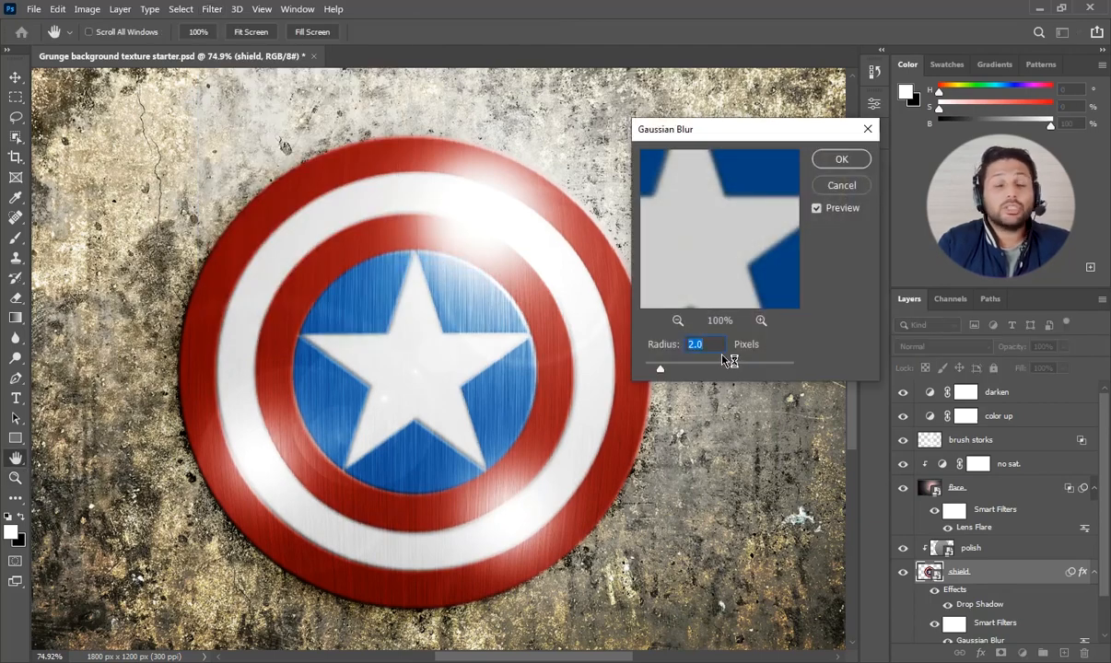
{"action": "type", "text": "10"}
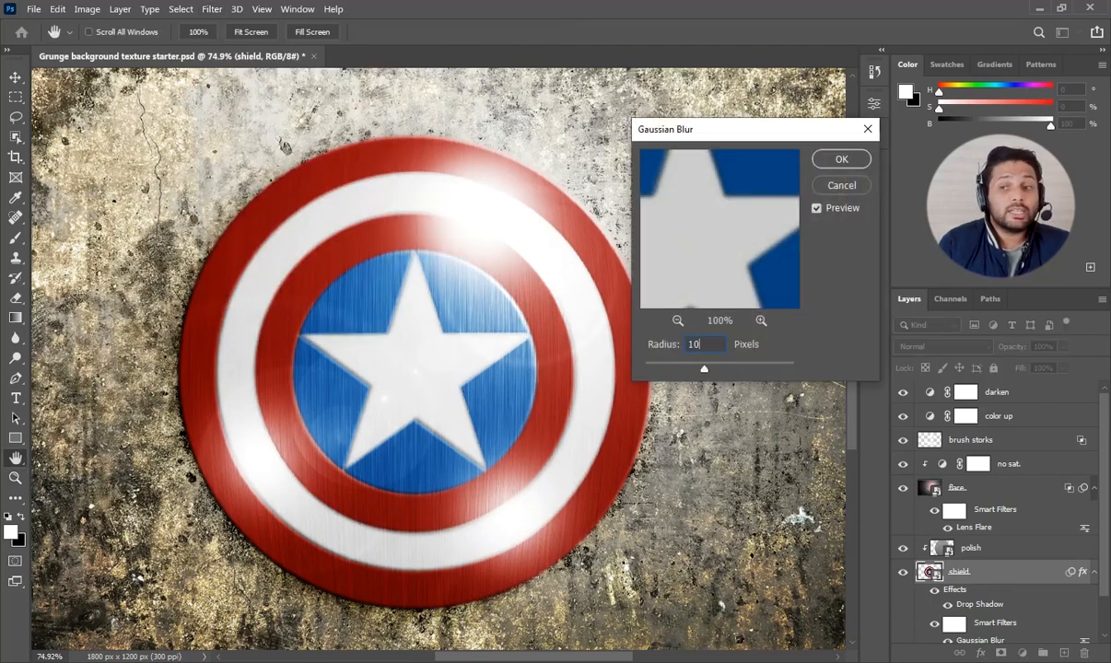
{"action": "key", "text": "Return"}
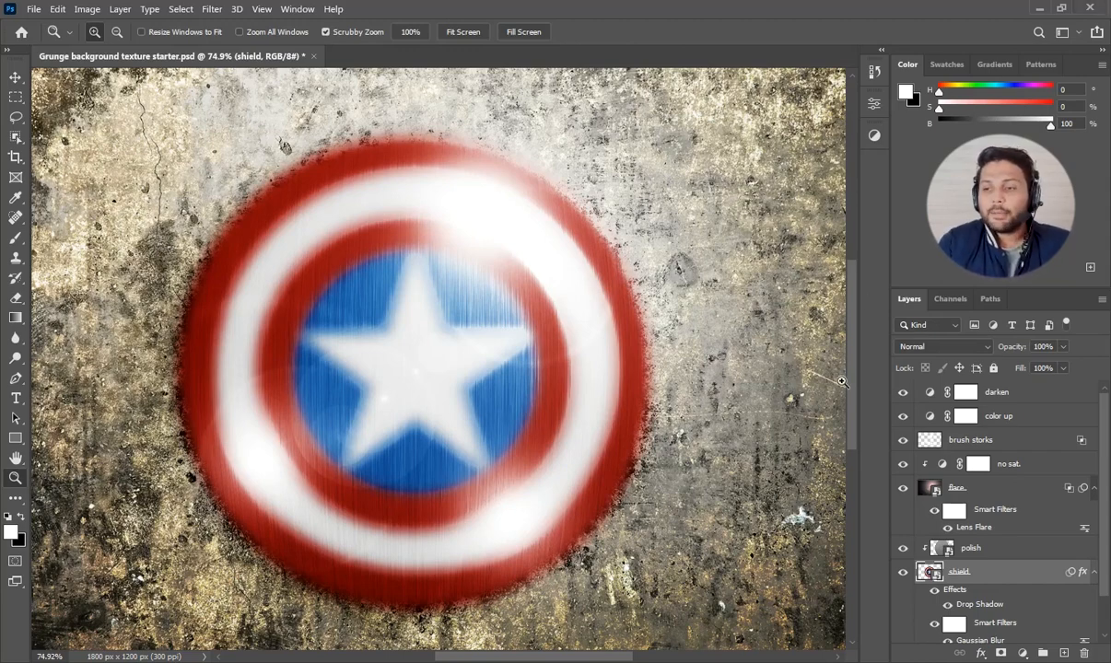
Step: Lower the opacity of the shield layer's 10-pixel Gaussian Blur smart filter to 20% in its blending options
{"action": "left_click_drag", "start_coordinate": [1105, 443], "coordinate": [1108, 532]}
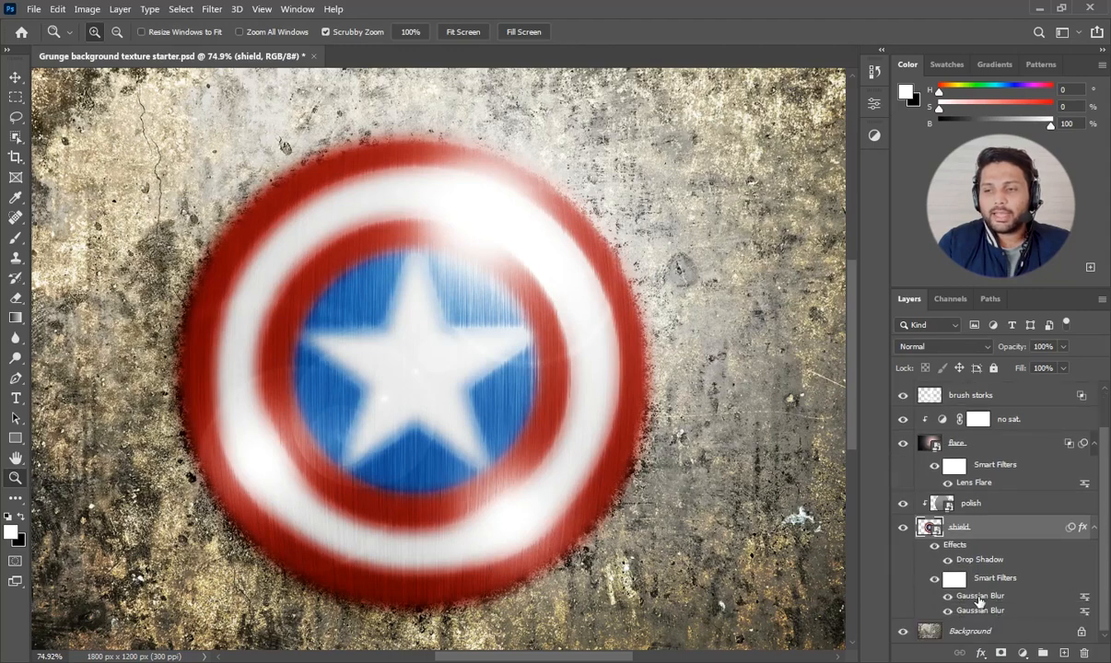
{"action": "double_click", "coordinate": [1085, 602]}
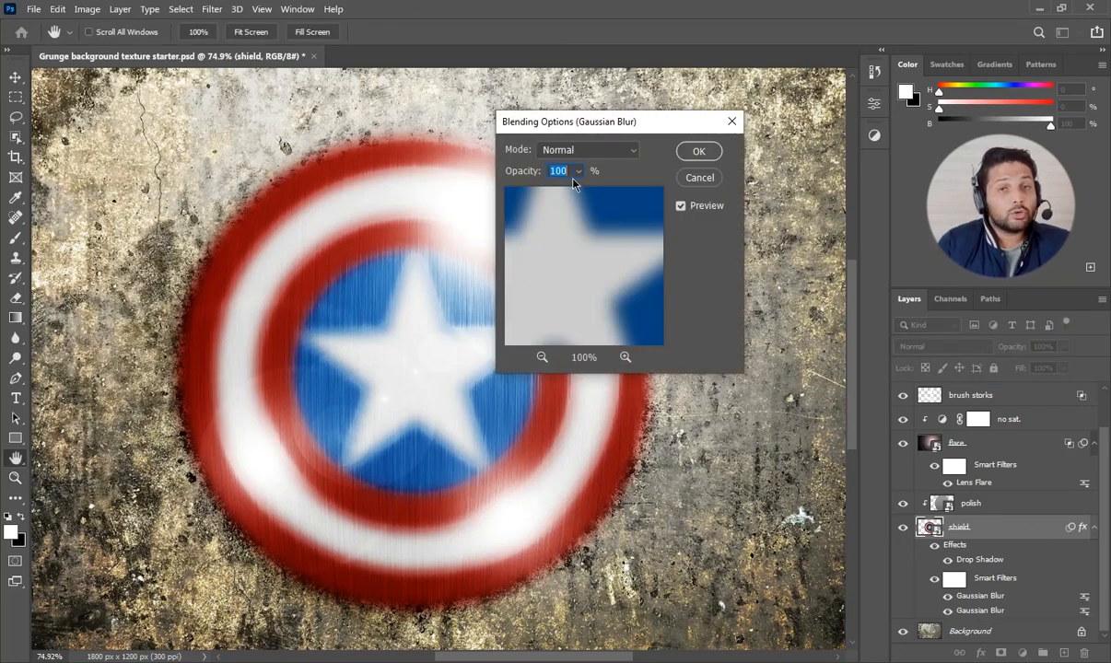
{"action": "type", "text": "20"}
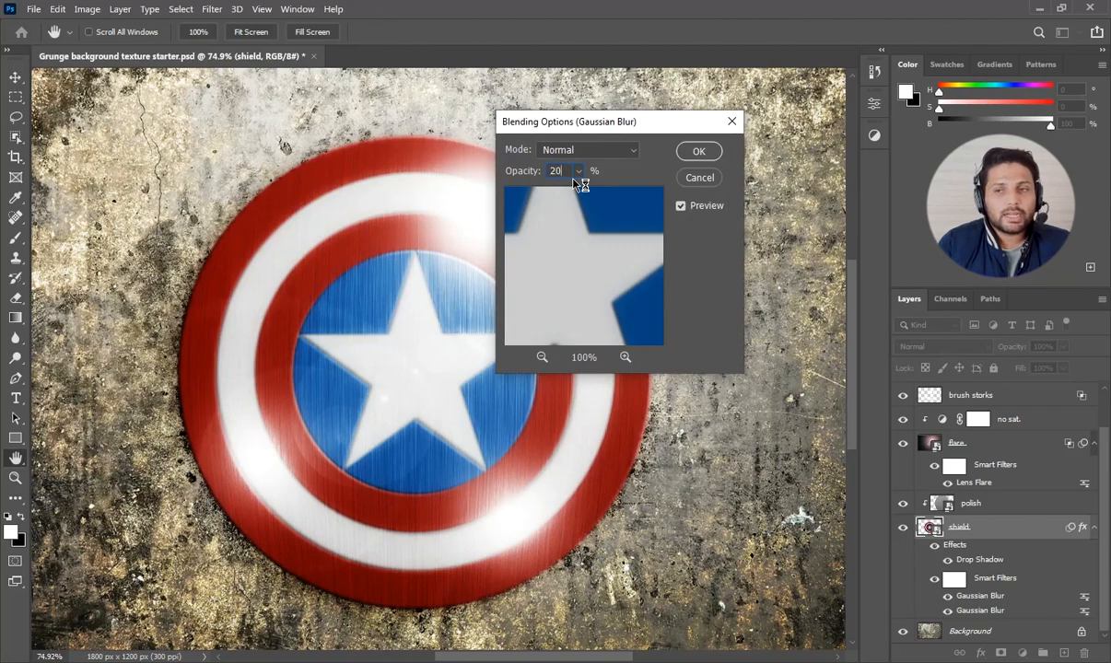
{"action": "key", "text": "Return"}
{"action": "key", "text": "z"}
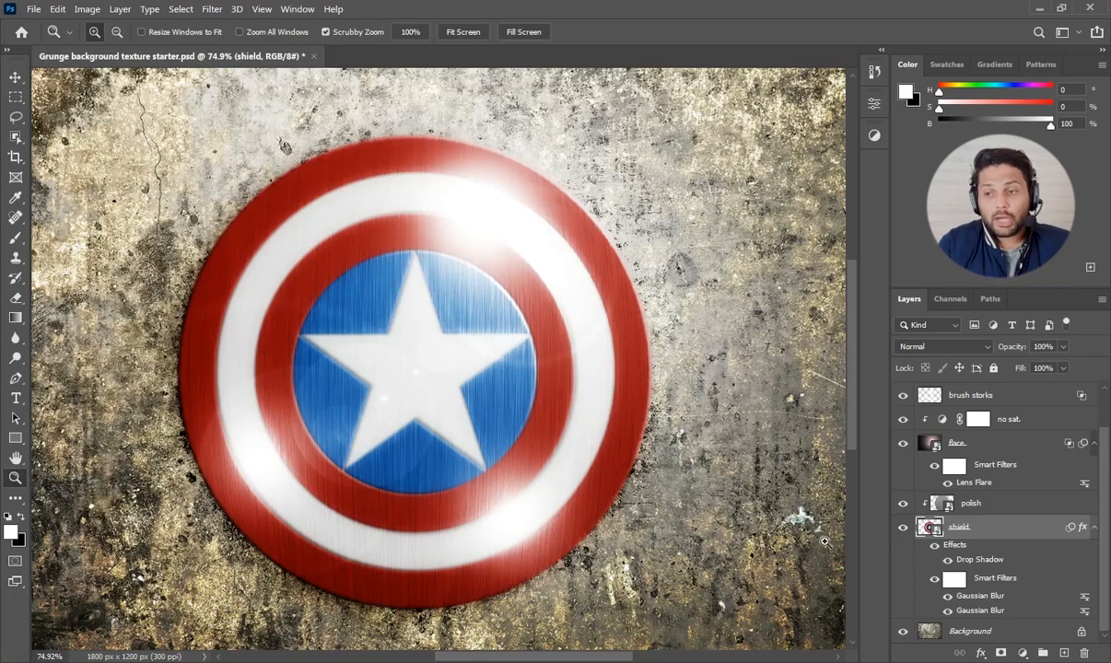
Step: Add a Gradient Overlay effect to the shield layer, reset it to its default settings and set its style to Radial
{"action": "left_click", "coordinate": [980, 652]}
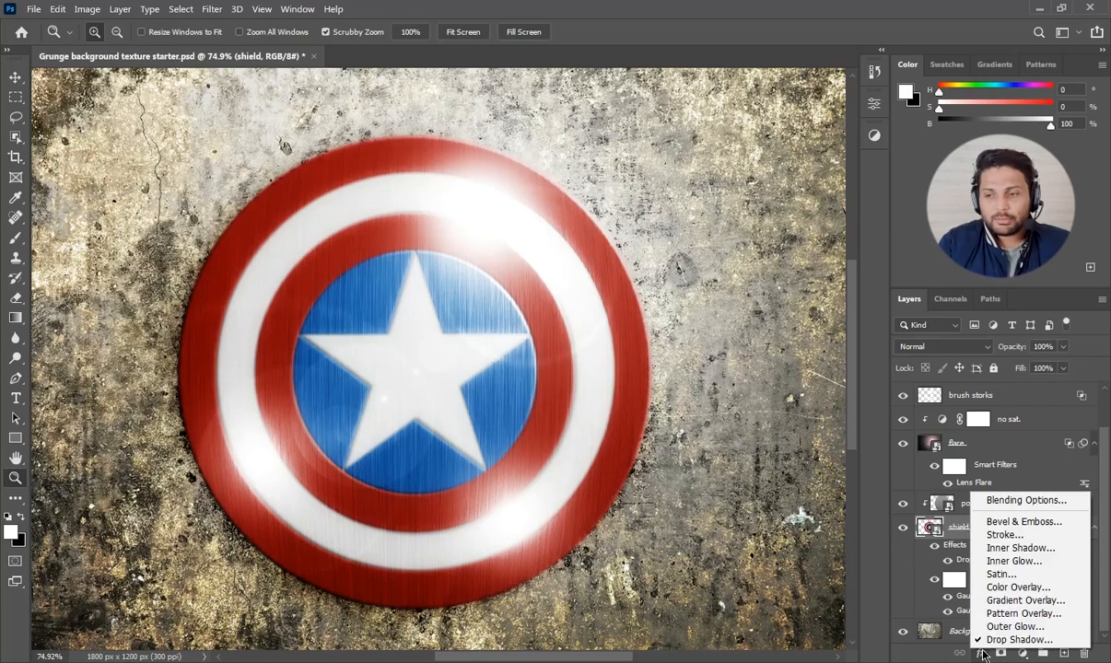
{"action": "left_click", "coordinate": [1001, 600]}
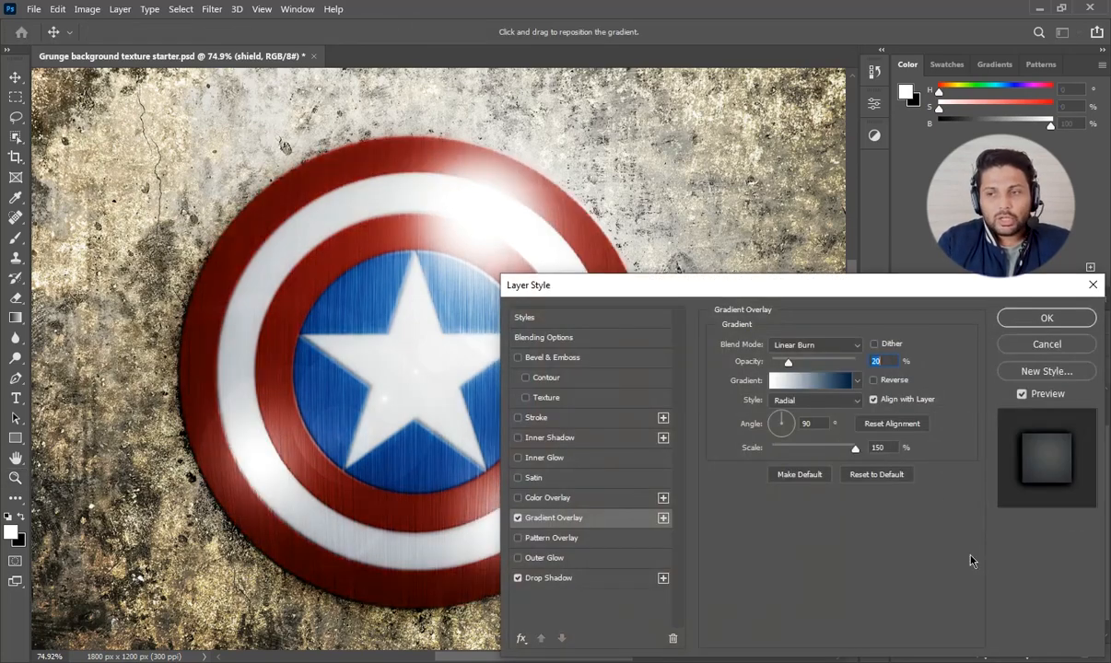
{"action": "left_click_drag", "start_coordinate": [804, 293], "coordinate": [874, 184]}
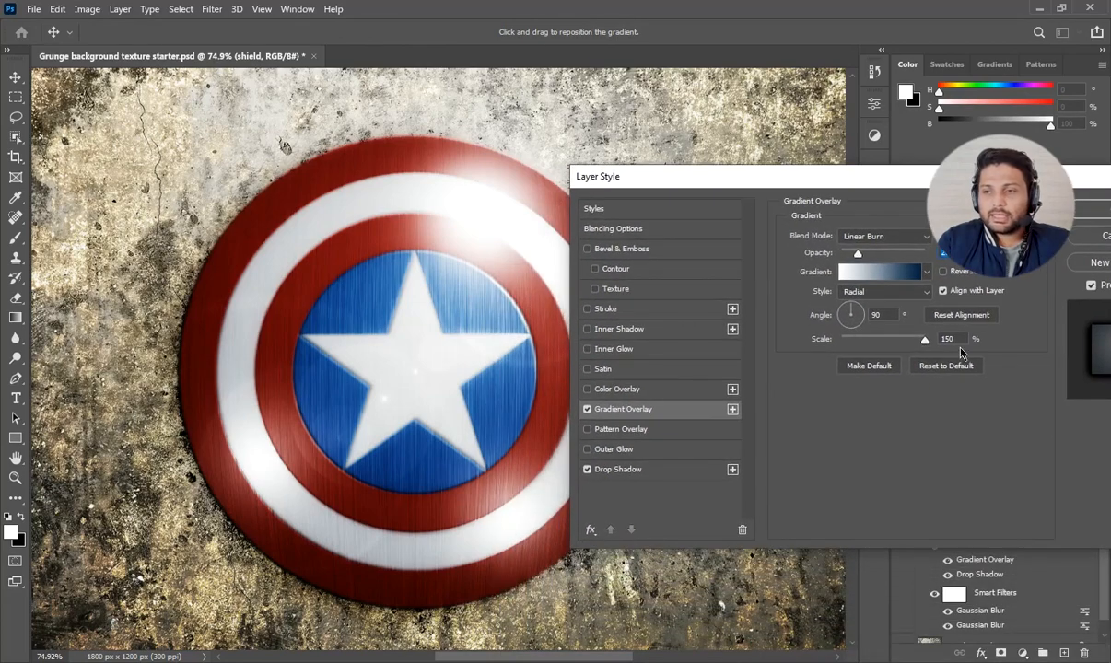
{"action": "left_click", "coordinate": [946, 366]}
{"action": "left_click_drag", "start_coordinate": [755, 176], "coordinate": [786, 267]}
{"action": "left_click", "coordinate": [913, 382]}
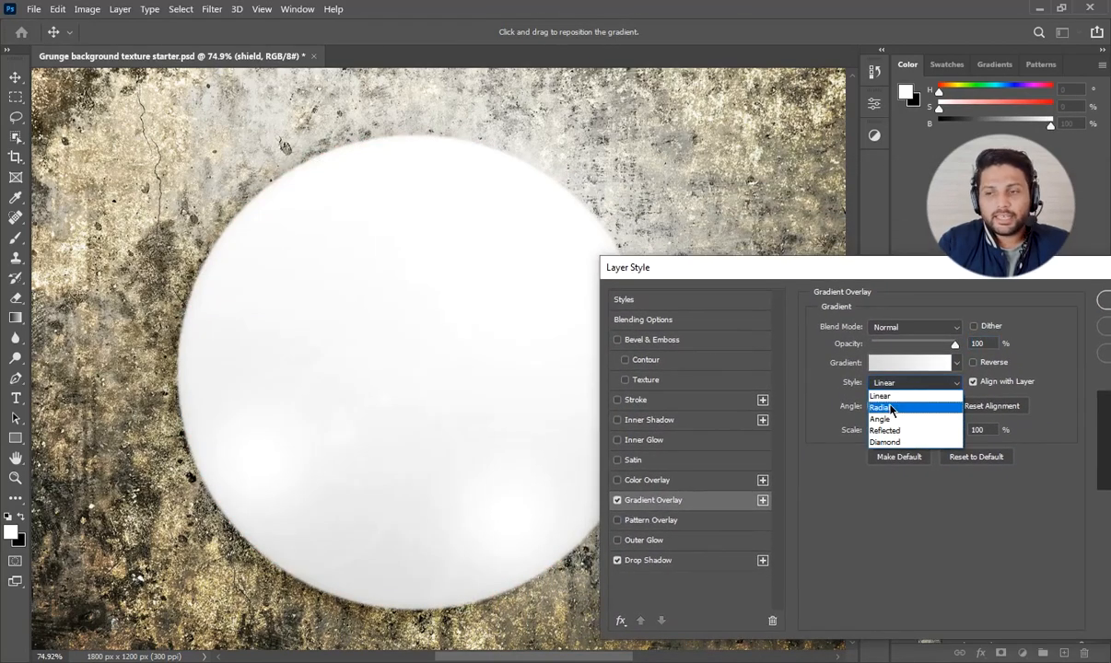
{"action": "left_click", "coordinate": [891, 407]}
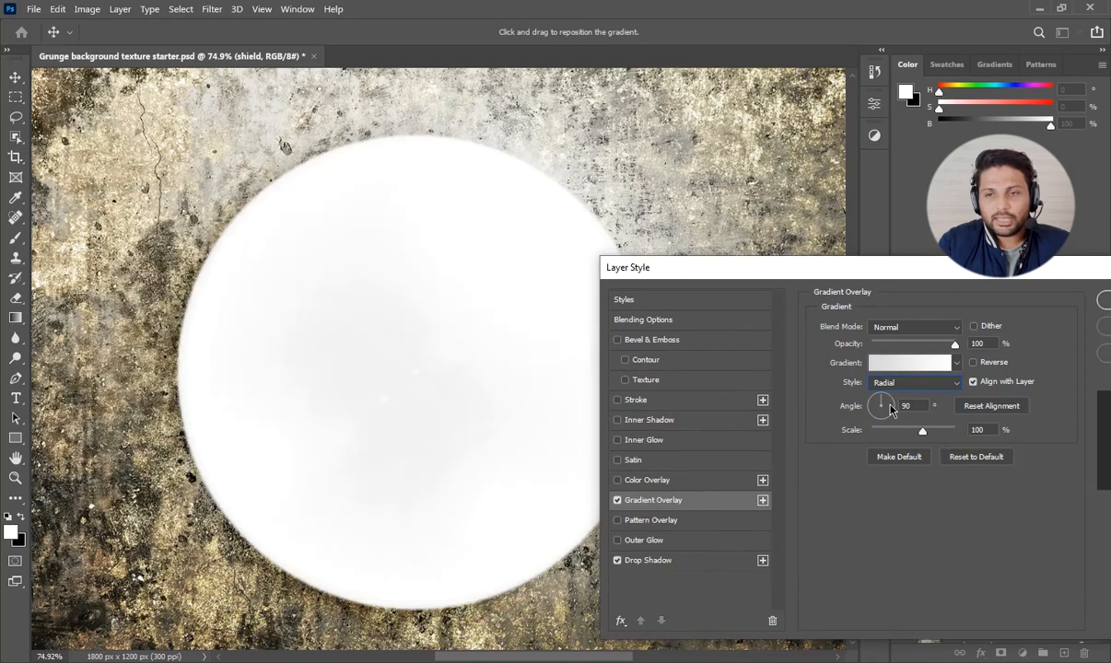
Step: Choose the Foreground to Background preset from the Basics group as the overlay's gradient
{"action": "left_click", "coordinate": [956, 363]}
{"action": "left_click", "coordinate": [842, 394]}
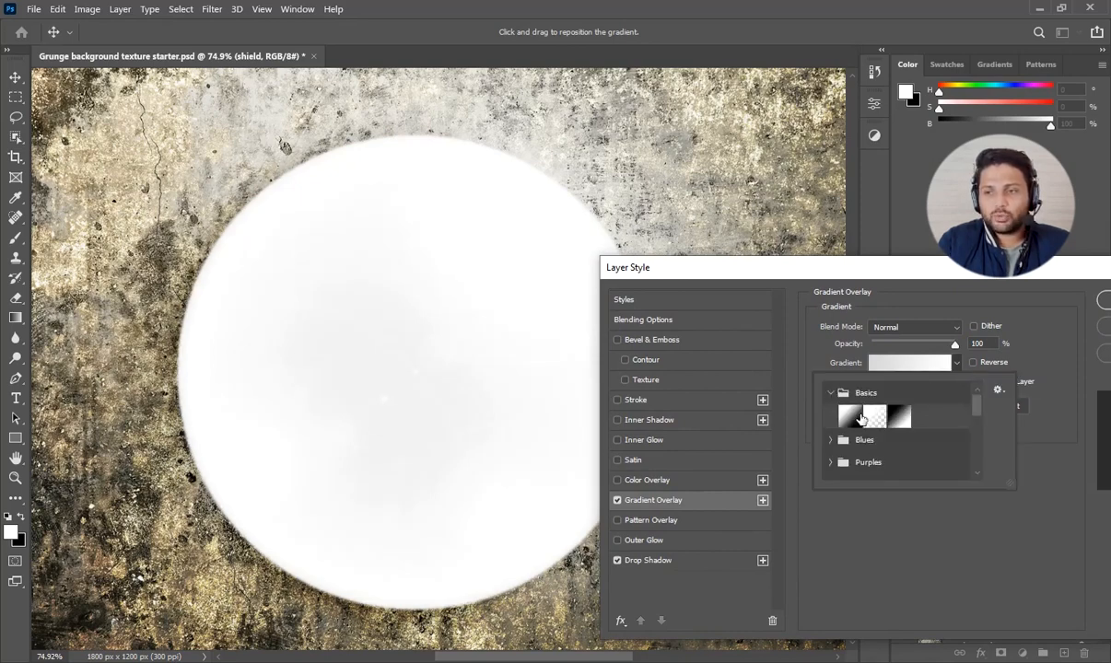
{"action": "left_click", "coordinate": [849, 416]}
{"action": "left_click", "coordinate": [908, 522]}
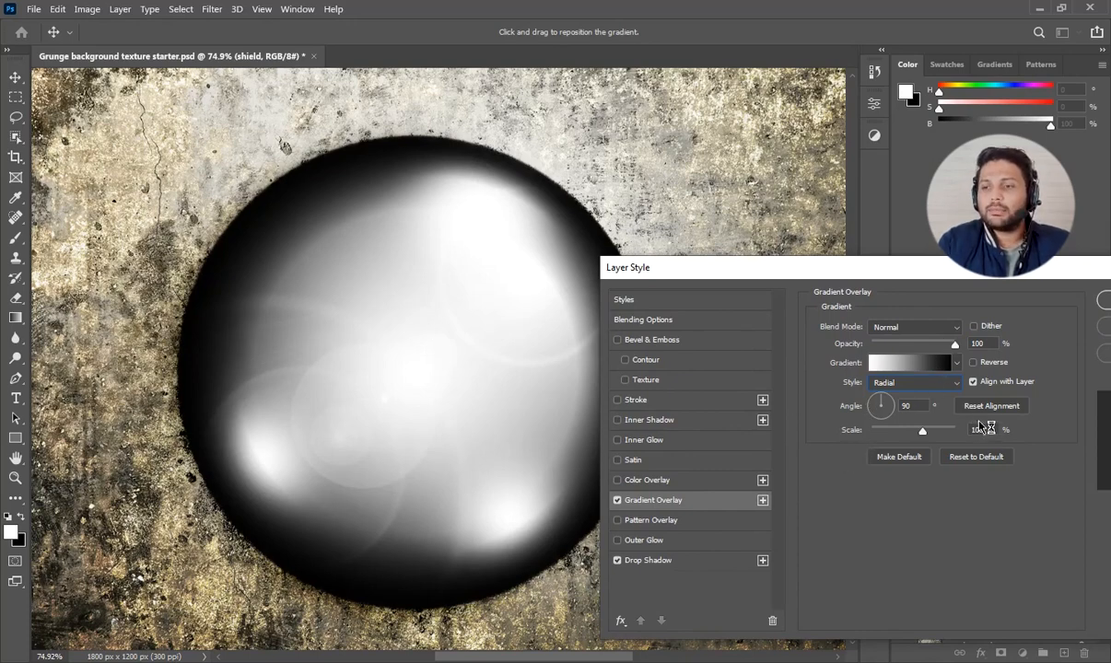
Step: Change the gradient's black end stop to dark blue with hue 210, saturation 100% and brightness 25%
{"action": "left_click", "coordinate": [922, 365]}
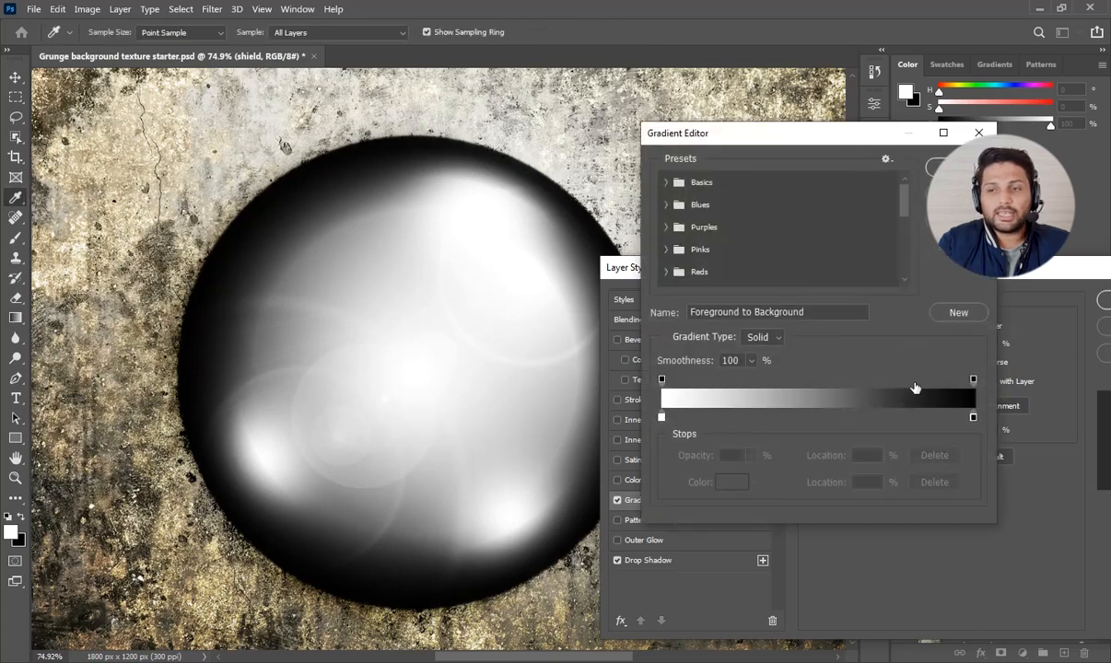
{"action": "left_click", "coordinate": [973, 420]}
{"action": "double_click", "coordinate": [973, 420]}
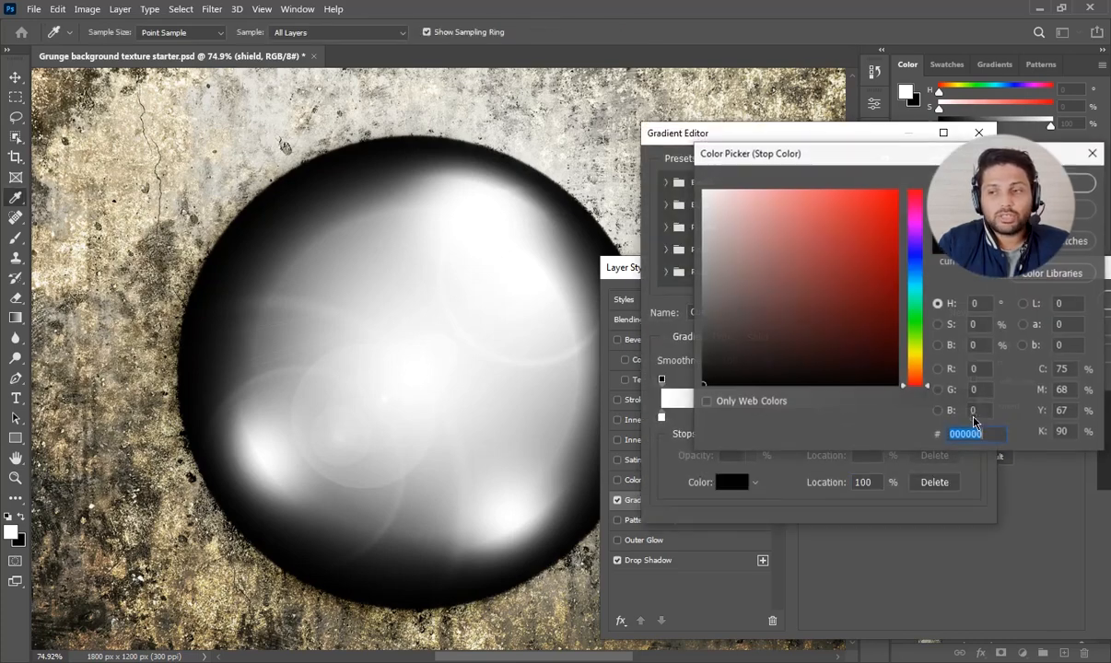
{"action": "type", "text": "210"}
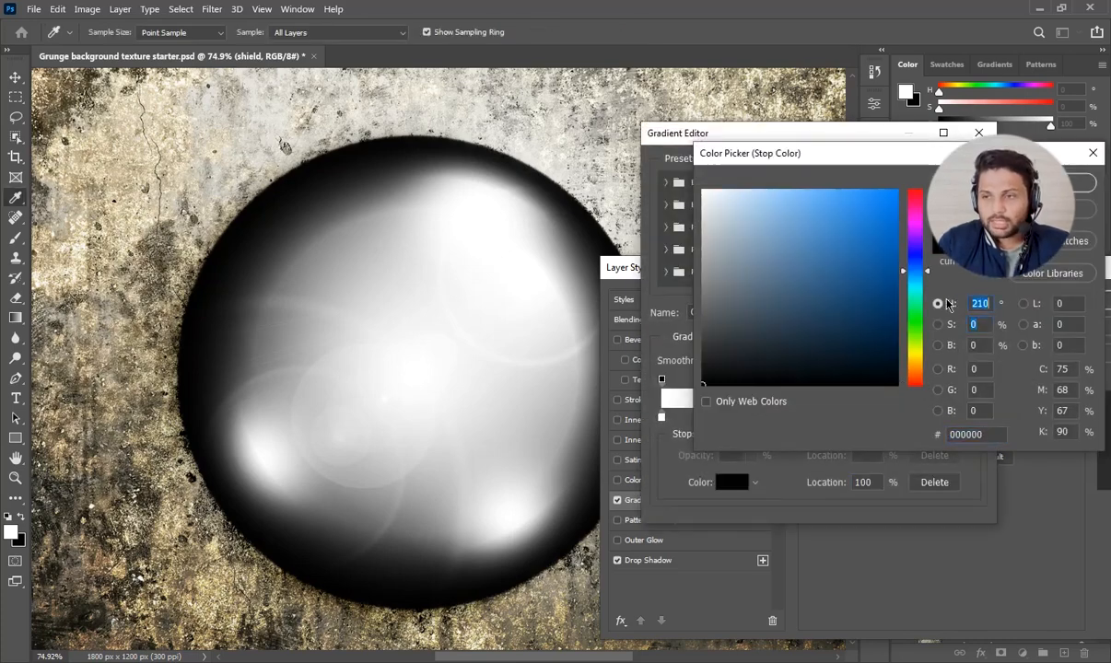
{"action": "key", "text": "Tab"}
{"action": "type", "text": "100"}
{"action": "key", "text": "Tab"}
{"action": "type", "text": "25"}
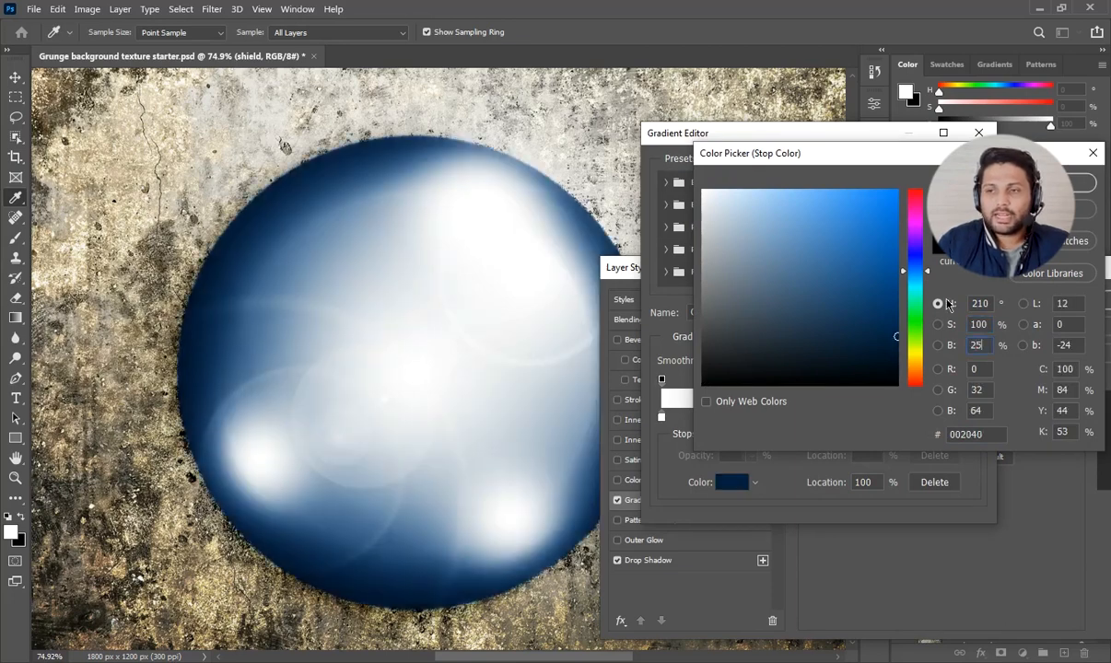
{"action": "key", "text": "Return"}
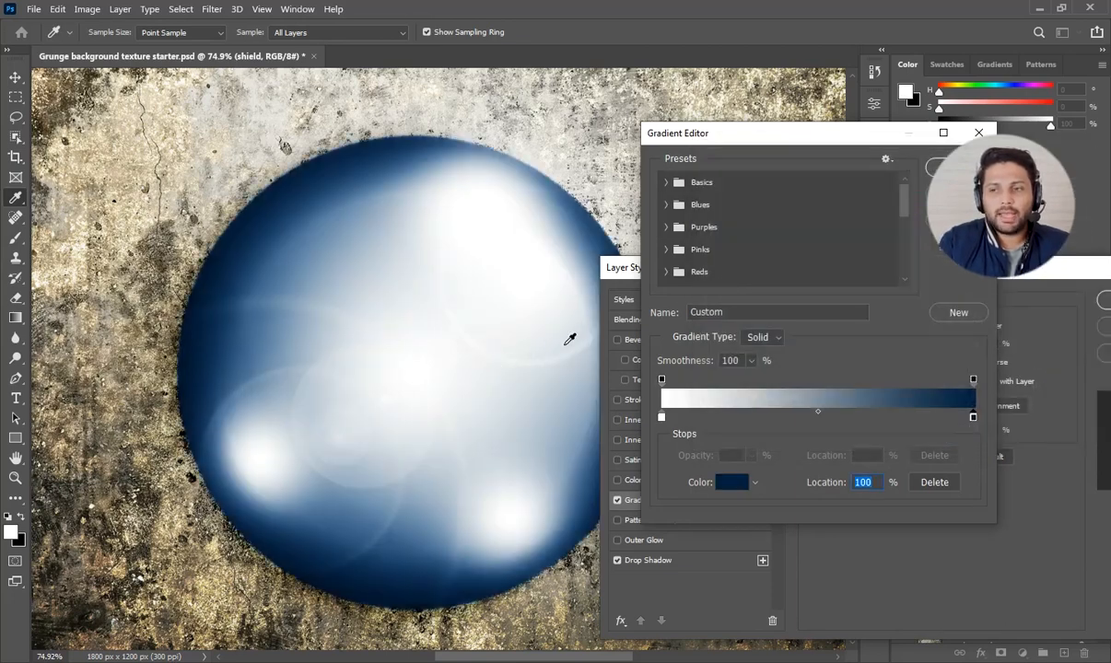
{"action": "key", "text": "Return"}
Step: Shift the gradient's centre slightly up and to the right on the shield and set its scale to 150%
{"action": "left_click_drag", "start_coordinate": [452, 362], "coordinate": [465, 339]}
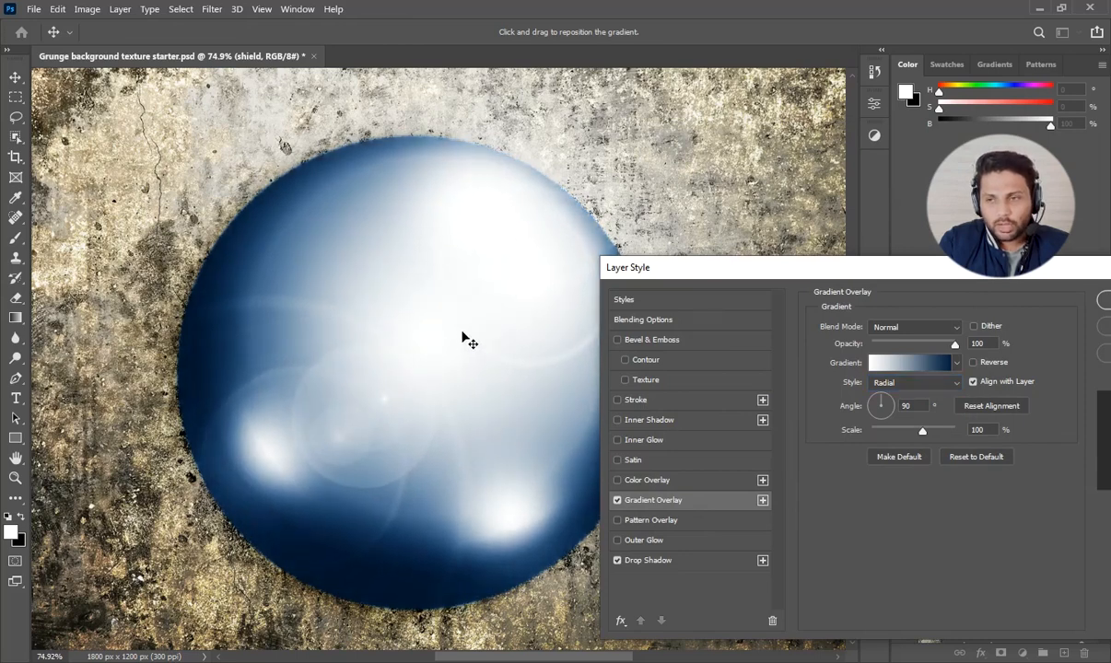
{"action": "left_click_drag", "start_coordinate": [921, 437], "coordinate": [966, 432]}
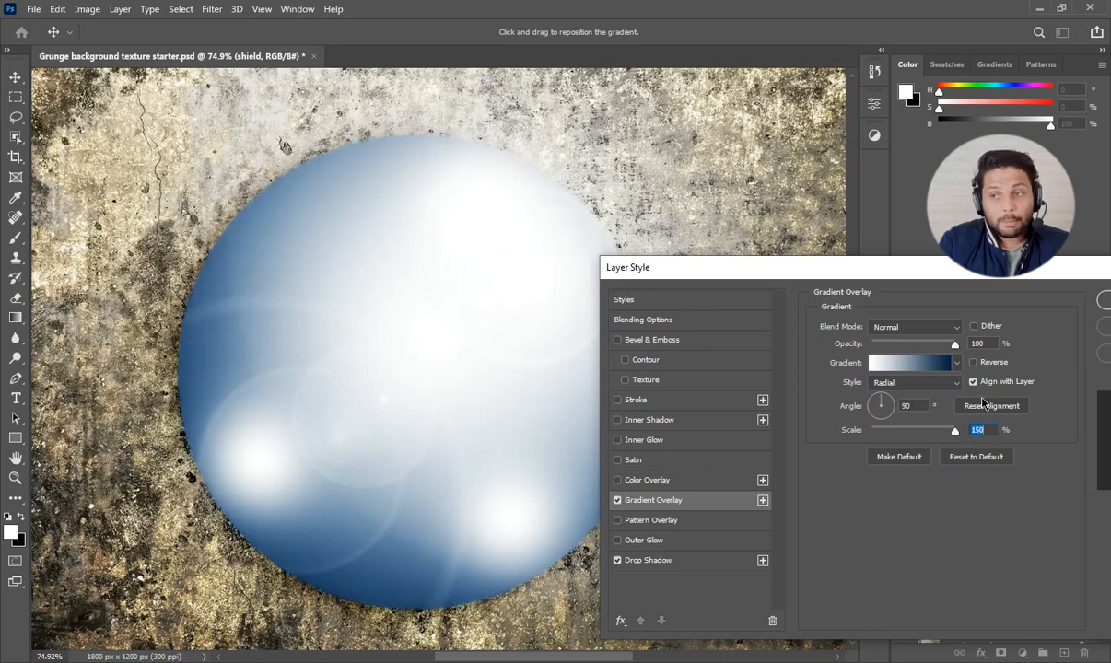
Step: Set the gradient overlay's blend mode to Linear Burn and its opacity to 20%, and apply the layer style
{"action": "left_click", "coordinate": [946, 328]}
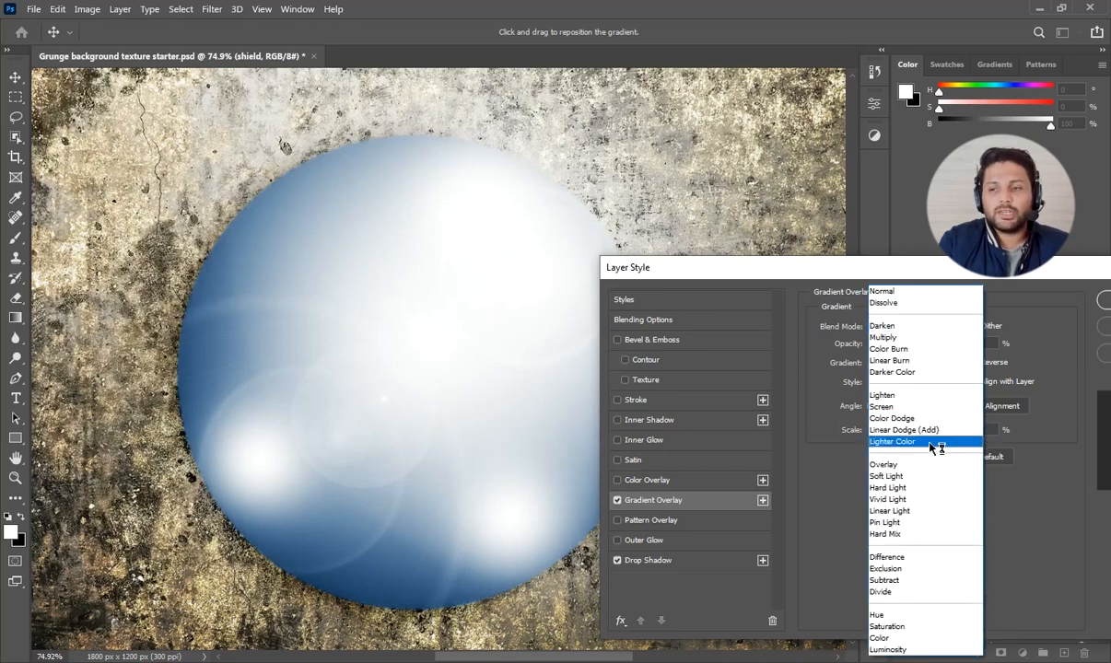
{"action": "left_click", "coordinate": [901, 361]}
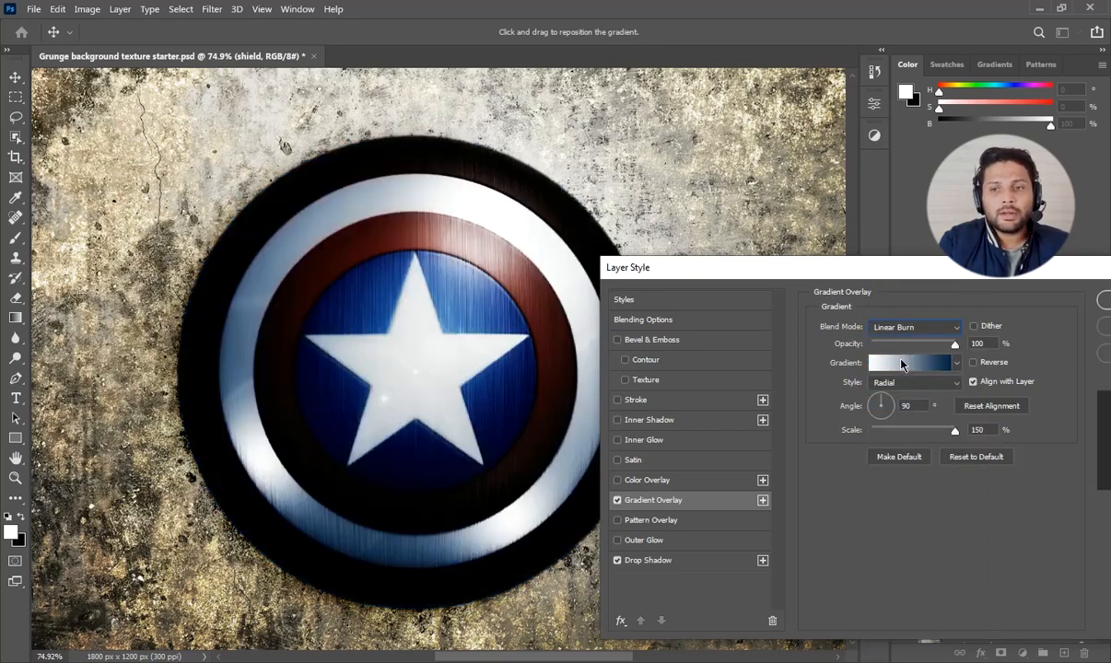
{"action": "left_click_drag", "start_coordinate": [984, 342], "coordinate": [957, 345]}
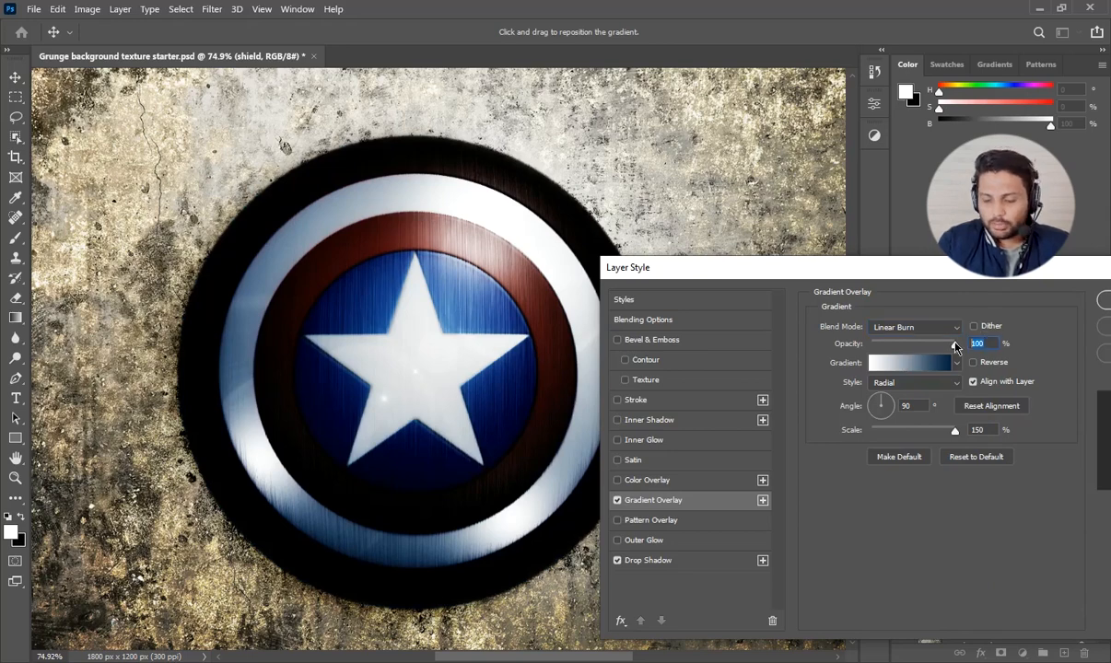
{"action": "type", "text": "20"}
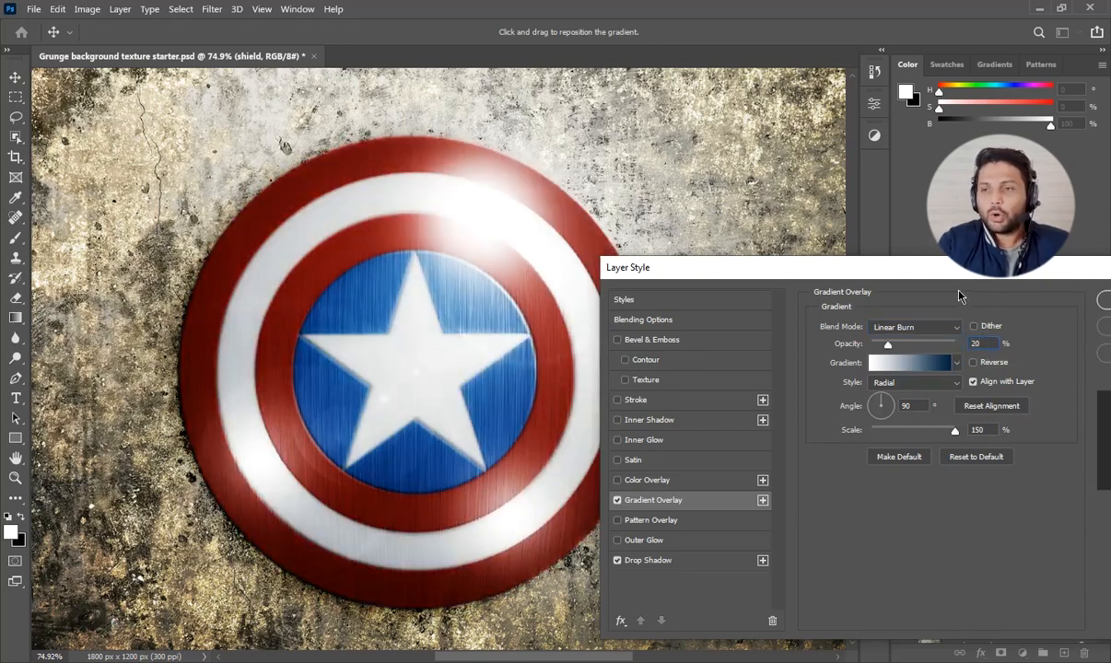
{"action": "left_click_drag", "start_coordinate": [813, 273], "coordinate": [649, 273]}
{"action": "left_click", "coordinate": [982, 299]}
{"action": "key", "text": "z"}
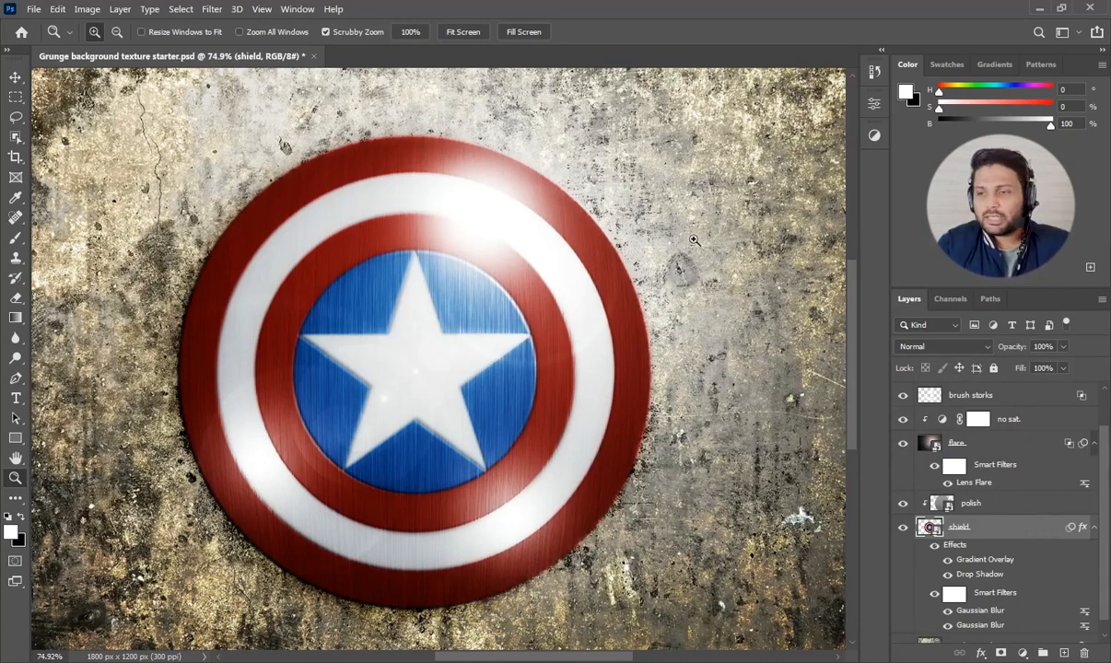
Step: Add a new empty layer directly above the brush storks layer and name it "splash"
{"action": "left_click", "coordinate": [1013, 395]}
{"action": "left_click", "coordinate": [1064, 654]}
{"action": "double_click", "coordinate": [958, 395]}
{"action": "type", "text": "splash"}
{"action": "key", "text": "Return"}
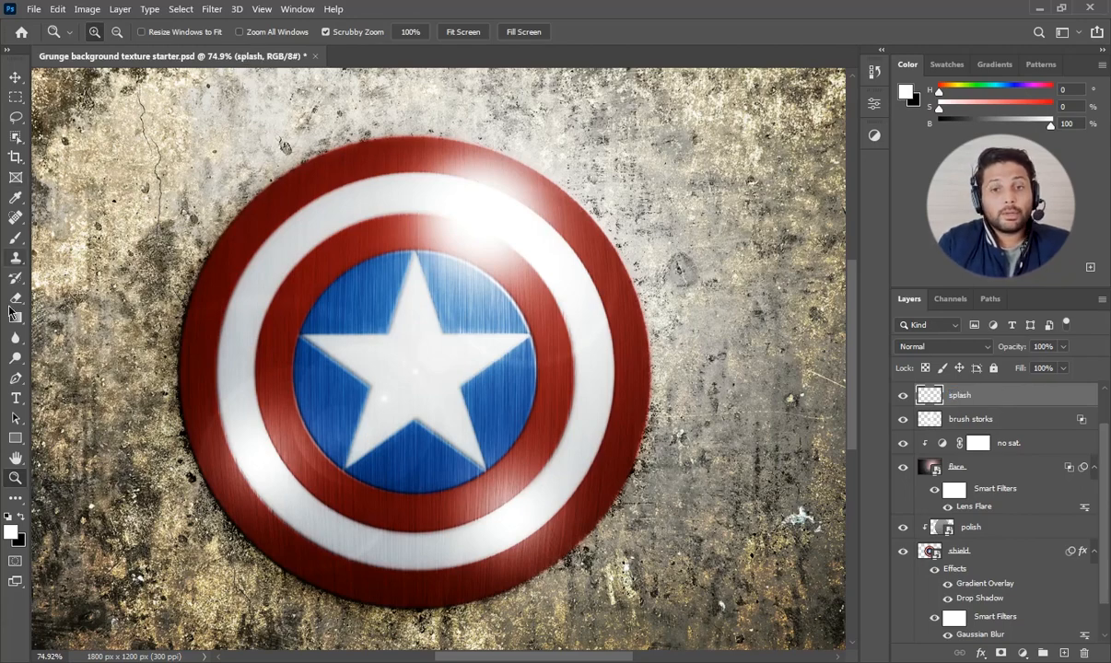
Step: Choose the Starburst - Small brush from the Assorted Brushes in the Legacy Brushes set for the Brush tool
{"action": "left_click", "coordinate": [11, 245]}
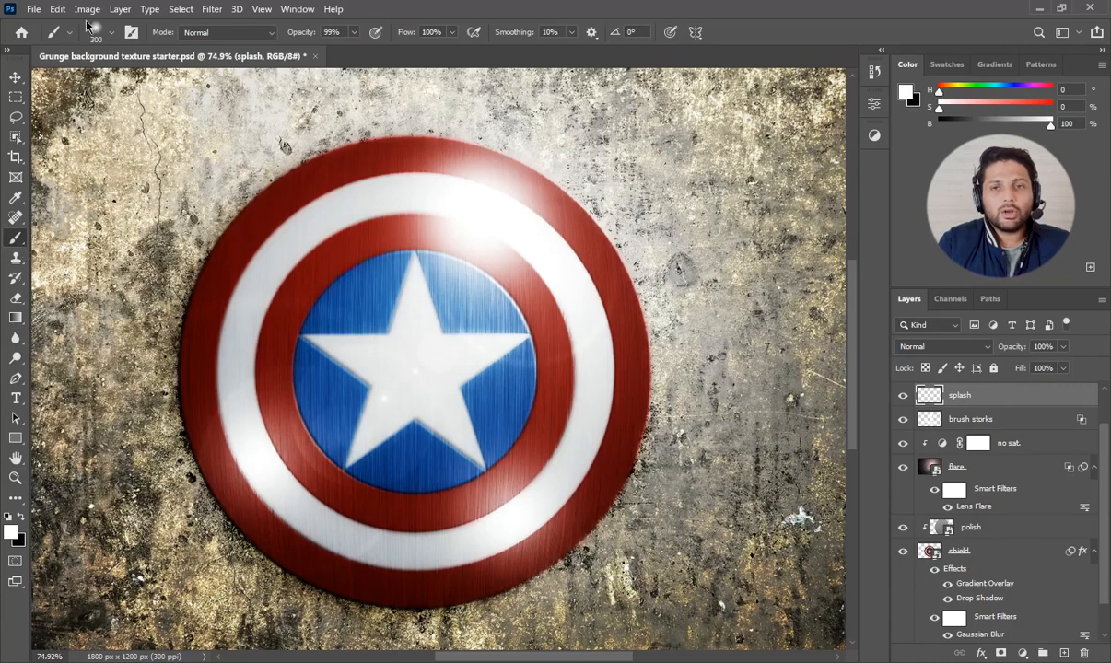
{"action": "left_click", "coordinate": [111, 33]}
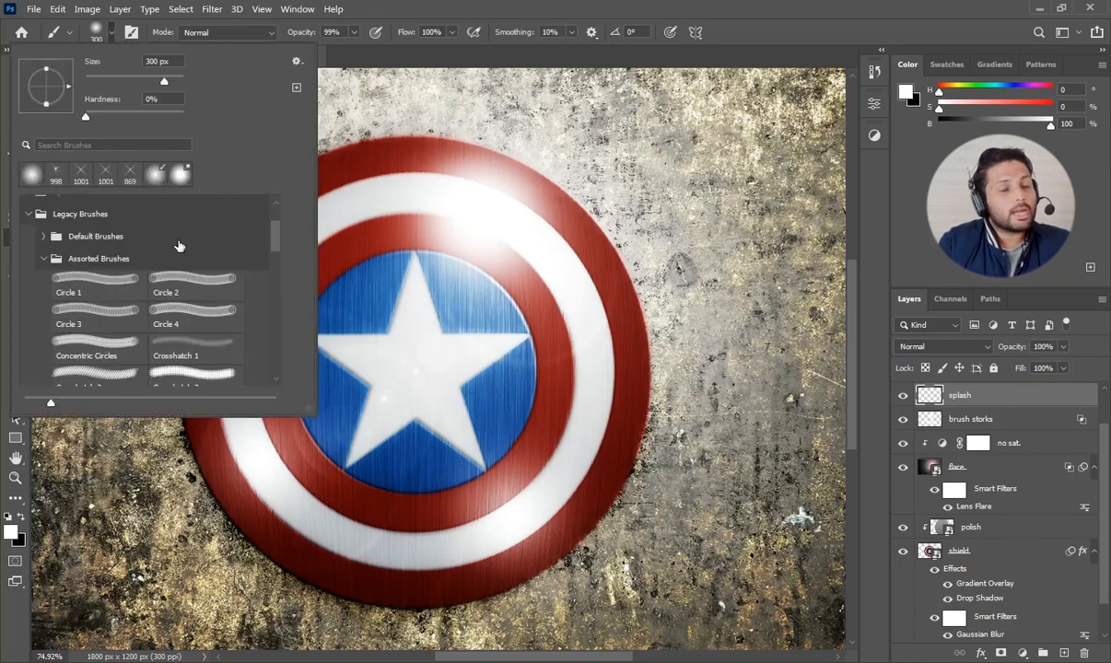
{"action": "left_click", "coordinate": [296, 62]}
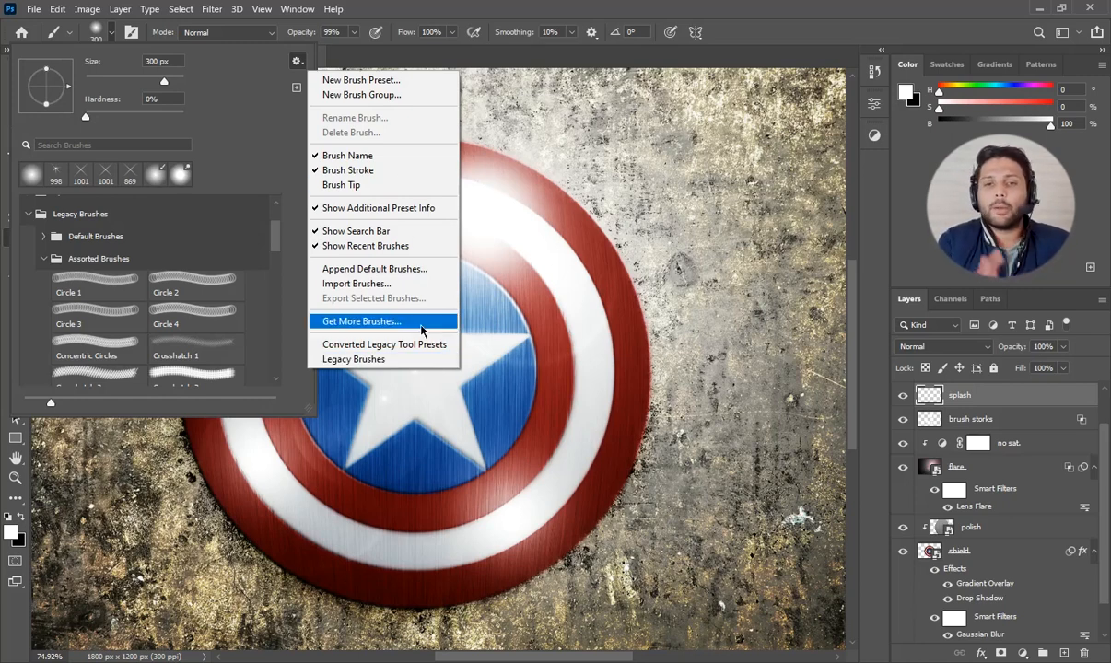
{"action": "left_click", "coordinate": [279, 241]}
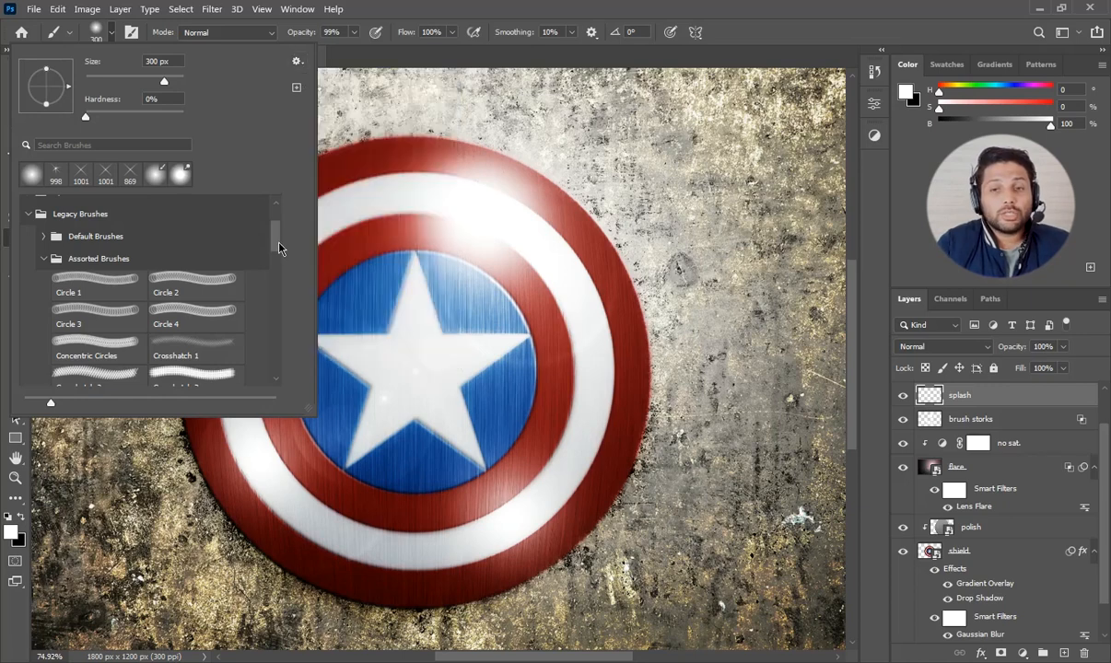
{"action": "left_click_drag", "start_coordinate": [274, 246], "coordinate": [277, 304]}
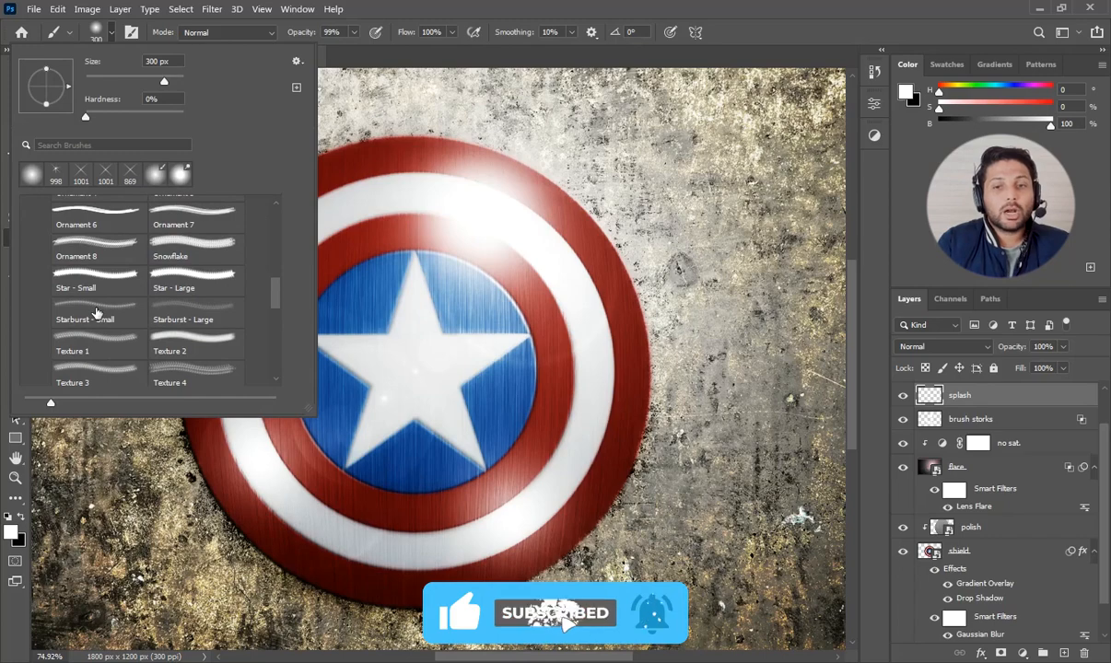
{"action": "left_click", "coordinate": [97, 313]}
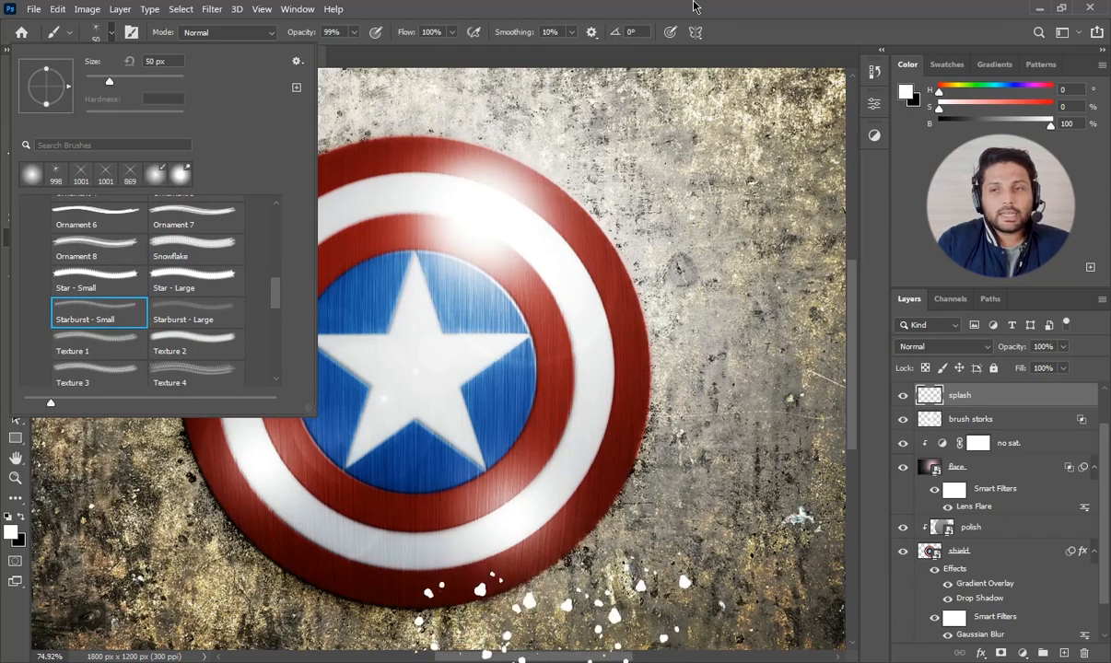
{"action": "key", "text": "Return"}
Step: Set the brush size to 1000 px and stamp one white starburst over the bright highlight on the shield's upper rings
{"action": "right_click", "coordinate": [132, 231]}
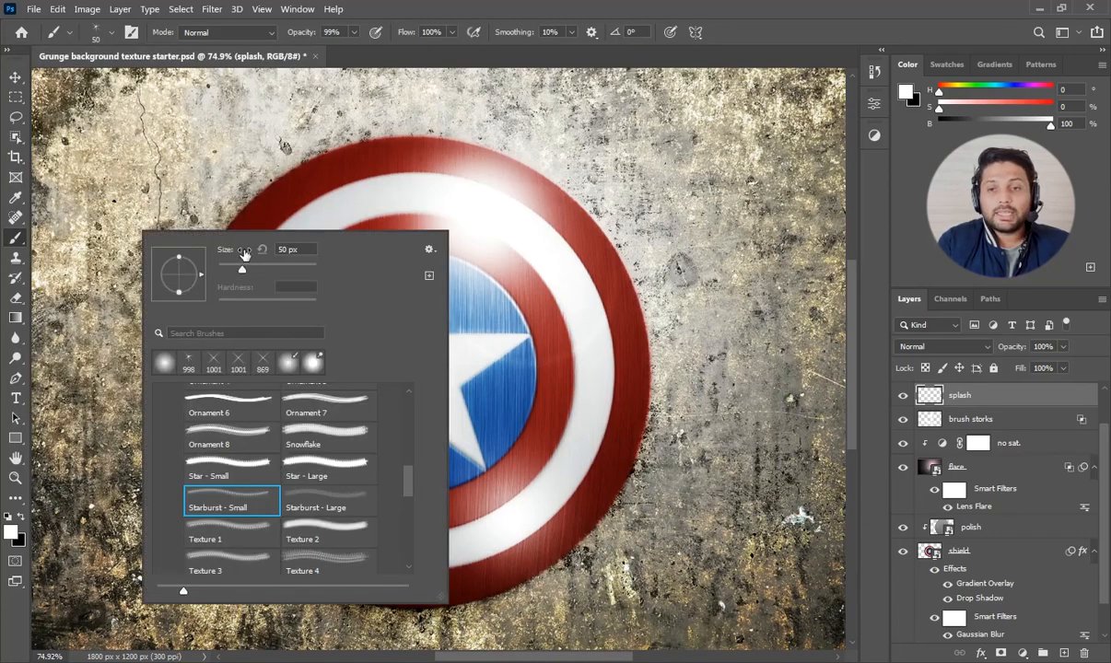
{"action": "left_click_drag", "start_coordinate": [242, 270], "coordinate": [324, 286]}
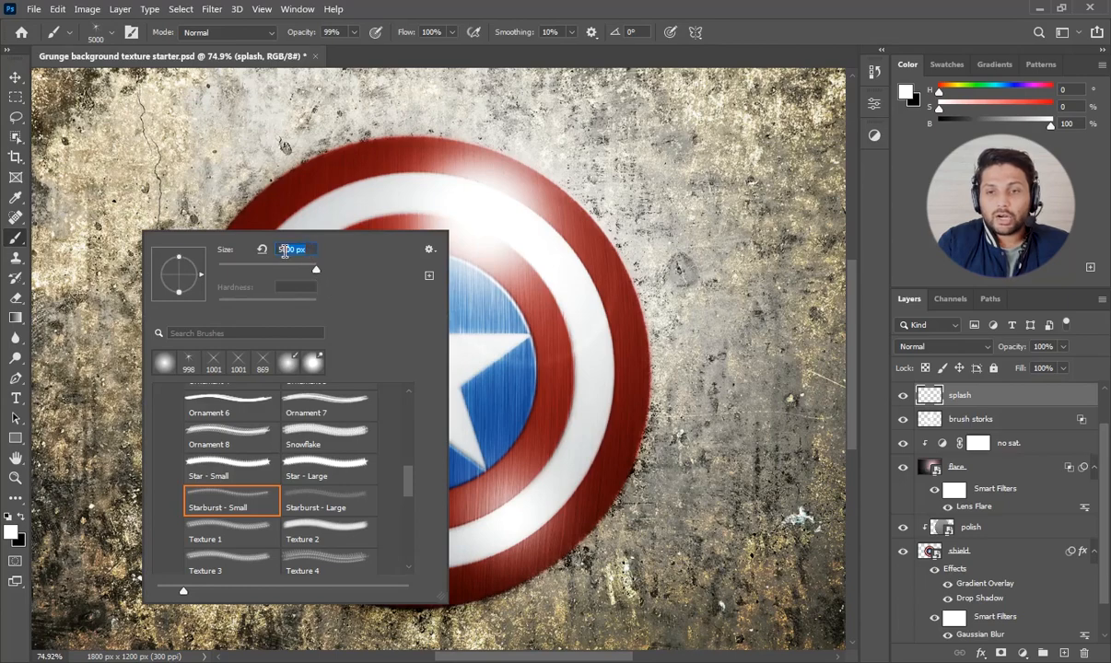
{"action": "type", "text": "1000"}
{"action": "key", "text": "Return"}
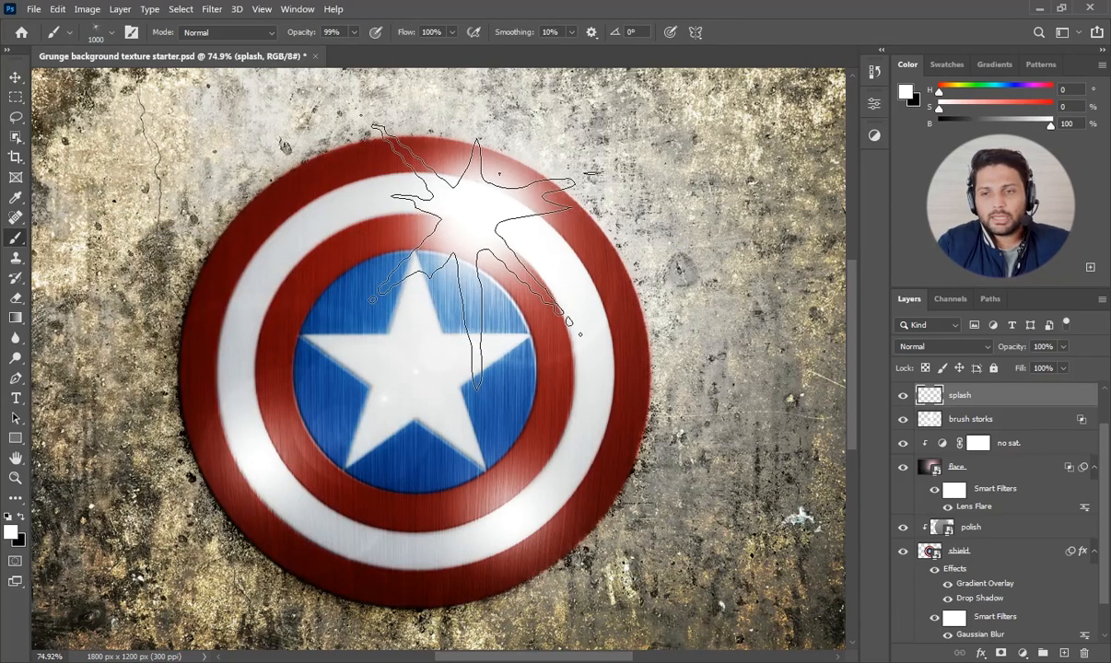
{"action": "left_click", "coordinate": [483, 235]}
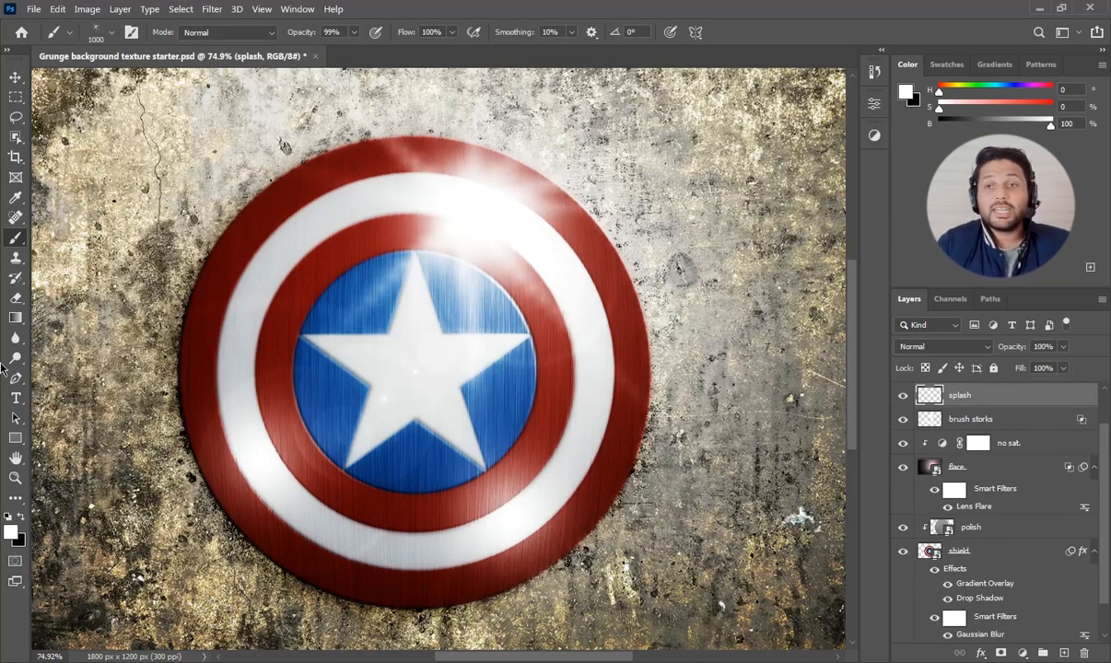
{"action": "left_click", "coordinate": [11, 78]}
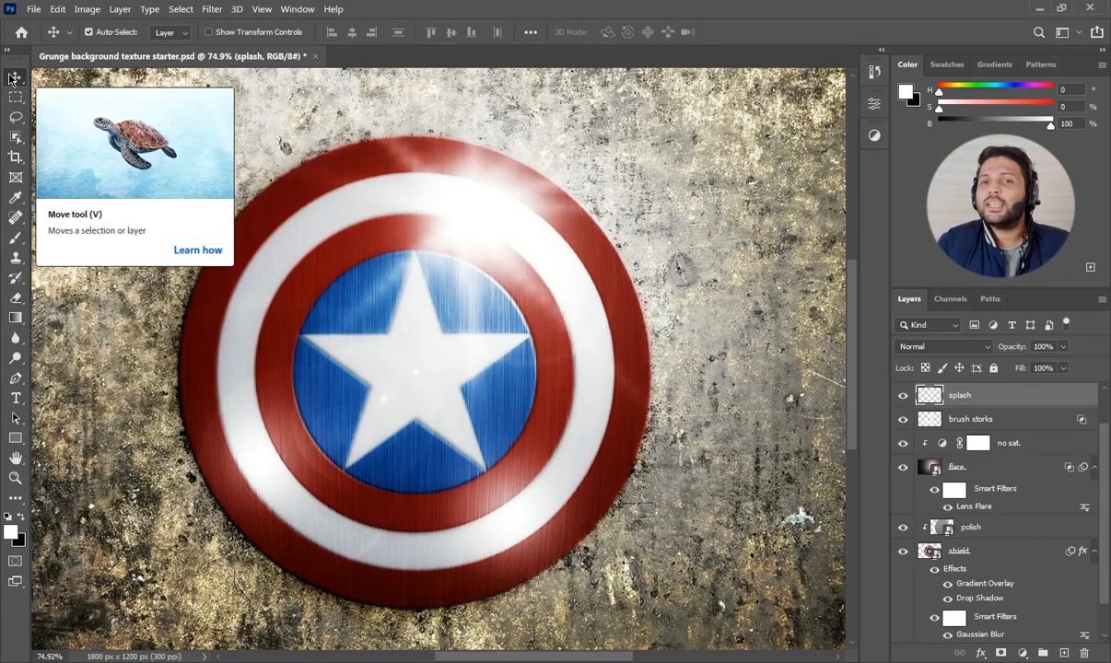